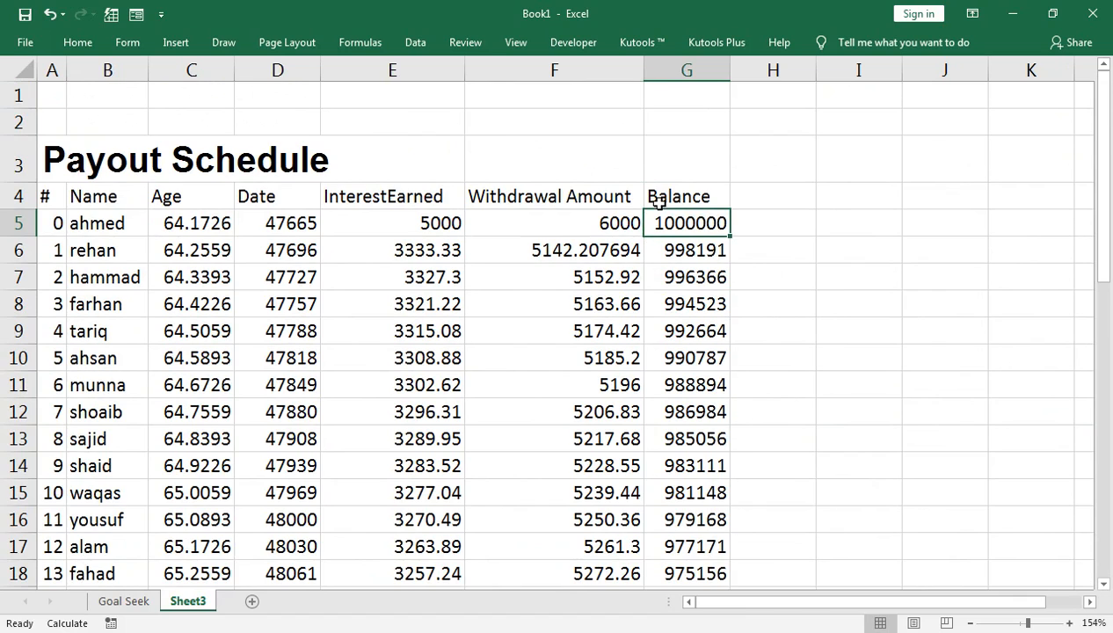
Step: Select the Balance values in G5:G14 and apply Data Bars formatting to them through Quick Analysis
{"action": "key", "text": "shift+Down"}
{"action": "key", "text": "shift+Down"}
{"action": "key", "text": "shift+Down"}
{"action": "key", "text": "shift+Down"}
{"action": "key", "text": "shift+Down"}
{"action": "key", "text": "shift+Down"}
{"action": "key", "text": "shift+Down"}
{"action": "key", "text": "shift+Down"}
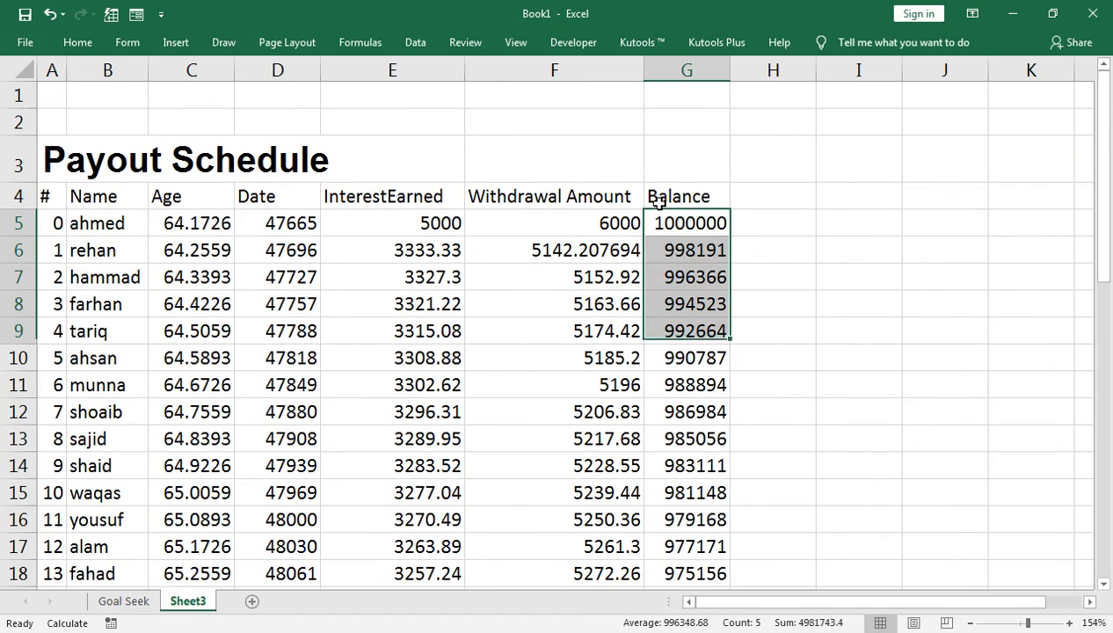
{"action": "key", "text": "shift+Down"}
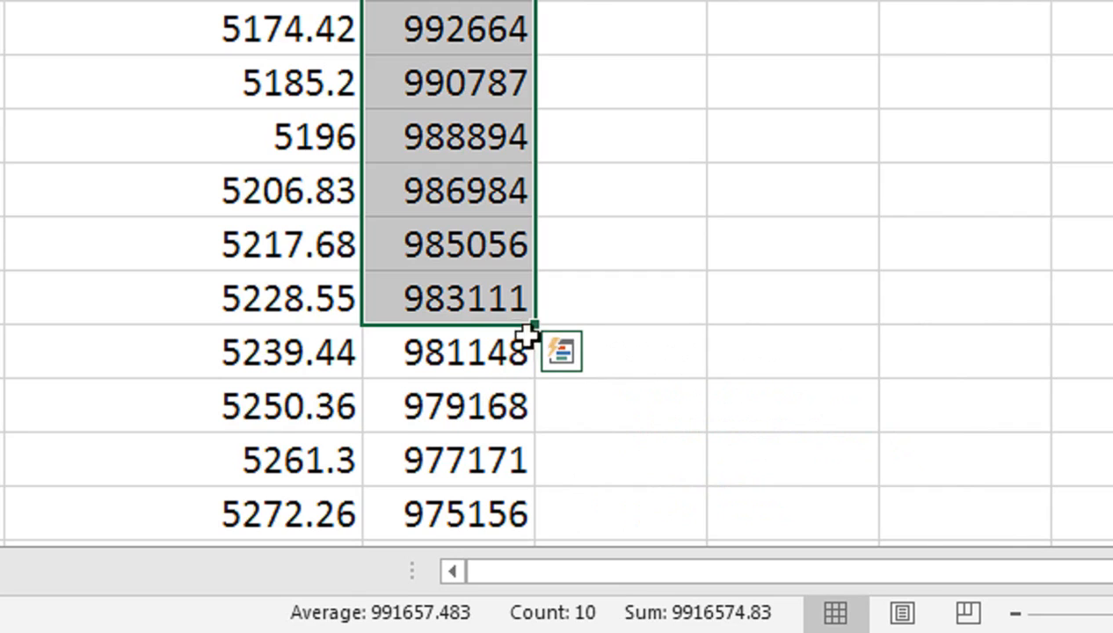
{"action": "left_click", "coordinate": [563, 351]}
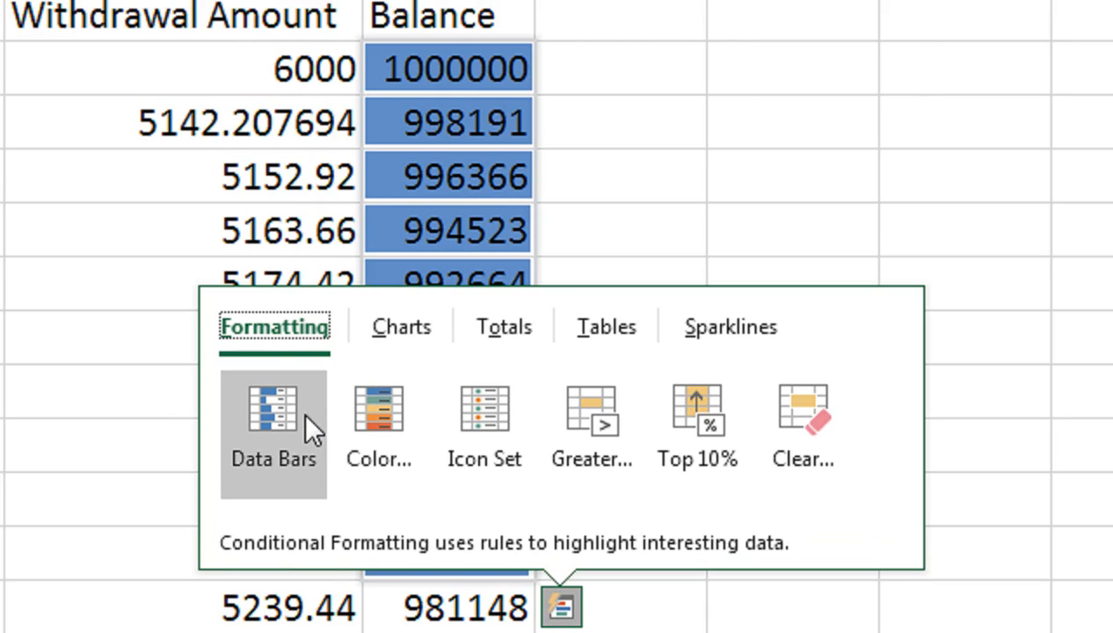
{"action": "left_click", "coordinate": [312, 416]}
Step: Set the Balance value in G8 to 90000
{"action": "left_click", "coordinate": [441, 221]}
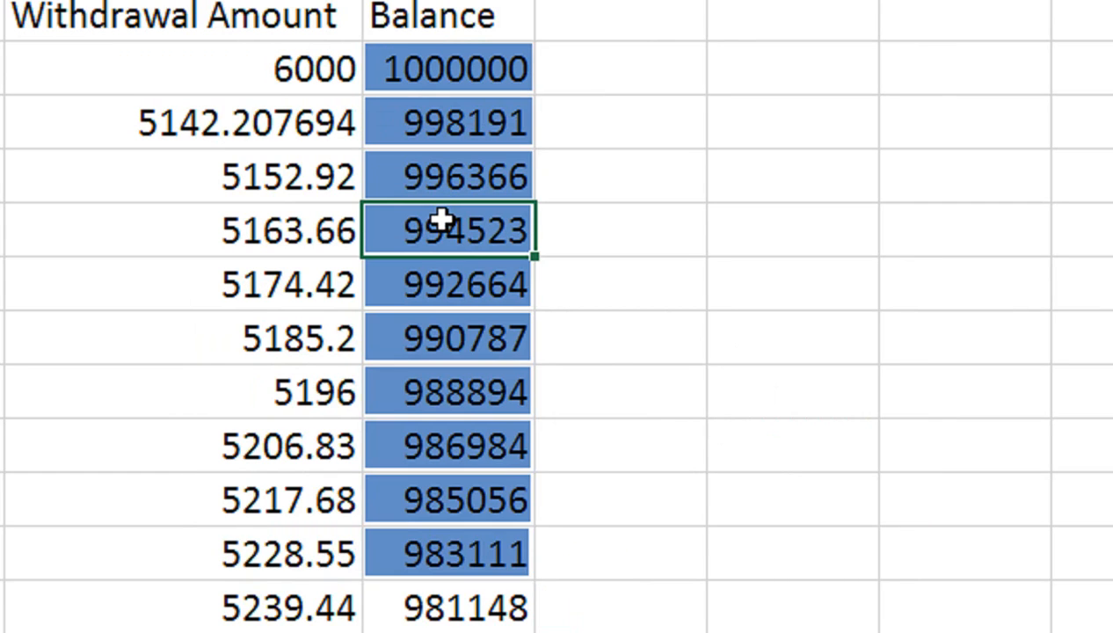
{"action": "type", "text": "90000"}
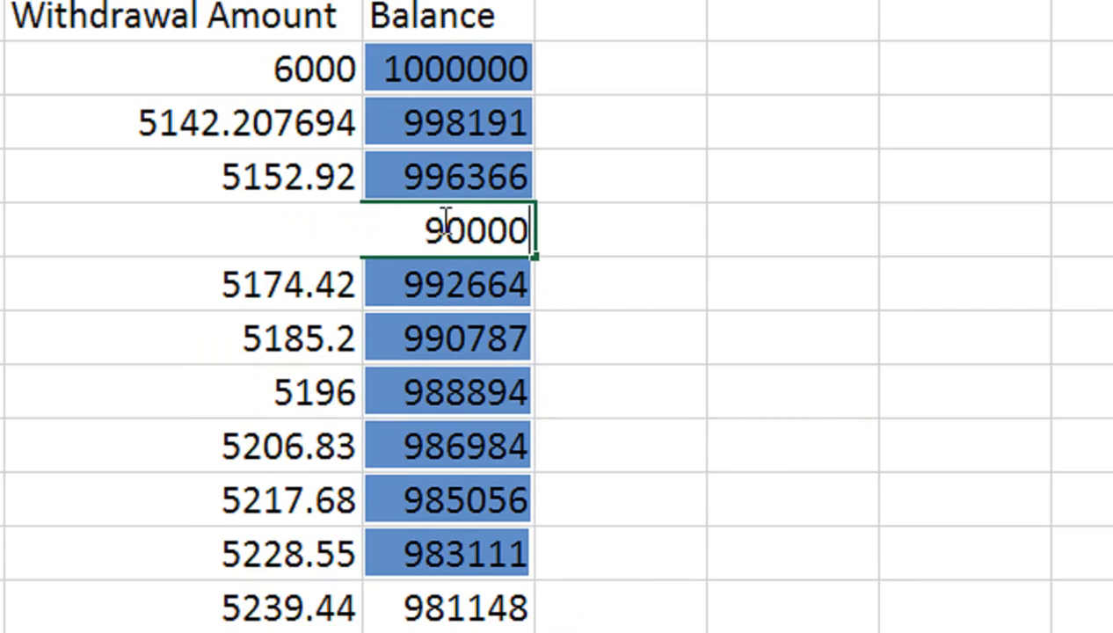
{"action": "key", "text": "Return"}
Step: Replace the Balance value in G8 with 7000000
{"action": "left_click", "coordinate": [441, 221]}
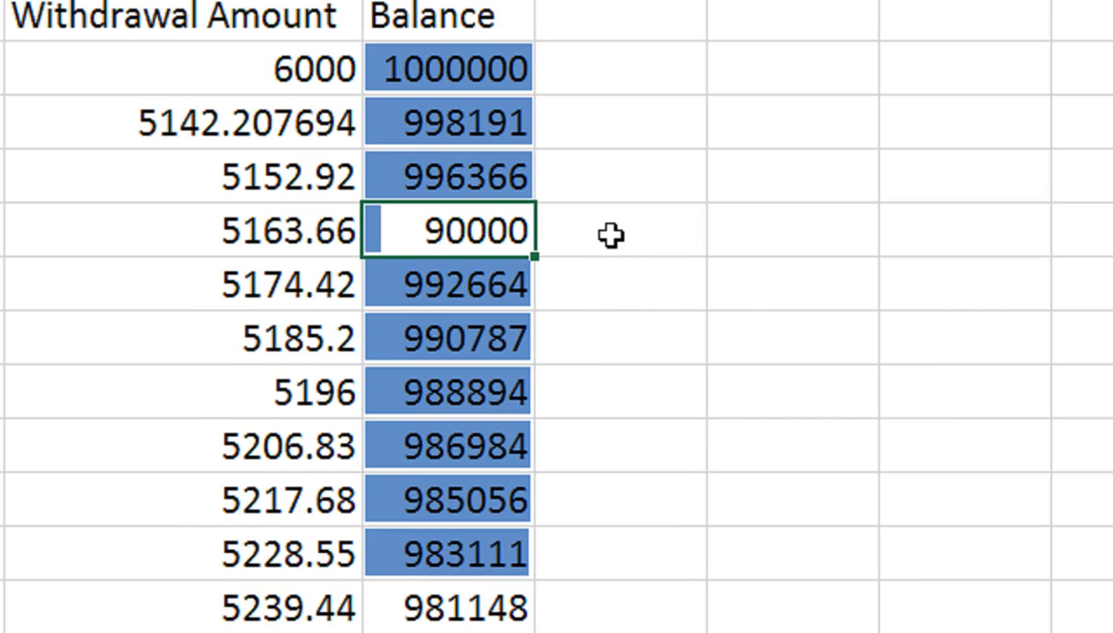
{"action": "key", "text": "F2"}
{"action": "key", "text": "BackSpace"}
{"action": "key", "text": "BackSpace"}
{"action": "key", "text": "BackSpace"}
{"action": "key", "text": "BackSpace"}
{"action": "key", "text": "BackSpace"}
{"action": "type", "text": "70000"}
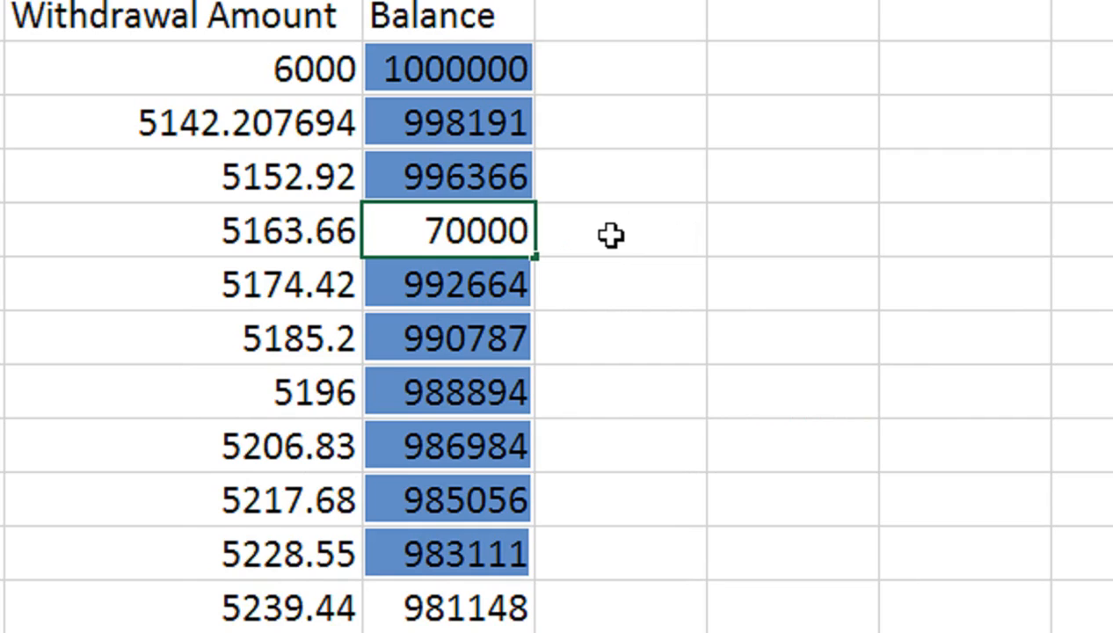
{"action": "type", "text": "00"}
{"action": "key", "text": "Return"}
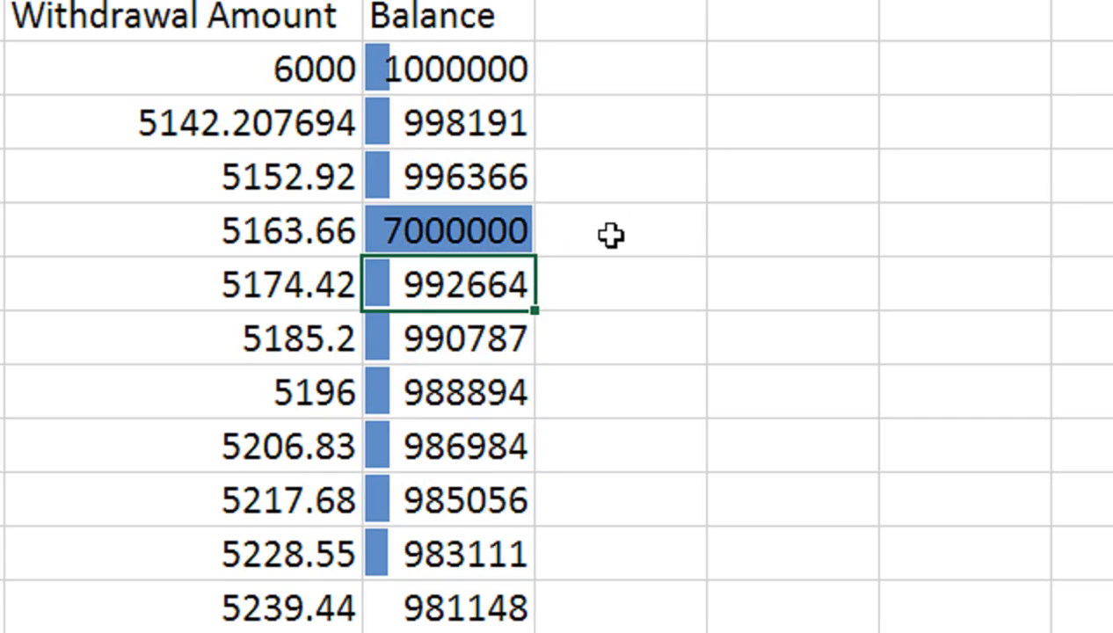
Step: Change the Balance value in G8 to 700000 and the one in G9 to 500000
{"action": "key", "text": "Up"}
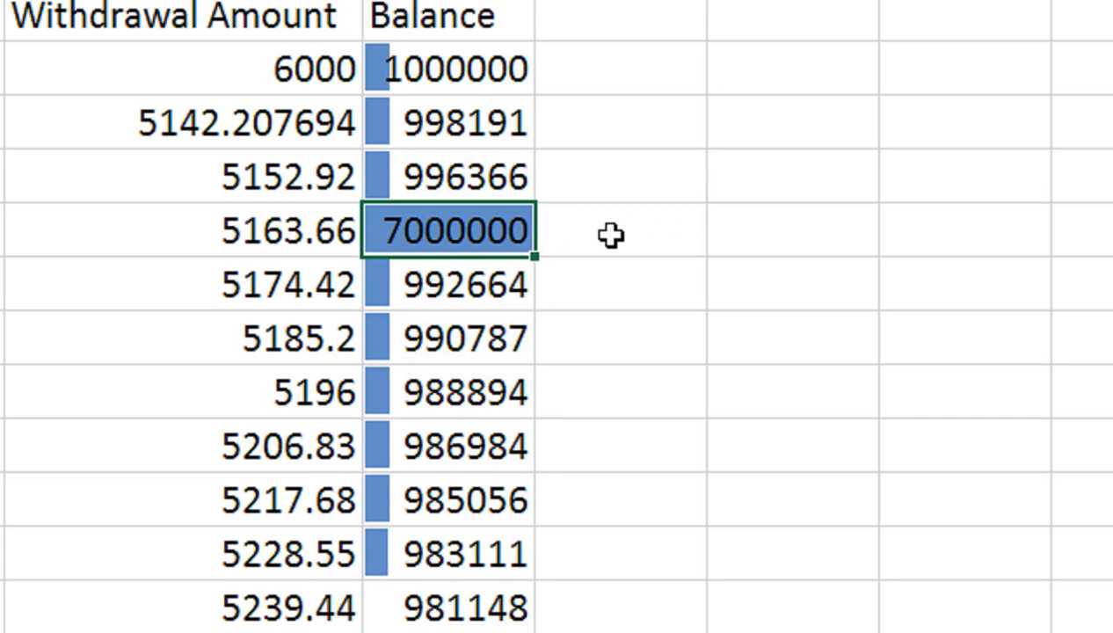
{"action": "key", "text": "F2"}
{"action": "key", "text": "BackSpace"}
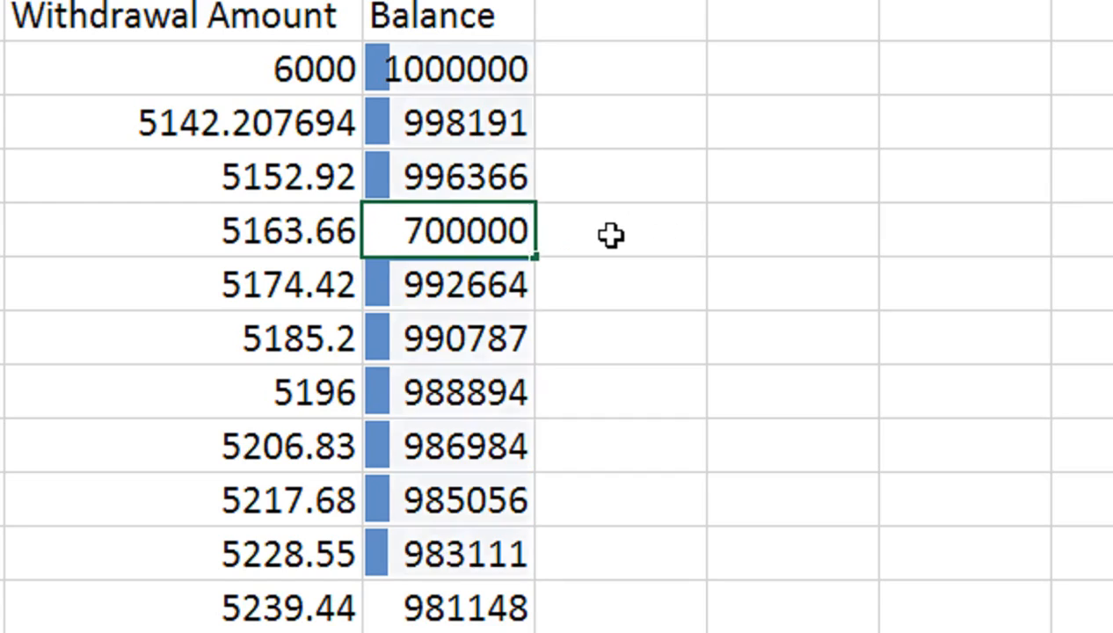
{"action": "key", "text": "Return"}
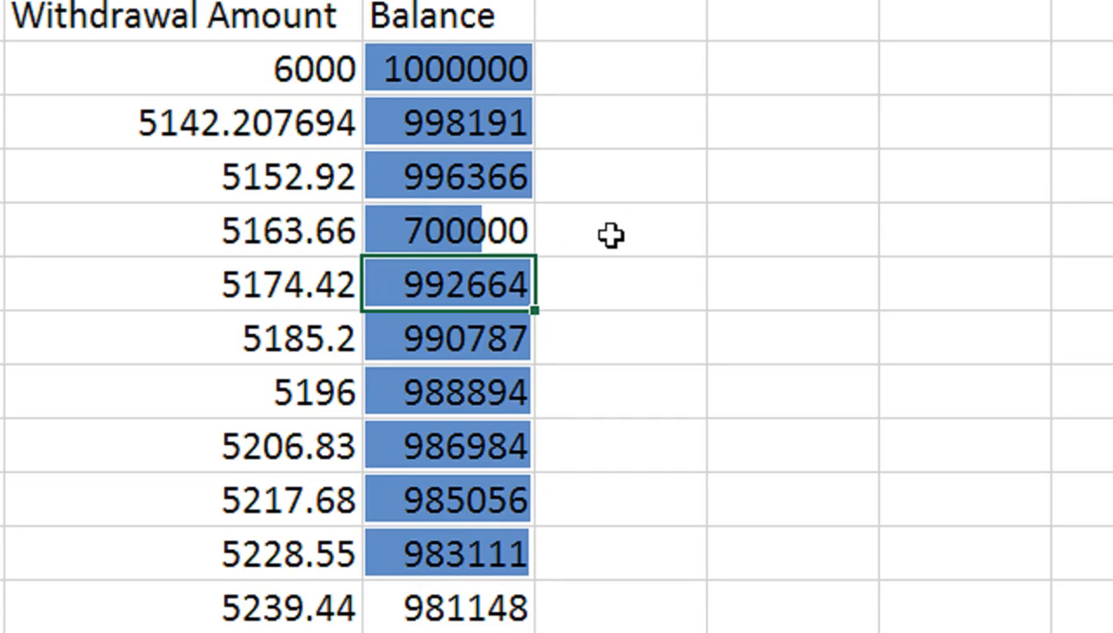
{"action": "type", "text": "5000"}
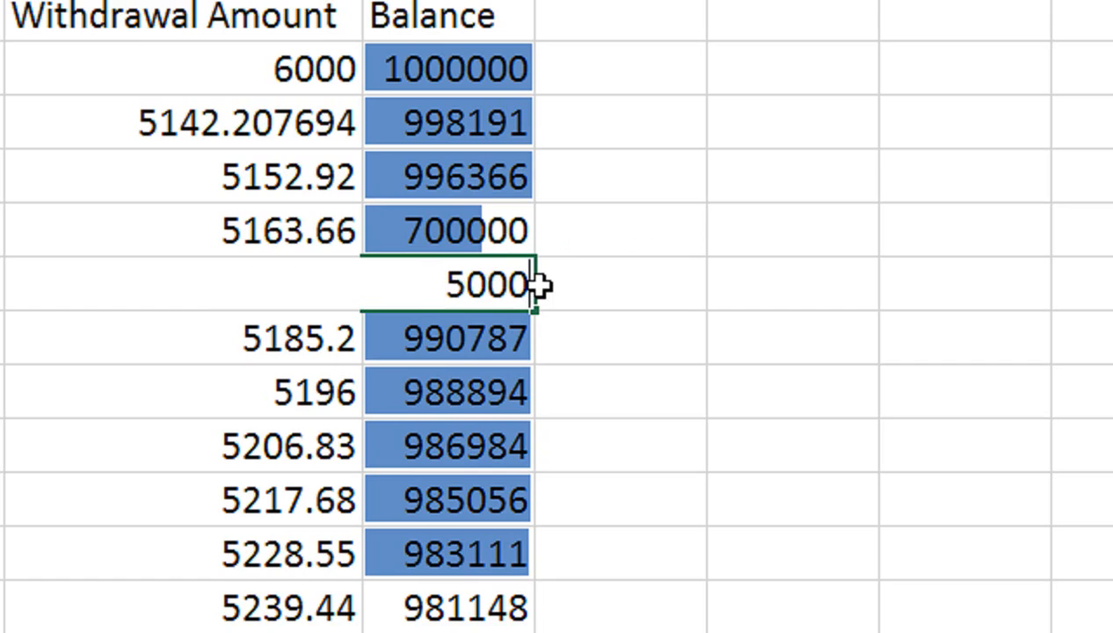
{"action": "type", "text": "00"}
{"action": "key", "text": "Return"}
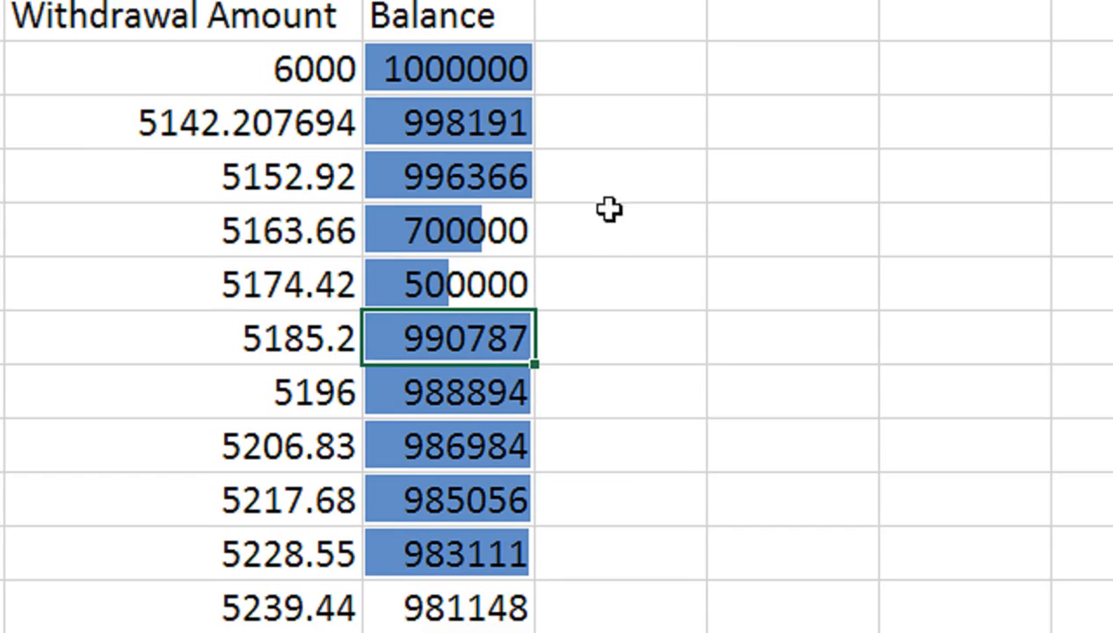
Step: Select the InterestEarned values in E7:E13 and open the Quick Analysis formatting options for them
{"action": "scroll", "coordinate": [594, 216], "scroll_direction": "up", "scroll_amount": 1}
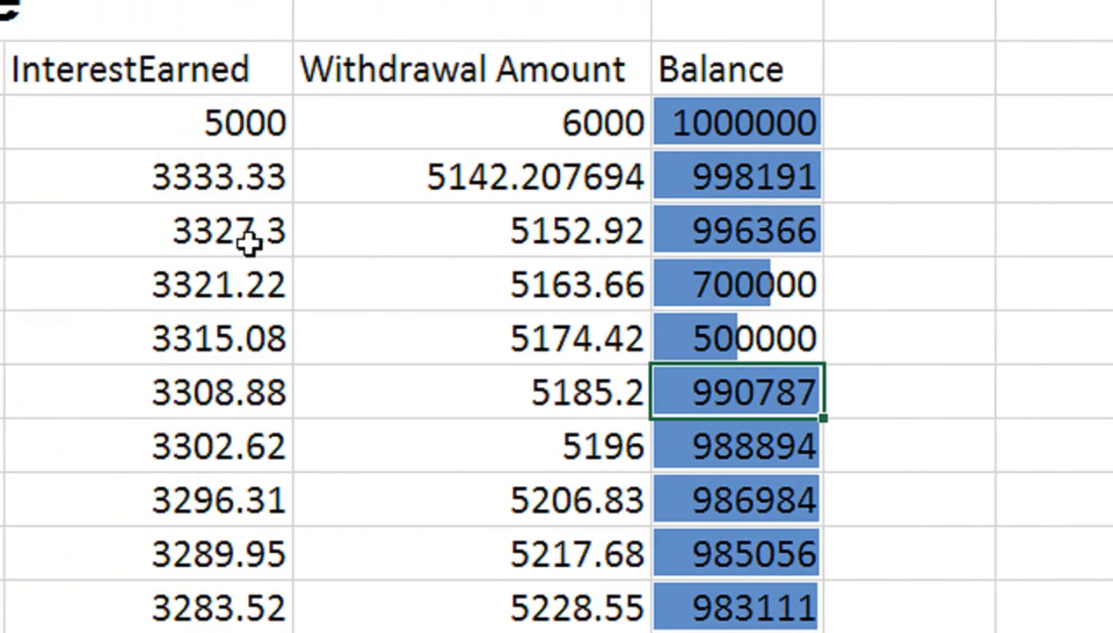
{"action": "left_click", "coordinate": [279, 243]}
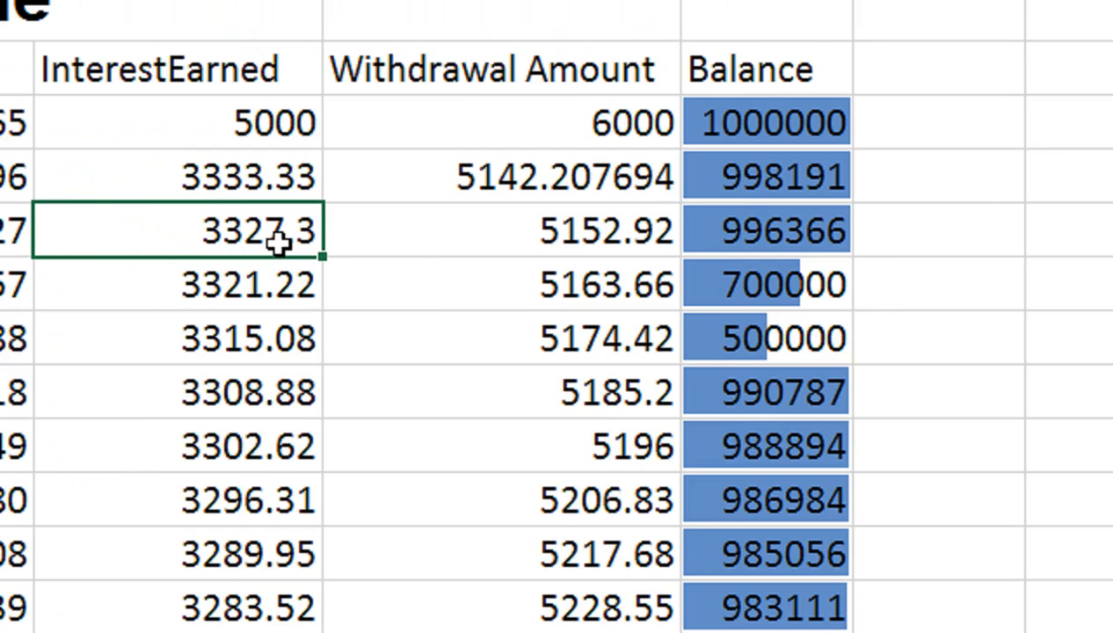
{"action": "key", "text": "shift+Down"}
{"action": "key", "text": "shift+Down"}
{"action": "key", "text": "shift+Down"}
{"action": "key", "text": "shift+Down"}
{"action": "key", "text": "shift+Down"}
{"action": "key", "text": "shift+Down"}
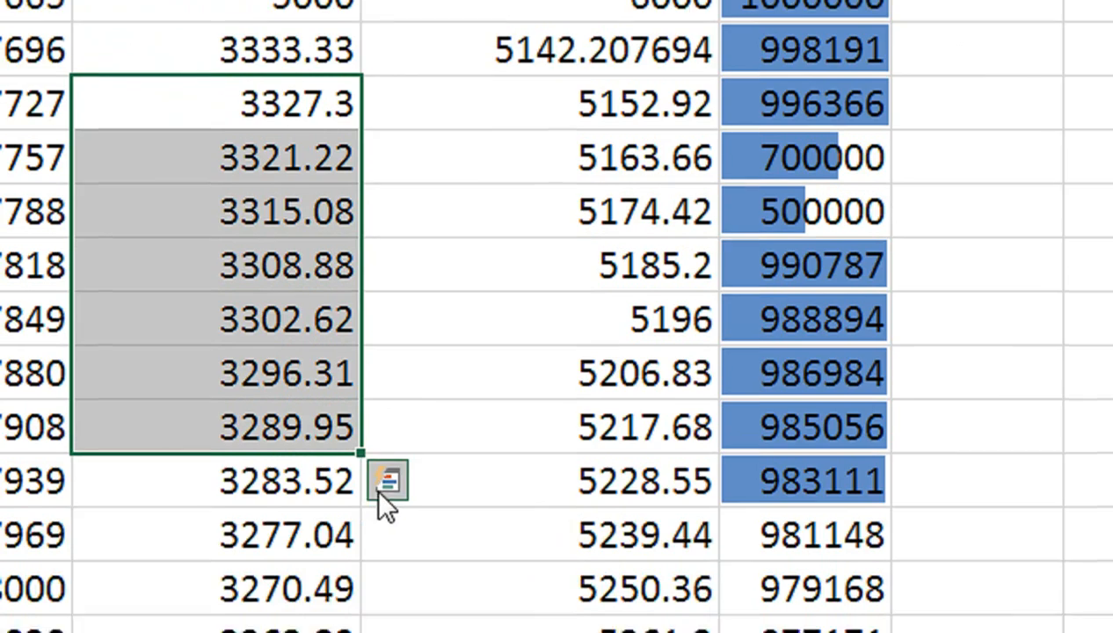
{"action": "left_click", "coordinate": [387, 606]}
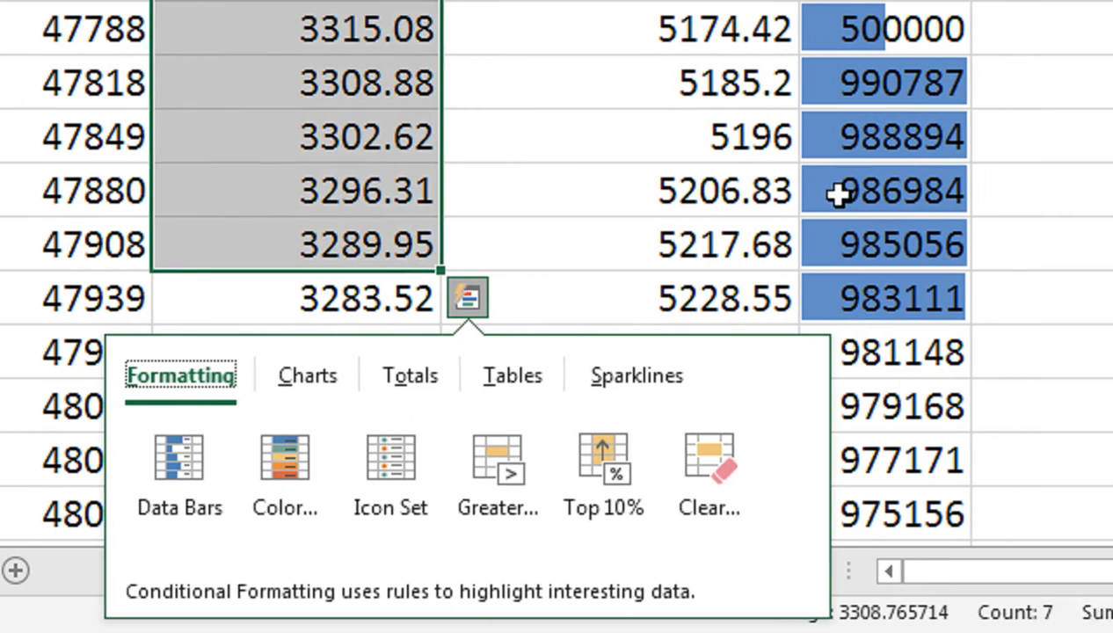
Step: Select the Balance column from its header to row 14 (G4:G14) and clear its conditional formatting through Quick Analysis
{"action": "left_click", "coordinate": [918, 186]}
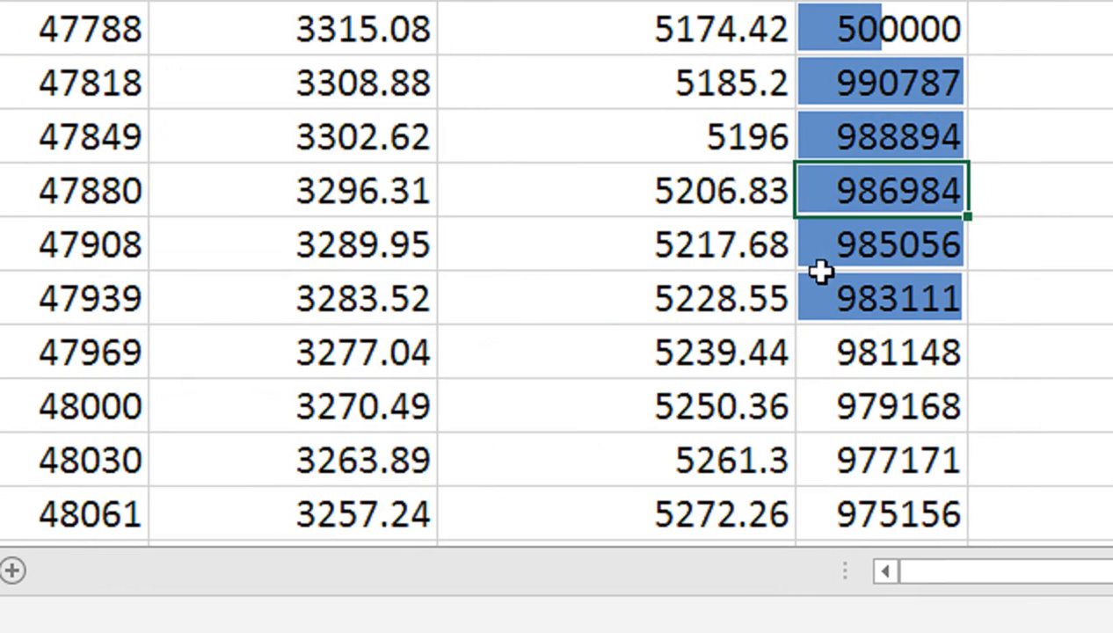
{"action": "key", "text": "Return"}
{"action": "key", "text": "Return"}
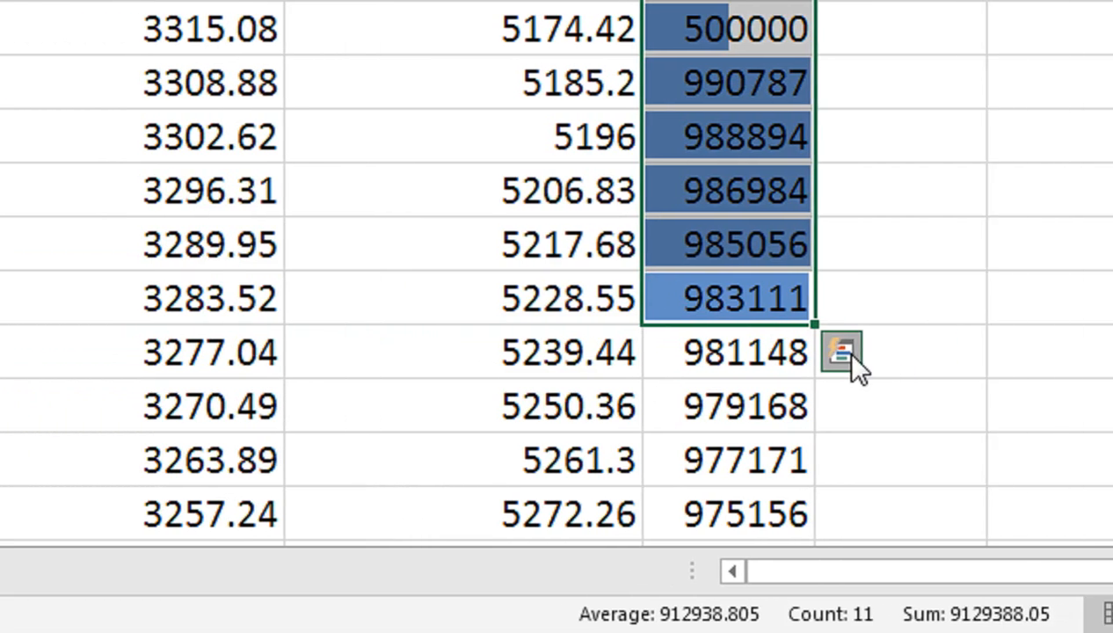
{"action": "left_click", "coordinate": [995, 351]}
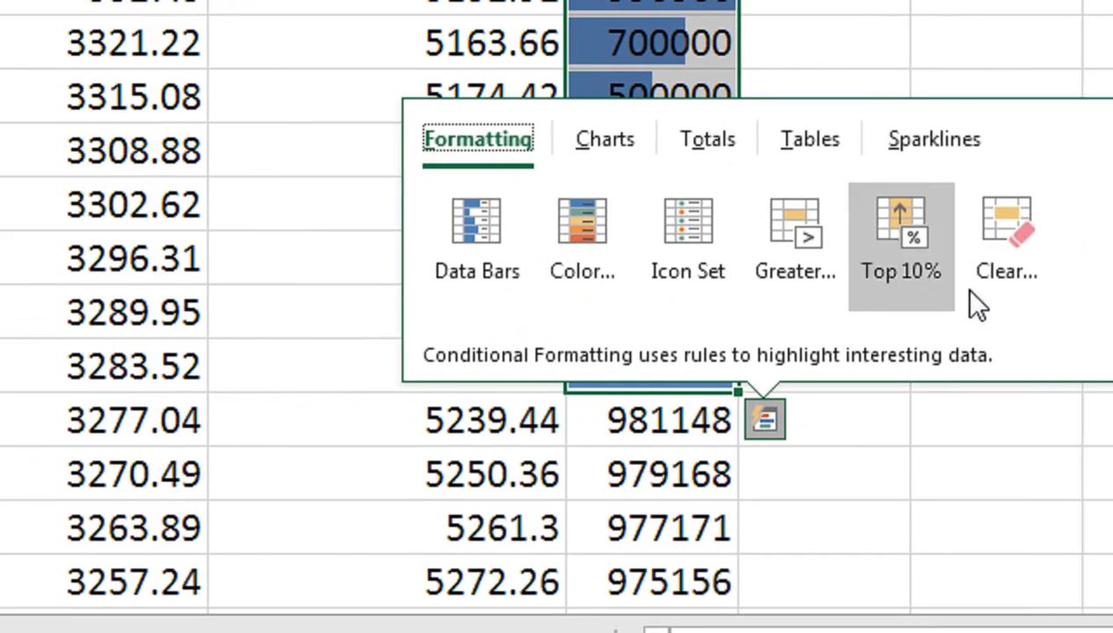
{"action": "left_click", "coordinate": [1064, 178]}
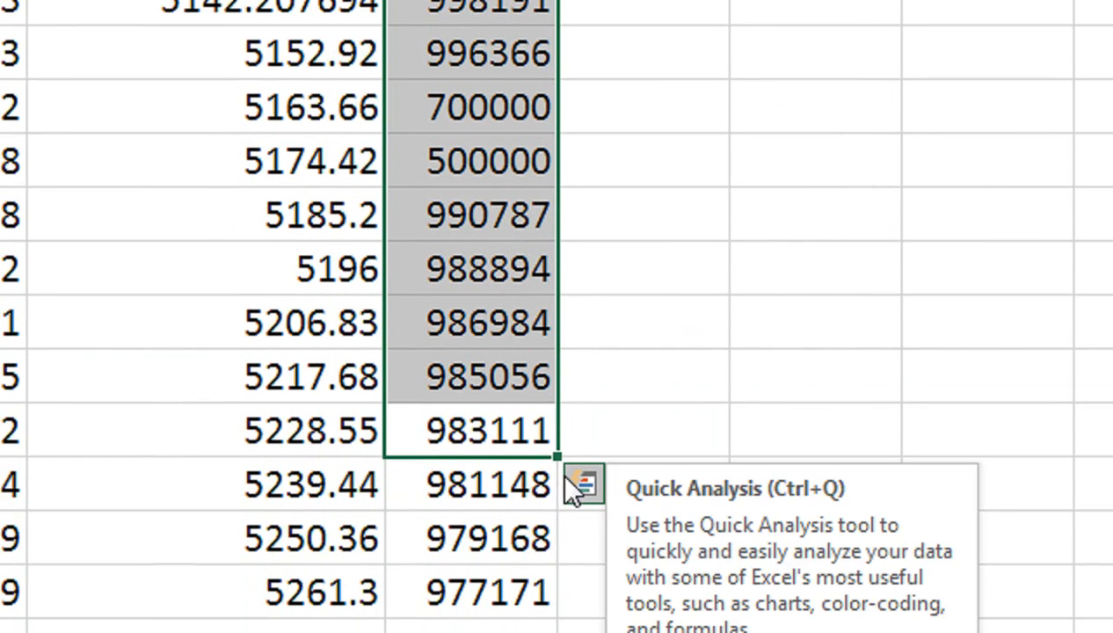
Step: Insert a Scatter chart of the selected Balance data using Quick Analysis
{"action": "key", "text": "ctrl+q"}
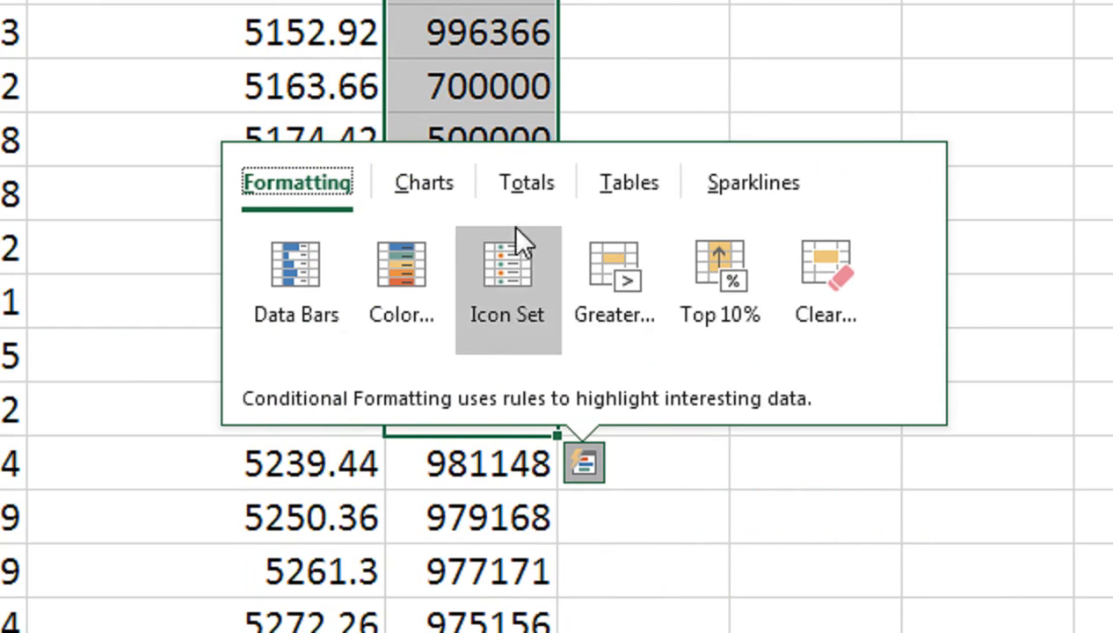
{"action": "left_click", "coordinate": [446, 188]}
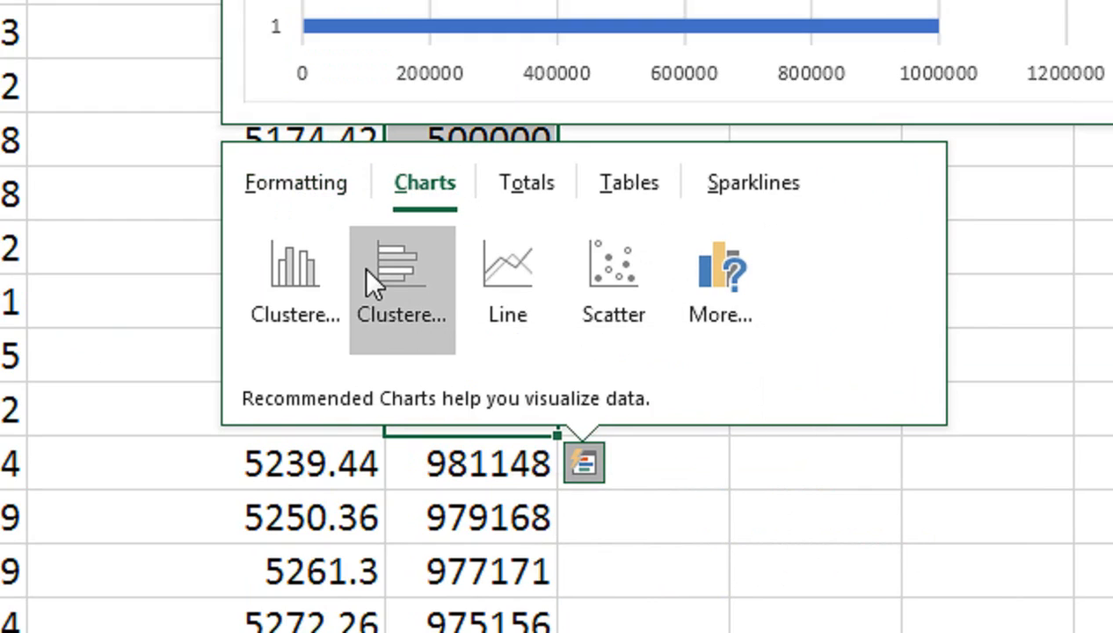
{"action": "left_click", "coordinate": [597, 283]}
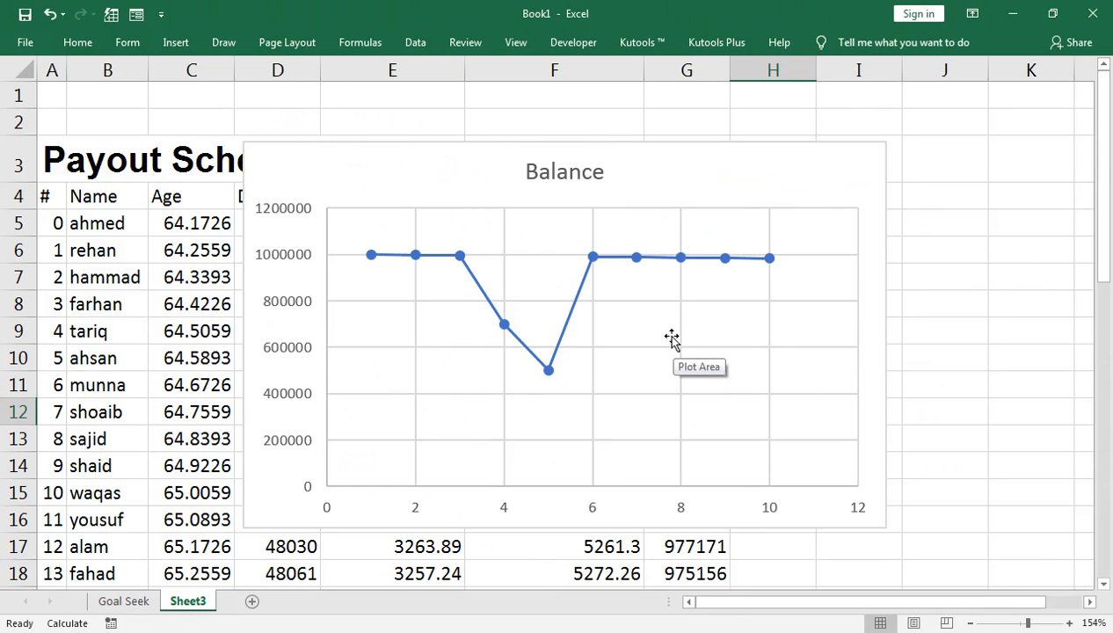
Step: Select the Balance chart and look through its Format and Design options
{"action": "left_click", "coordinate": [657, 189]}
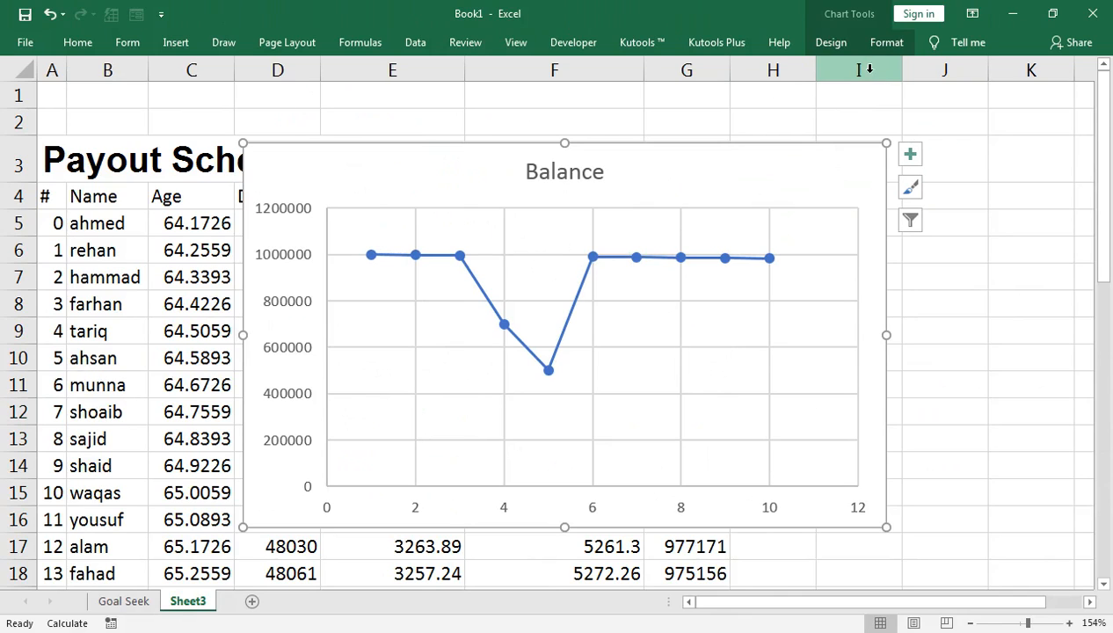
{"action": "left_click", "coordinate": [869, 69]}
{"action": "left_click", "coordinate": [688, 177]}
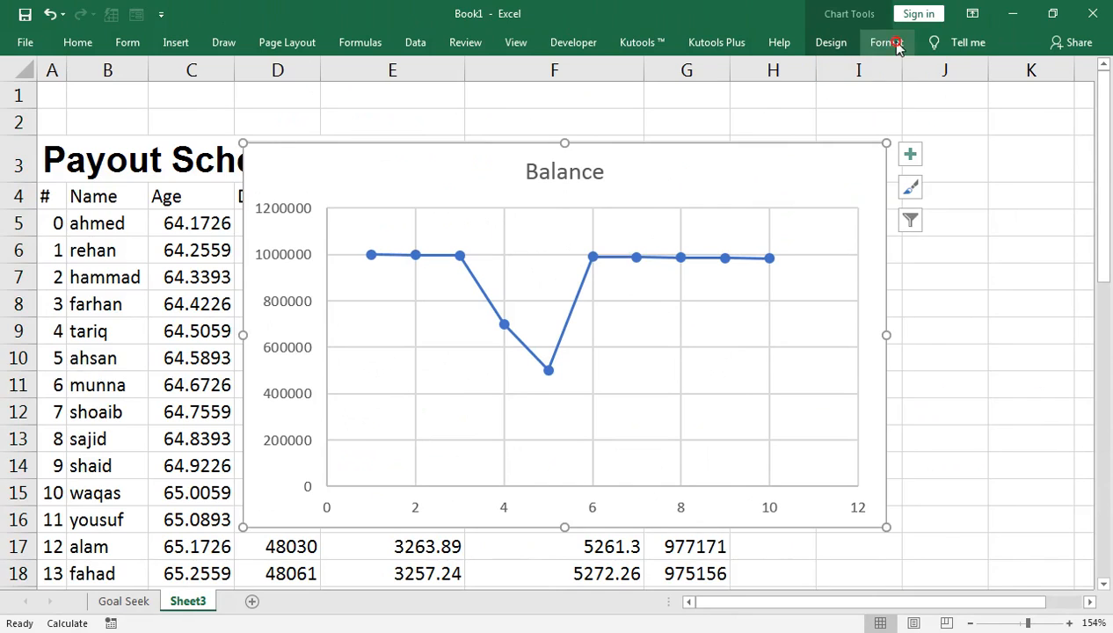
{"action": "left_click", "coordinate": [890, 44]}
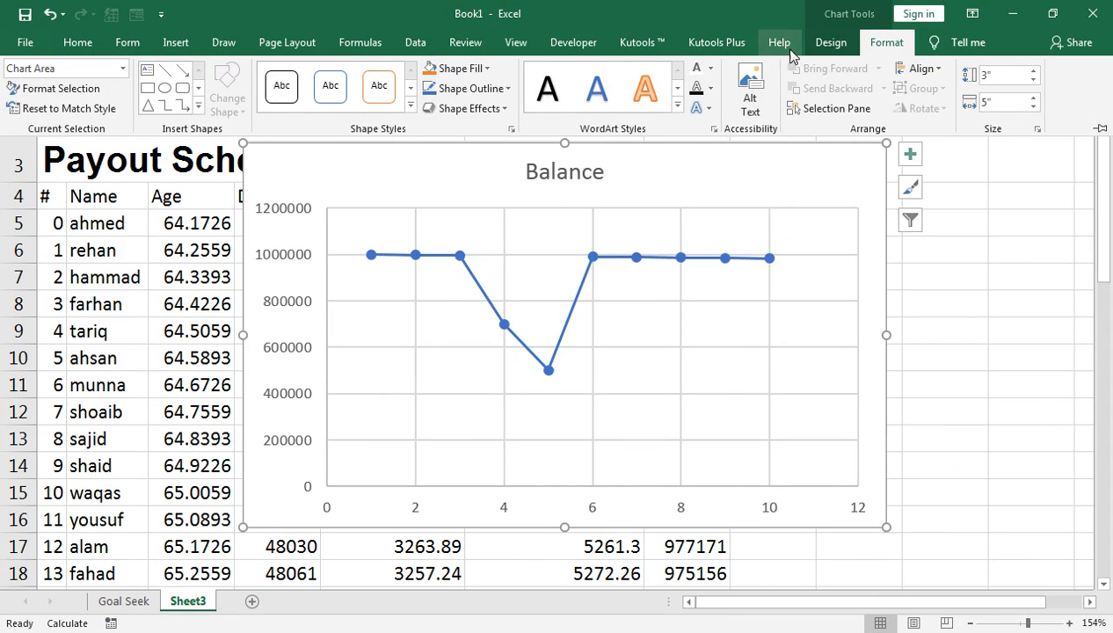
{"action": "left_click", "coordinate": [835, 49]}
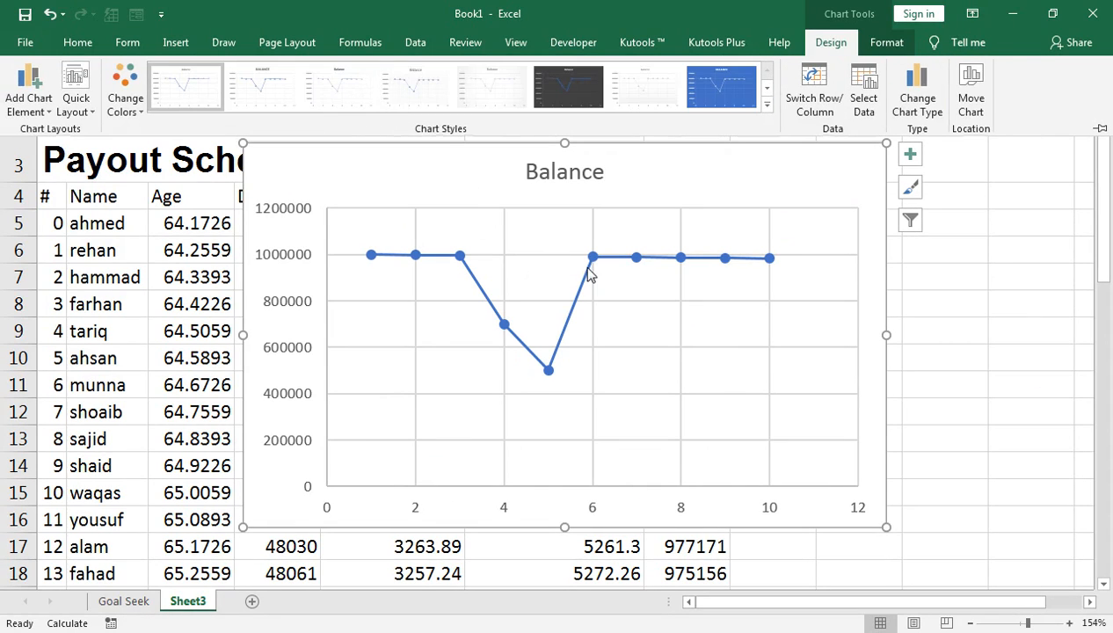
Step: Add data labels to the Balance series in the chart and undo the addition
{"action": "left_click", "coordinate": [589, 274]}
{"action": "right_click", "coordinate": [593, 256]}
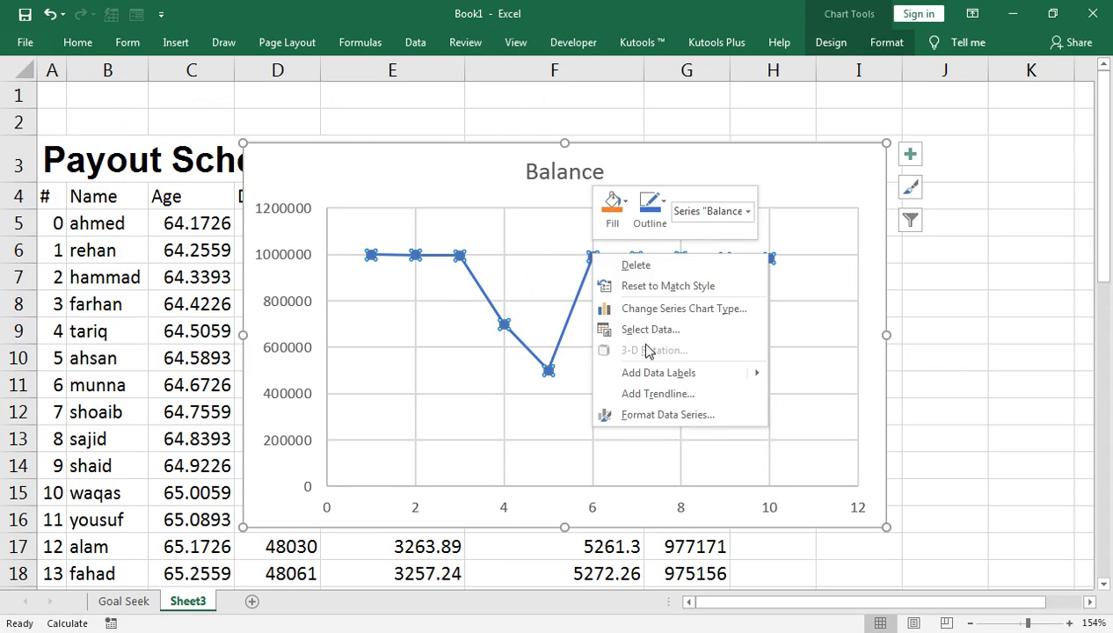
{"action": "mouse_move", "coordinate": [758, 373]}
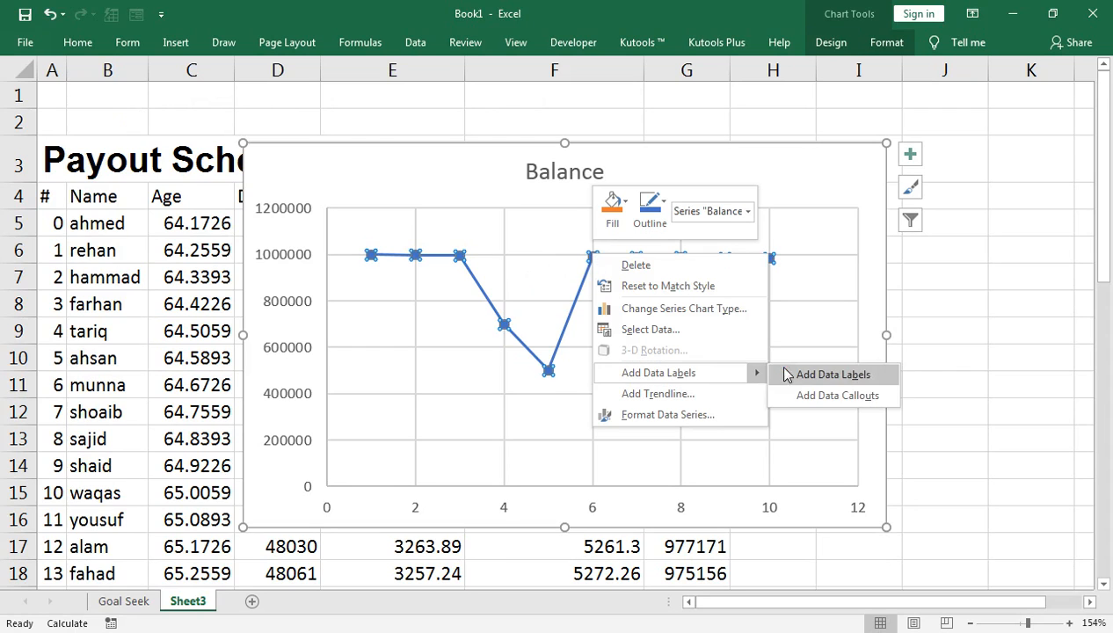
{"action": "left_click", "coordinate": [827, 375]}
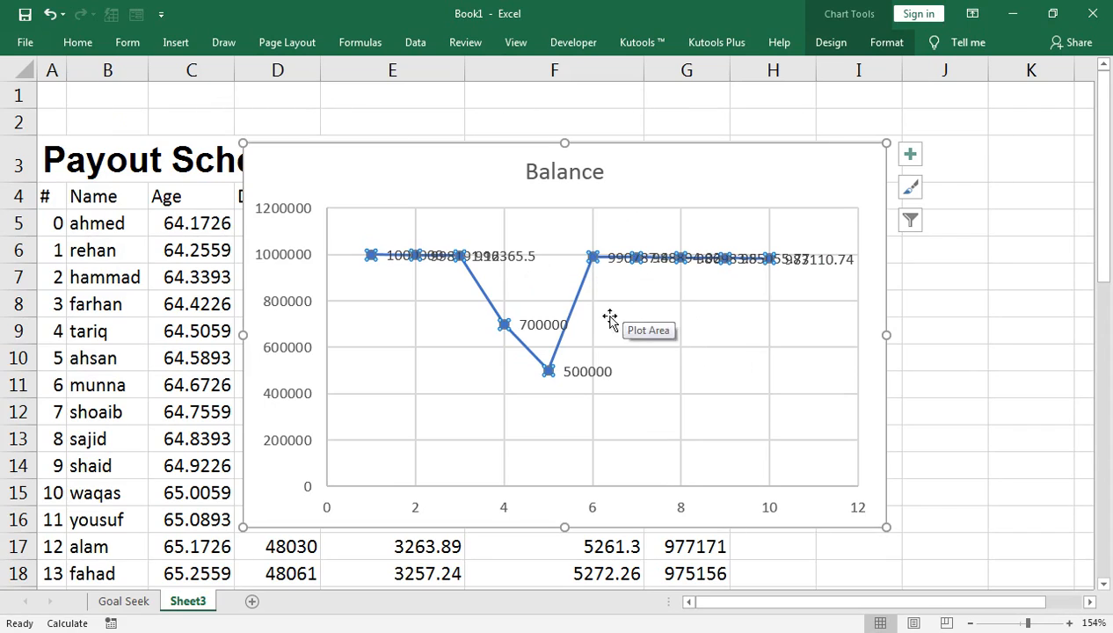
{"action": "key", "text": "ctrl+z"}
Step: Delete the Balance chart from the sheet
{"action": "left_click", "coordinate": [695, 173]}
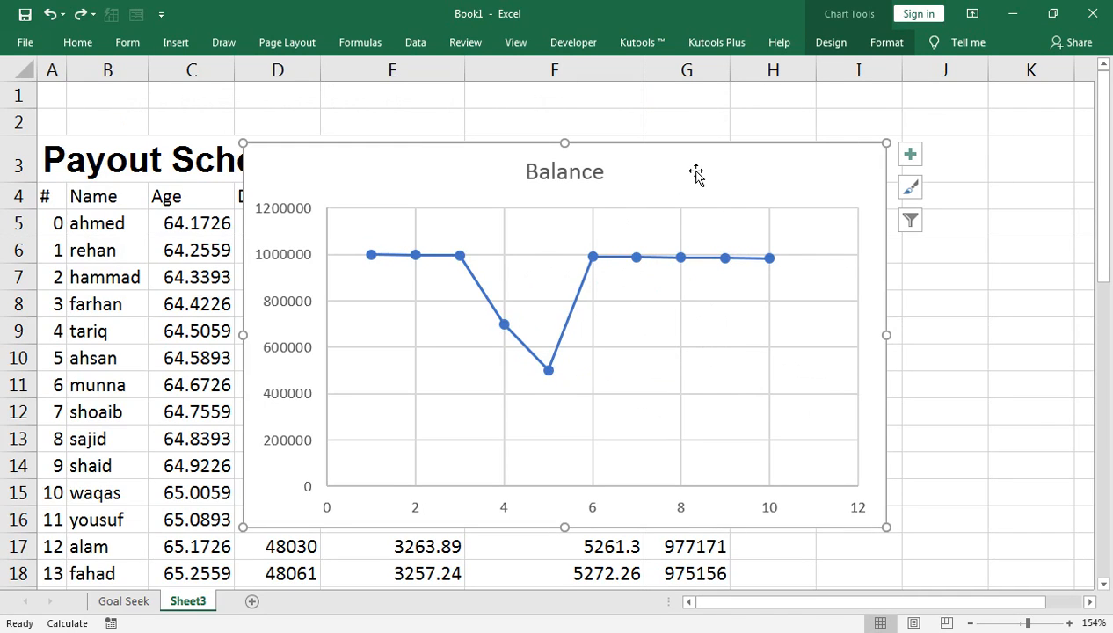
{"action": "key", "text": "Delete"}
Step: Select the Balance values in G6:G13 and preview the Totals options in Quick Analysis
{"action": "double_click", "coordinate": [677, 222]}
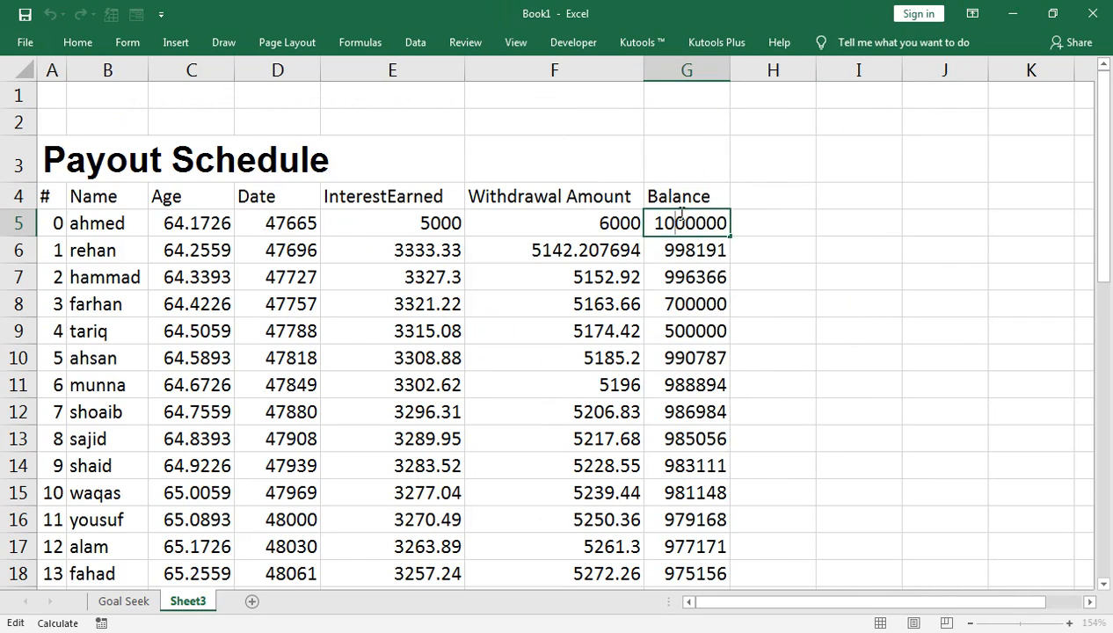
{"action": "key", "text": "Return"}
{"action": "key", "text": "shift+Down"}
{"action": "key", "text": "shift+Down"}
{"action": "key", "text": "shift+Down"}
{"action": "key", "text": "shift+Down"}
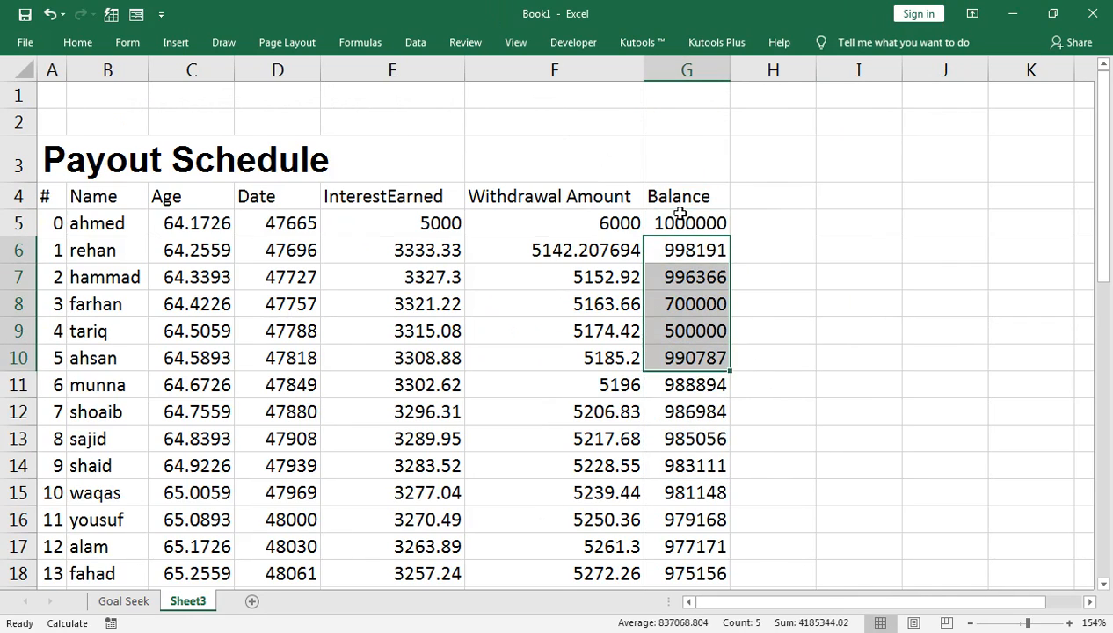
{"action": "key", "text": "shift+Down"}
{"action": "key", "text": "shift+Down"}
{"action": "key", "text": "shift+Down"}
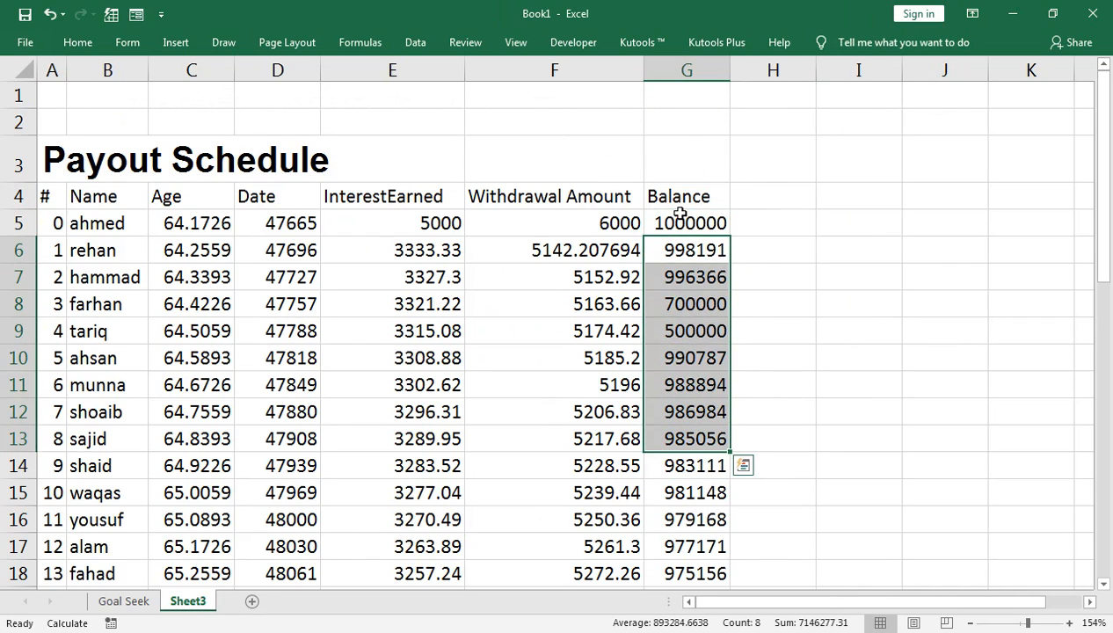
{"action": "left_click", "coordinate": [747, 468]}
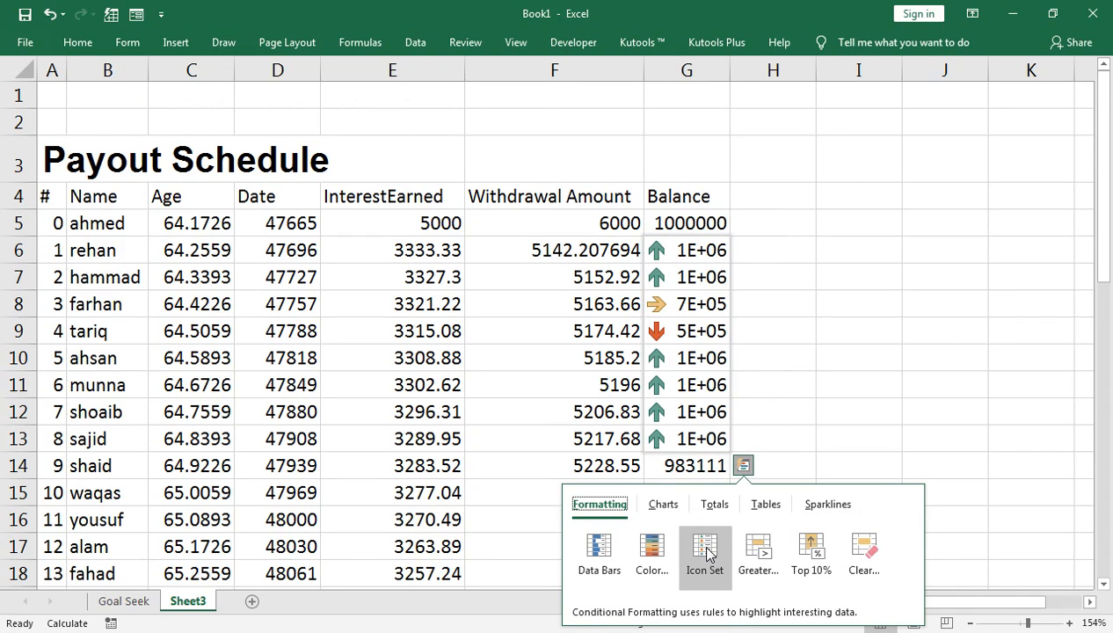
{"action": "left_click", "coordinate": [715, 508]}
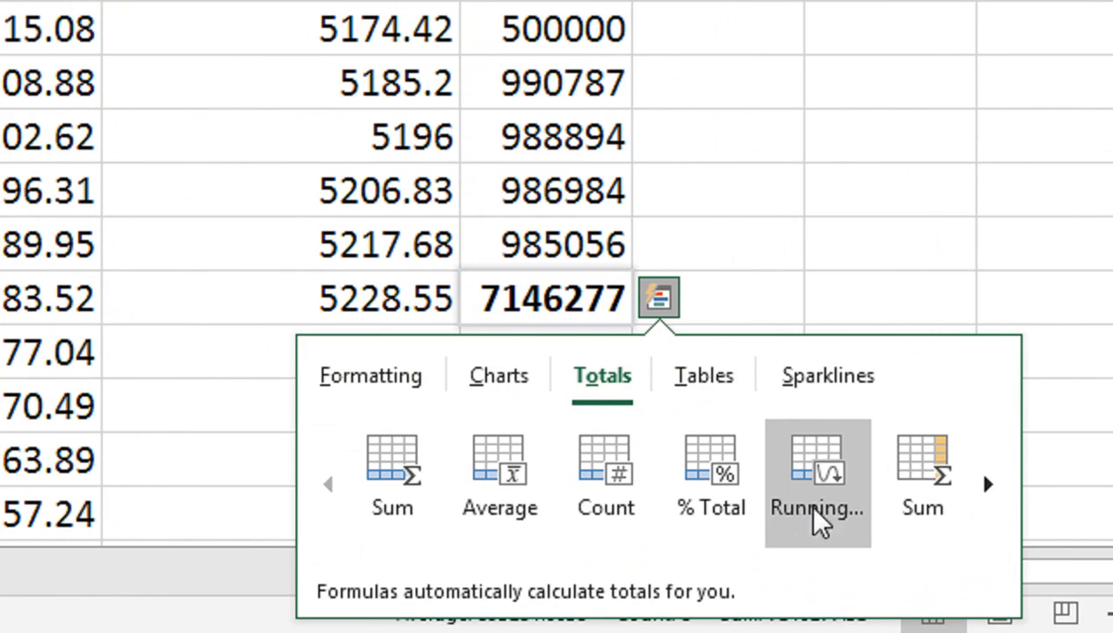
{"action": "left_click", "coordinate": [988, 484]}
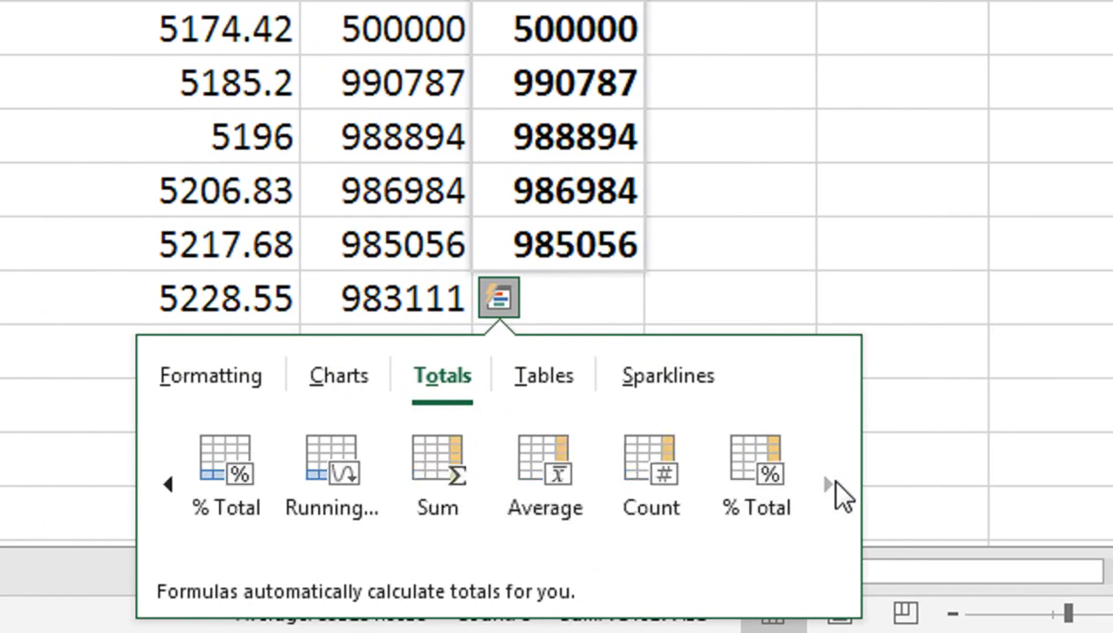
{"action": "left_click", "coordinate": [832, 483]}
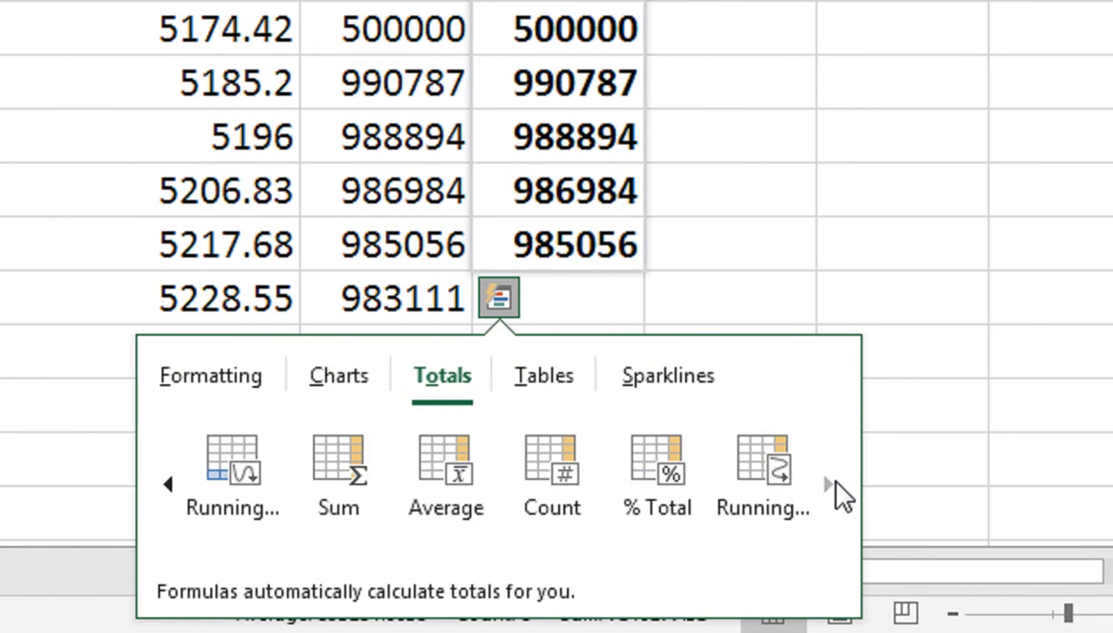
Step: Look through the Tables and Sparklines options in Quick Analysis, leaving without applying any
{"action": "left_click", "coordinate": [542, 373]}
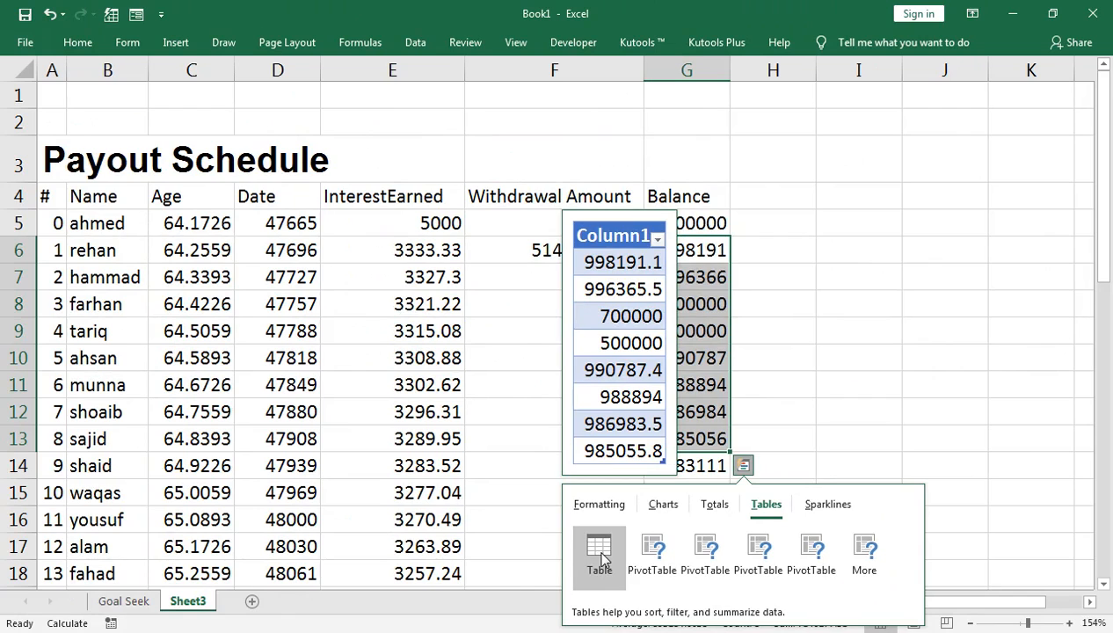
{"action": "left_click", "coordinate": [814, 505]}
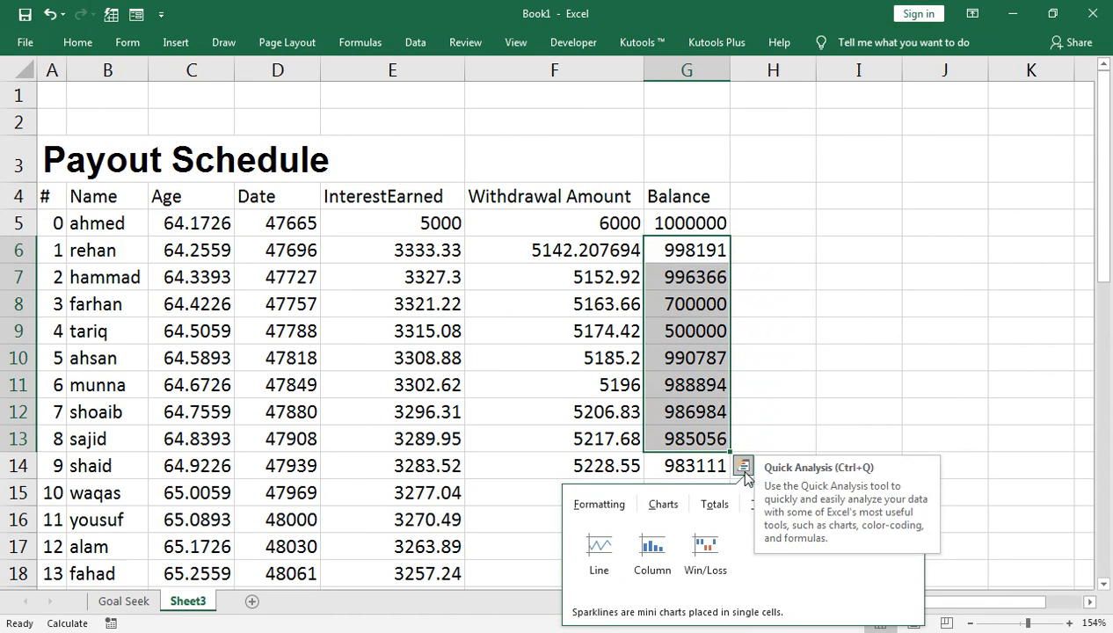
{"action": "left_click", "coordinate": [779, 438]}
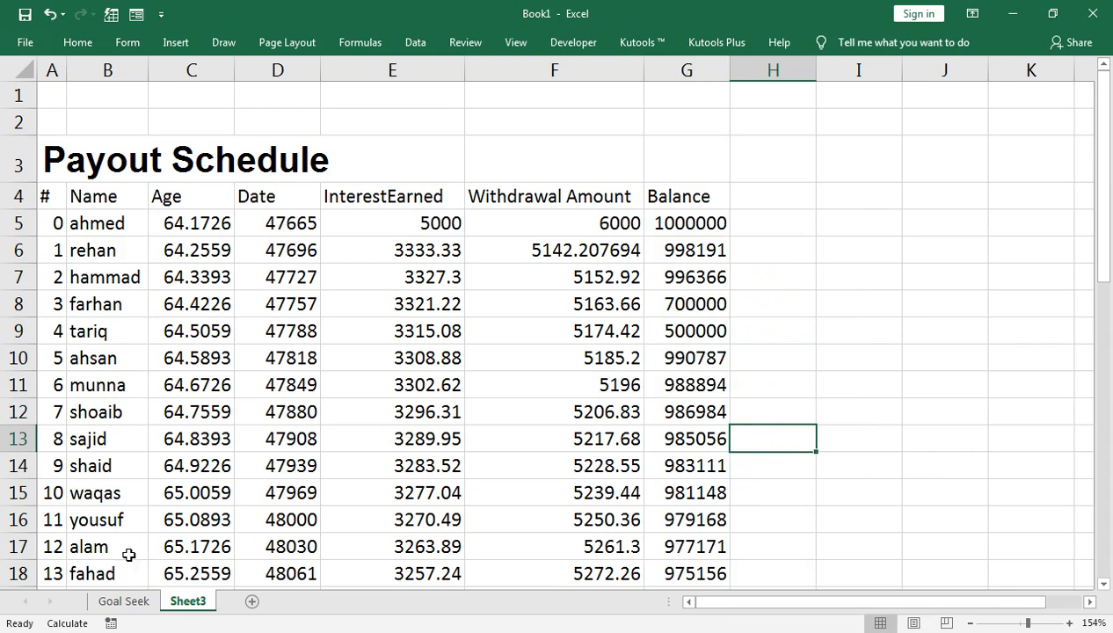
Step: View the list of power functions on the Goal Seek sheet and return to Sheet3
{"action": "left_click", "coordinate": [123, 601]}
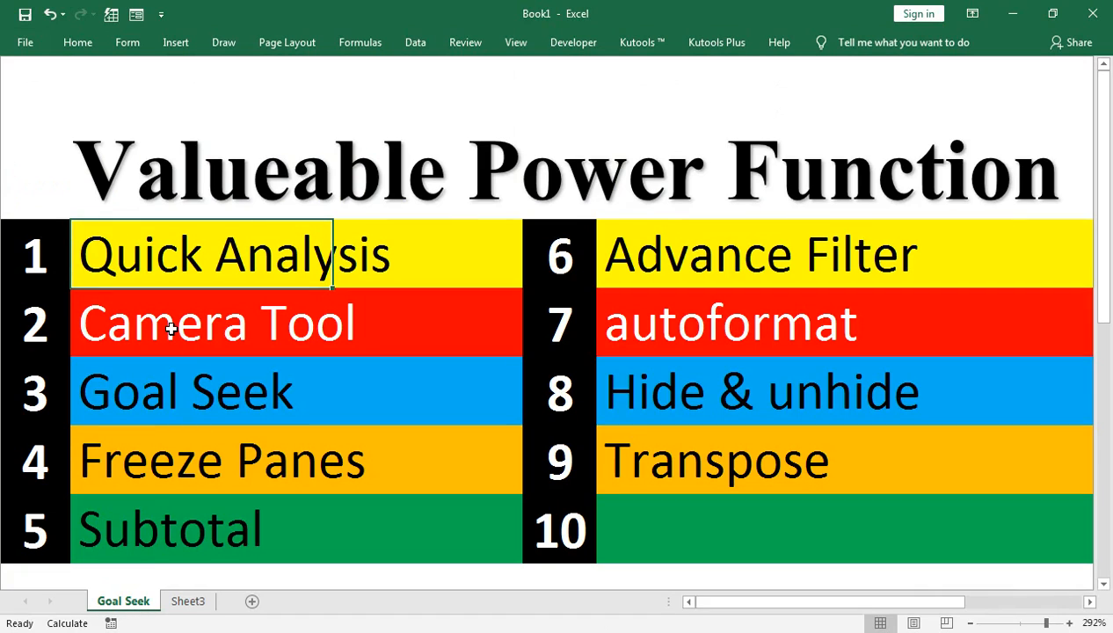
{"action": "left_click", "coordinate": [187, 601]}
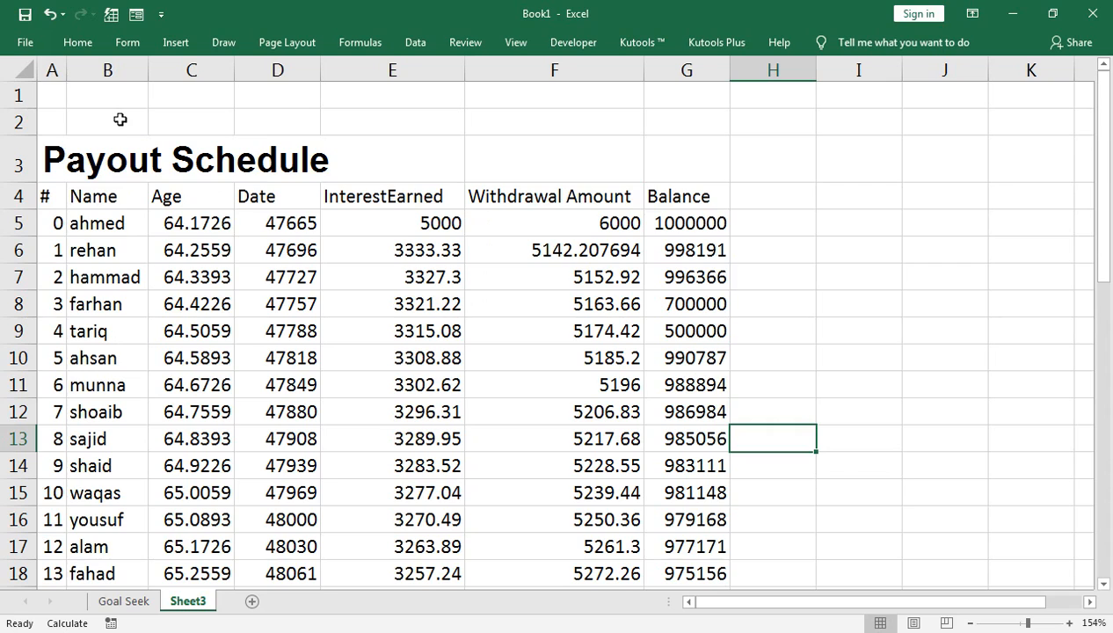
{"action": "left_click", "coordinate": [72, 48]}
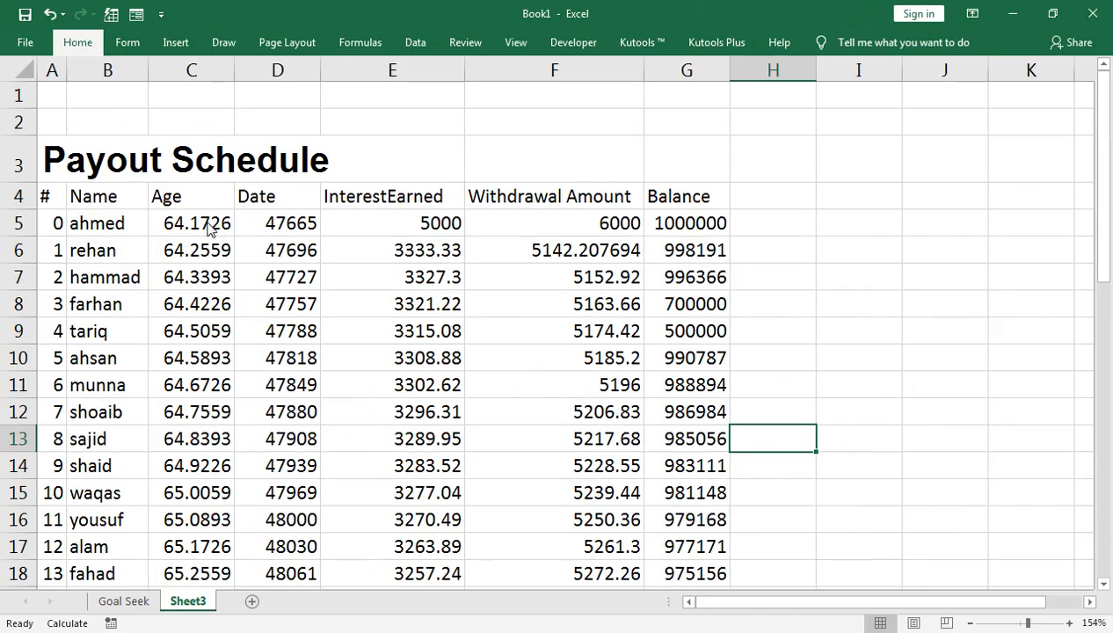
Step: Select the payout schedule range A4:G11, including its header row, on Sheet3
{"action": "left_click", "coordinate": [44, 196]}
{"action": "key", "text": "shift+Right"}
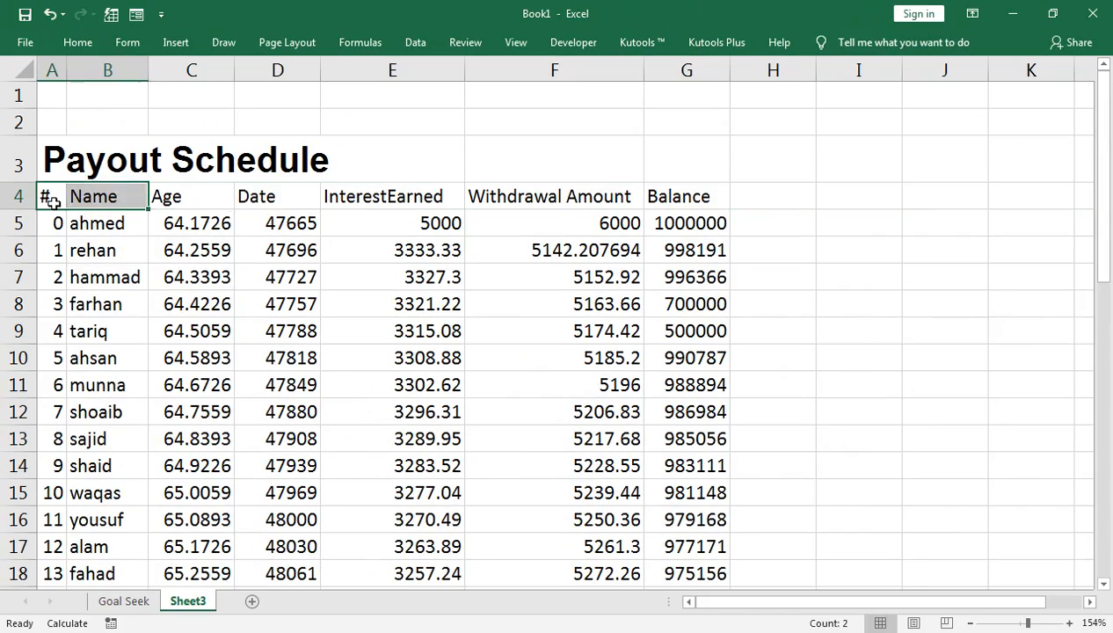
{"action": "key", "text": "shift+Right"}
{"action": "key", "text": "shift+Right"}
{"action": "key", "text": "shift+Right"}
{"action": "key", "text": "shift+Right"}
{"action": "key", "text": "shift+Right"}
{"action": "key", "text": "shift+Down"}
{"action": "key", "text": "shift+Down"}
{"action": "key", "text": "shift+Down"}
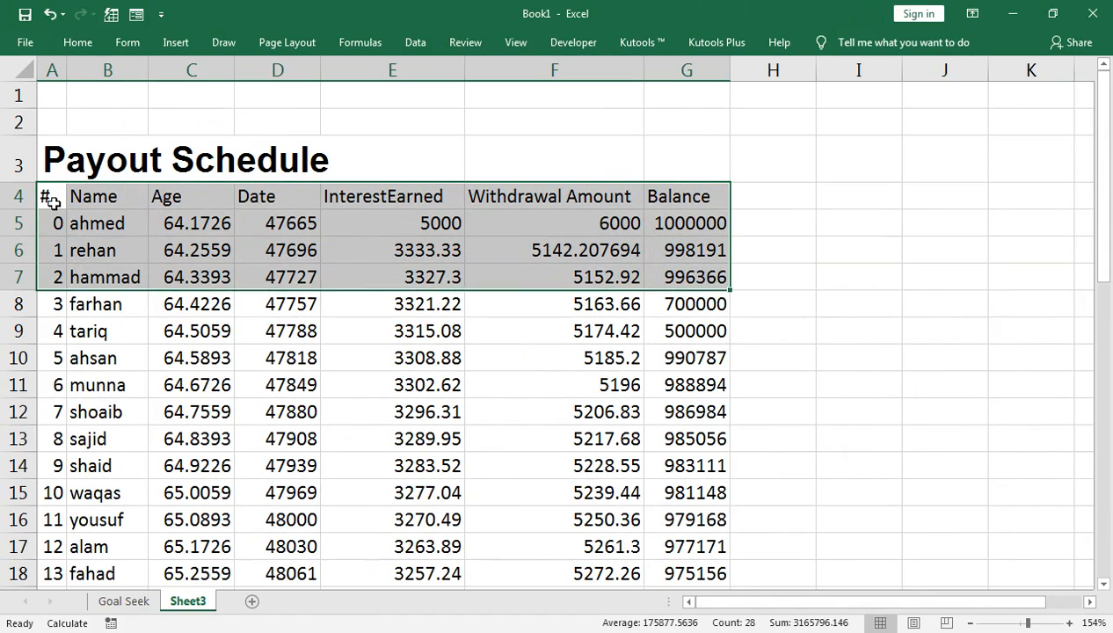
{"action": "key", "text": "shift+Down"}
{"action": "key", "text": "shift+Down"}
{"action": "key", "text": "shift+Down"}
{"action": "key", "text": "shift+Down"}
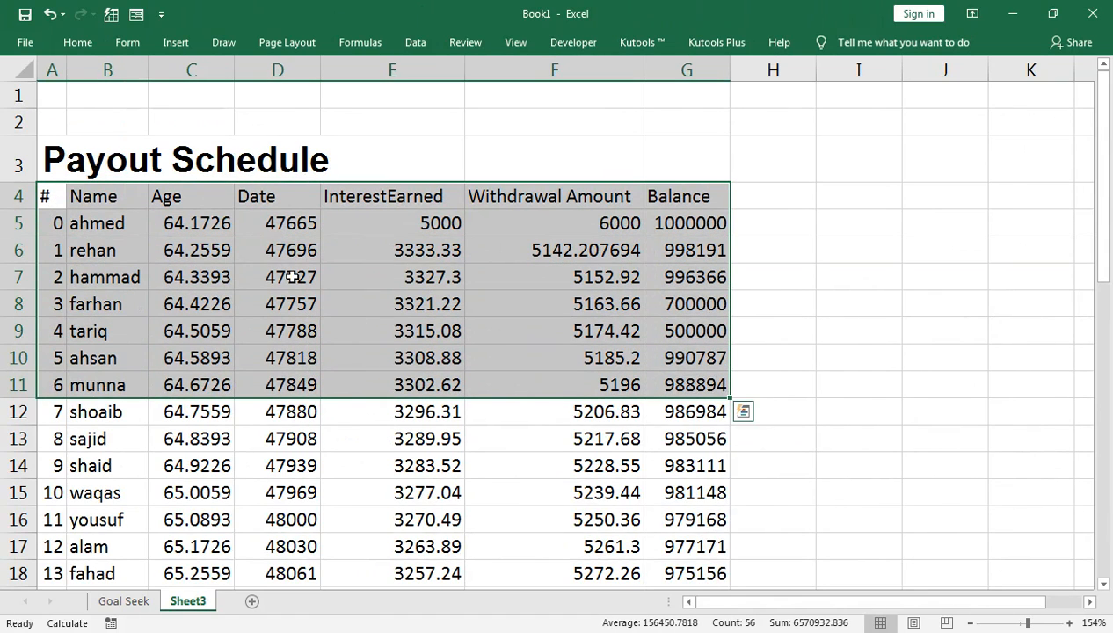
Step: Try to capture the selected range with the Camera tool and place it on a newly added worksheet
{"action": "left_click", "coordinate": [79, 44]}
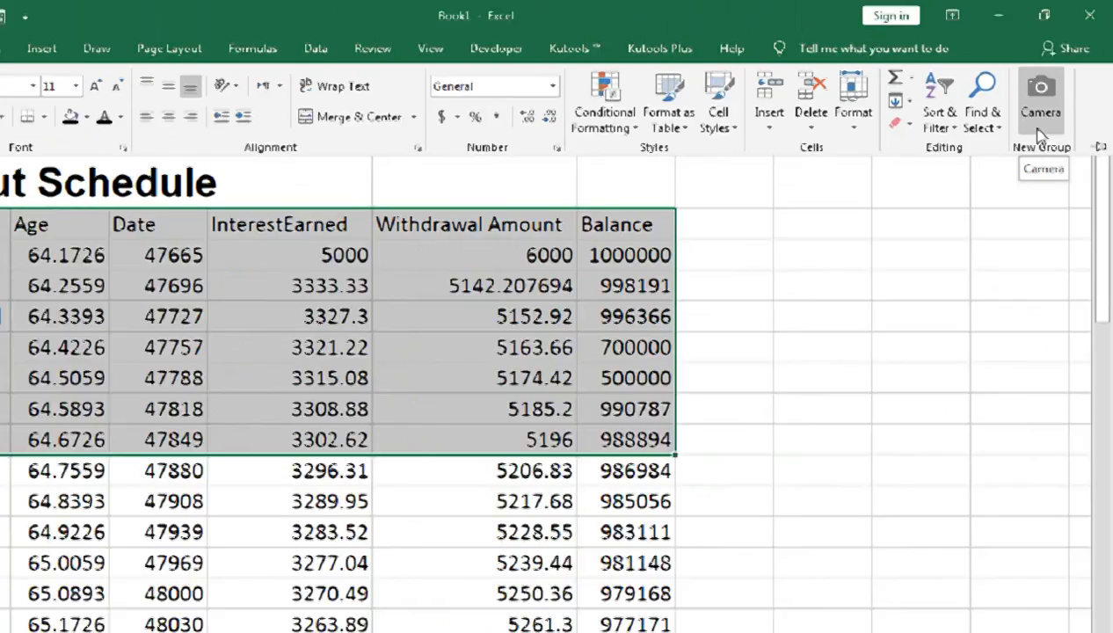
{"action": "left_click", "coordinate": [981, 225]}
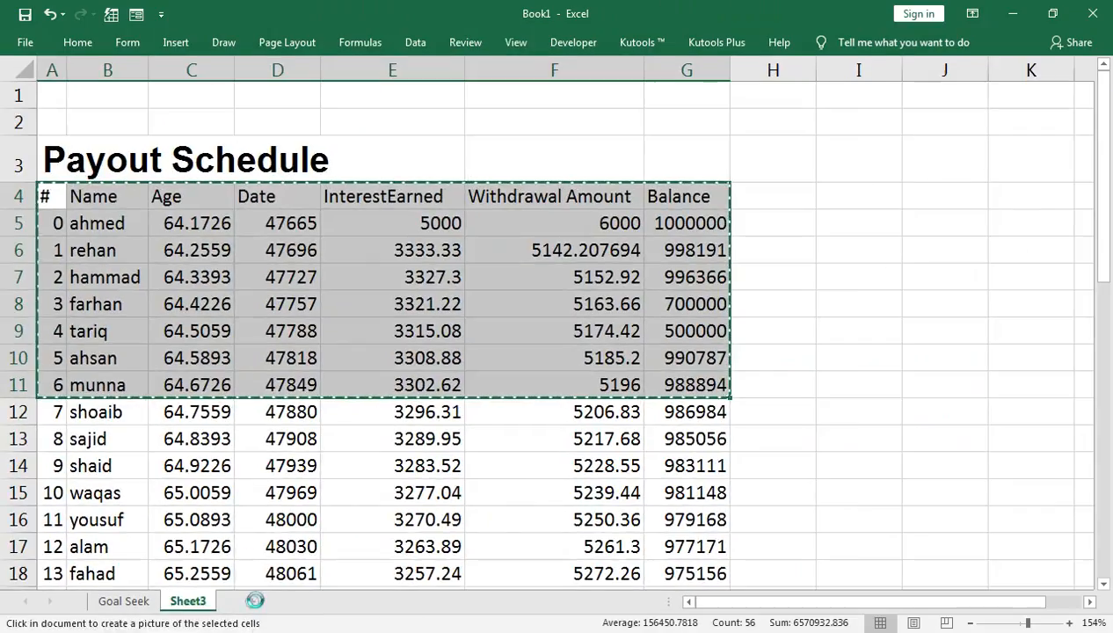
{"action": "left_click", "coordinate": [474, 574]}
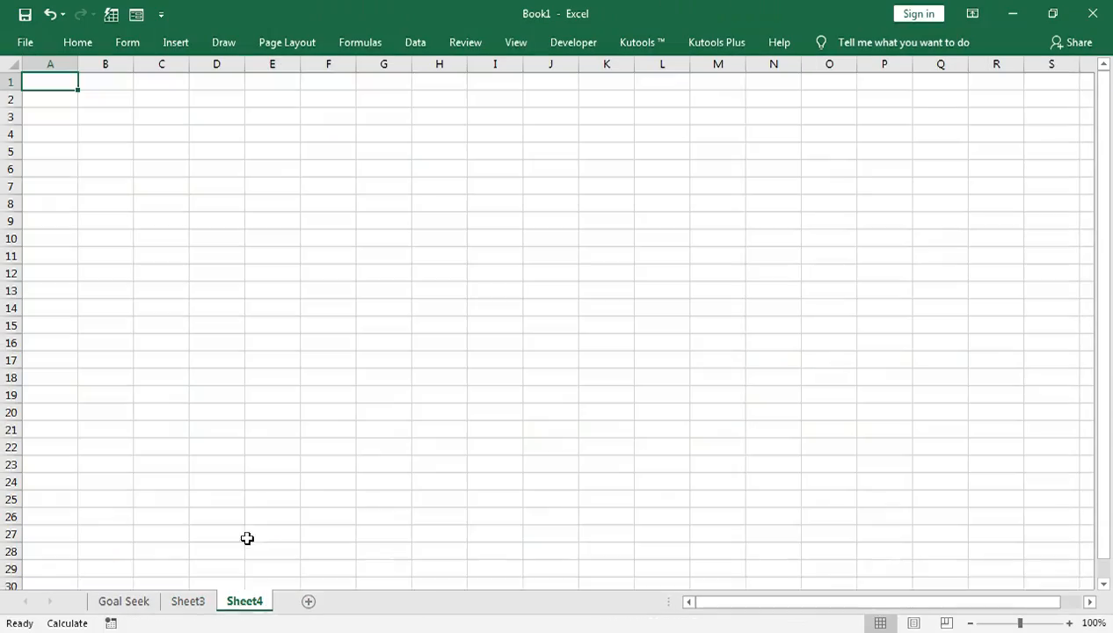
{"action": "left_click", "coordinate": [39, 117]}
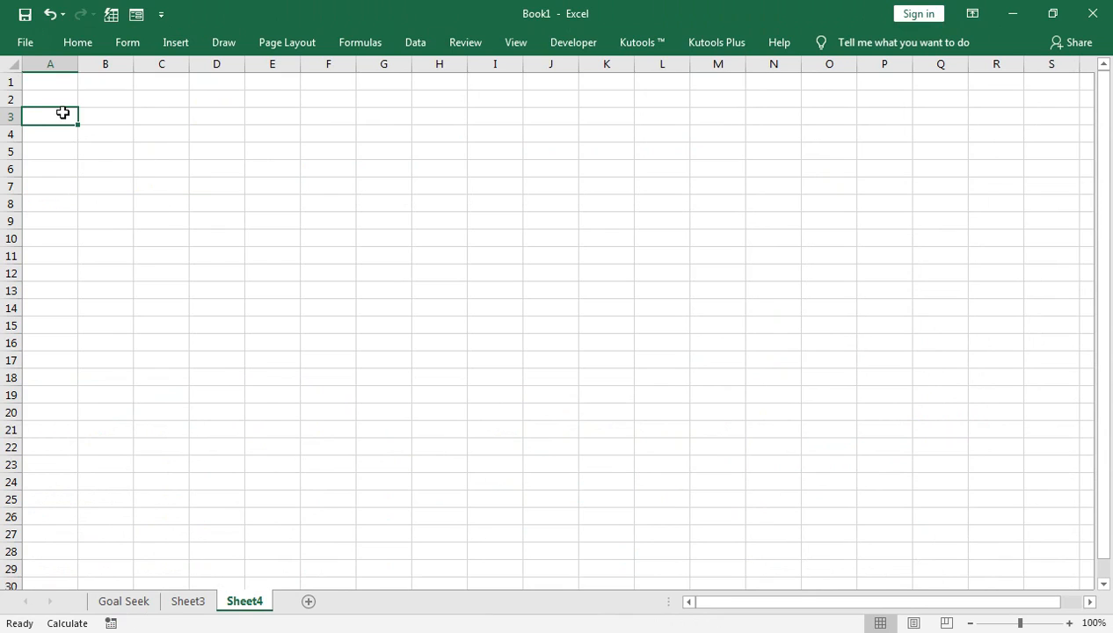
Step: Capture Sheet3's range A4:G11 with the Camera tool and place the linked picture on Sheet4, aligned to cell A1
{"action": "left_click", "coordinate": [180, 600]}
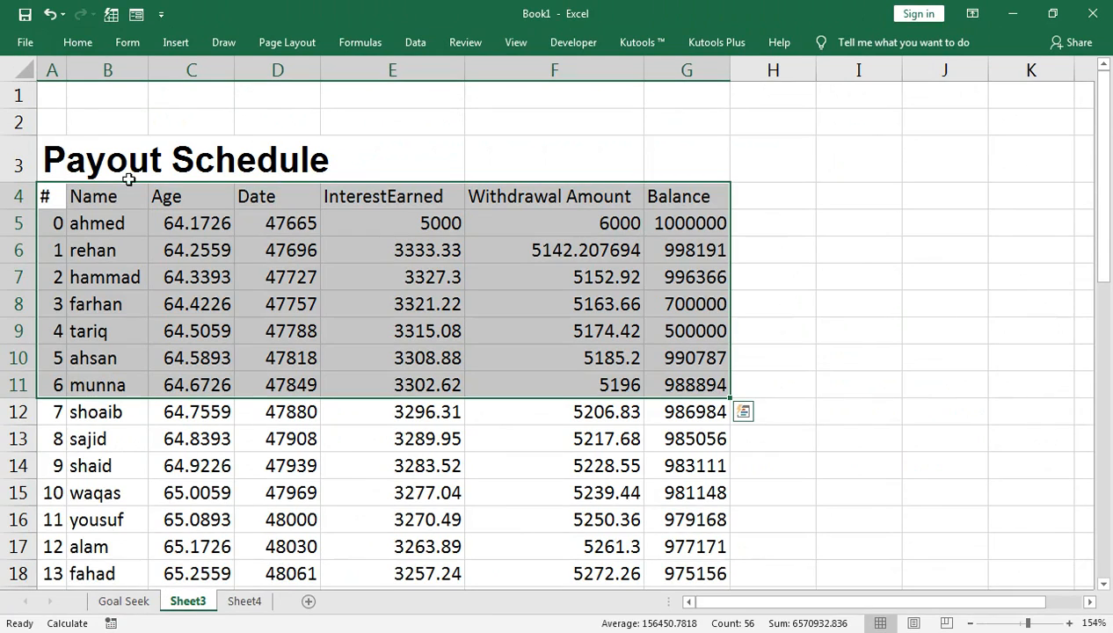
{"action": "left_click", "coordinate": [79, 44]}
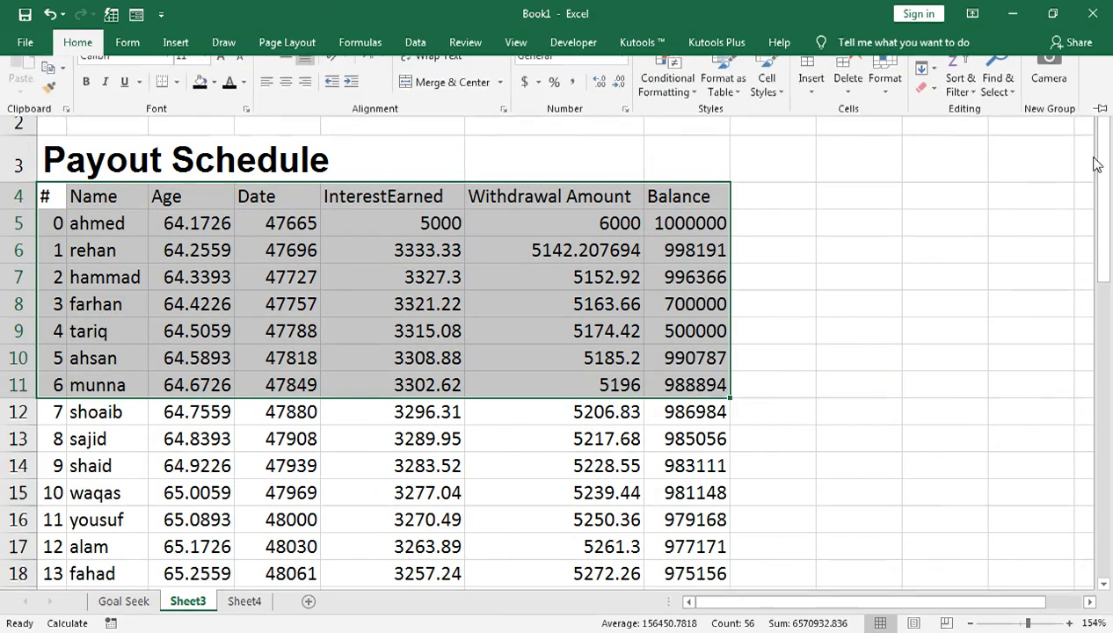
{"action": "left_click", "coordinate": [1049, 88]}
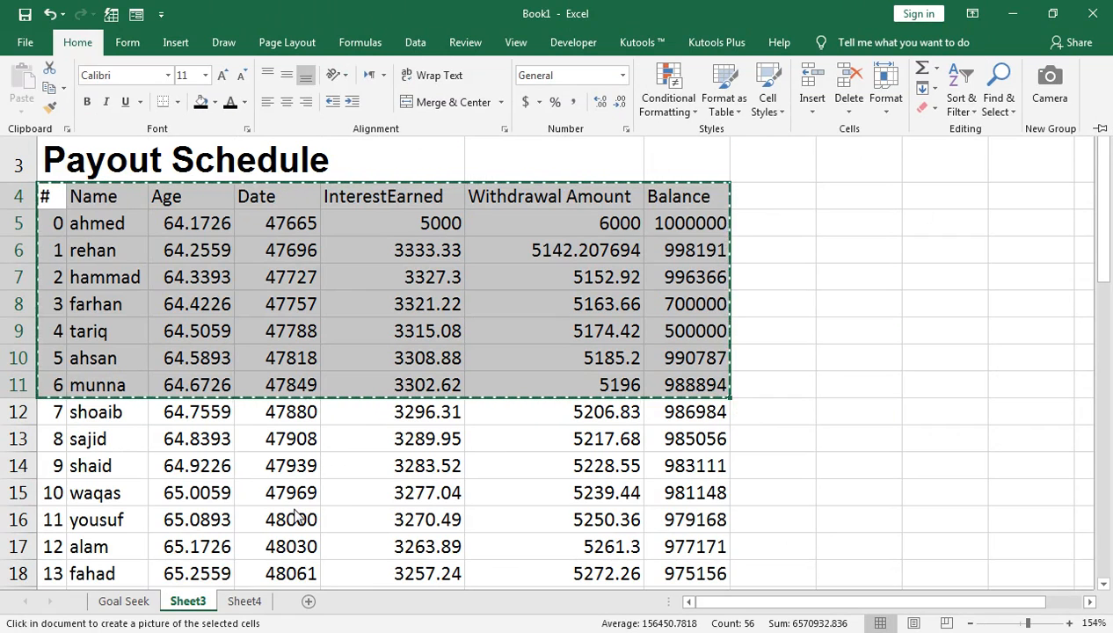
{"action": "left_click", "coordinate": [244, 605]}
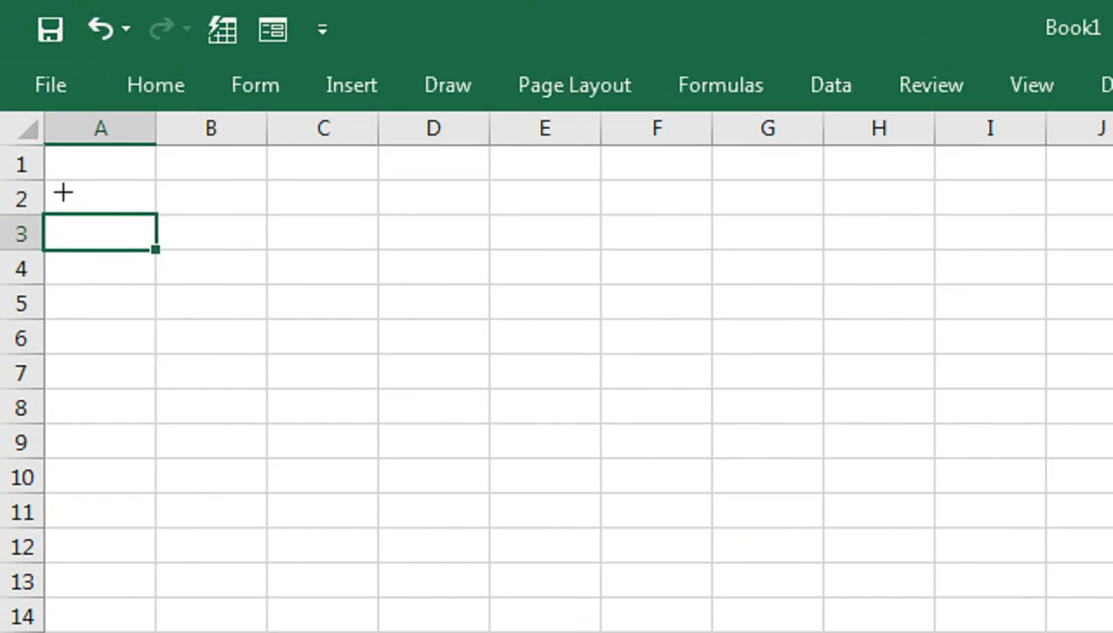
{"action": "left_click", "coordinate": [31, 96]}
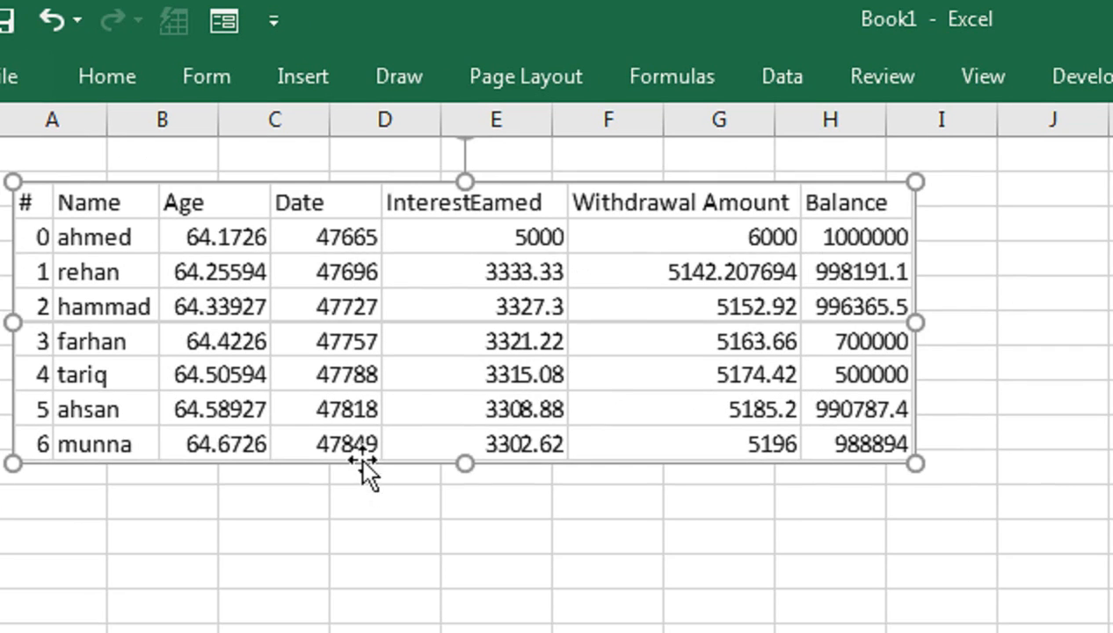
{"action": "left_click_drag", "start_coordinate": [365, 476], "coordinate": [340, 431]}
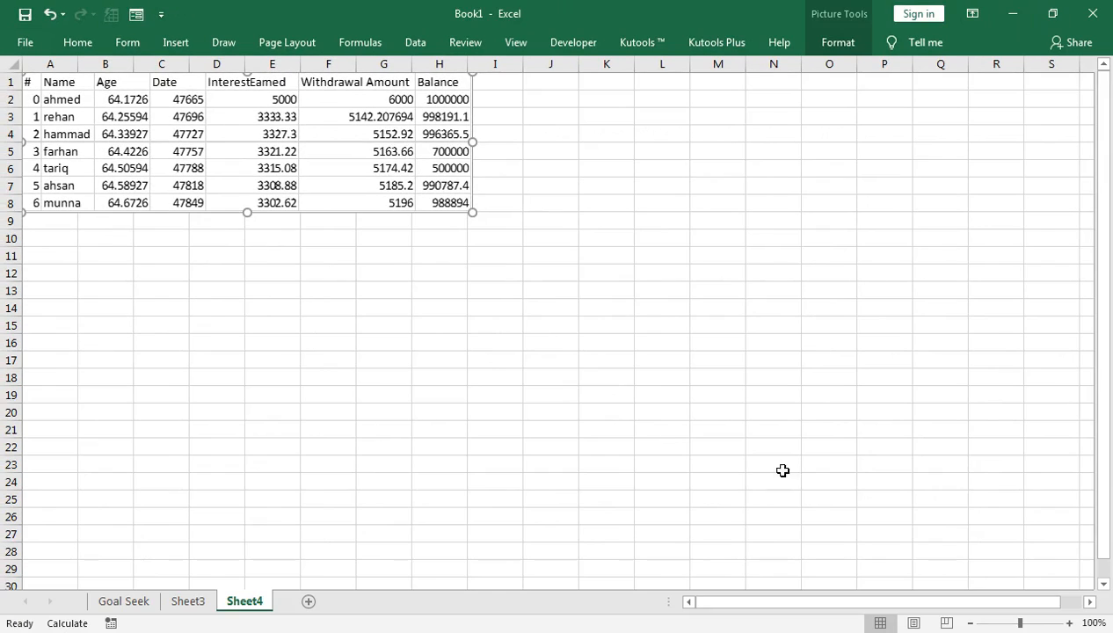
{"action": "left_click", "coordinate": [1033, 624]}
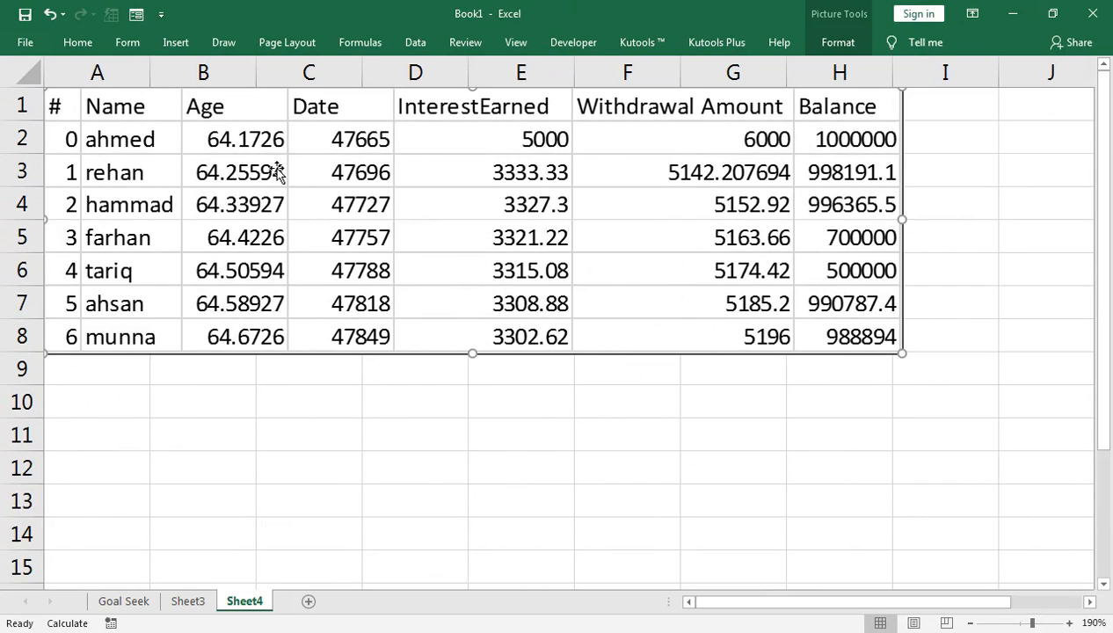
Step: Set the first Age value, cell C5 on Sheet3, to 100 and check the linked picture on Sheet4
{"action": "left_click", "coordinate": [189, 602]}
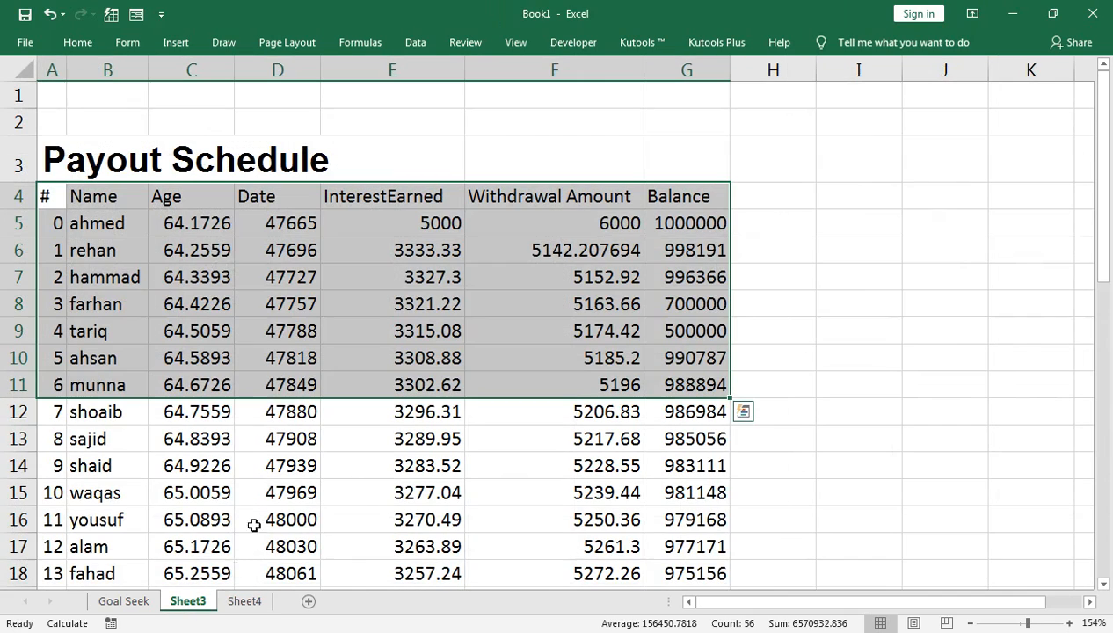
{"action": "left_click", "coordinate": [200, 227]}
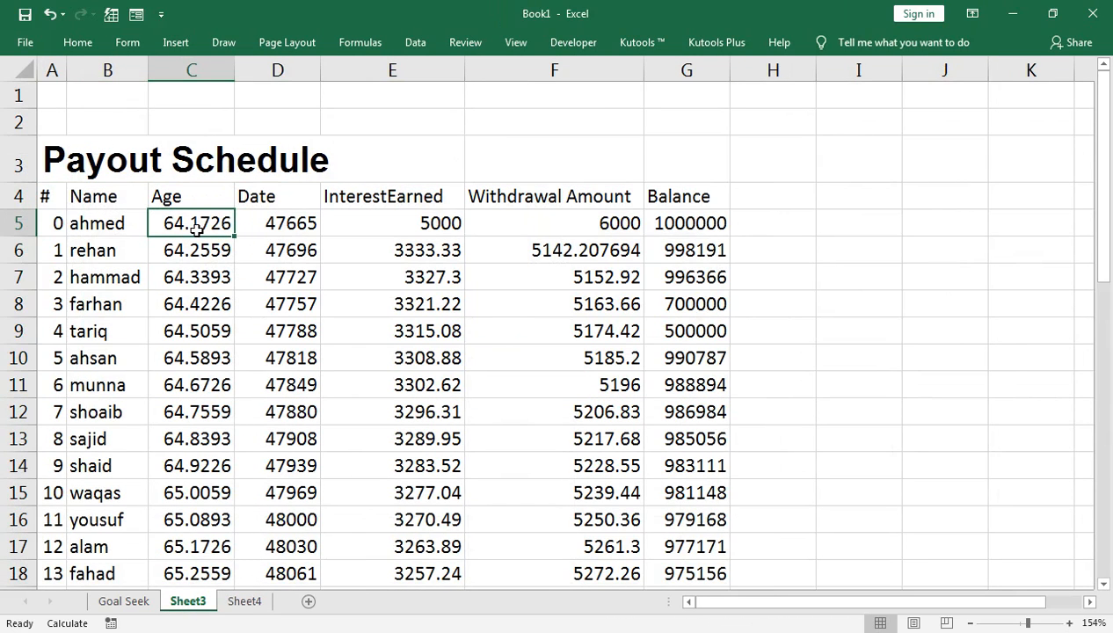
{"action": "type", "text": "100"}
{"action": "key", "text": "Return"}
{"action": "key", "text": "Return"}
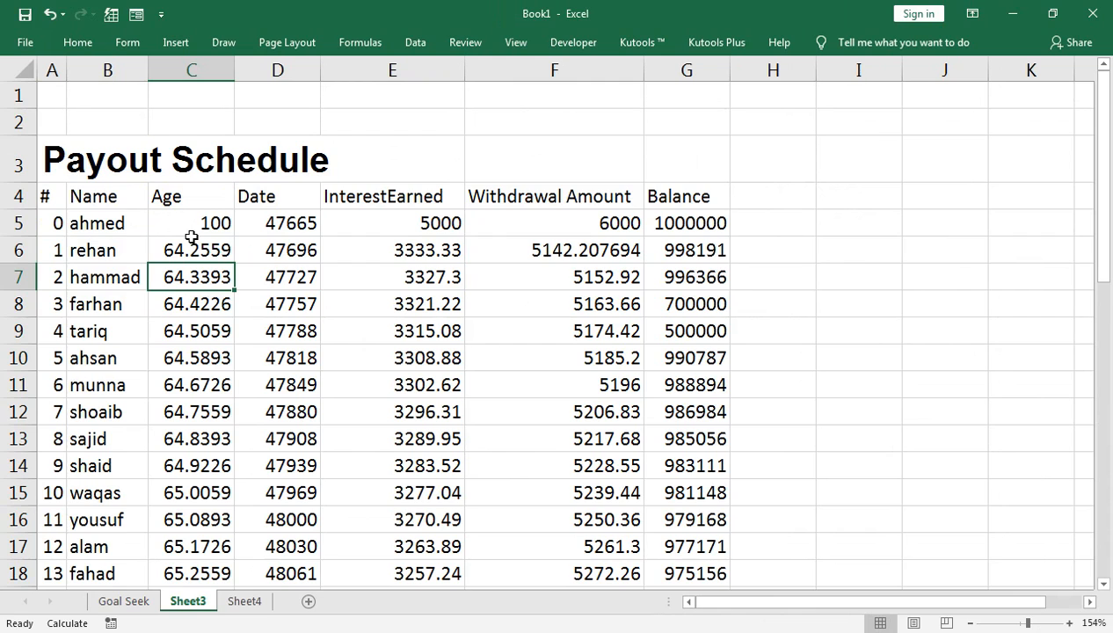
{"action": "left_click", "coordinate": [251, 602]}
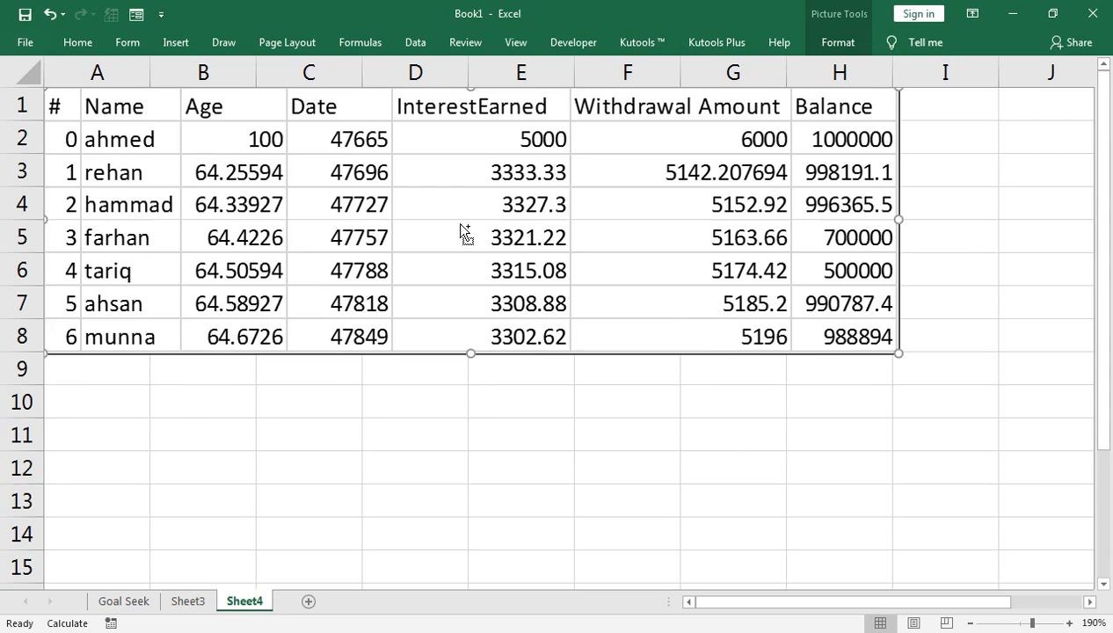
Step: Keep the ribbon expanded, set cell C5 on Sheet3 to 5000 and check the linked picture on Sheet4
{"action": "key", "text": "ctrl+F1"}
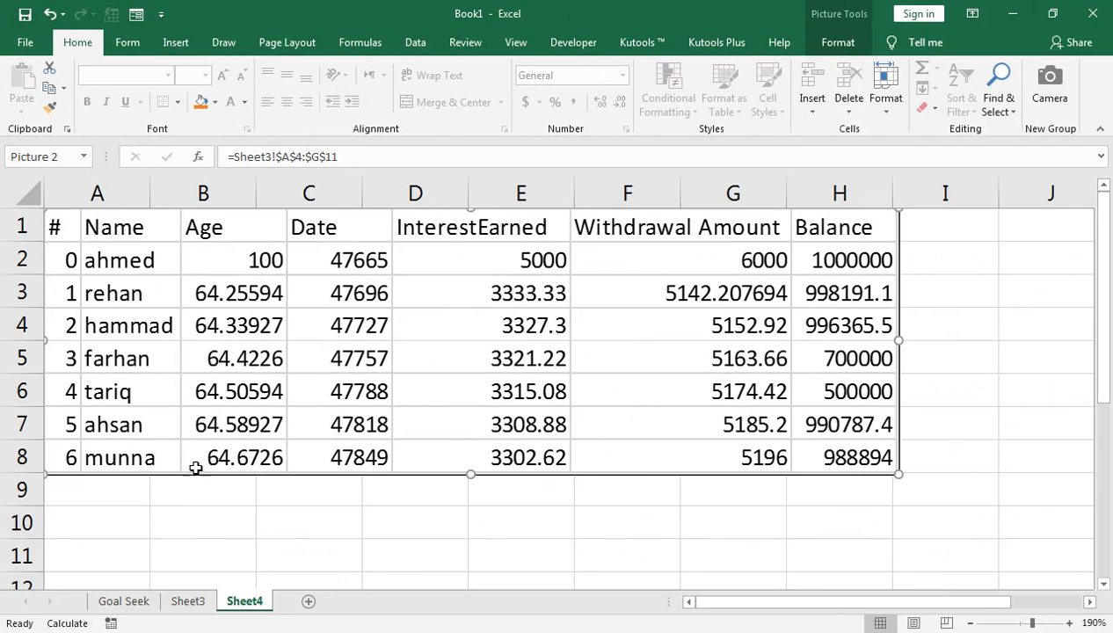
{"action": "left_click", "coordinate": [187, 601]}
{"action": "left_click", "coordinate": [181, 343]}
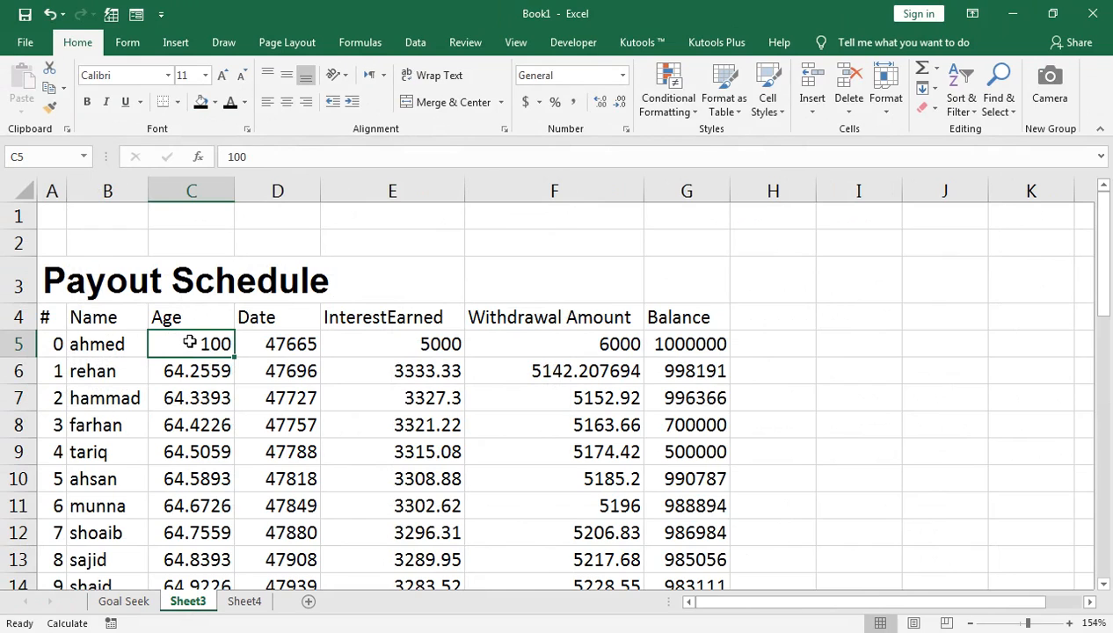
{"action": "type", "text": "5000"}
{"action": "key", "text": "Return"}
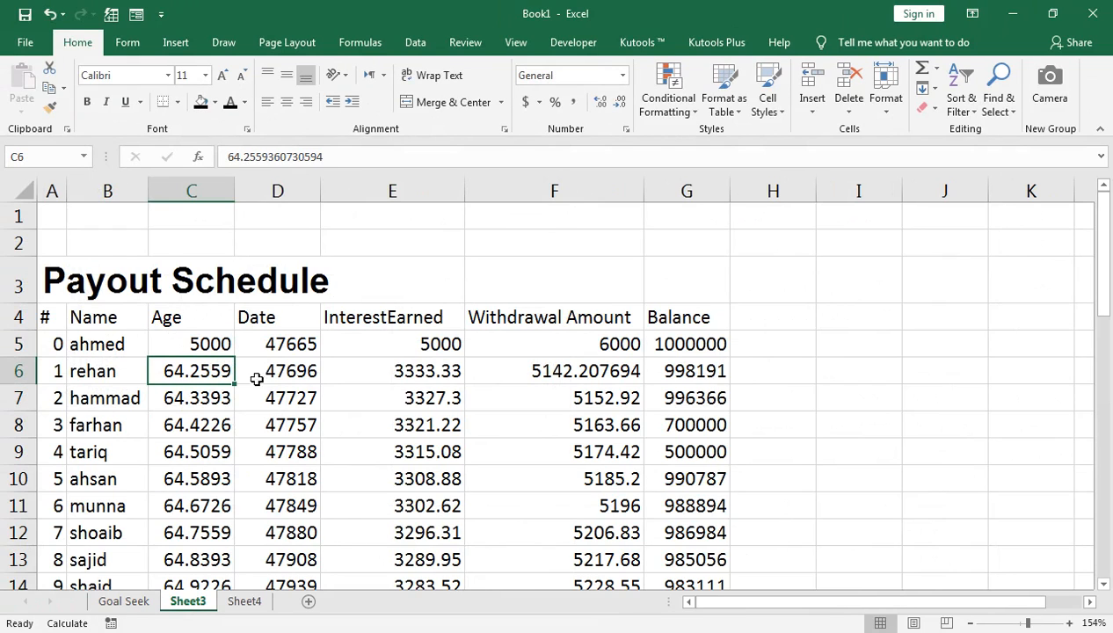
{"action": "left_click", "coordinate": [242, 601]}
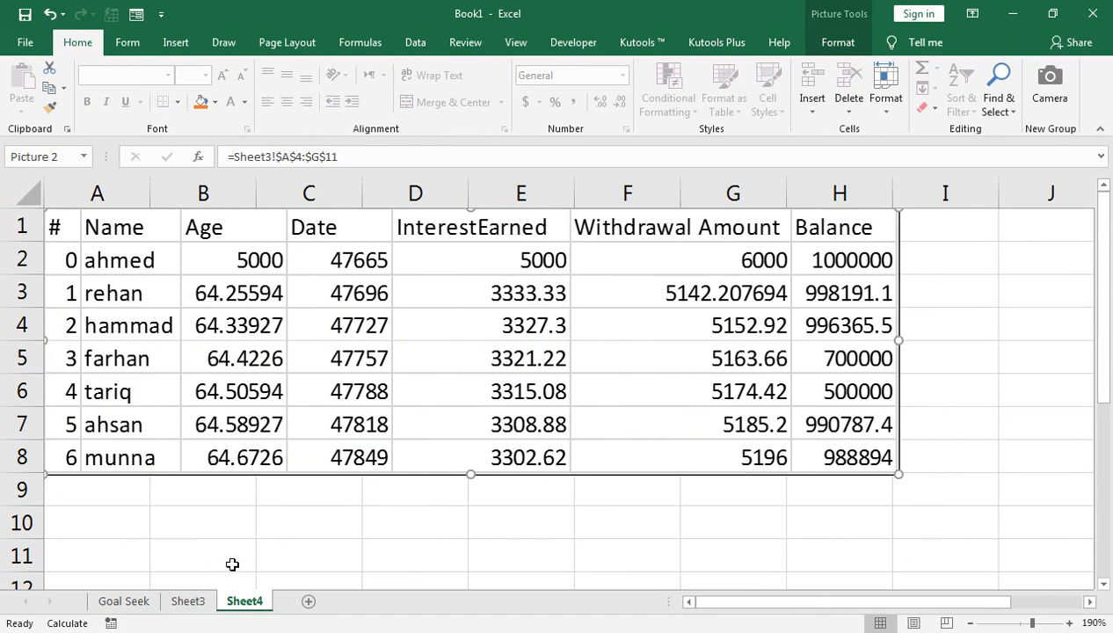
Step: Set the first Balance value, cell G5 on Sheet3, to 250 and check the linked picture on Sheet4
{"action": "left_click", "coordinate": [201, 602]}
{"action": "left_click", "coordinate": [673, 349]}
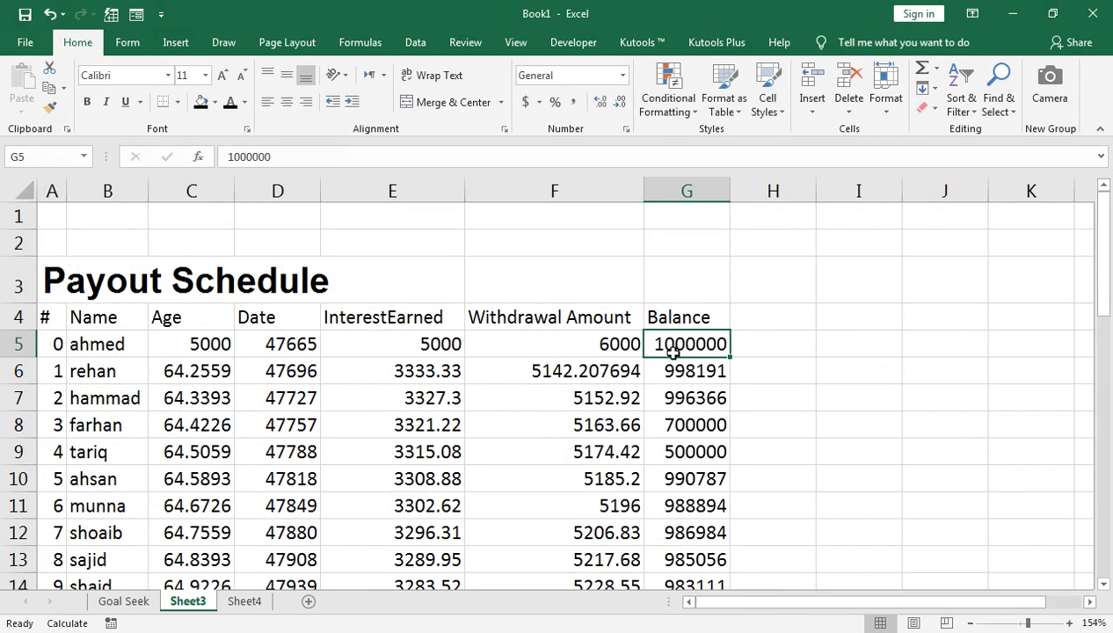
{"action": "type", "text": "250"}
{"action": "key", "text": "Return"}
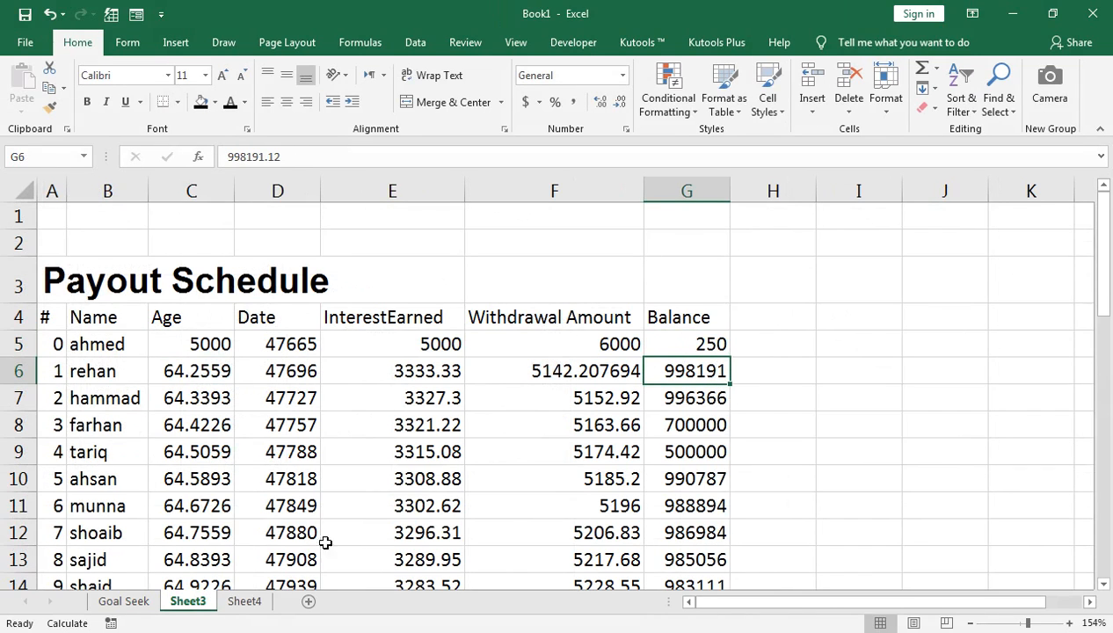
{"action": "left_click", "coordinate": [257, 603]}
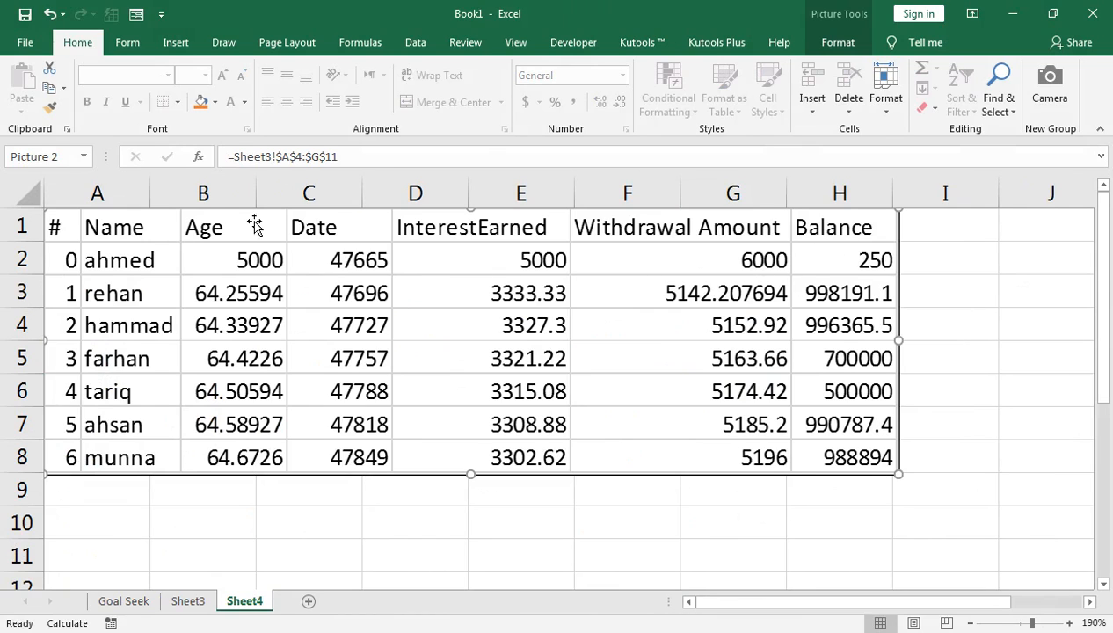
{"action": "left_click", "coordinate": [516, 43]}
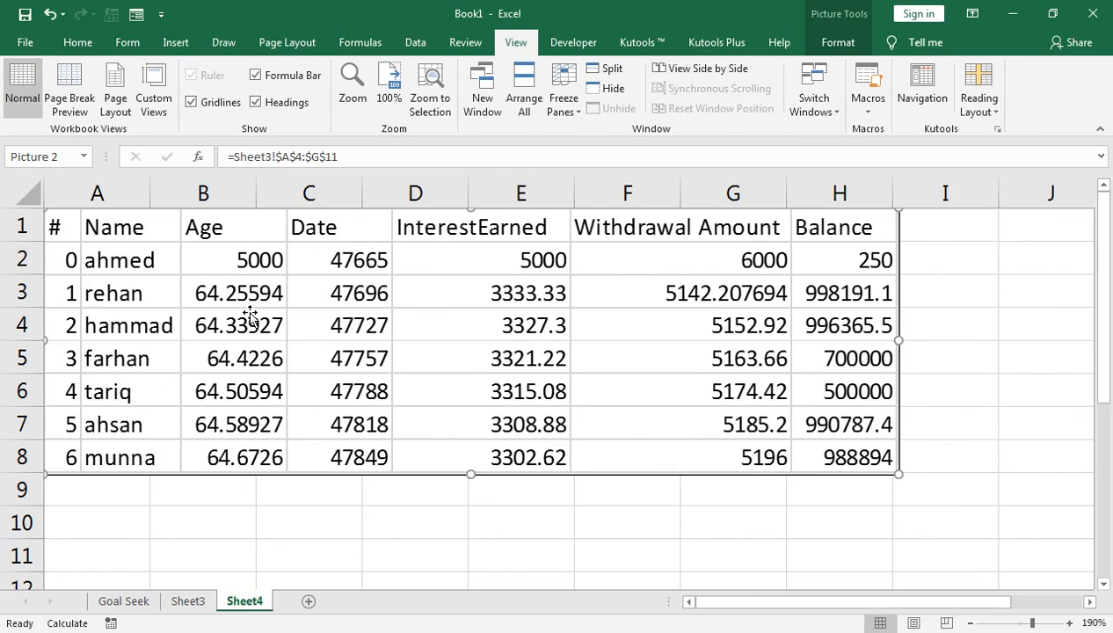
{"action": "left_click", "coordinate": [121, 600]}
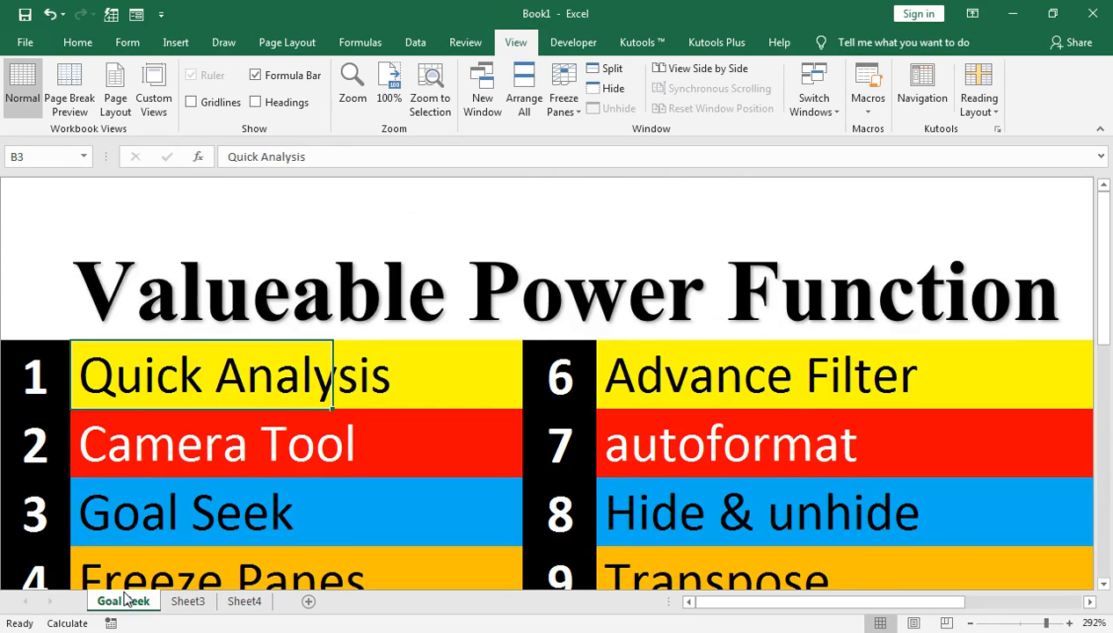
{"action": "left_click", "coordinate": [230, 604]}
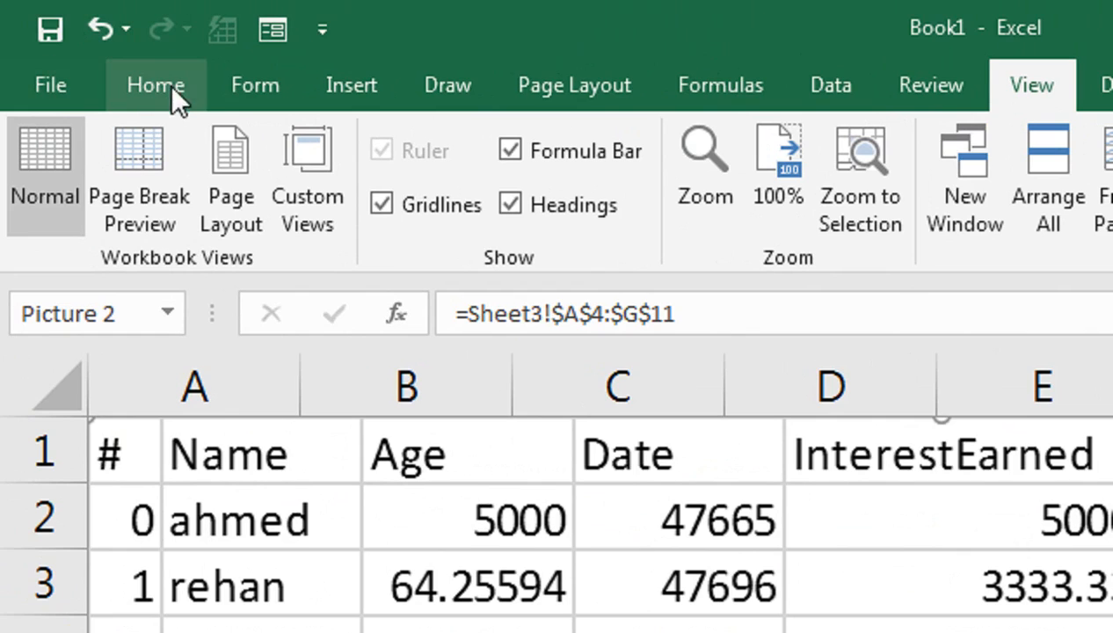
Step: Open the Quick Access Toolbar customization options and list All Commands as the source
{"action": "left_click", "coordinate": [323, 33]}
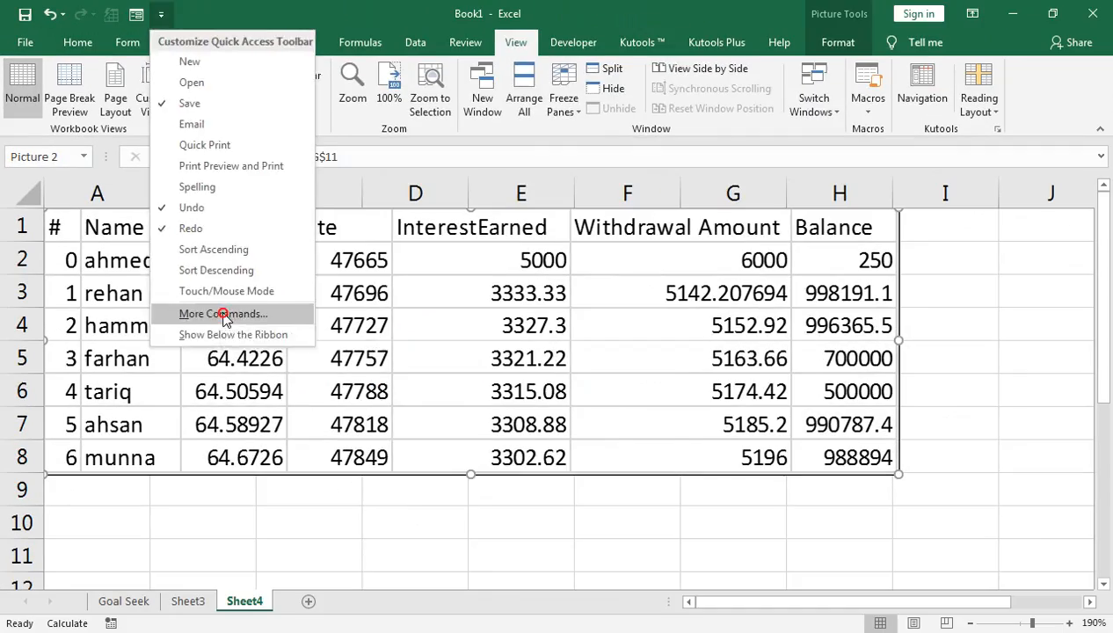
{"action": "left_click", "coordinate": [447, 479]}
{"action": "left_click", "coordinate": [445, 117]}
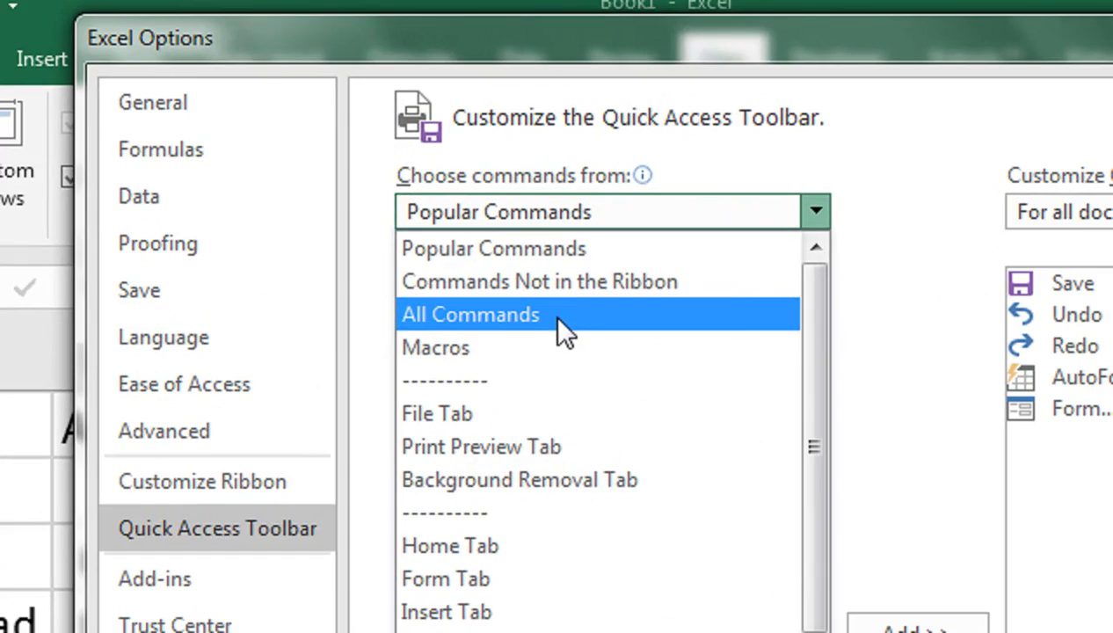
{"action": "left_click", "coordinate": [557, 318]}
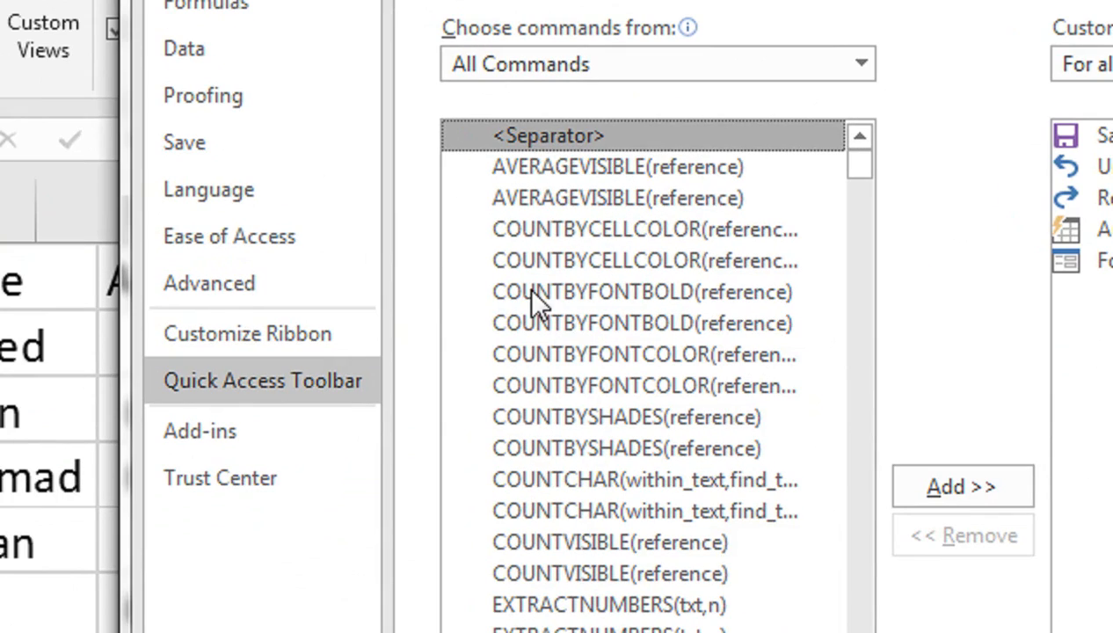
Step: Find the Camera command among all commands and add it to the Quick Access Toolbar for all documents
{"action": "left_click", "coordinate": [534, 297]}
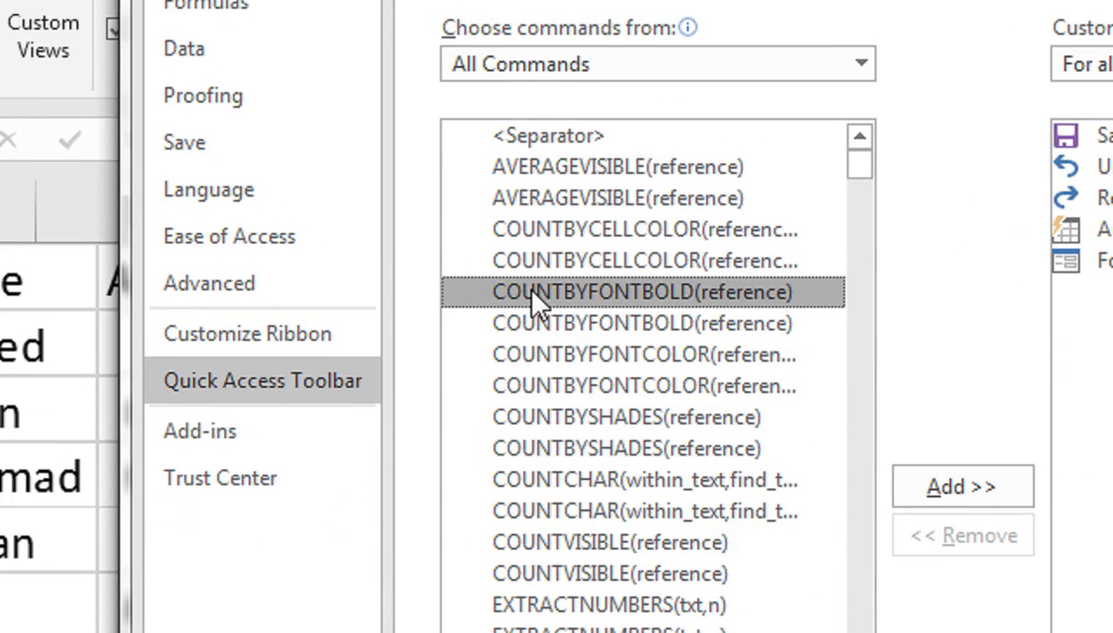
{"action": "scroll", "coordinate": [534, 351], "scroll_direction": "down", "scroll_amount": 10}
{"action": "left_click_drag", "start_coordinate": [523, 444], "coordinate": [531, 482]}
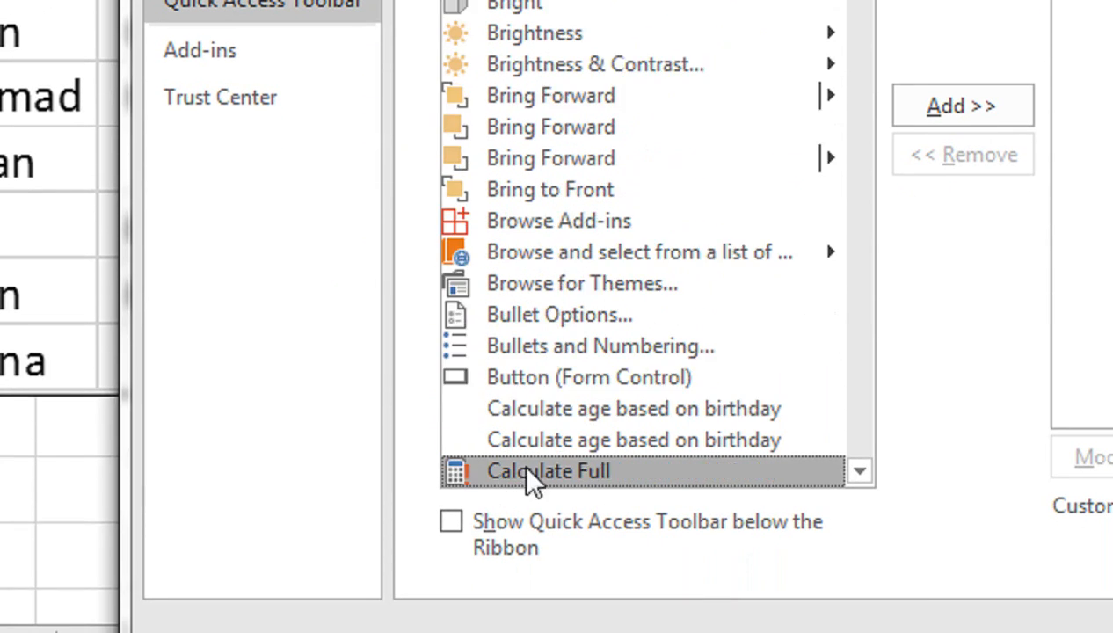
{"action": "key", "text": "Down"}
{"action": "key", "text": "Down"}
{"action": "key", "text": "Down"}
{"action": "key", "text": "Down"}
{"action": "key", "text": "Down"}
{"action": "key", "text": "Down"}
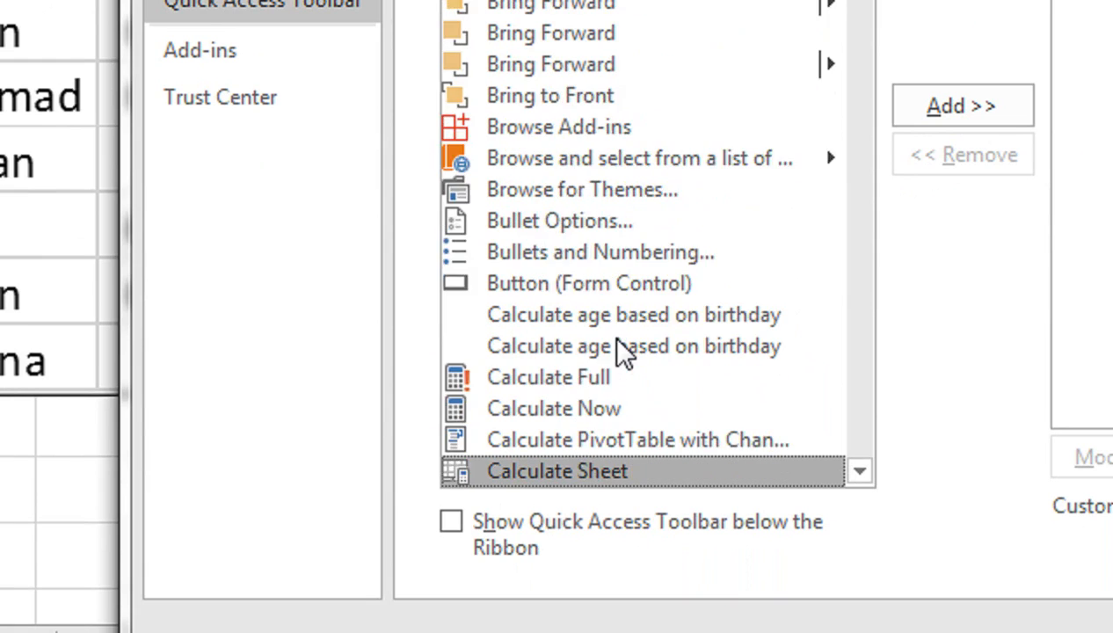
{"action": "key", "text": "Down"}
{"action": "key", "text": "Down"}
{"action": "key", "text": "Down"}
{"action": "key", "text": "Down"}
{"action": "key", "text": "Down"}
{"action": "key", "text": "Down"}
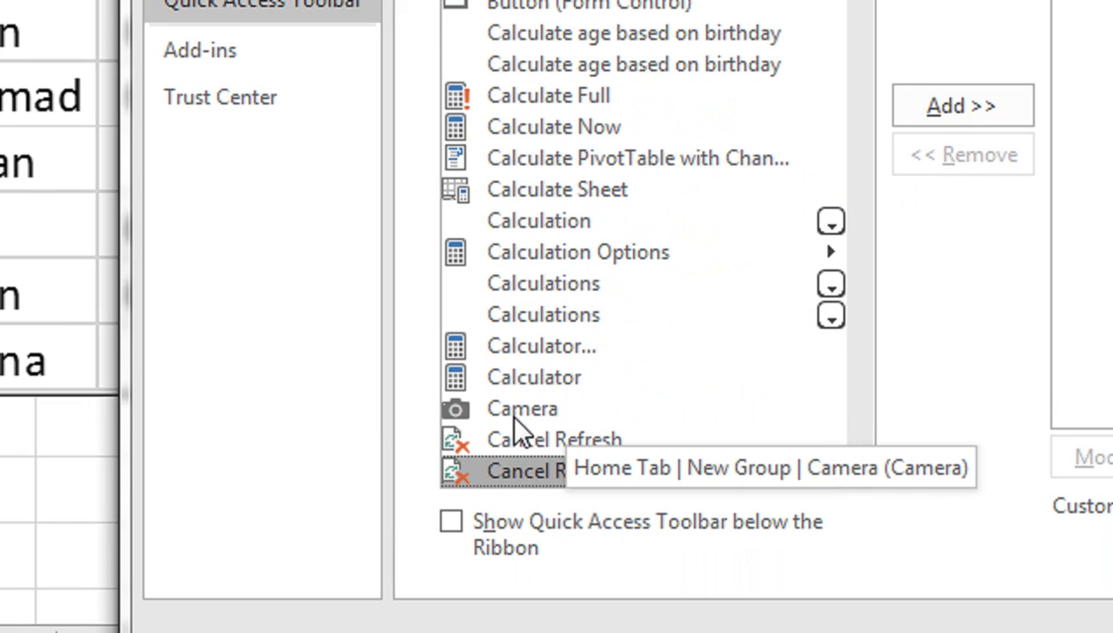
{"action": "left_click", "coordinate": [527, 413]}
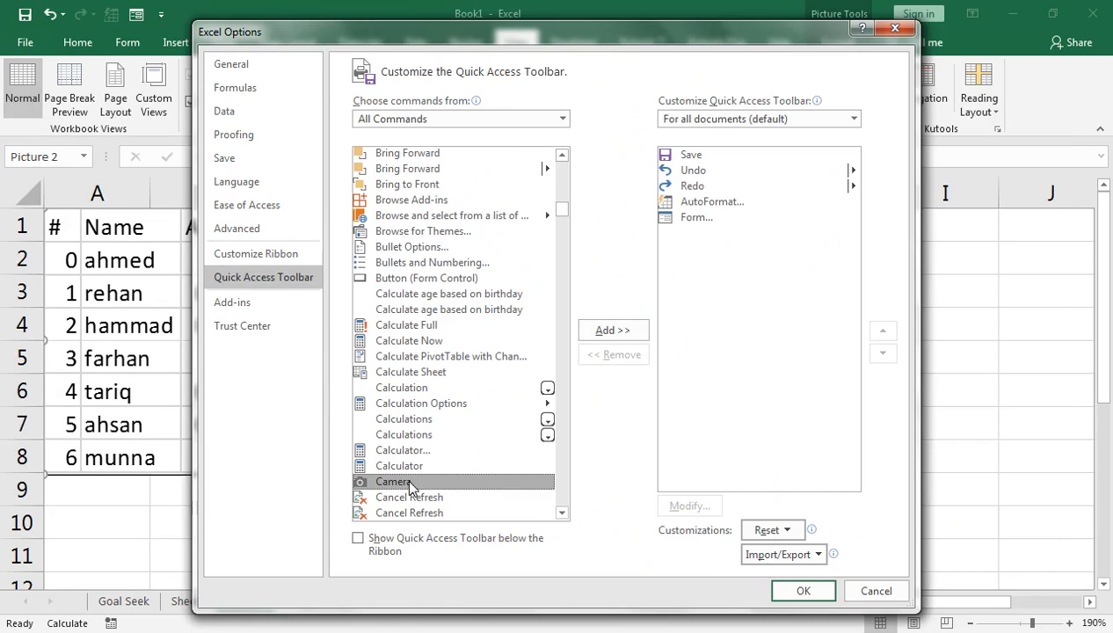
{"action": "left_click", "coordinate": [612, 331]}
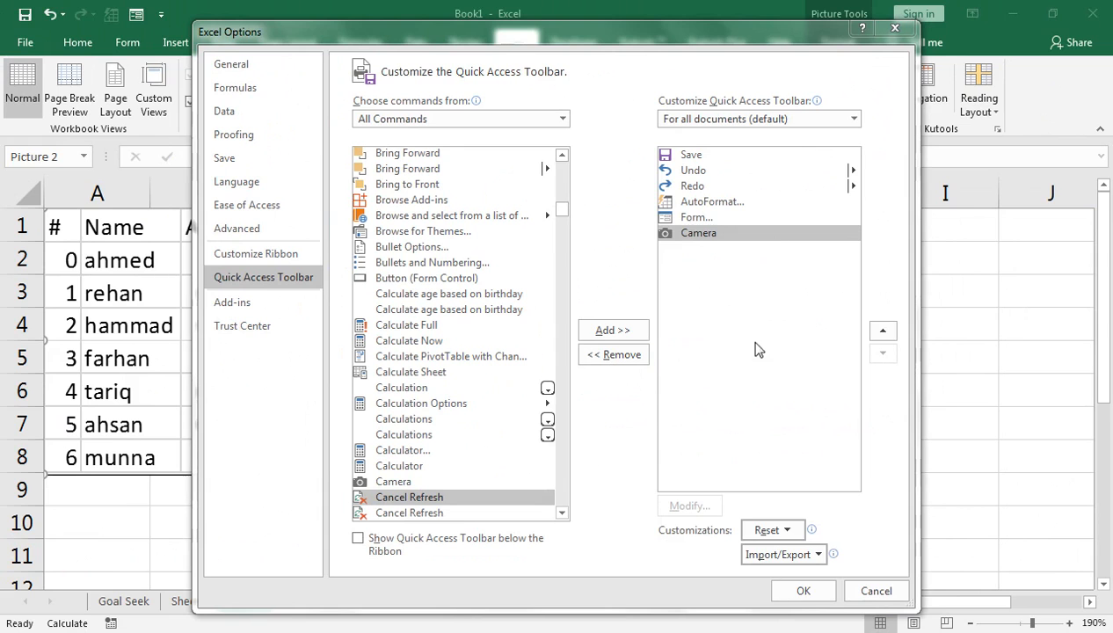
{"action": "left_click", "coordinate": [802, 591]}
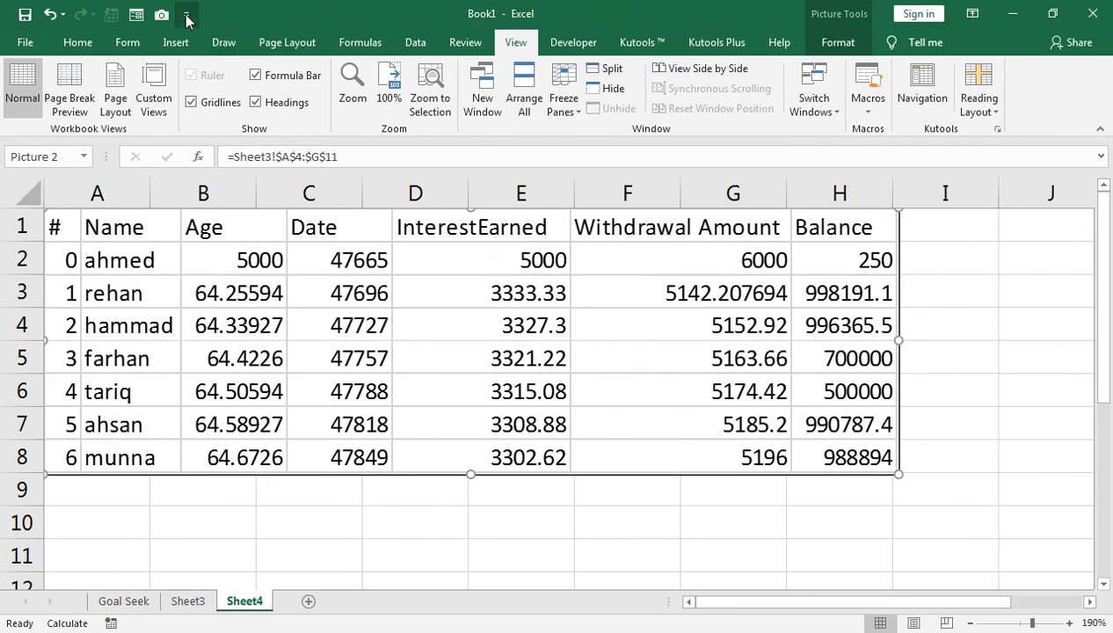
Step: Remove the Camera command from the Quick Access Toolbar
{"action": "left_click", "coordinate": [372, 31]}
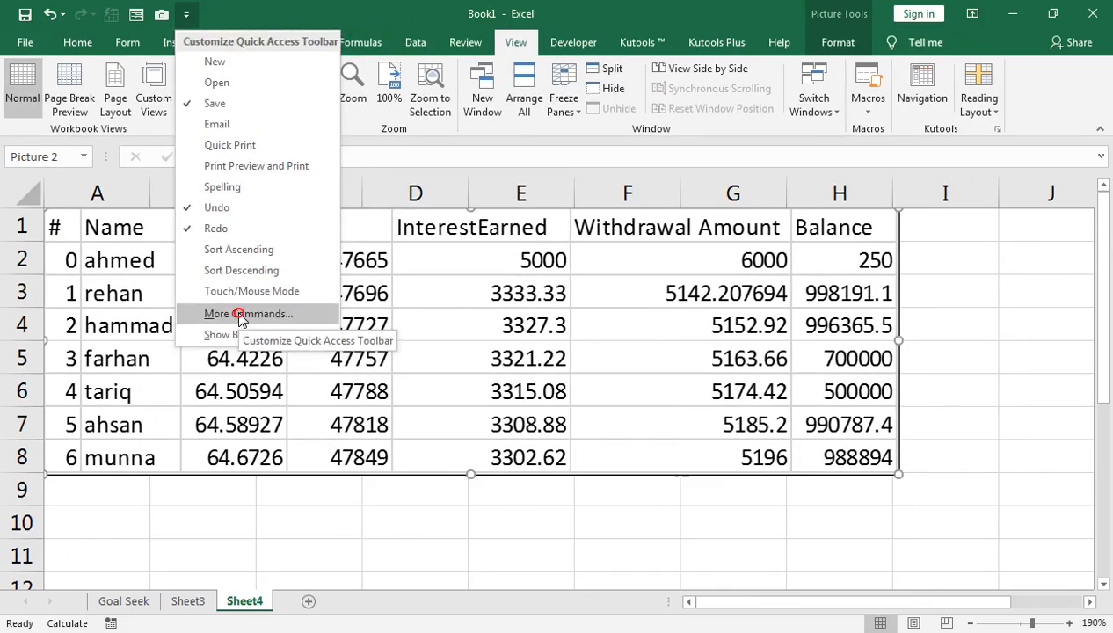
{"action": "left_click", "coordinate": [478, 320]}
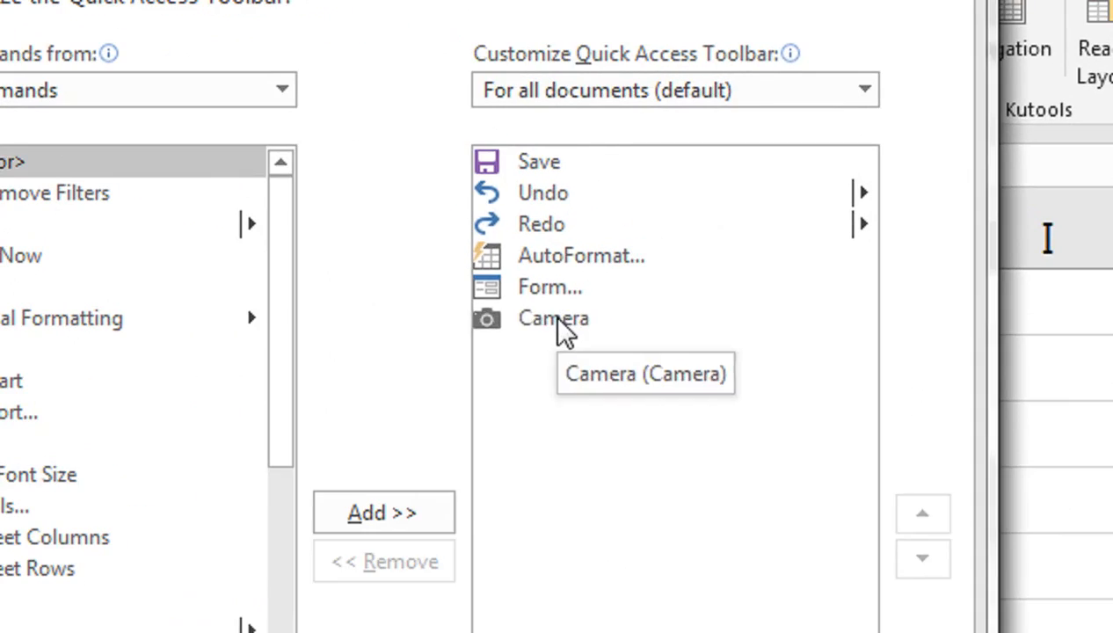
{"action": "left_click", "coordinate": [709, 236]}
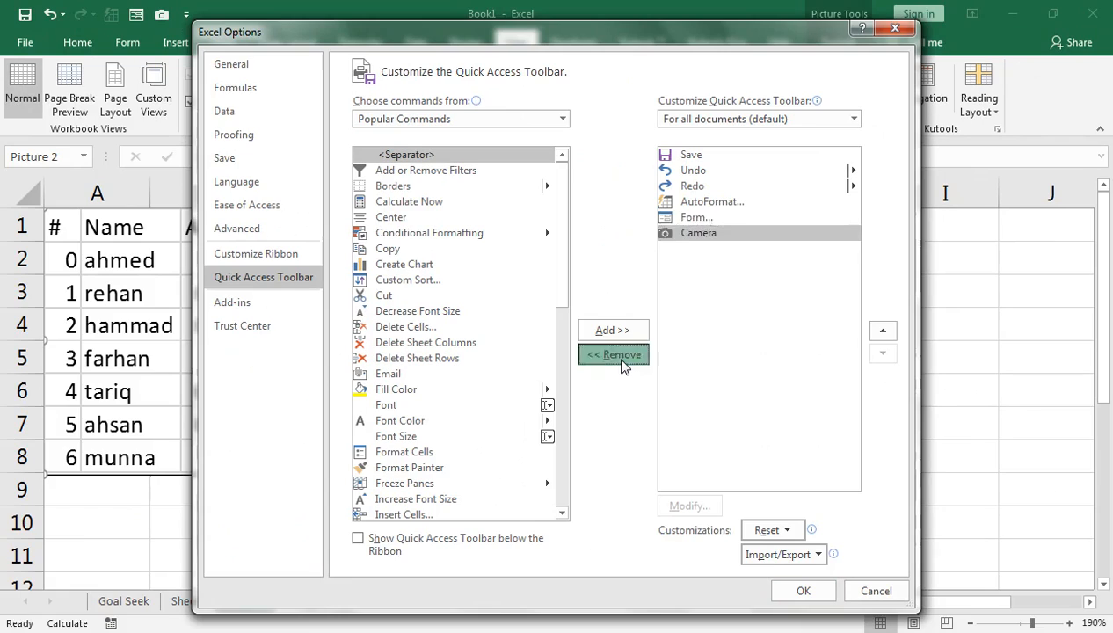
{"action": "left_click", "coordinate": [398, 489]}
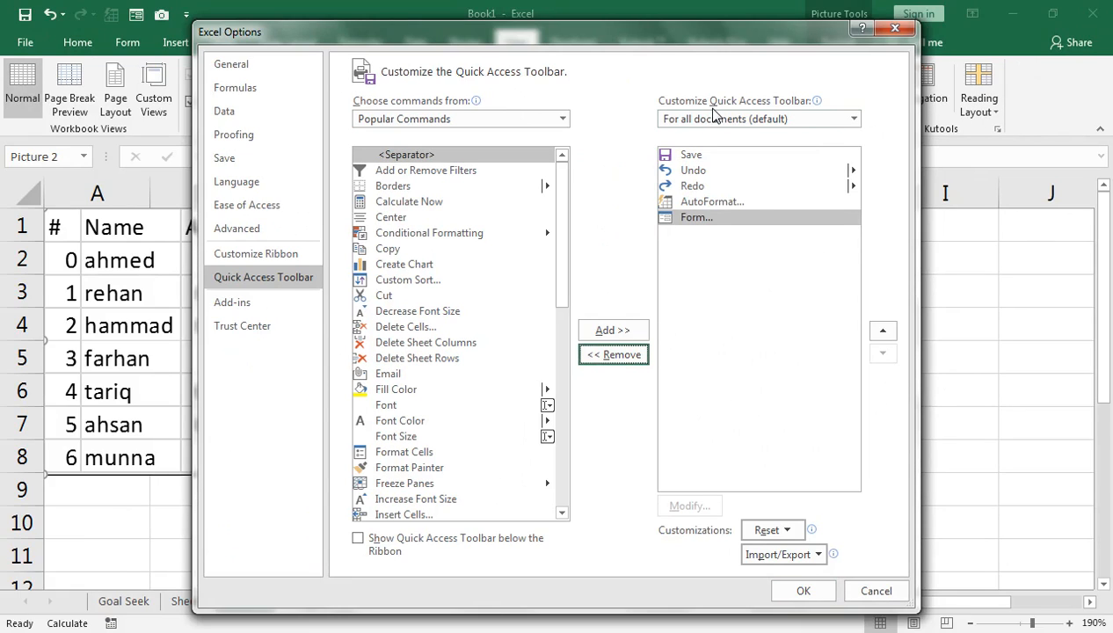
{"action": "left_click", "coordinate": [800, 591]}
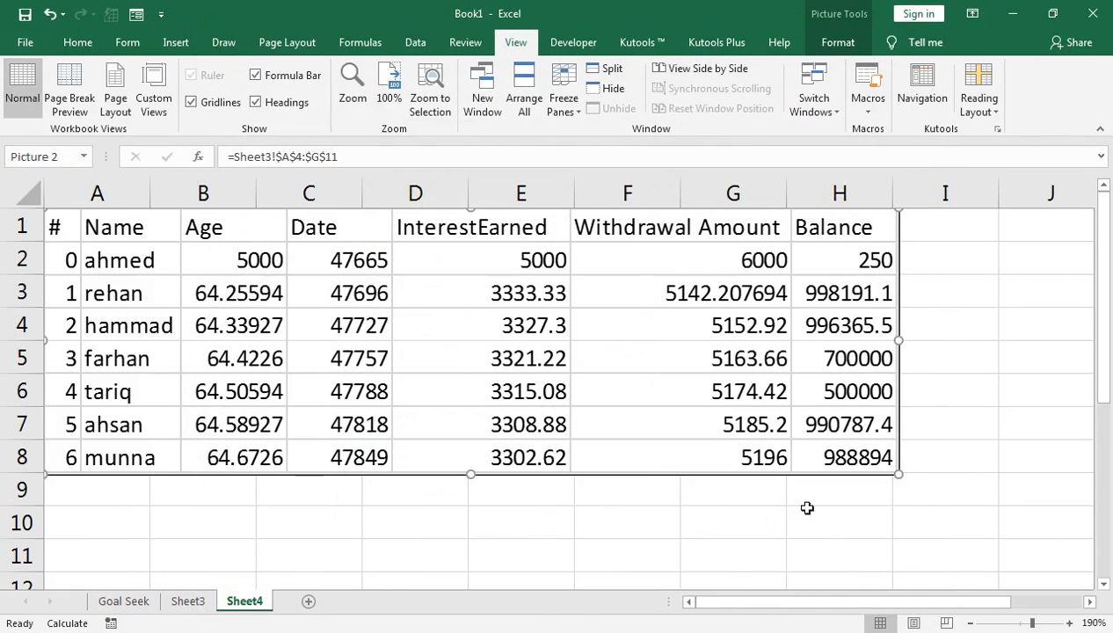
Step: Open the Customize Ribbon page of Excel Options and examine the groups and checkboxes in the Main Tabs list
{"action": "left_click", "coordinate": [79, 42]}
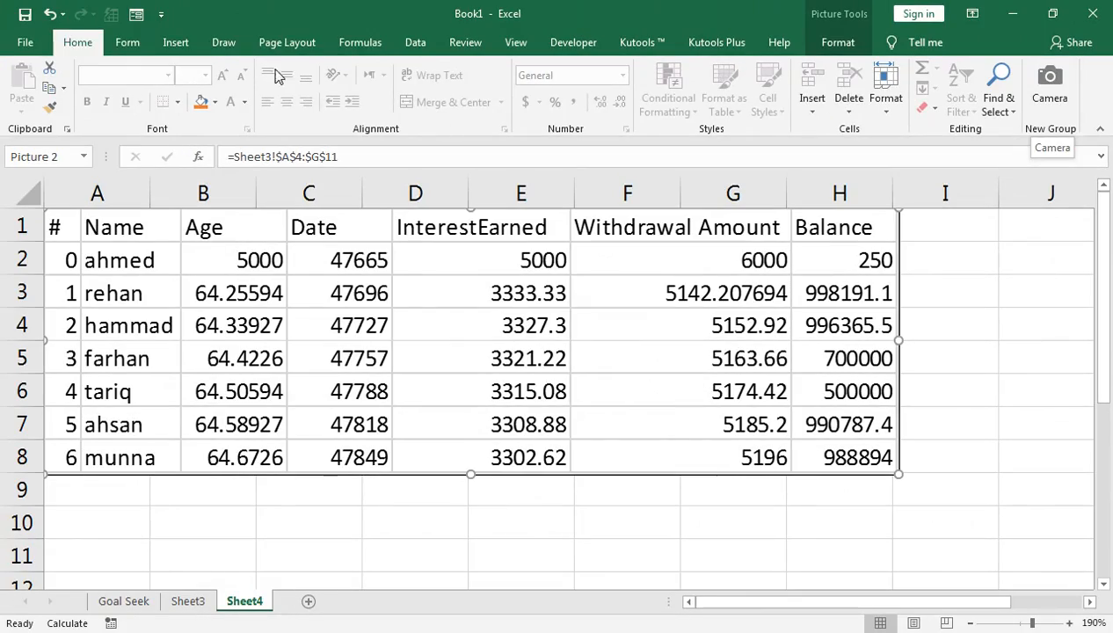
{"action": "left_click", "coordinate": [26, 42]}
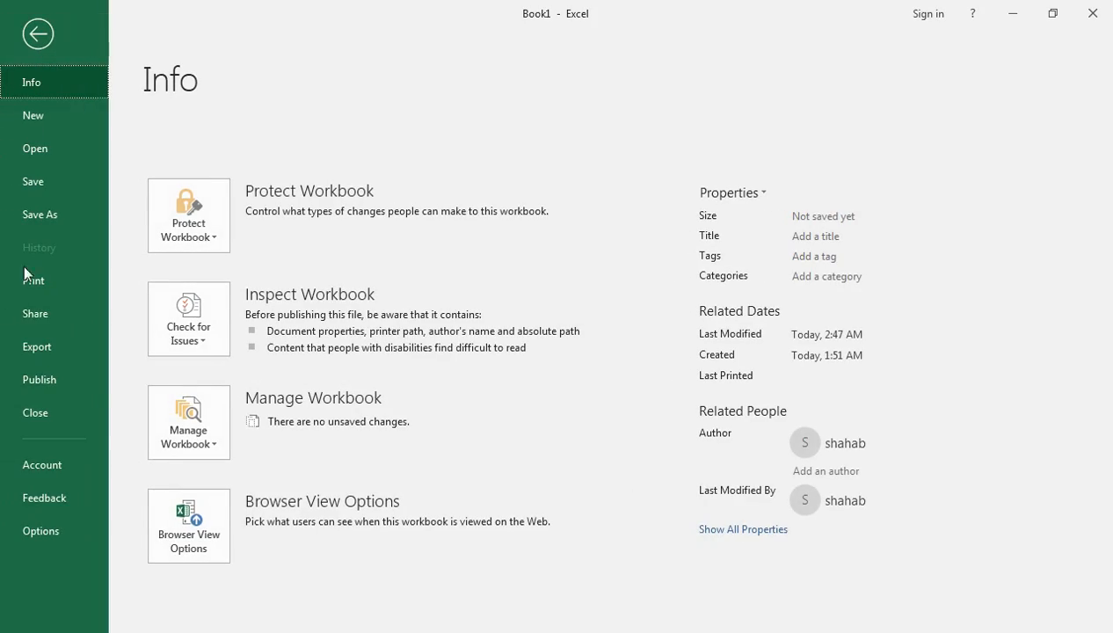
{"action": "left_click", "coordinate": [35, 531]}
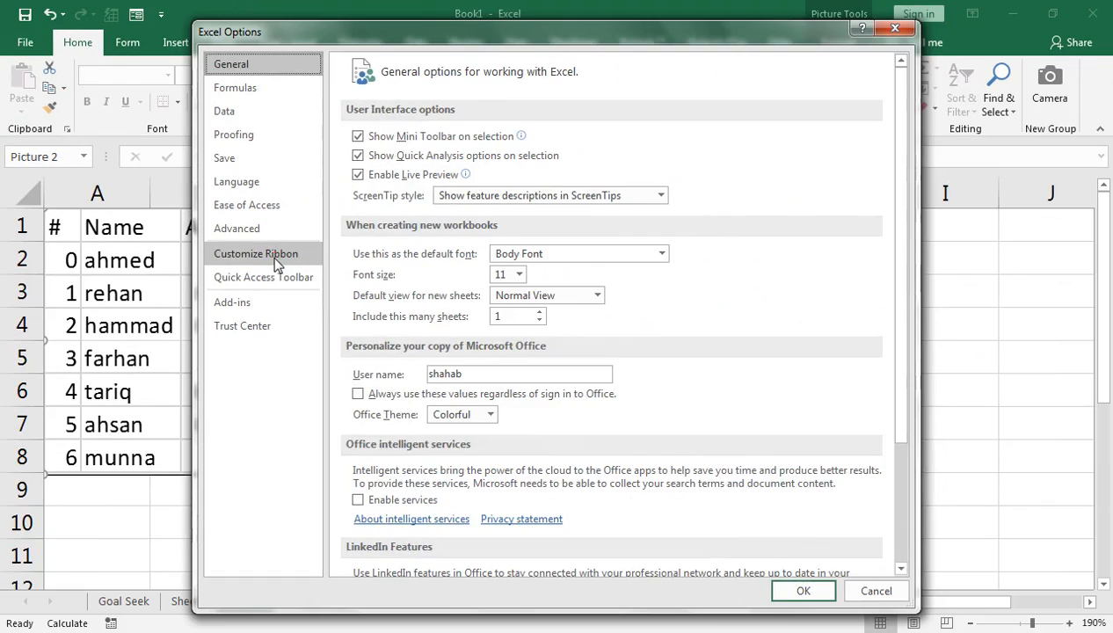
{"action": "left_click", "coordinate": [548, 318]}
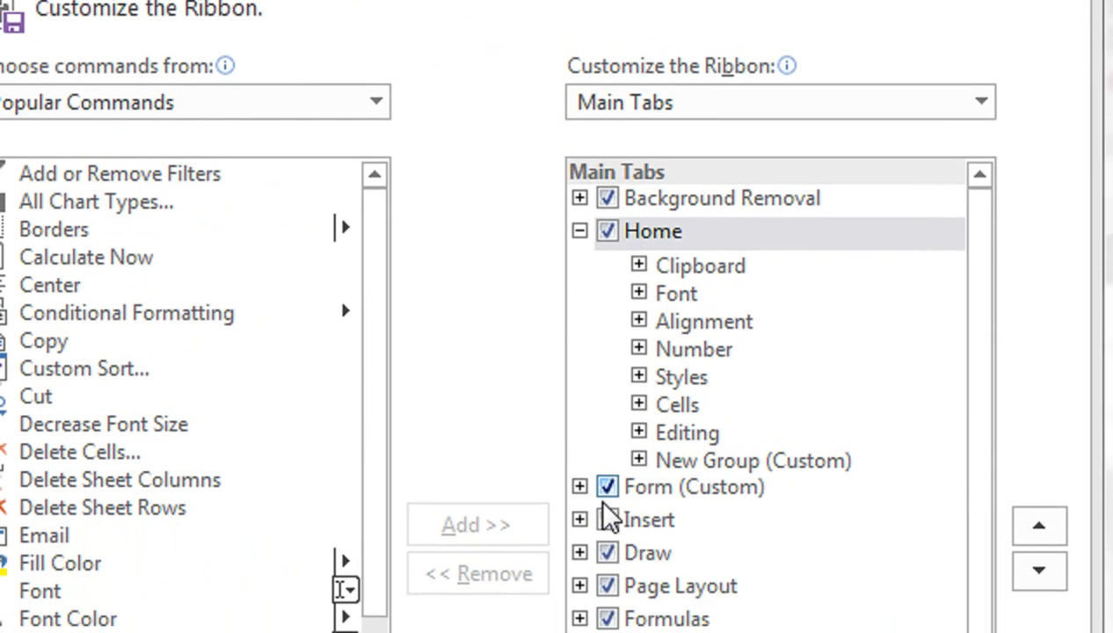
{"action": "left_click", "coordinate": [607, 519]}
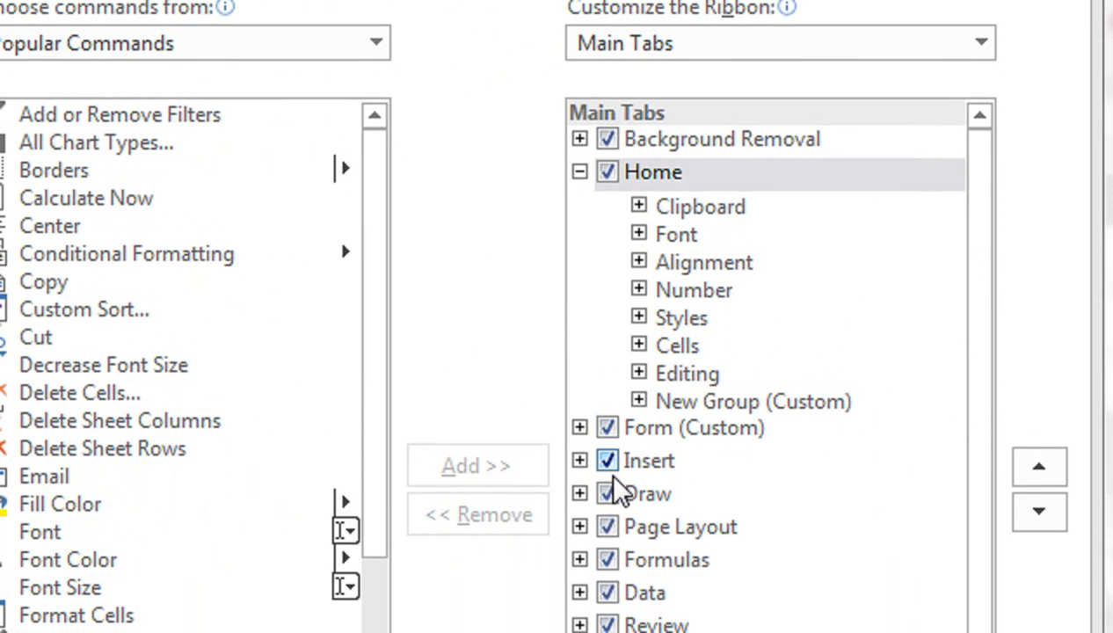
{"action": "left_click", "coordinate": [608, 493]}
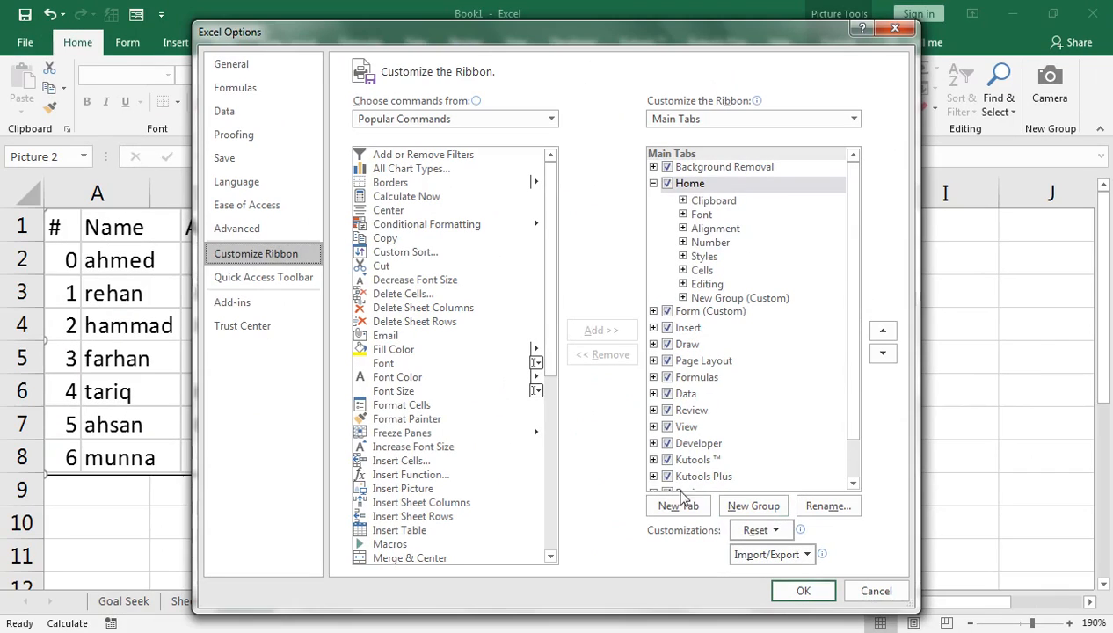
Step: Browse the popular commands available for the ribbon and switch the source list to All Commands
{"action": "left_click", "coordinate": [392, 185]}
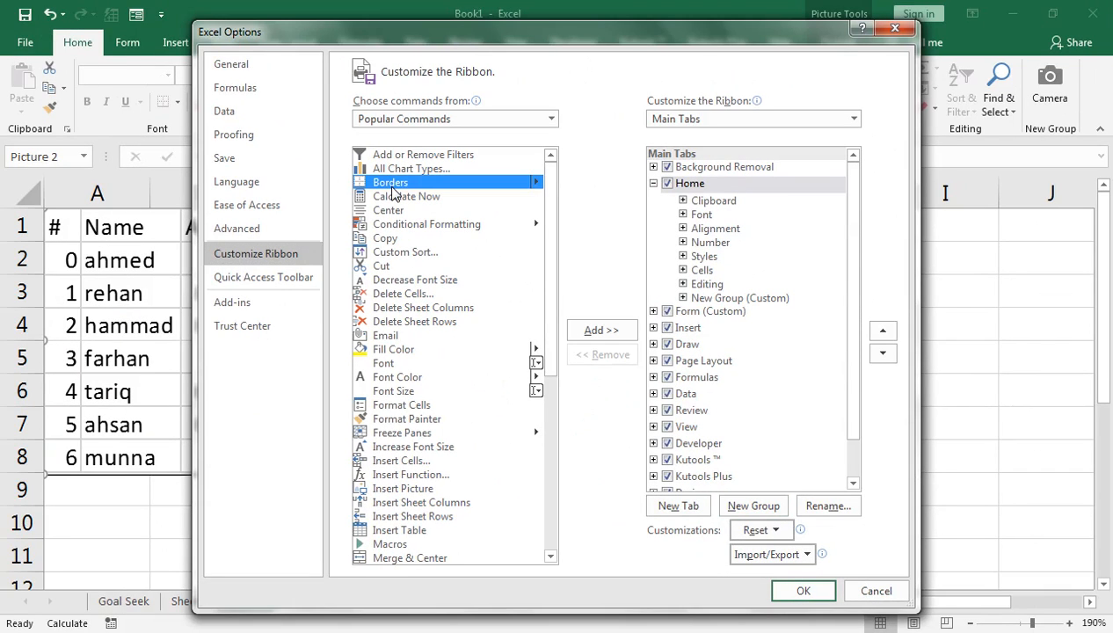
{"action": "key", "text": "Down"}
{"action": "key", "text": "Down"}
{"action": "key", "text": "Down"}
{"action": "key", "text": "Down"}
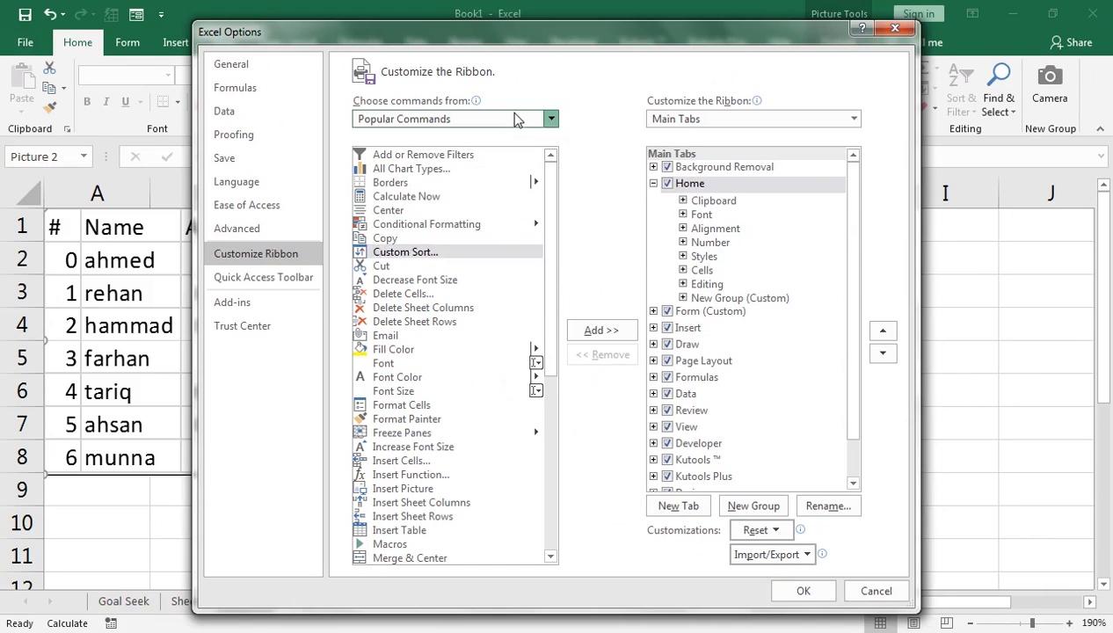
{"action": "left_click", "coordinate": [517, 117]}
{"action": "key", "text": "Escape"}
{"action": "left_click", "coordinate": [398, 239]}
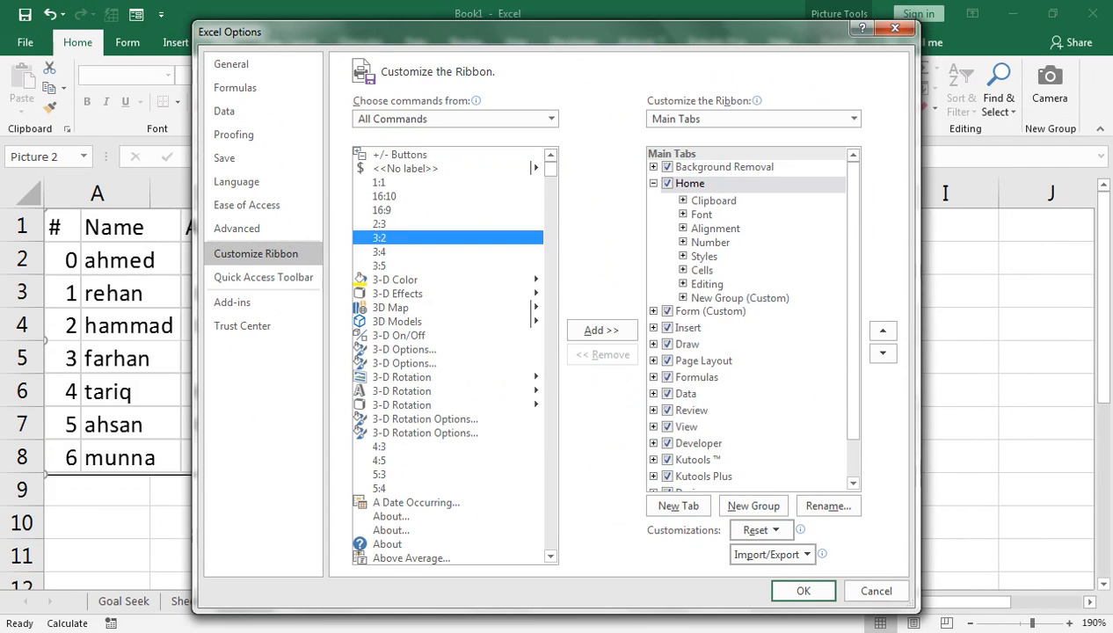
Step: Look up the Camera command in the ribbon's All Commands list and close Excel Options without applying anything
{"action": "left_click", "coordinate": [400, 289]}
{"action": "key", "text": "c"}
{"action": "key", "text": "c"}
{"action": "key", "text": "c"}
{"action": "key", "text": "c"}
{"action": "key", "text": "c"}
{"action": "key", "text": "c"}
{"action": "key", "text": "c"}
{"action": "key", "text": "c"}
{"action": "key", "text": "c"}
{"action": "key", "text": "c"}
{"action": "key", "text": "c"}
{"action": "key", "text": "c"}
{"action": "key", "text": "c"}
{"action": "key", "text": "c"}
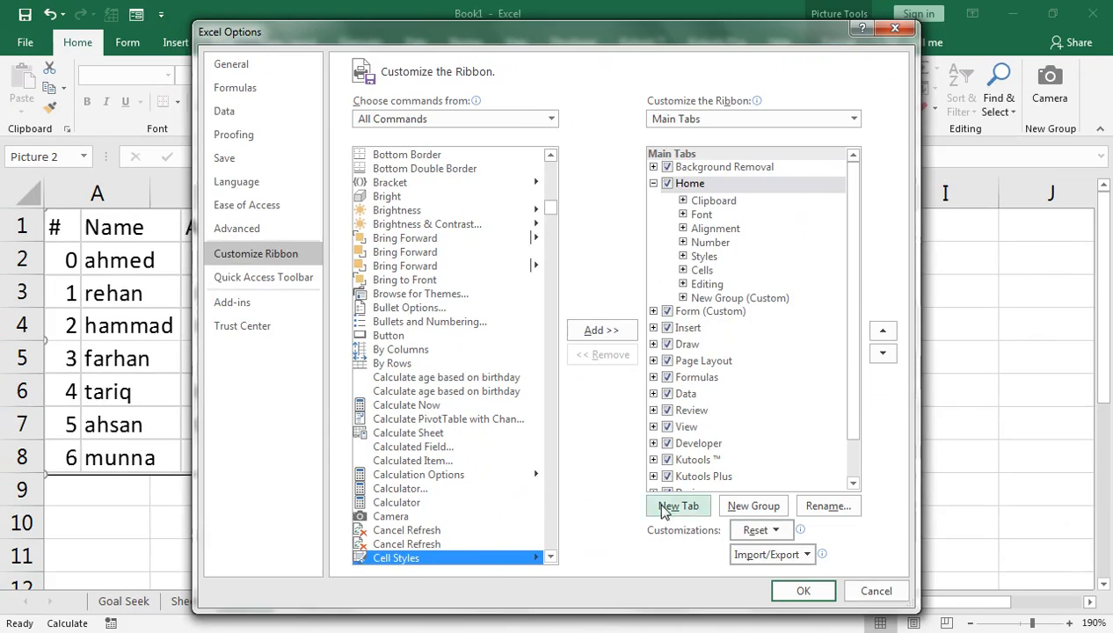
{"action": "left_click", "coordinate": [879, 590]}
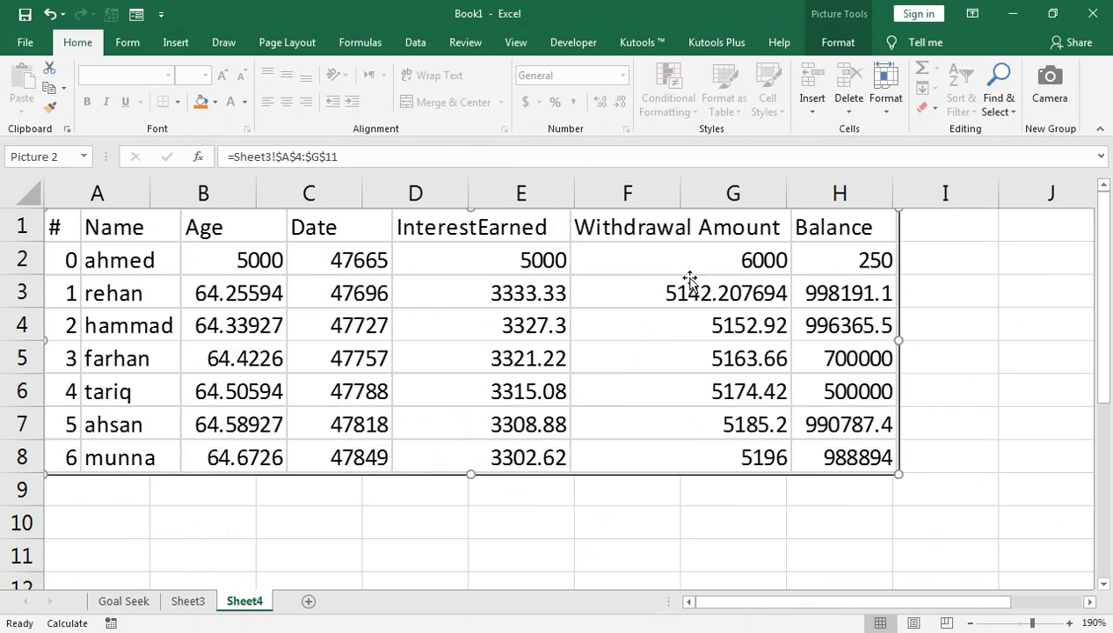
Step: Return to the Goal Seek sheet and examine the list of power functions
{"action": "left_click", "coordinate": [132, 602]}
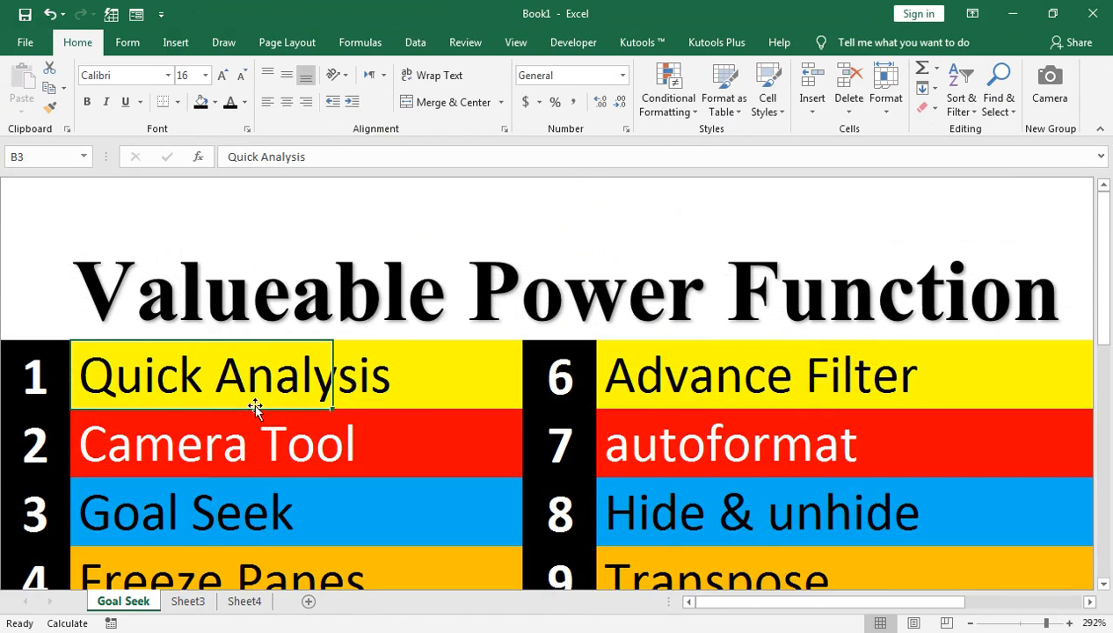
{"action": "scroll", "coordinate": [279, 401], "scroll_direction": "up", "scroll_amount": 5}
{"action": "scroll", "coordinate": [279, 401], "scroll_direction": "down", "scroll_amount": 1}
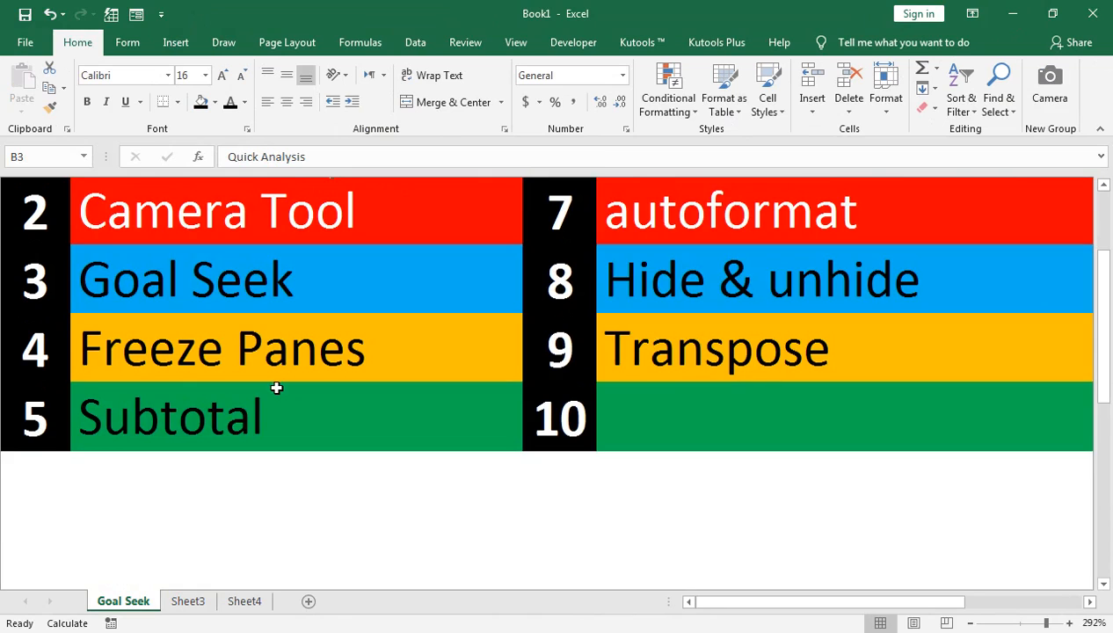
{"action": "scroll", "coordinate": [276, 388], "scroll_direction": "up", "scroll_amount": 2}
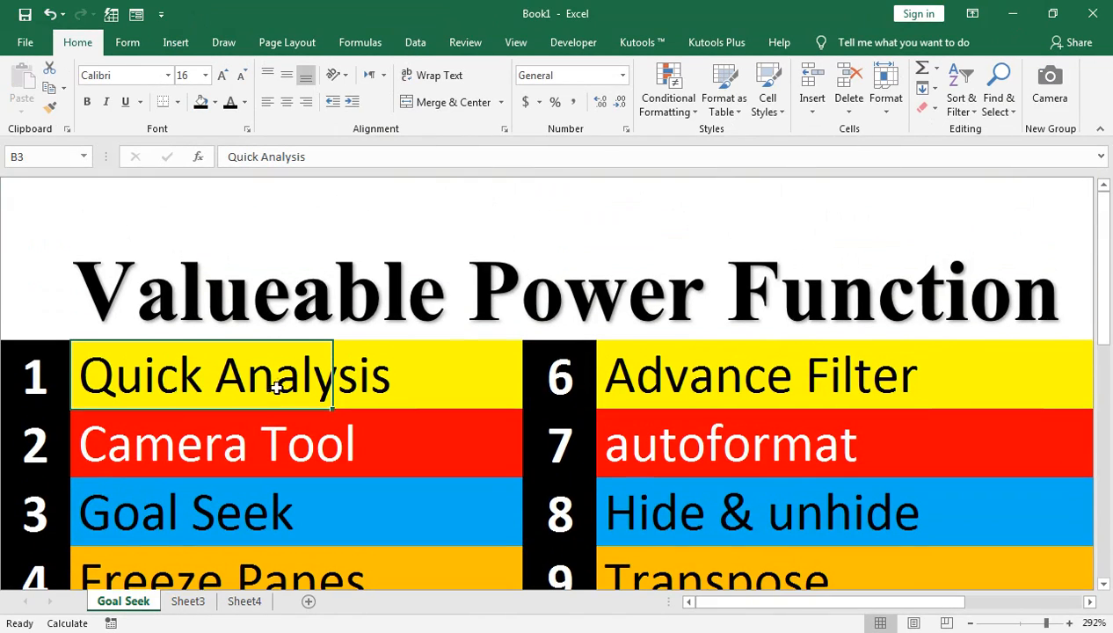
Step: Review the Goal Seek entry in the power function list and the Balance figures of the payout schedule on Sheet3
{"action": "left_click", "coordinate": [225, 510]}
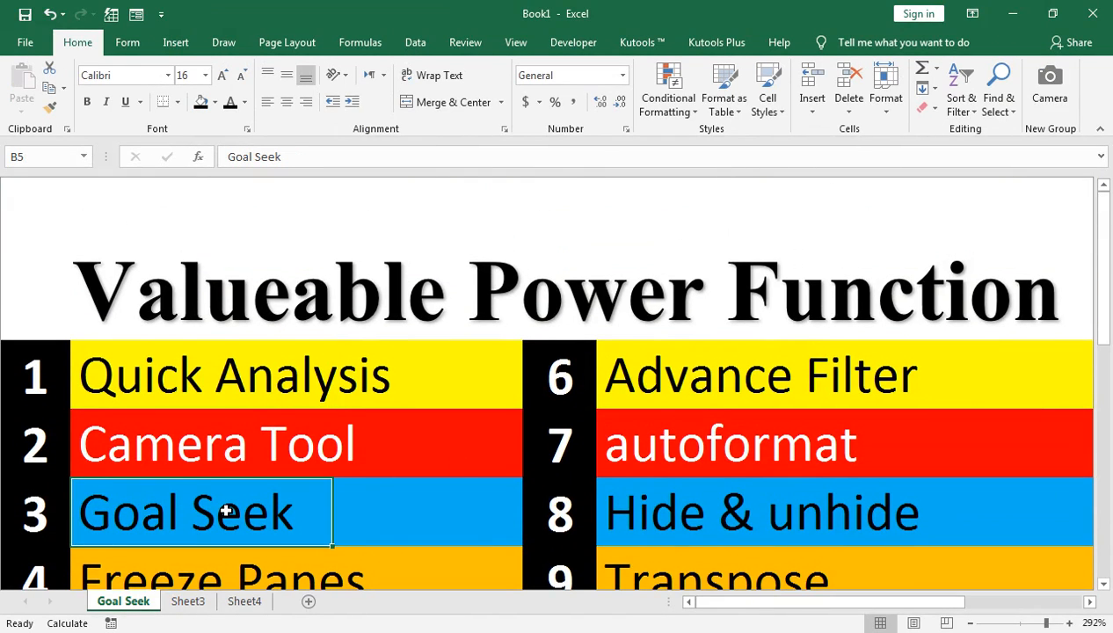
{"action": "key", "text": "Down"}
{"action": "key", "text": "Down"}
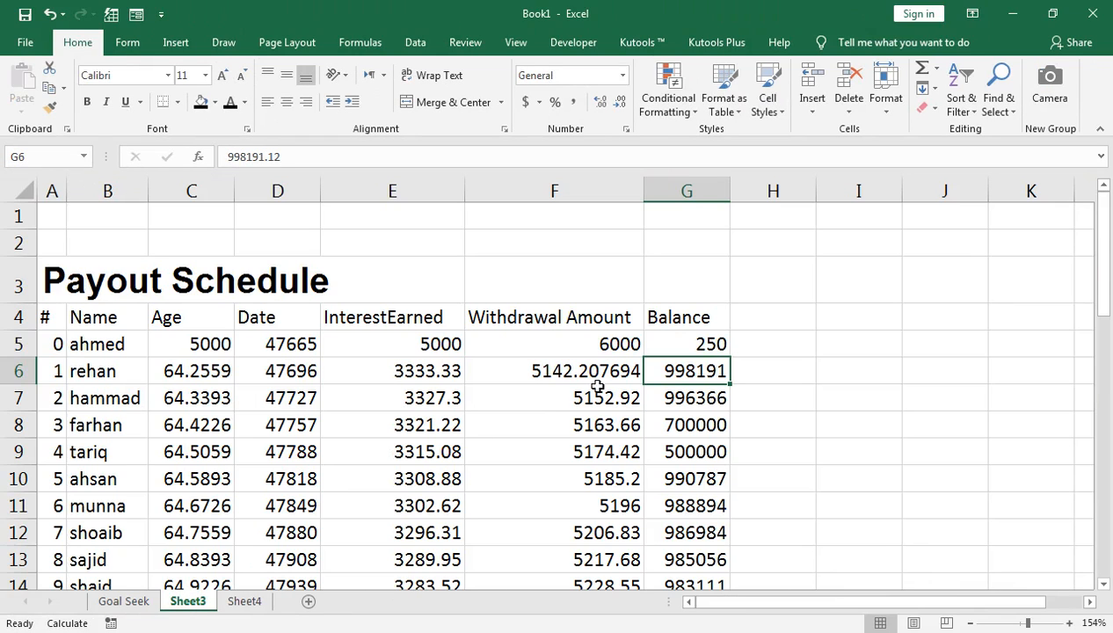
{"action": "left_click", "coordinate": [692, 350]}
{"action": "left_click", "coordinate": [675, 368]}
{"action": "key", "text": "shift+Down"}
{"action": "key", "text": "shift+Down"}
{"action": "key", "text": "Left"}
{"action": "key", "text": "Right"}
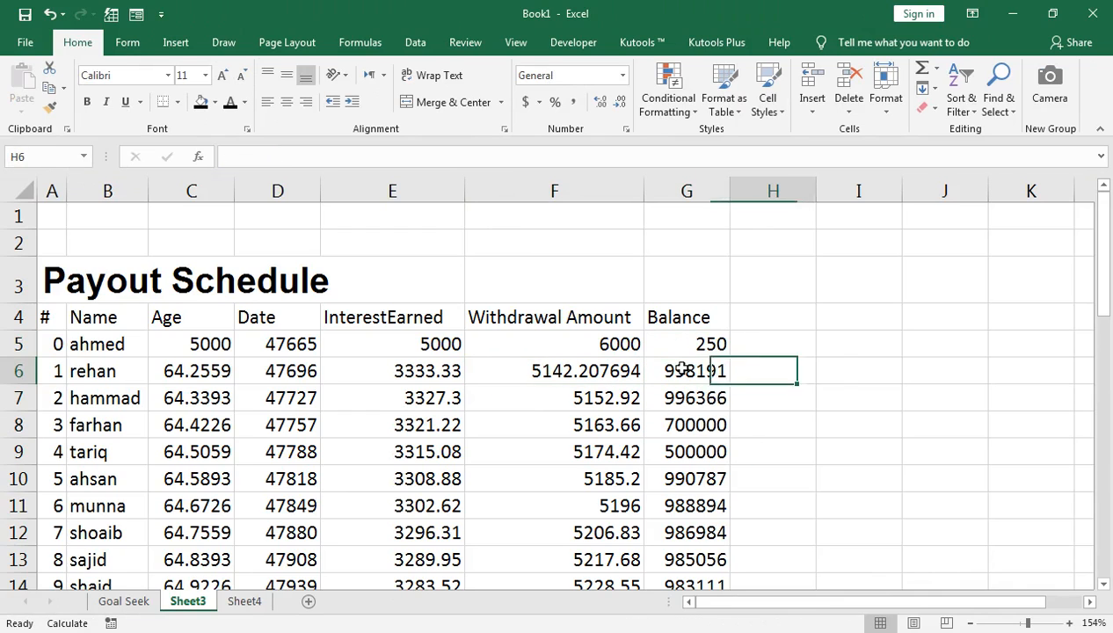
Step: Enter 500, 600, 780 and 1450 in cells I5 to I8 and total them with a SUM formula in I9
{"action": "key", "text": "Right"}
{"action": "key", "text": "Right"}
{"action": "key", "text": "Up"}
{"action": "type", "text": "500"}
{"action": "key", "text": "Return"}
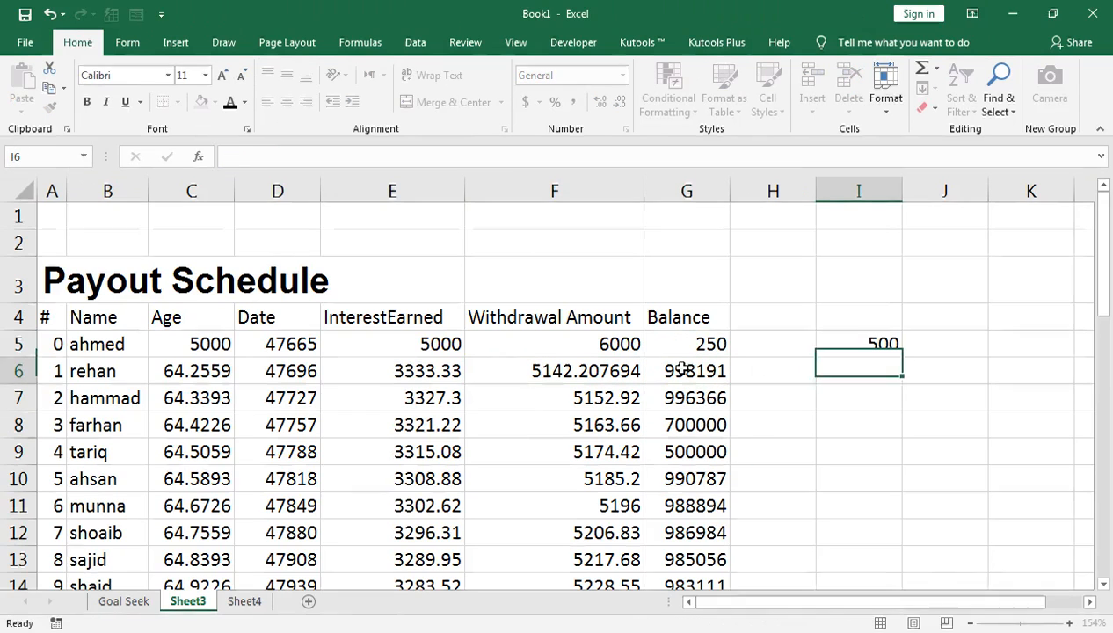
{"action": "type", "text": "600"}
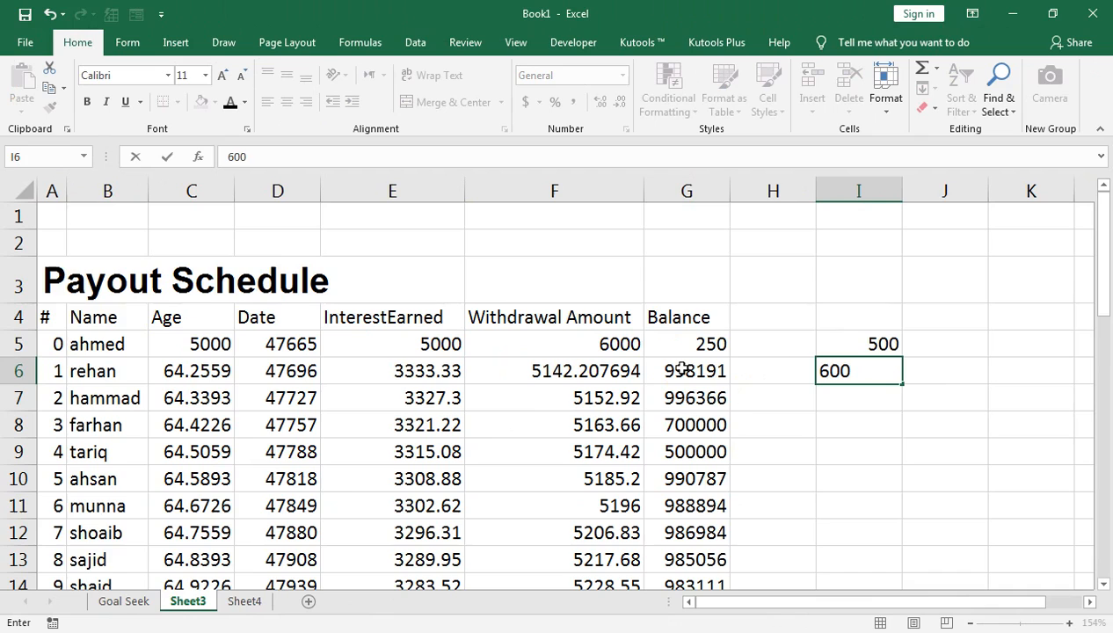
{"action": "key", "text": "Return"}
{"action": "type", "text": "780"}
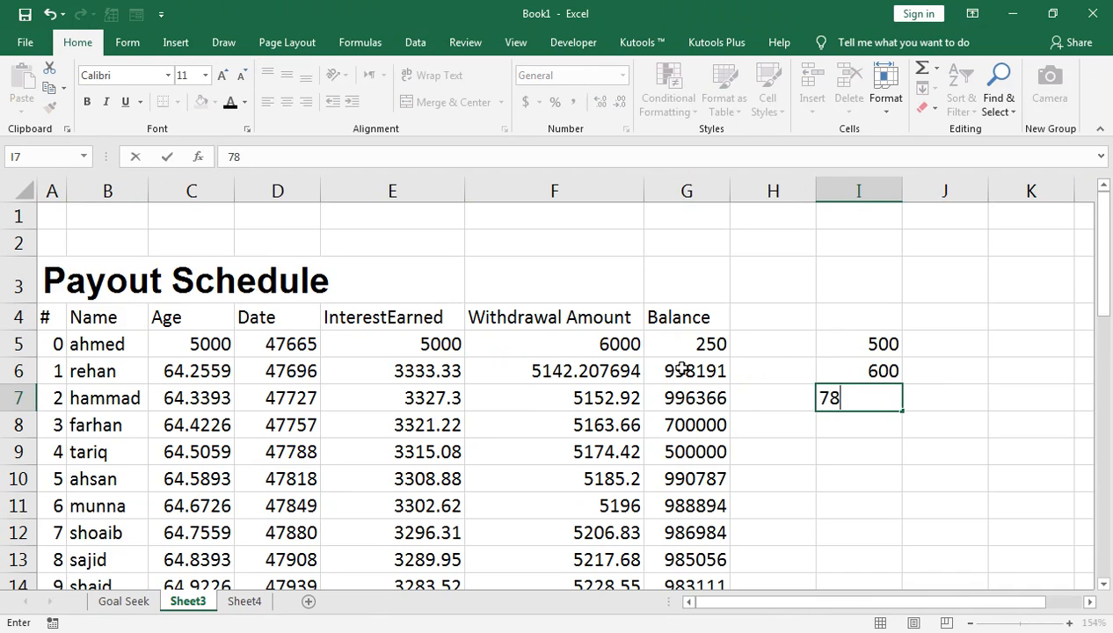
{"action": "key", "text": "Return"}
{"action": "type", "text": "1450"}
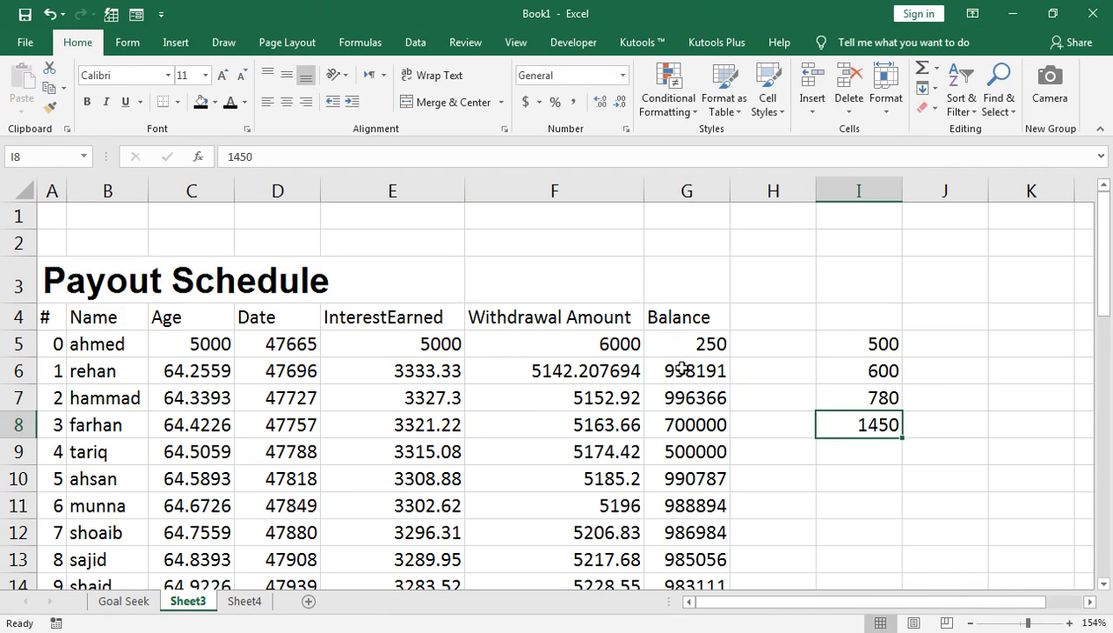
{"action": "key", "text": "Return"}
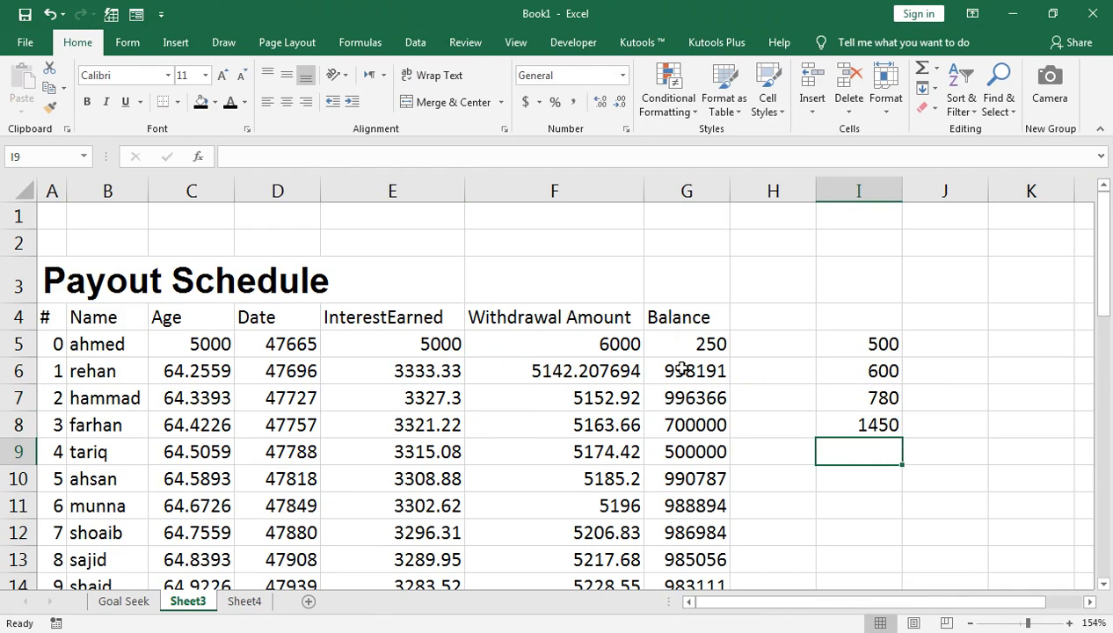
{"action": "key", "text": "alt+equal"}
{"action": "key", "text": "Return"}
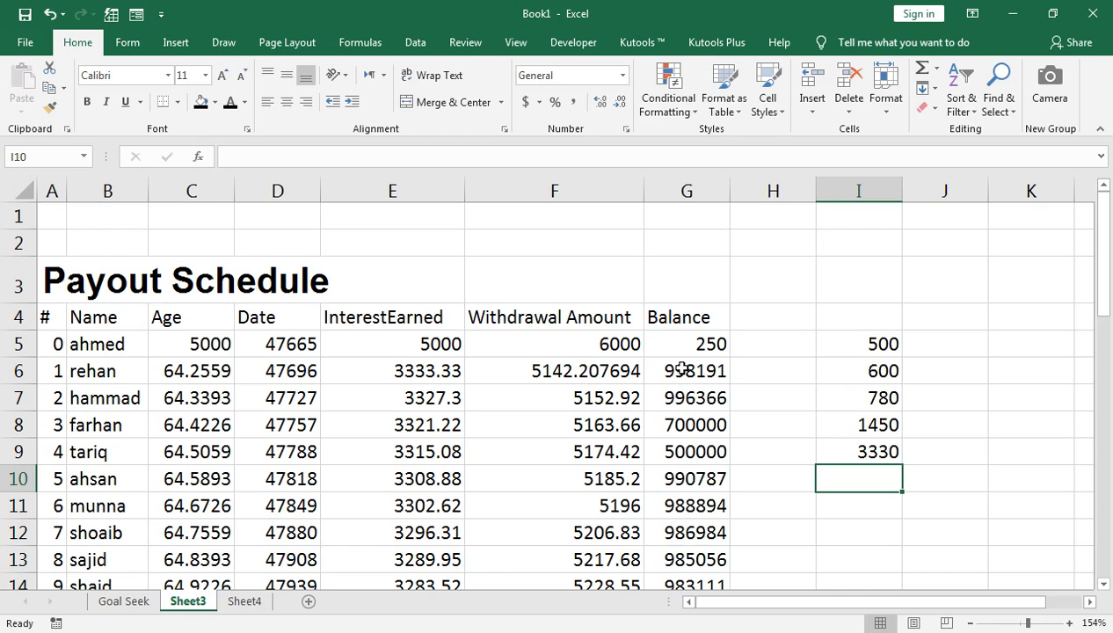
Step: Set the first number of the summed column, cell I5, to 650
{"action": "key", "text": "Up"}
{"action": "key", "text": "Up"}
{"action": "key", "text": "Up"}
{"action": "key", "text": "Up"}
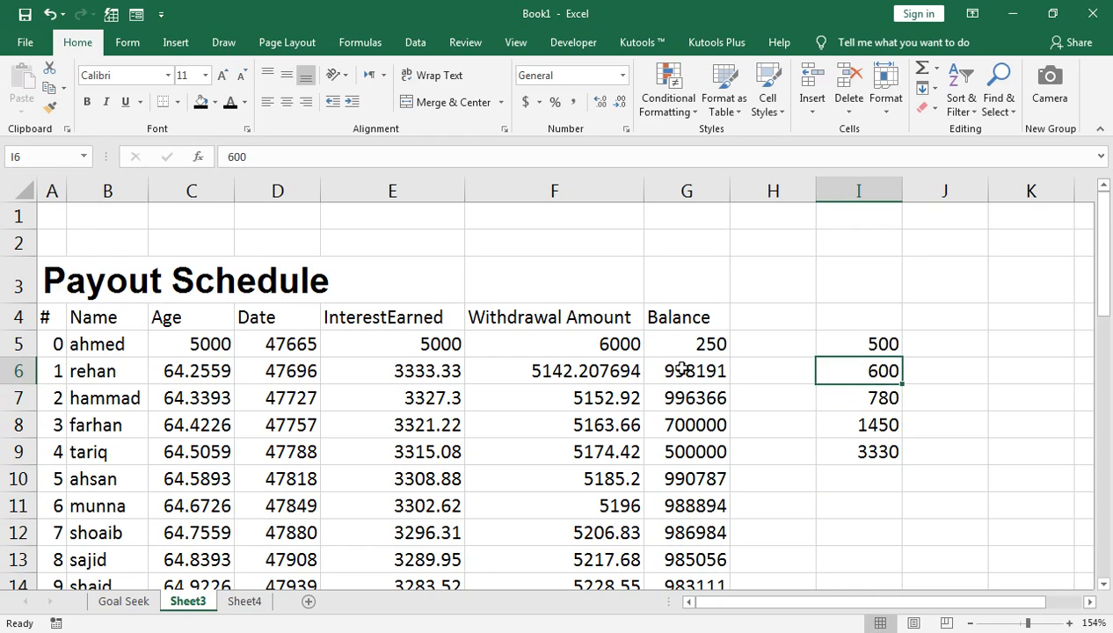
{"action": "key", "text": "Up"}
{"action": "type", "text": "65"}
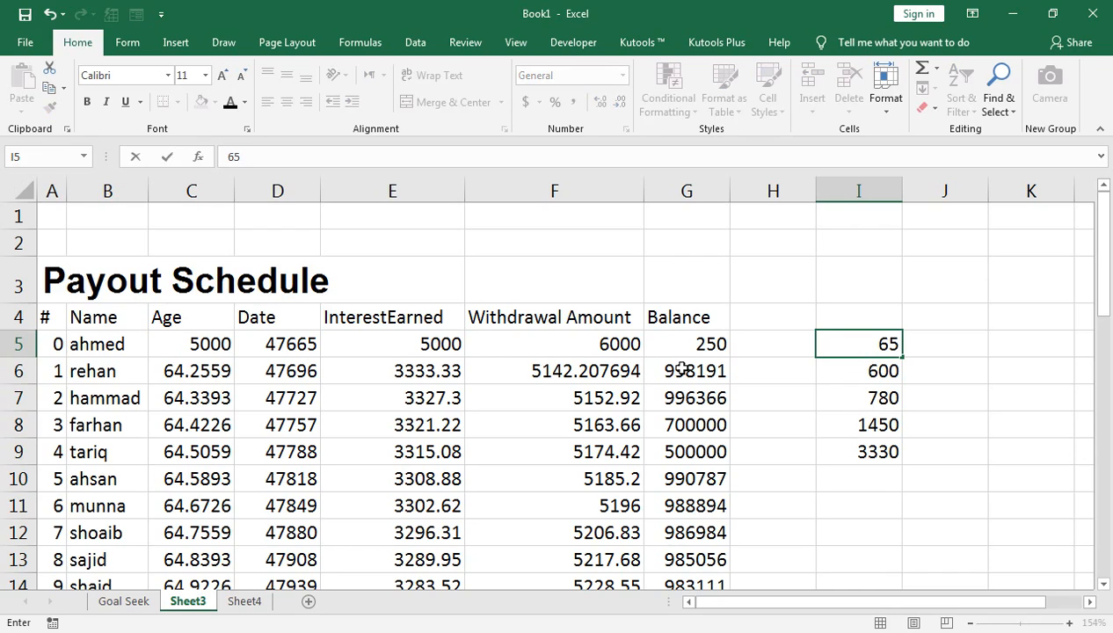
{"action": "type", "text": "0"}
{"action": "key", "text": "Return"}
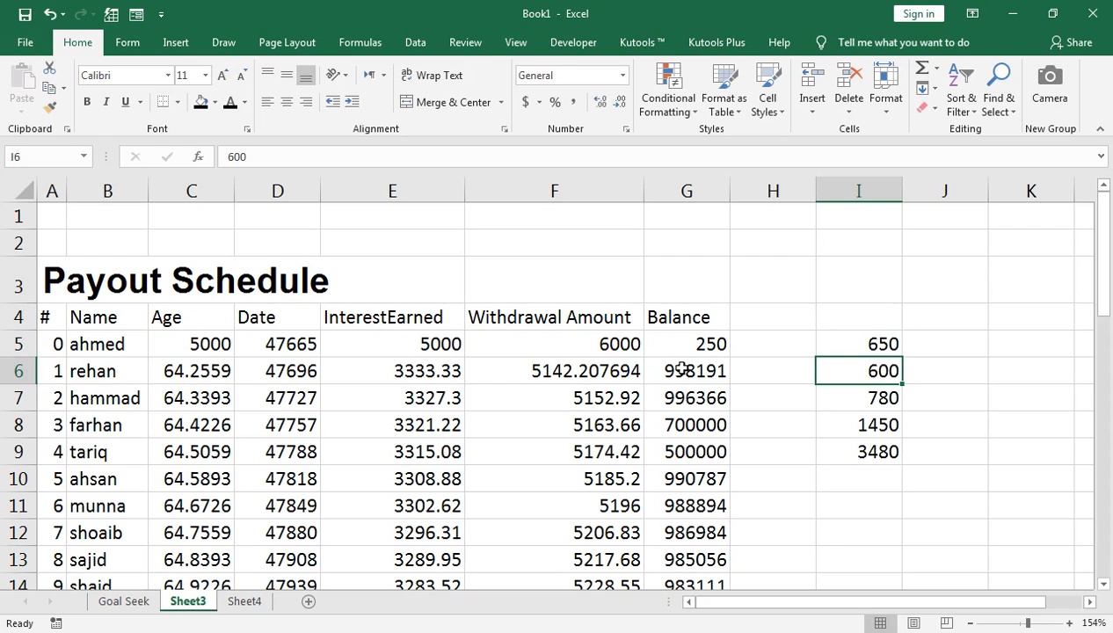
Step: Start a Goal Seek on the total in cell I9 with 3400 as the target value
{"action": "key", "text": "Down"}
{"action": "key", "text": "Down"}
{"action": "key", "text": "Down"}
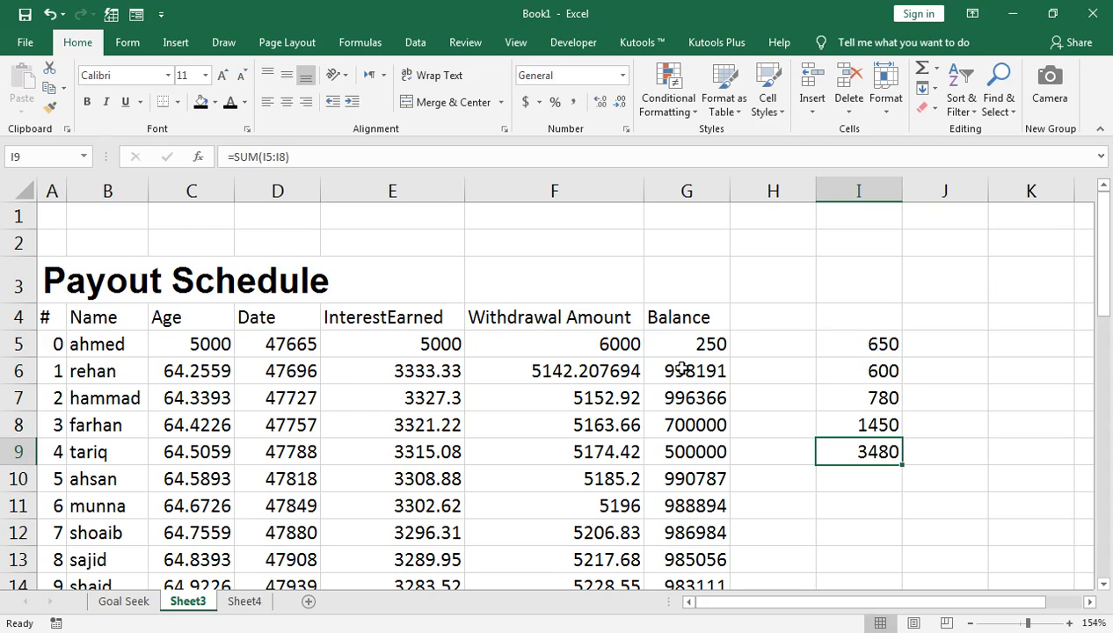
{"action": "left_click", "coordinate": [419, 43]}
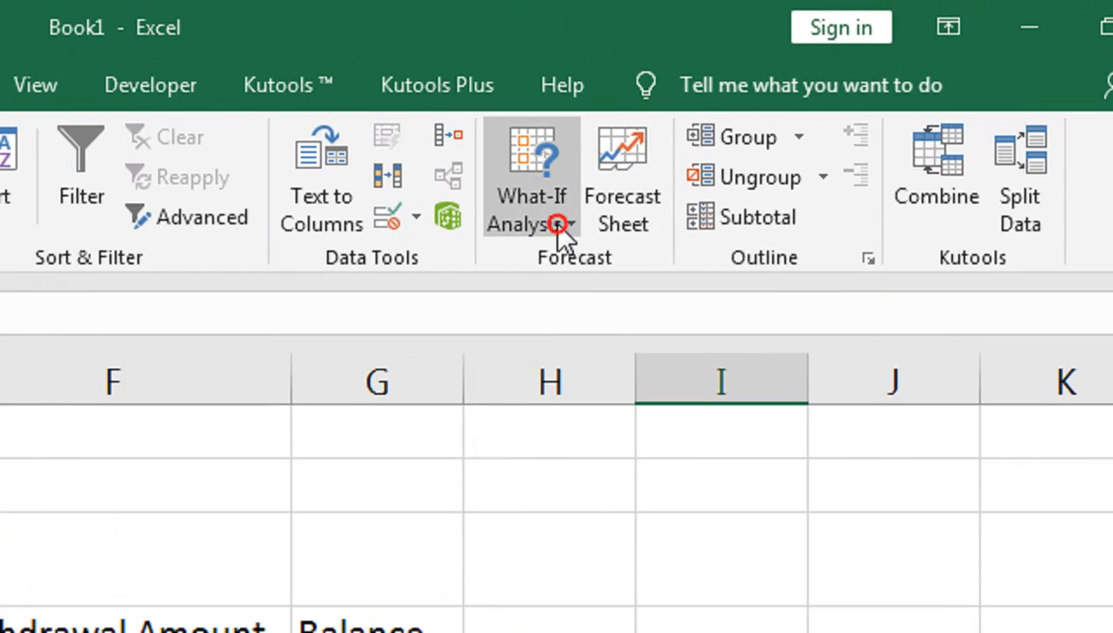
{"action": "left_click", "coordinate": [778, 117]}
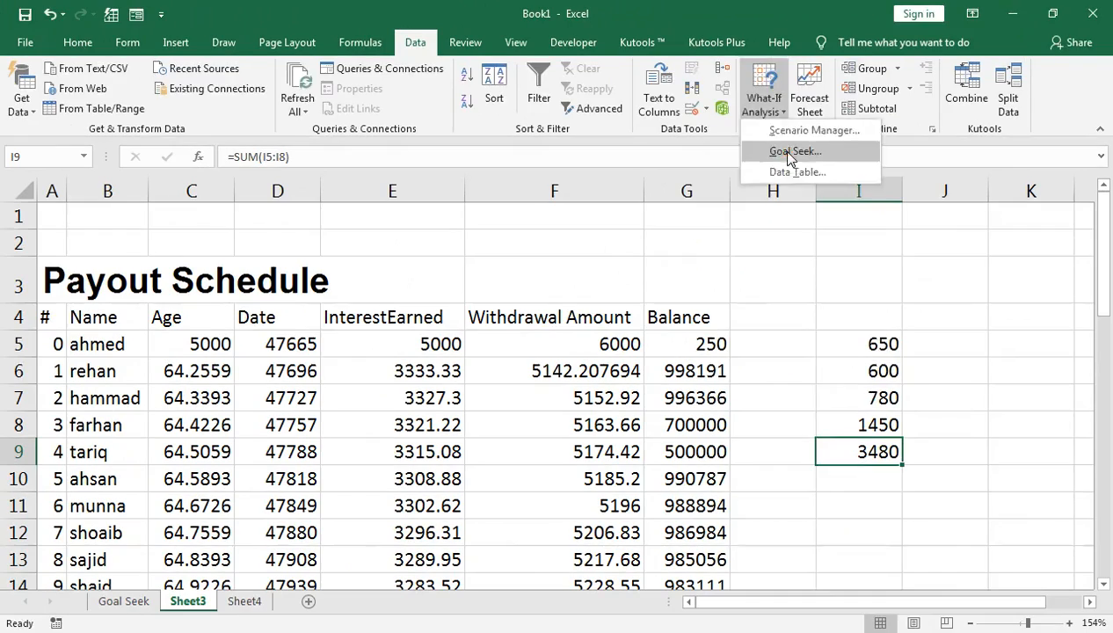
{"action": "left_click", "coordinate": [580, 302]}
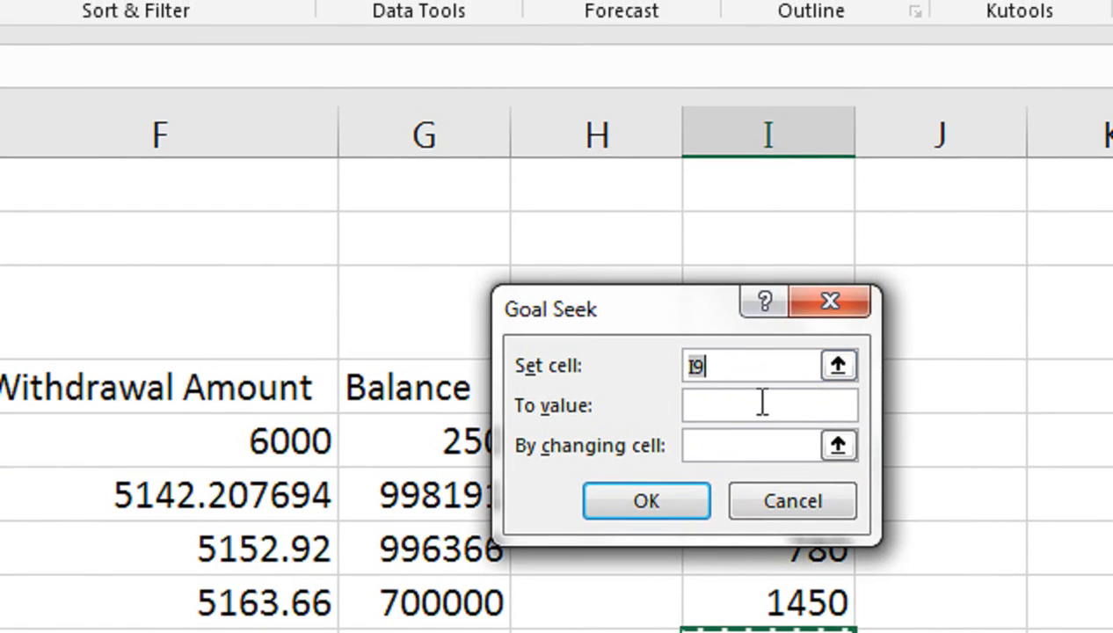
{"action": "left_click", "coordinate": [734, 409]}
{"action": "type", "text": "3400"}
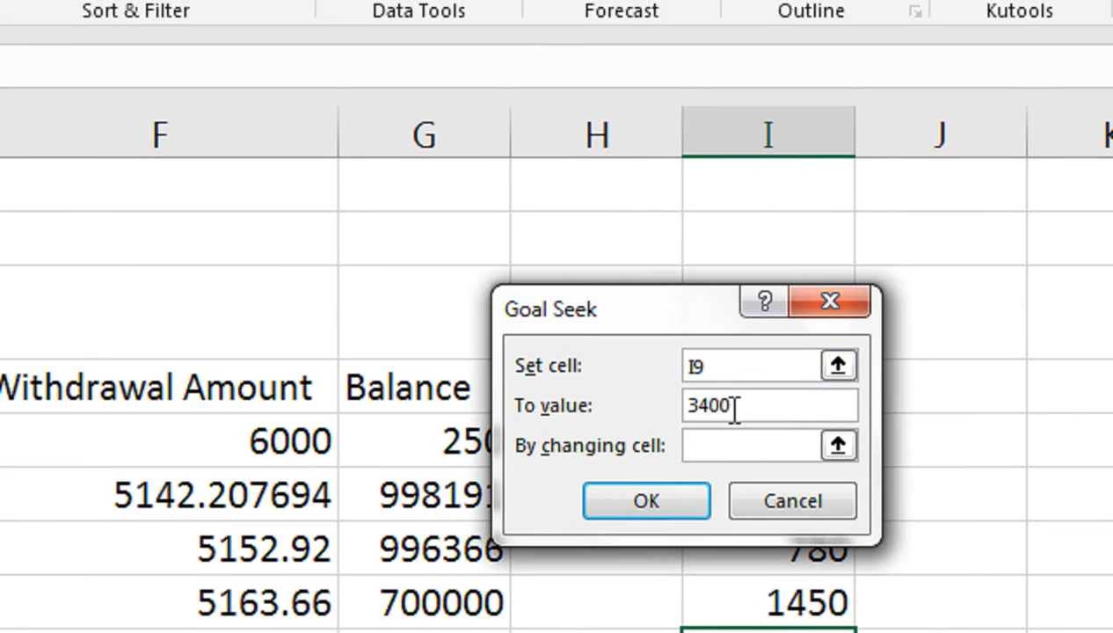
Step: Make I6 the changing cell of the Goal Seek, run it and accept the solution
{"action": "left_click", "coordinate": [735, 453]}
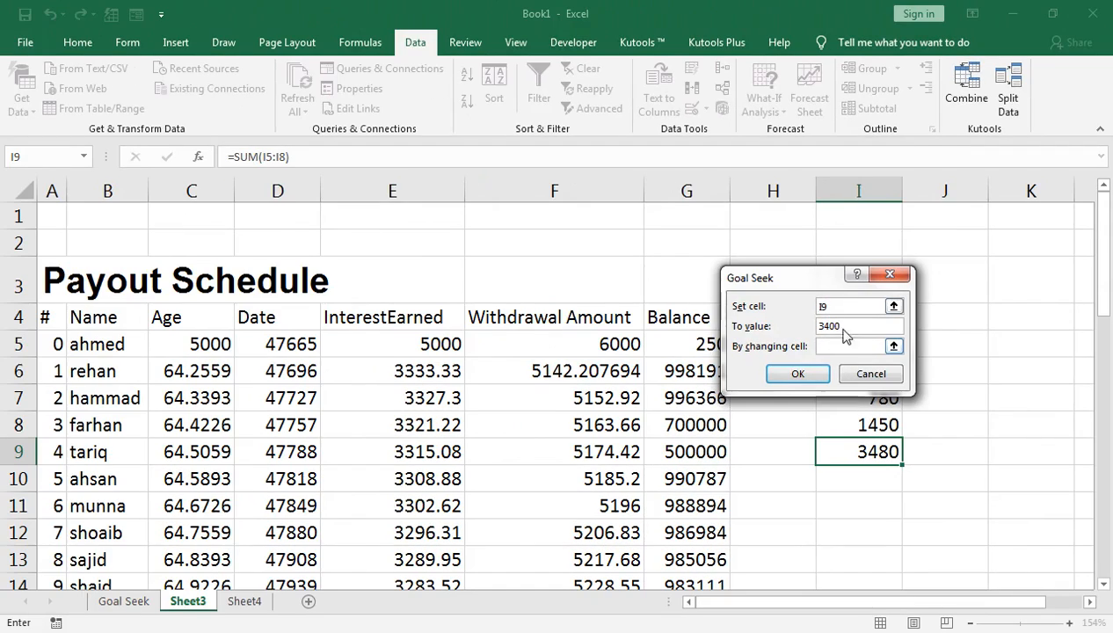
{"action": "left_click_drag", "start_coordinate": [802, 277], "coordinate": [644, 289]}
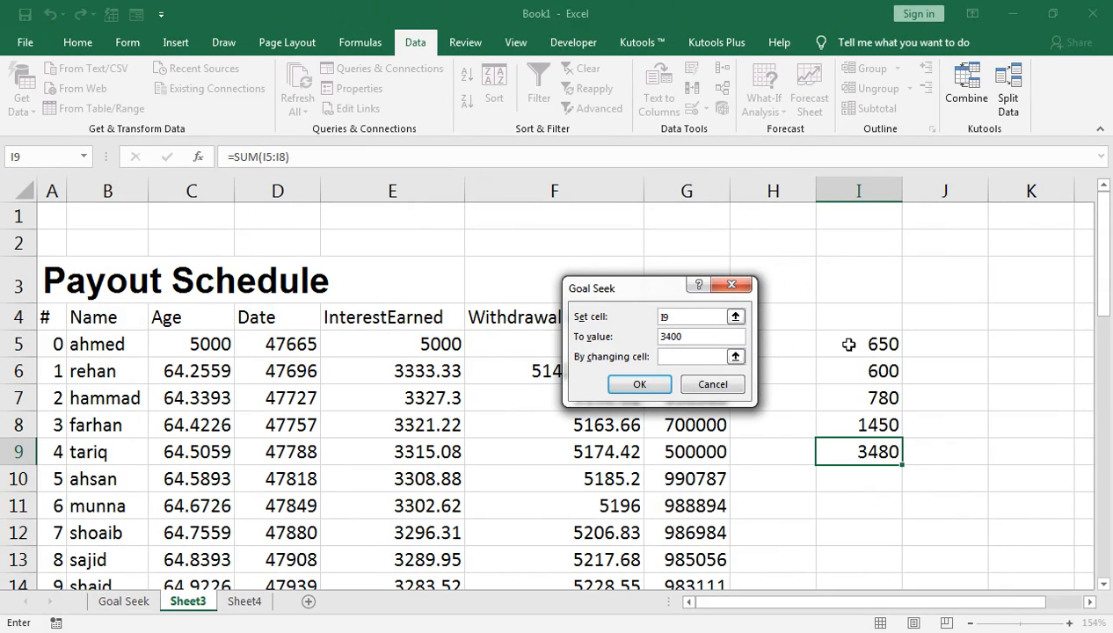
{"action": "left_click", "coordinate": [860, 369]}
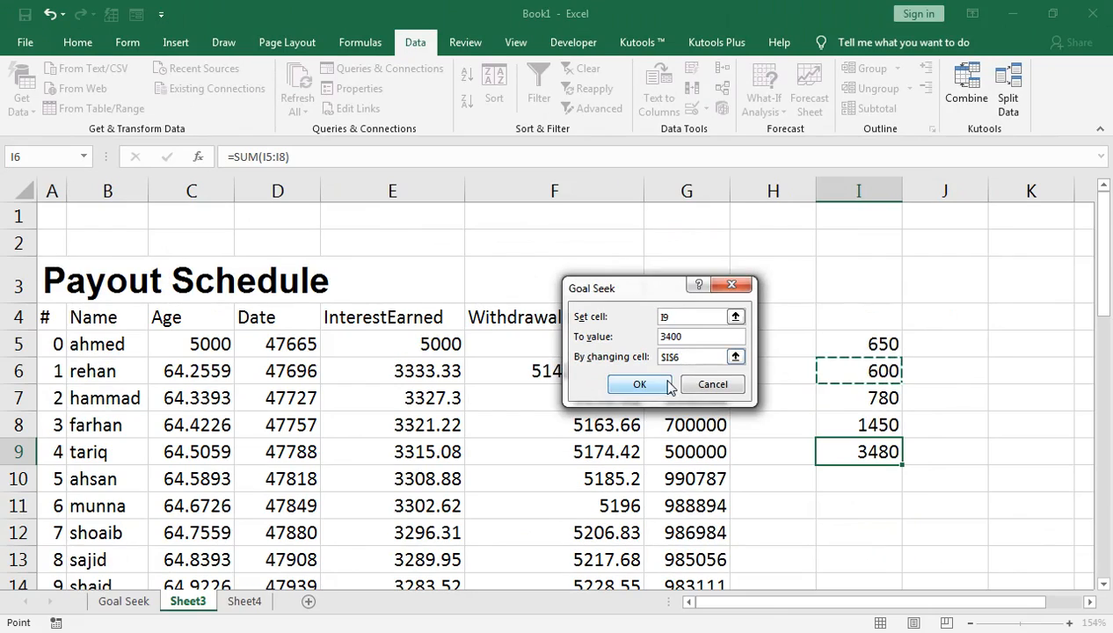
{"action": "left_click", "coordinate": [456, 416]}
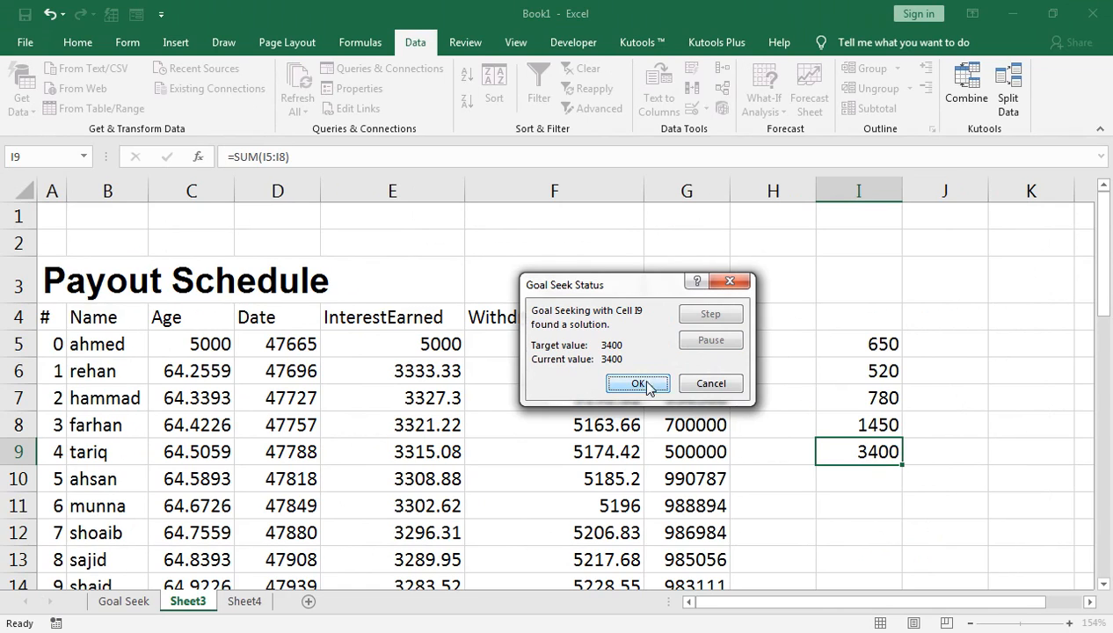
{"action": "left_click", "coordinate": [638, 384]}
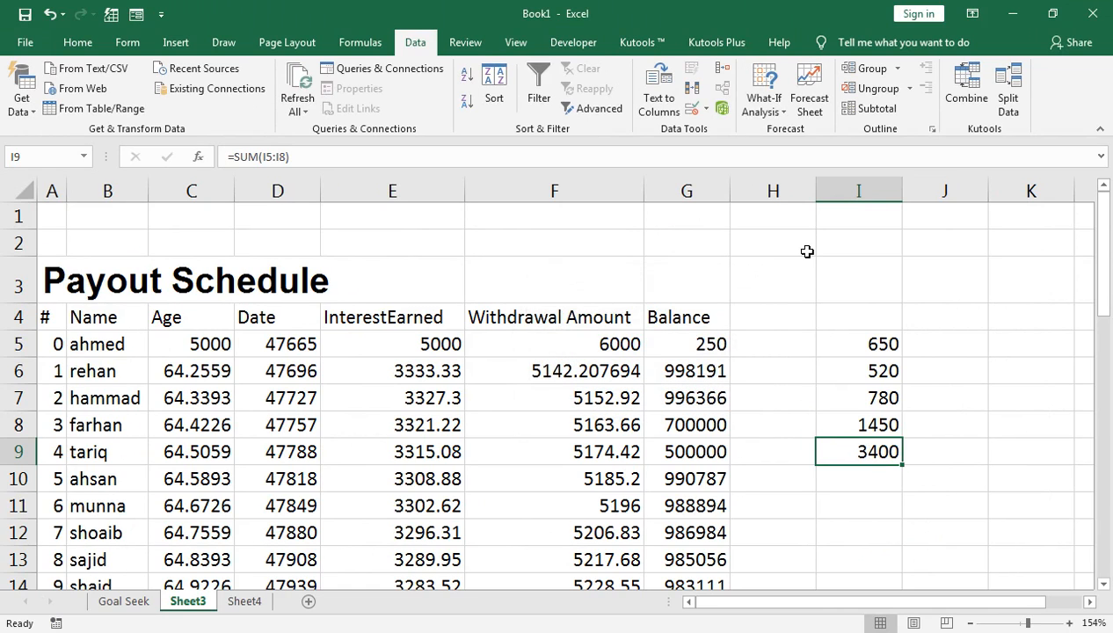
Step: Review the What-If Analysis options and the power function list on the Goal Seek sheet, and return to Sheet3
{"action": "left_click", "coordinate": [762, 104]}
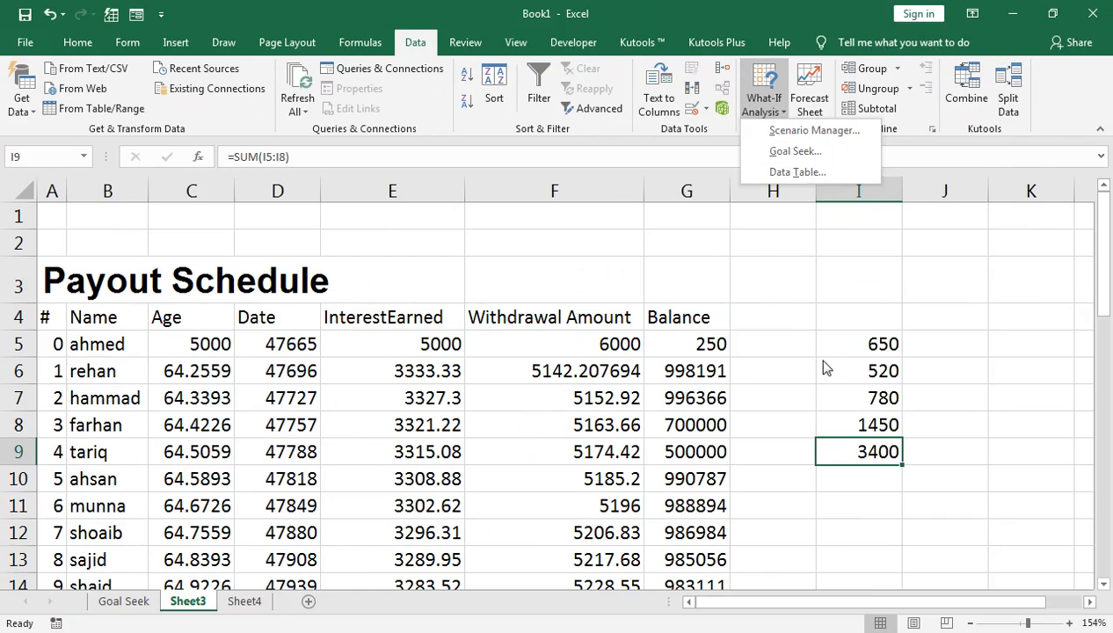
{"action": "left_click", "coordinate": [822, 362]}
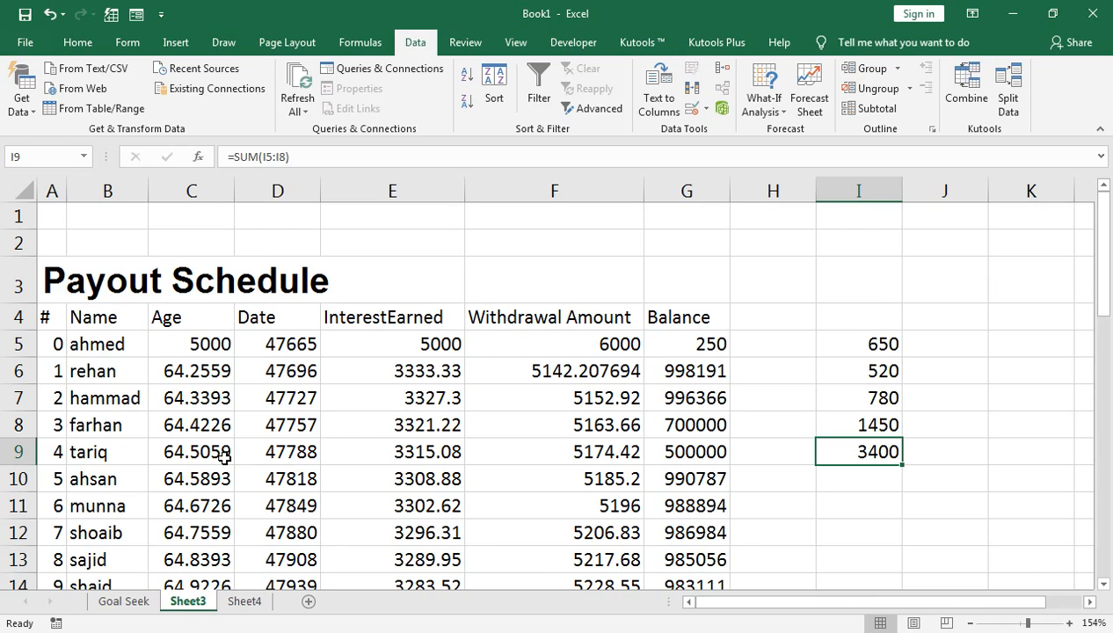
{"action": "left_click", "coordinate": [114, 601]}
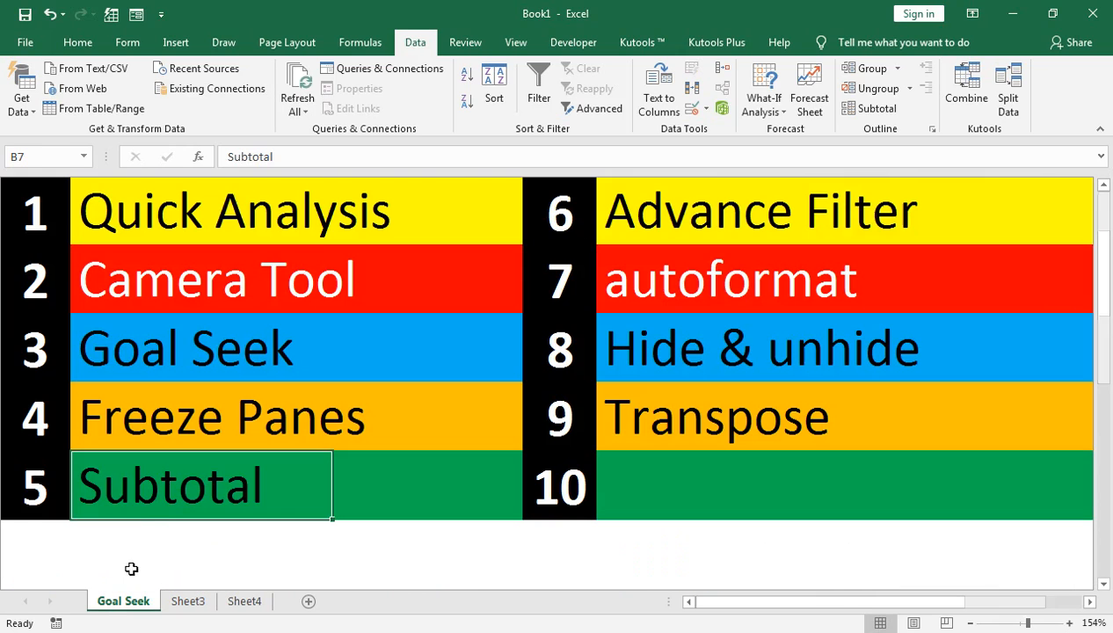
{"action": "left_click", "coordinate": [187, 601]}
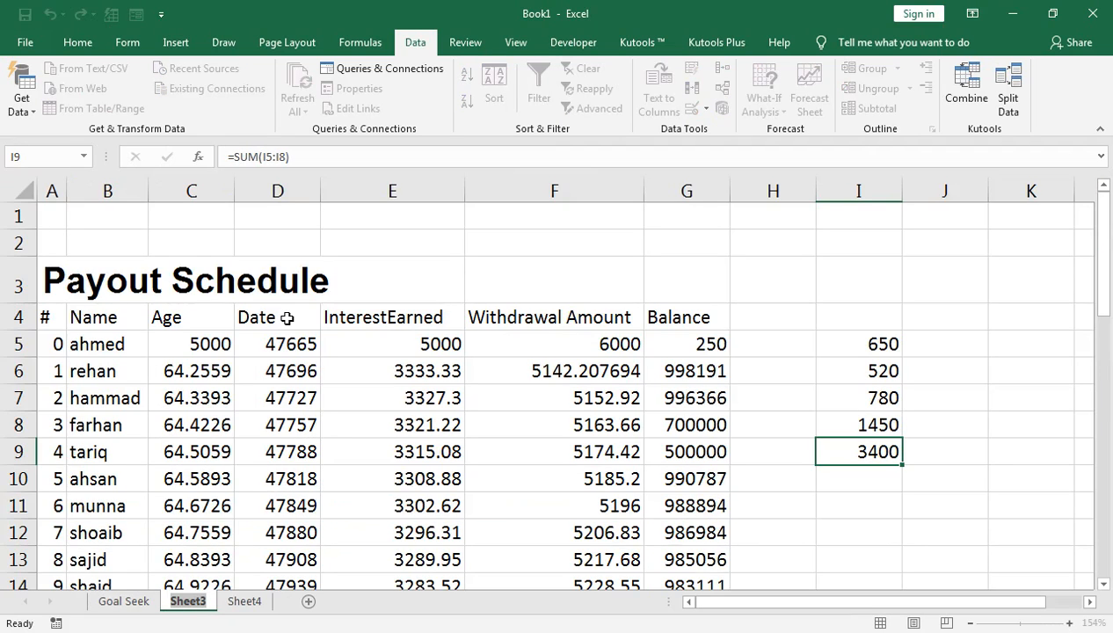
Step: Center and bold the payout schedule's header row from # to Balance
{"action": "double_click", "coordinate": [675, 318]}
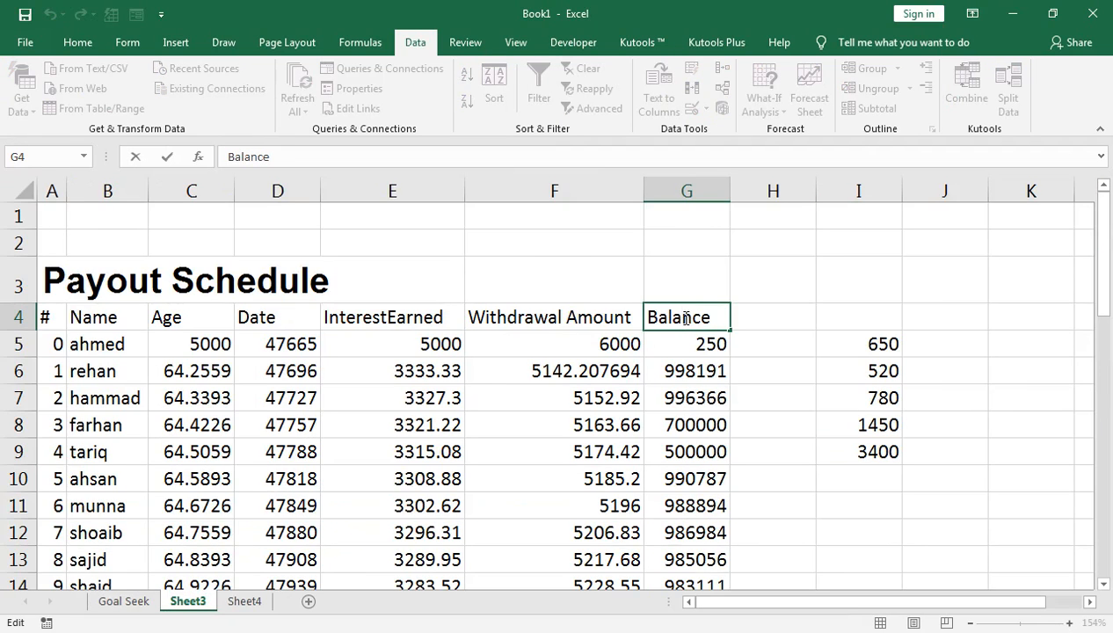
{"action": "key", "text": "Return"}
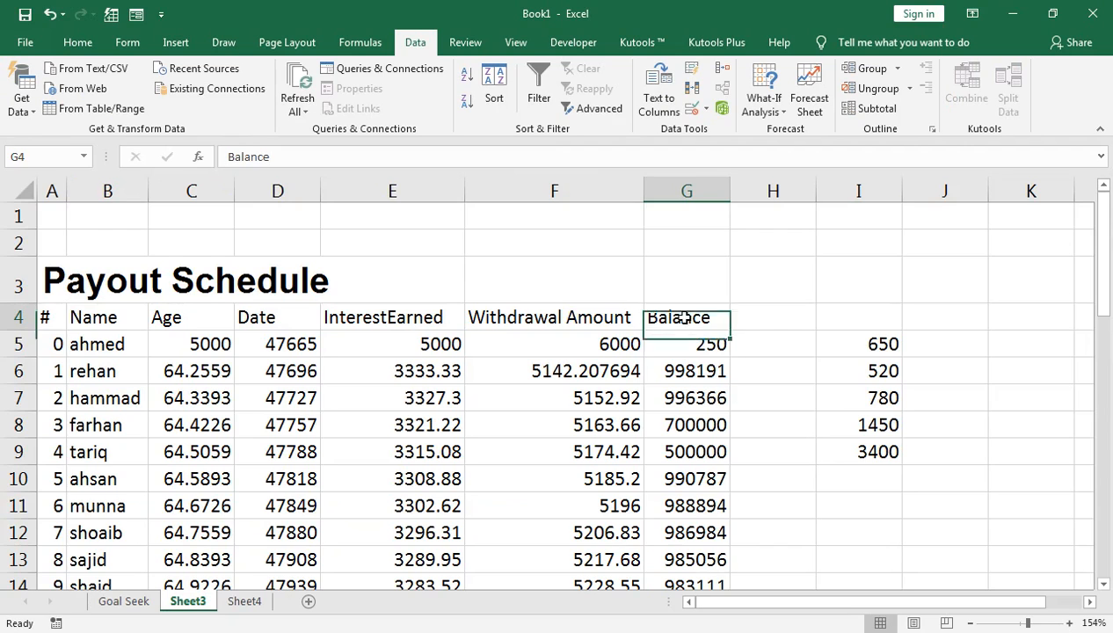
{"action": "left_click", "coordinate": [684, 319]}
{"action": "key", "text": "ctrl+shift+Left"}
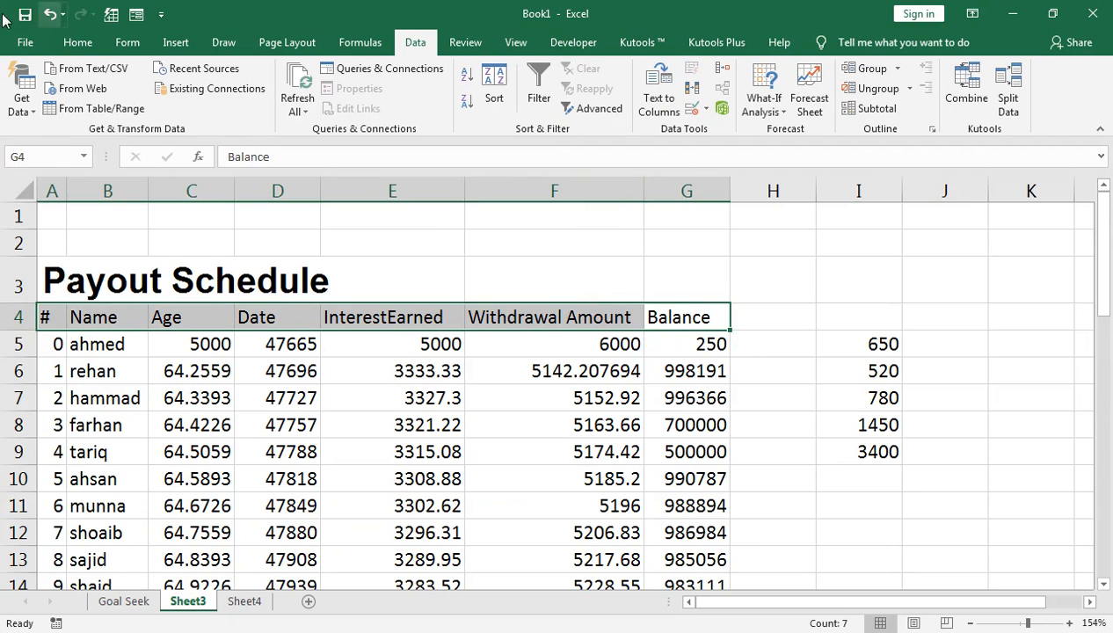
{"action": "left_click", "coordinate": [75, 42]}
{"action": "left_click", "coordinate": [286, 101]}
{"action": "left_click", "coordinate": [86, 101]}
Step: Start a new record in row 44 with 39 as the number and the person's name beside it
{"action": "left_click", "coordinate": [90, 345]}
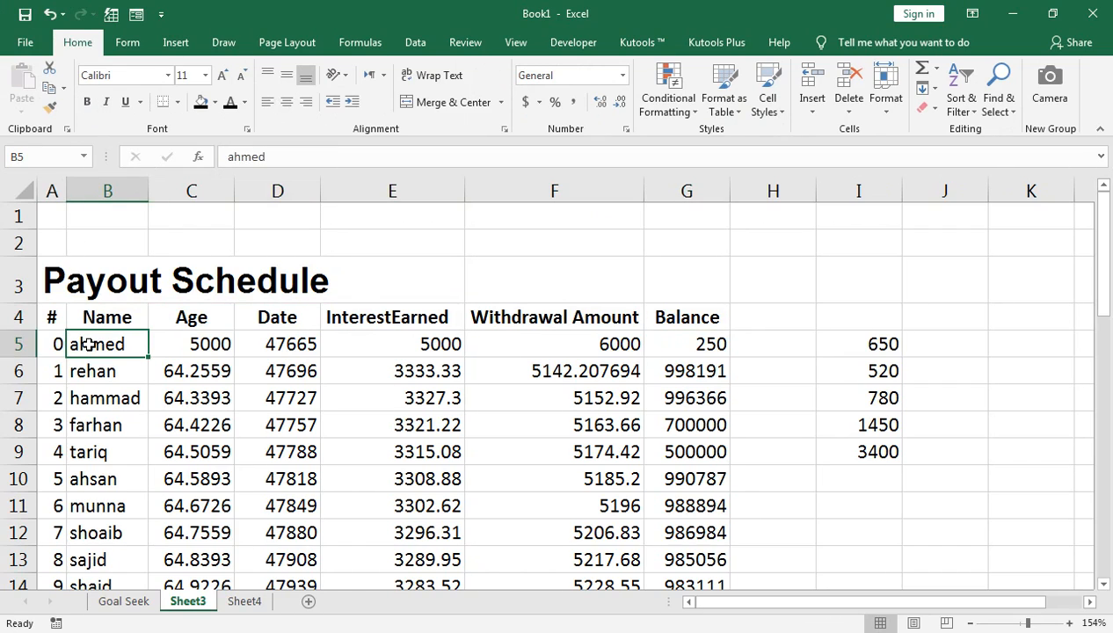
{"action": "key", "text": "ctrl+Down"}
{"action": "key", "text": "Left"}
{"action": "key", "text": "Down"}
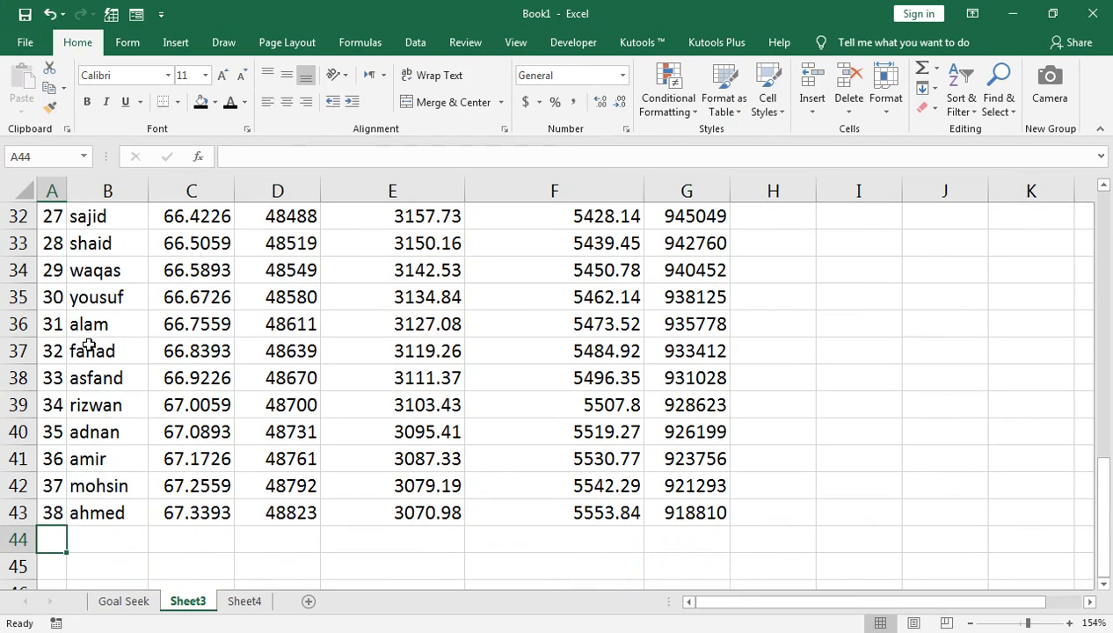
{"action": "type", "text": "39"}
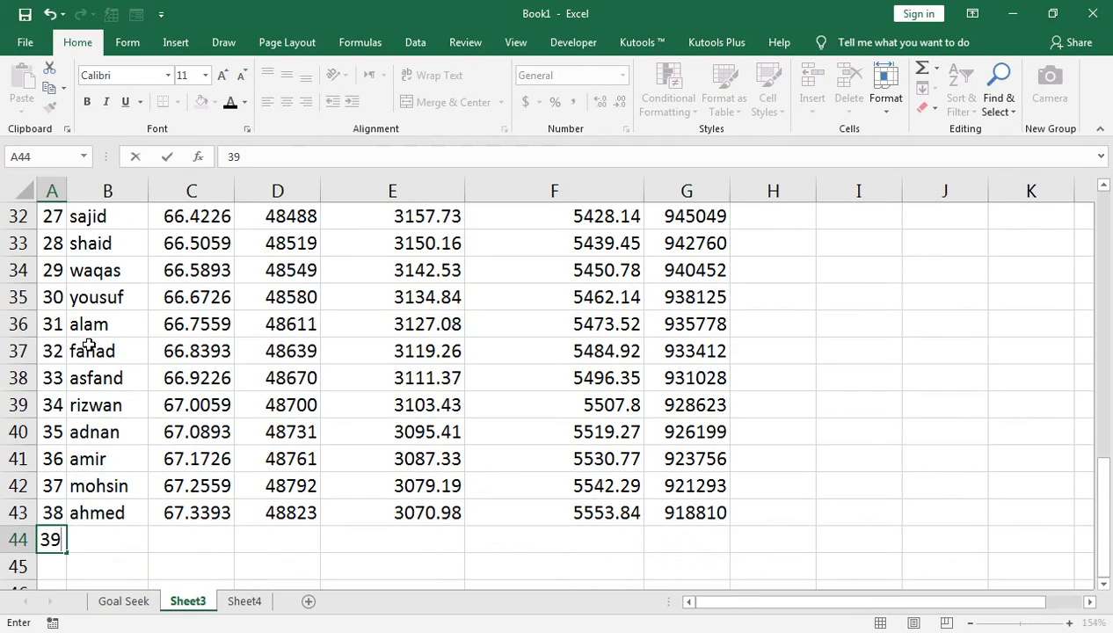
{"action": "key", "text": "Tab"}
{"action": "type", "text": "a"}
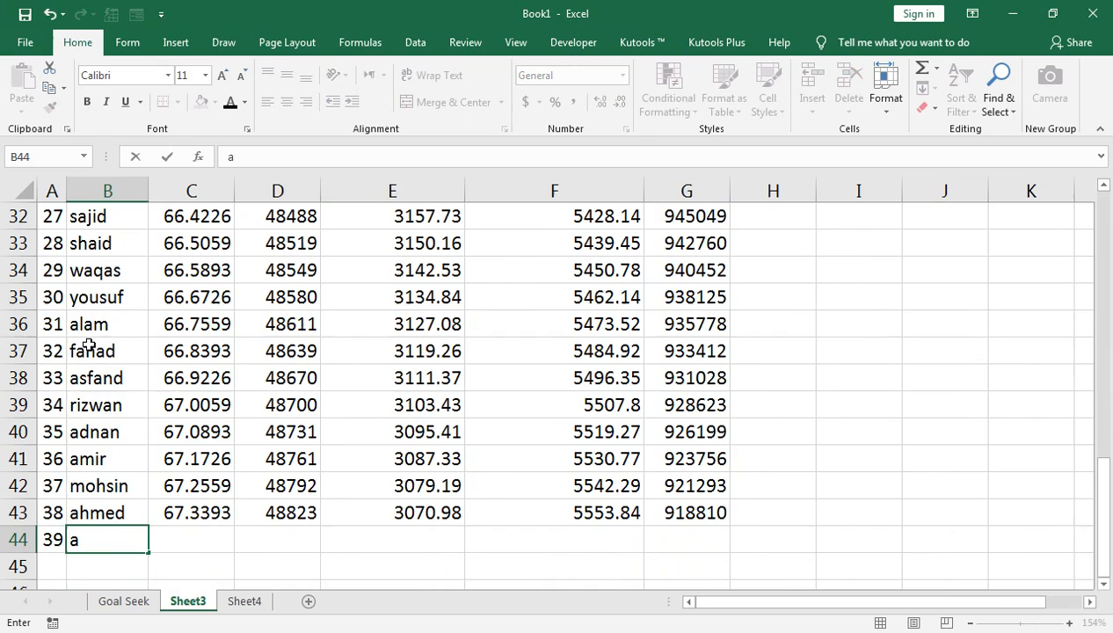
{"action": "type", "text": "kber"}
{"action": "key", "text": "Tab"}
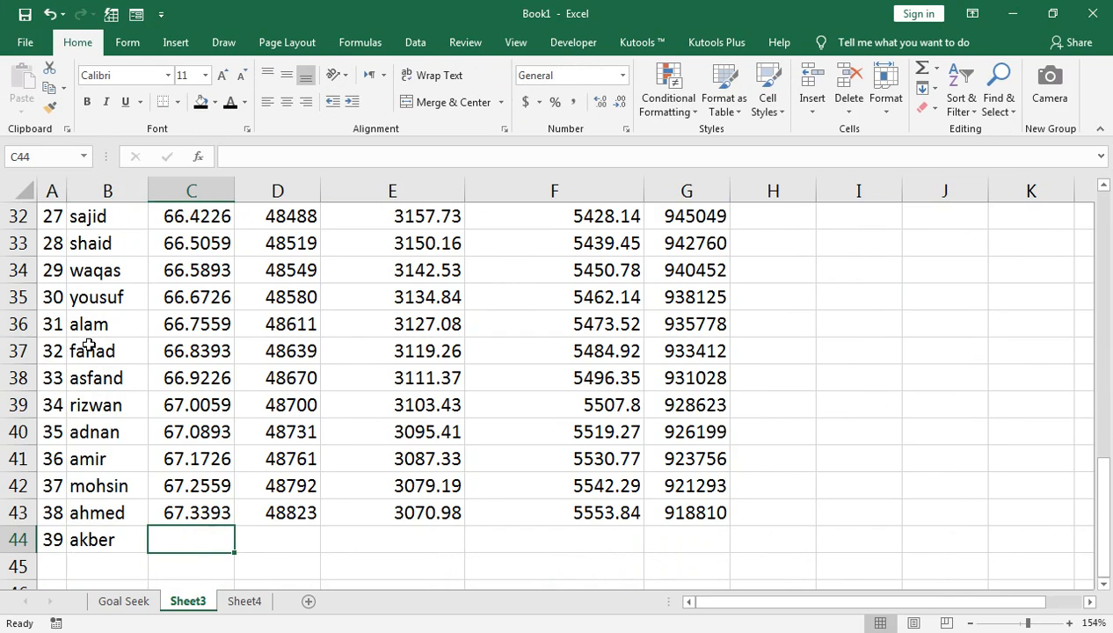
Step: Enter 35 as the Age and 4587 as the Date of the new record in row 44
{"action": "type", "text": "35"}
{"action": "key", "text": "Tab"}
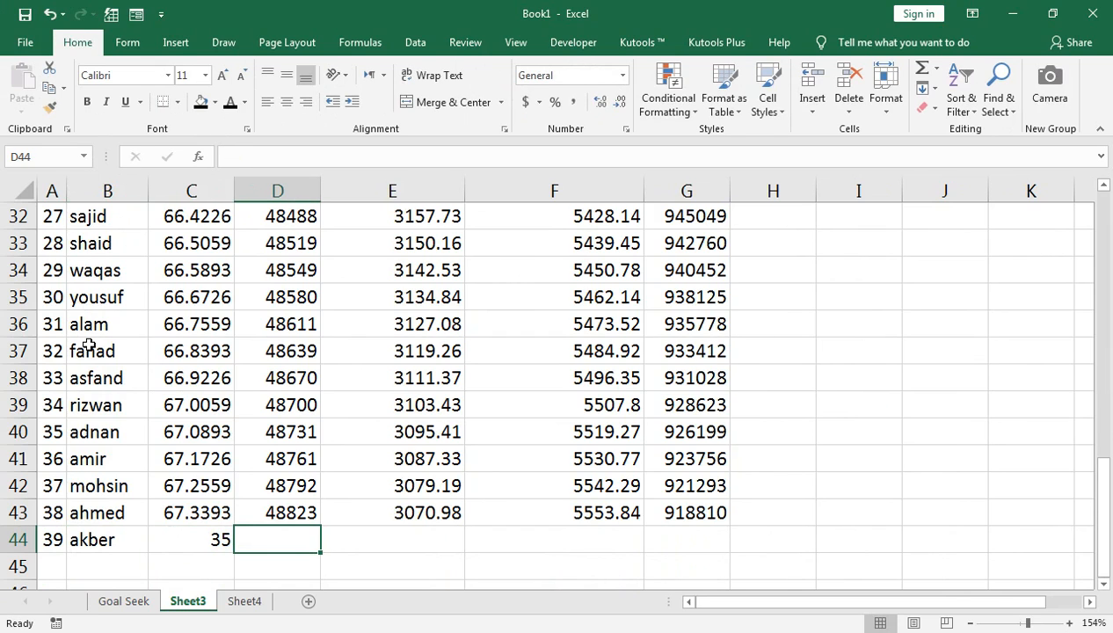
{"action": "type", "text": "4587"}
{"action": "key", "text": "Tab"}
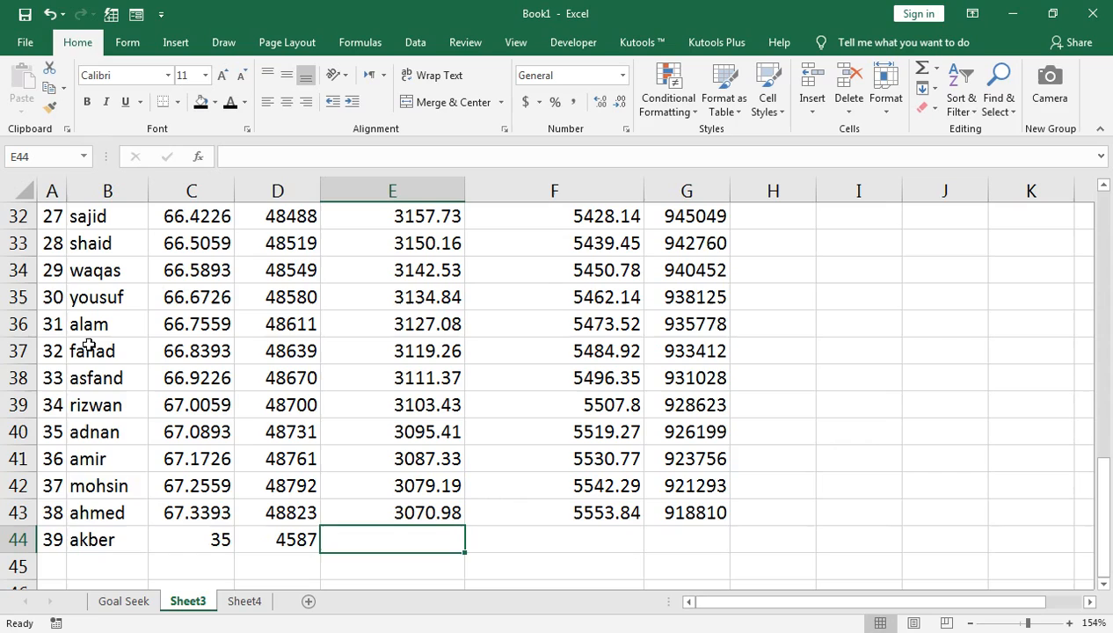
Step: Go back up column E to the header row to check which heading the next value belongs under
{"action": "key", "text": "Up"}
{"action": "key", "text": "Up"}
{"action": "key", "text": "Up"}
{"action": "key", "text": "Up"}
{"action": "key", "text": "Up"}
{"action": "key", "text": "Up"}
{"action": "key", "text": "Up"}
{"action": "key", "text": "Up"}
{"action": "key", "text": "Up"}
{"action": "key", "text": "Up"}
{"action": "key", "text": "Up"}
{"action": "key", "text": "Up"}
{"action": "key", "text": "Up"}
{"action": "key", "text": "Up"}
{"action": "key", "text": "Up"}
{"action": "key", "text": "Up"}
{"action": "key", "text": "Up"}
{"action": "key", "text": "Up"}
{"action": "key", "text": "Up"}
{"action": "key", "text": "Up"}
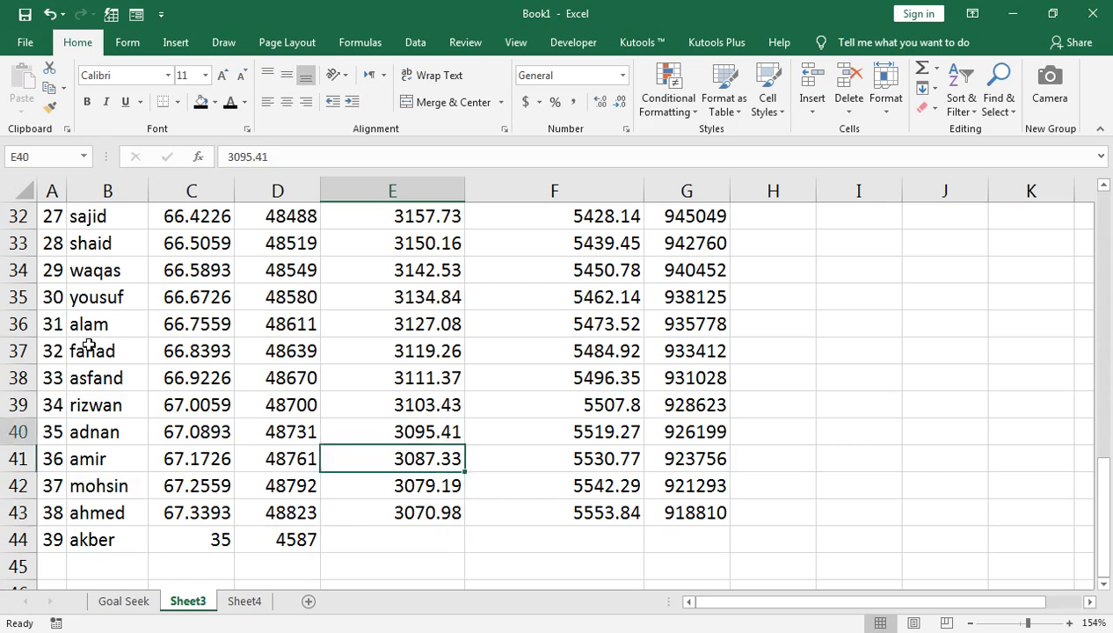
{"action": "key", "text": "Up"}
{"action": "key", "text": "Up"}
{"action": "key", "text": "Up"}
{"action": "key", "text": "Up"}
{"action": "key", "text": "Up"}
{"action": "key", "text": "Up"}
{"action": "key", "text": "Down"}
{"action": "key", "text": "Down"}
{"action": "key", "text": "Down"}
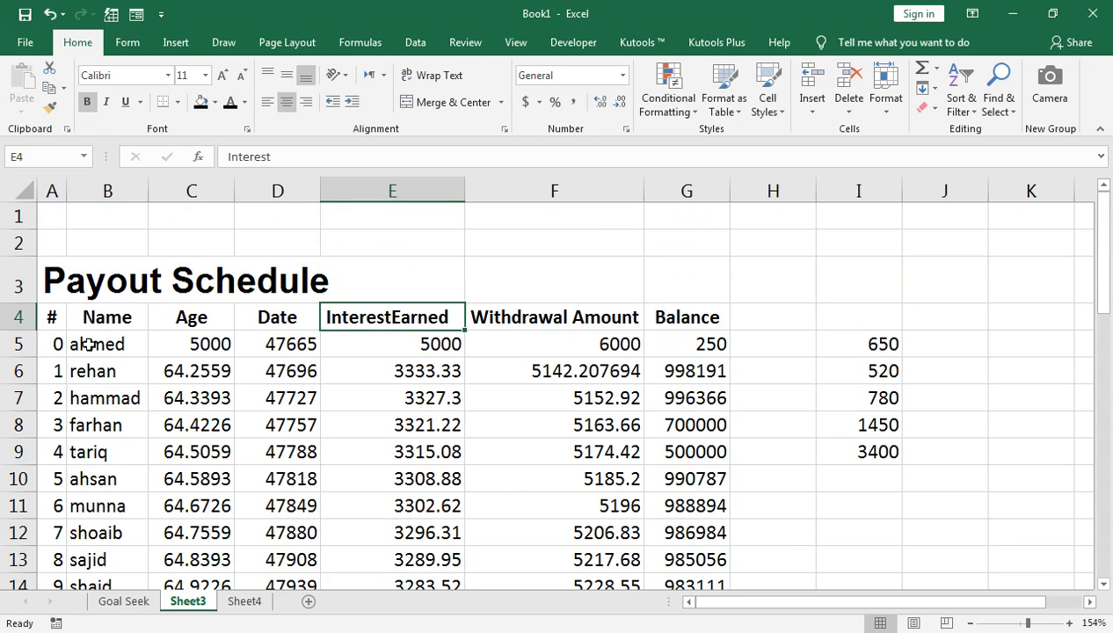
Step: Move down column E to the end of the schedule and compare the last rows with the header row
{"action": "key", "text": "Down"}
{"action": "key", "text": "Down"}
{"action": "key", "text": "Down"}
{"action": "key", "text": "Down"}
{"action": "key", "text": "Down"}
{"action": "key", "text": "Down"}
{"action": "key", "text": "Down"}
{"action": "key", "text": "Down"}
{"action": "key", "text": "Down"}
{"action": "key", "text": "Down"}
{"action": "key", "text": "Down"}
{"action": "key", "text": "Down"}
{"action": "key", "text": "Down"}
{"action": "key", "text": "Down"}
{"action": "key", "text": "Down"}
{"action": "key", "text": "Down"}
{"action": "key", "text": "Down"}
{"action": "key", "text": "Down"}
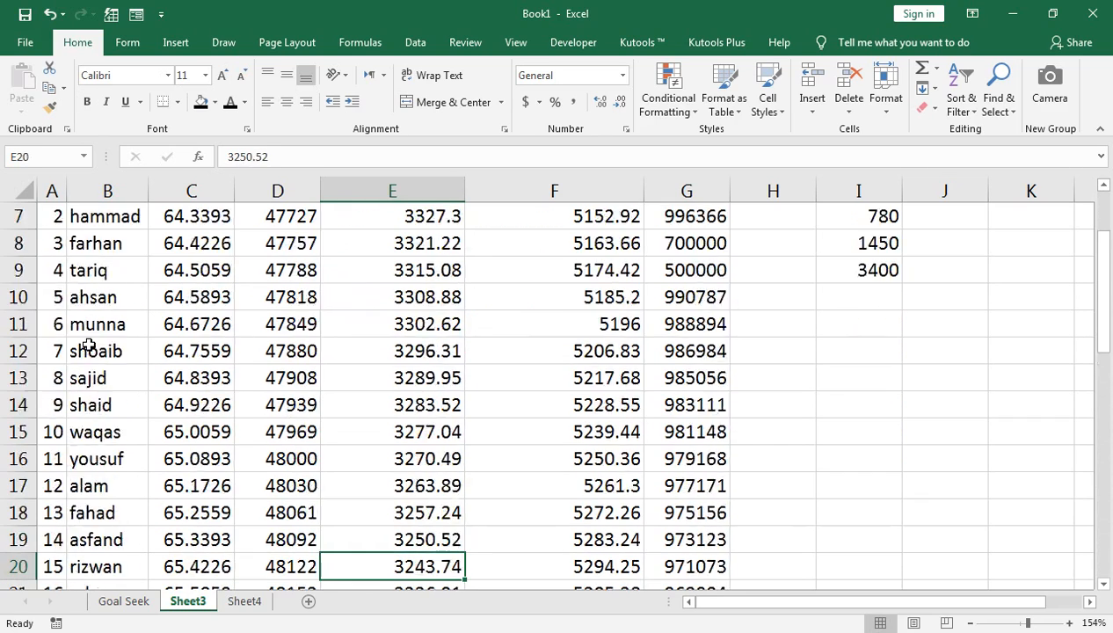
{"action": "key", "text": "Down"}
{"action": "key", "text": "Down"}
{"action": "key", "text": "Down"}
{"action": "key", "text": "Down"}
{"action": "key", "text": "Down"}
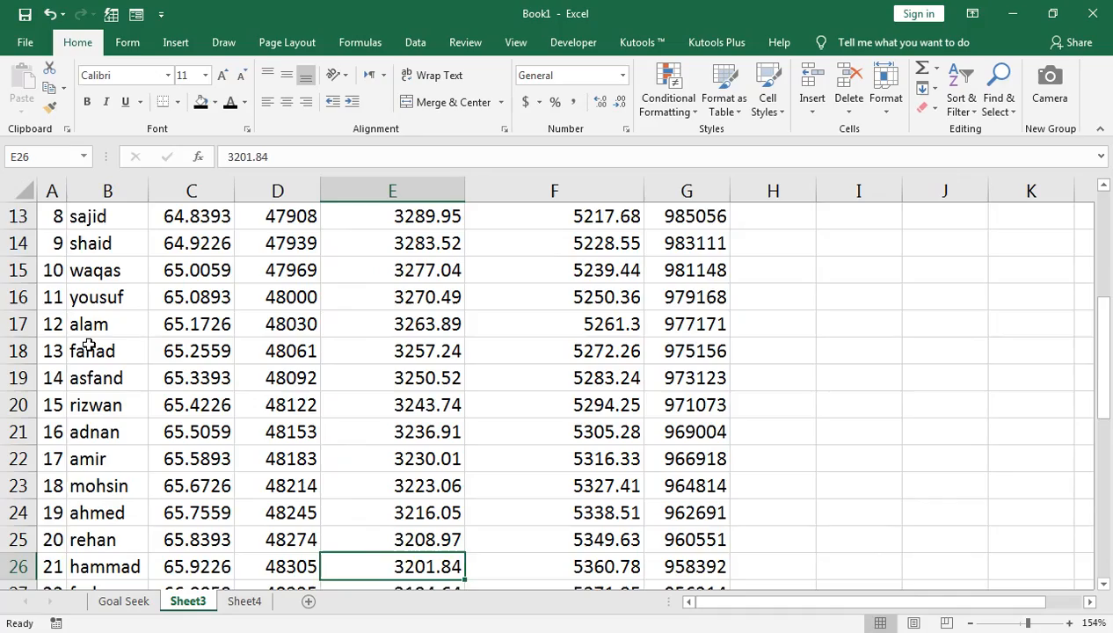
{"action": "key", "text": "Down"}
{"action": "key", "text": "Down"}
{"action": "key", "text": "Down"}
{"action": "key", "text": "Down"}
{"action": "key", "text": "Down"}
{"action": "key", "text": "Down"}
{"action": "key", "text": "Down"}
{"action": "key", "text": "Down"}
{"action": "key", "text": "Down"}
{"action": "key", "text": "Down"}
{"action": "key", "text": "Down"}
{"action": "key", "text": "Down"}
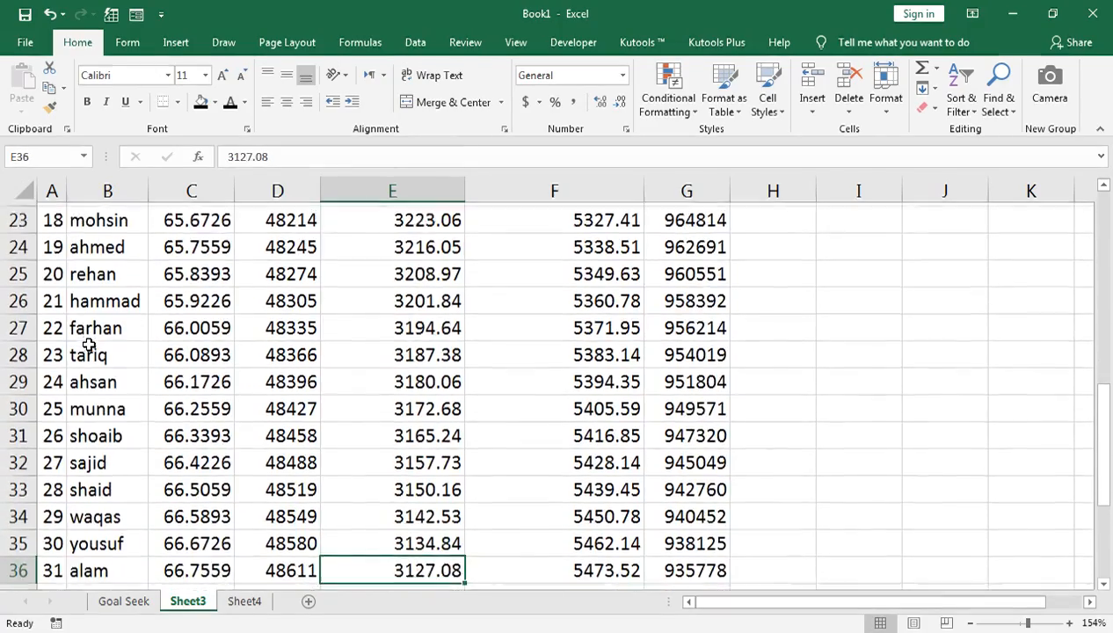
{"action": "key", "text": "Down"}
{"action": "key", "text": "Down"}
{"action": "key", "text": "Down"}
{"action": "key", "text": "Down"}
{"action": "key", "text": "Down"}
{"action": "key", "text": "Down"}
{"action": "key", "text": "Down"}
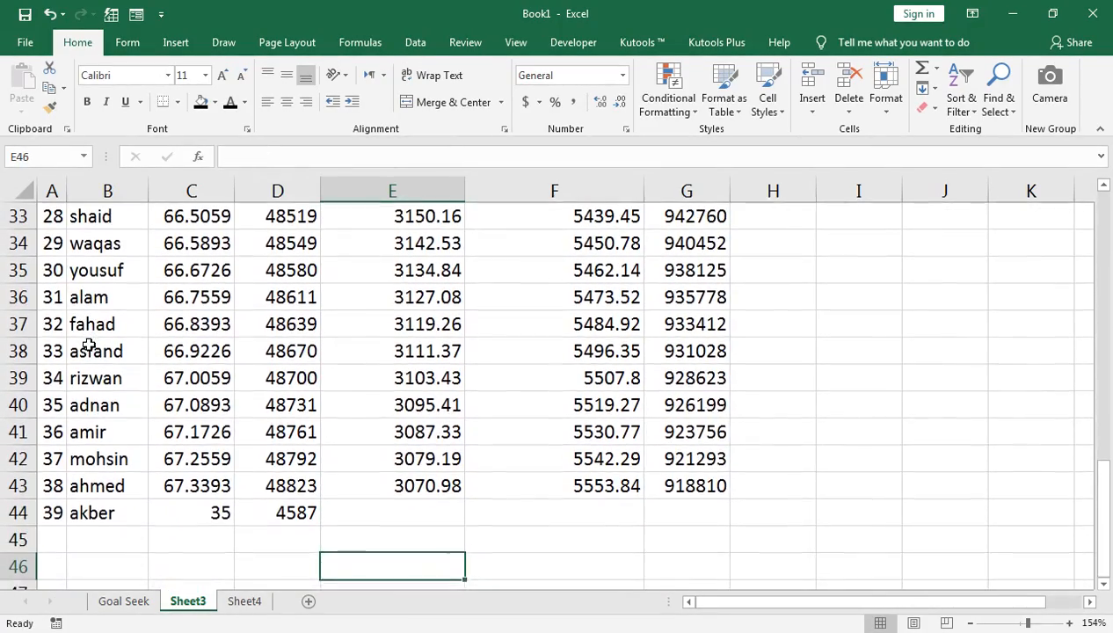
{"action": "key", "text": "Up"}
{"action": "key", "text": "Up"}
{"action": "key", "text": "Up"}
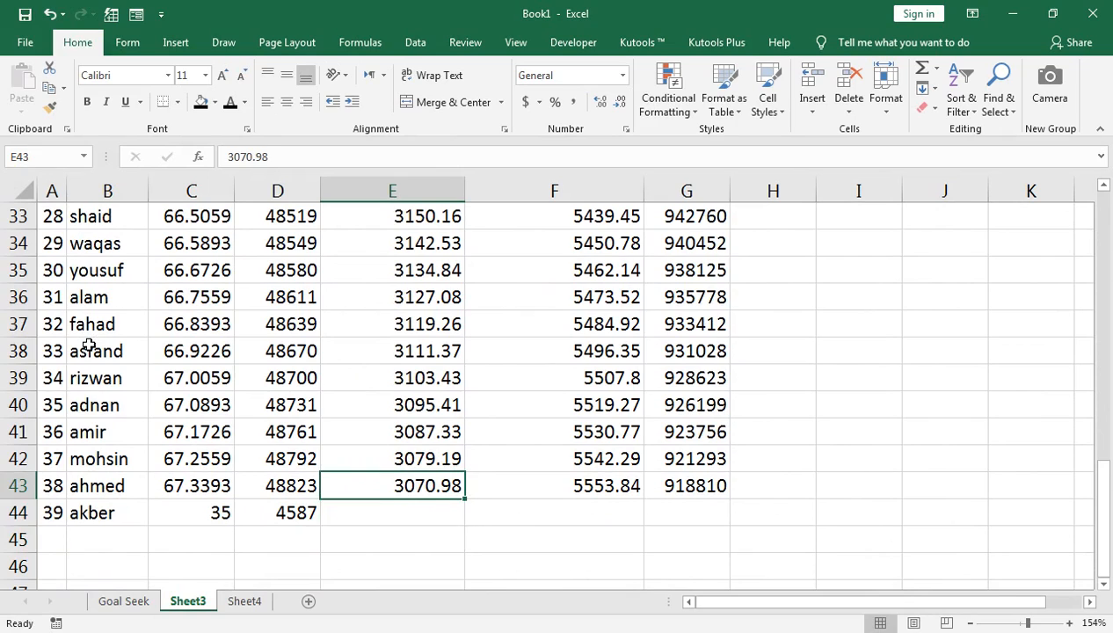
{"action": "key", "text": "ctrl+Up"}
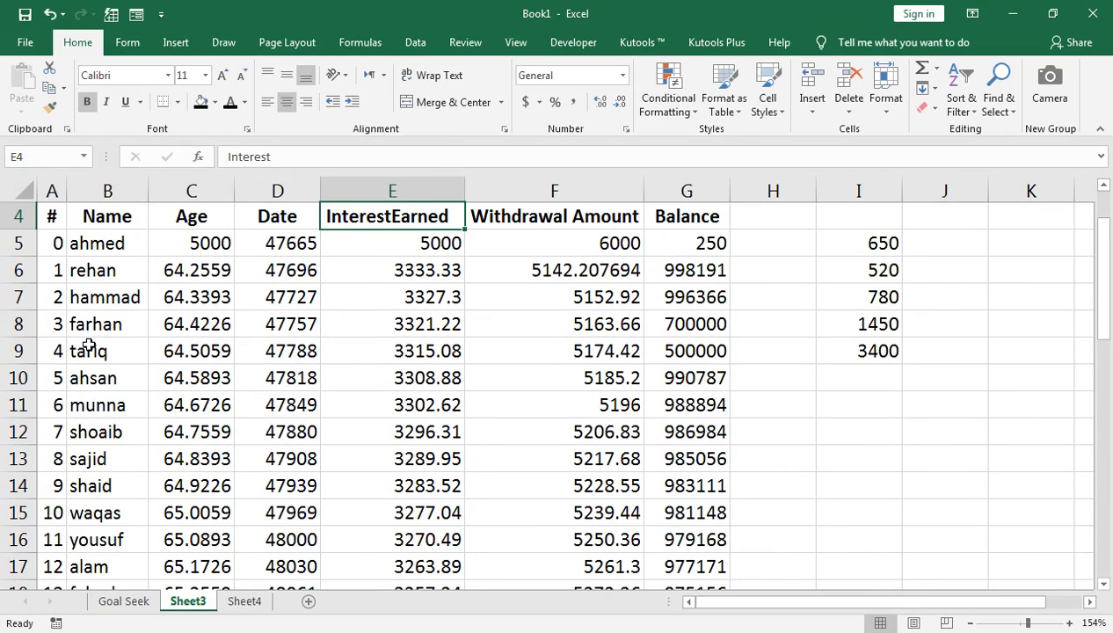
{"action": "key", "text": "ctrl+Down"}
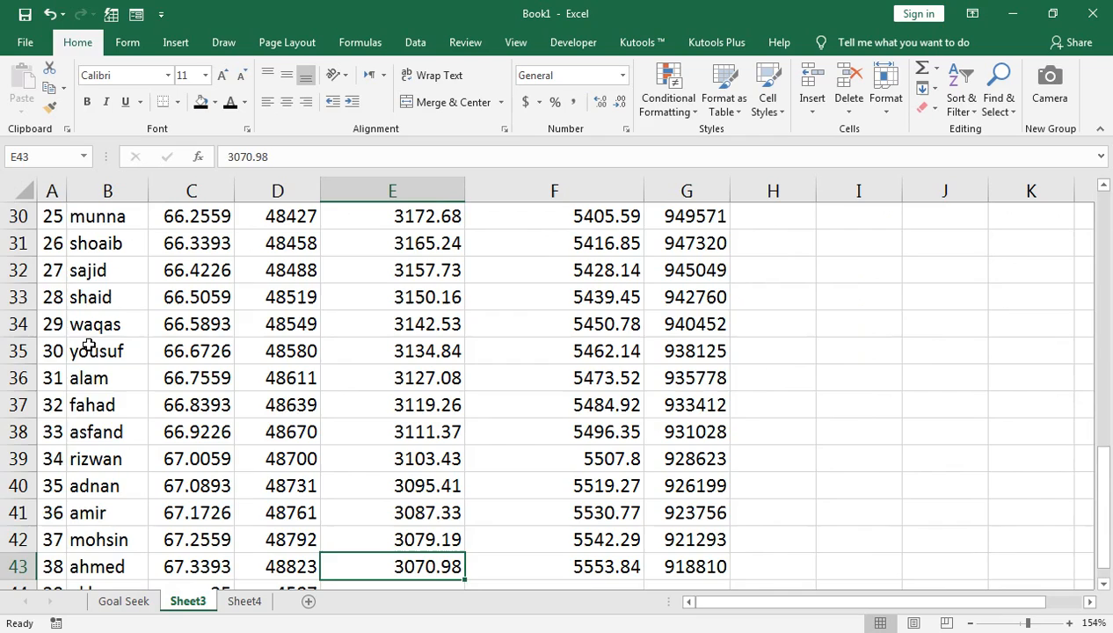
Step: Freeze the panes at cell A5 so the title and header rows above it stay in view
{"action": "key", "text": "ctrl+Up"}
{"action": "key", "text": "ctrl+Up"}
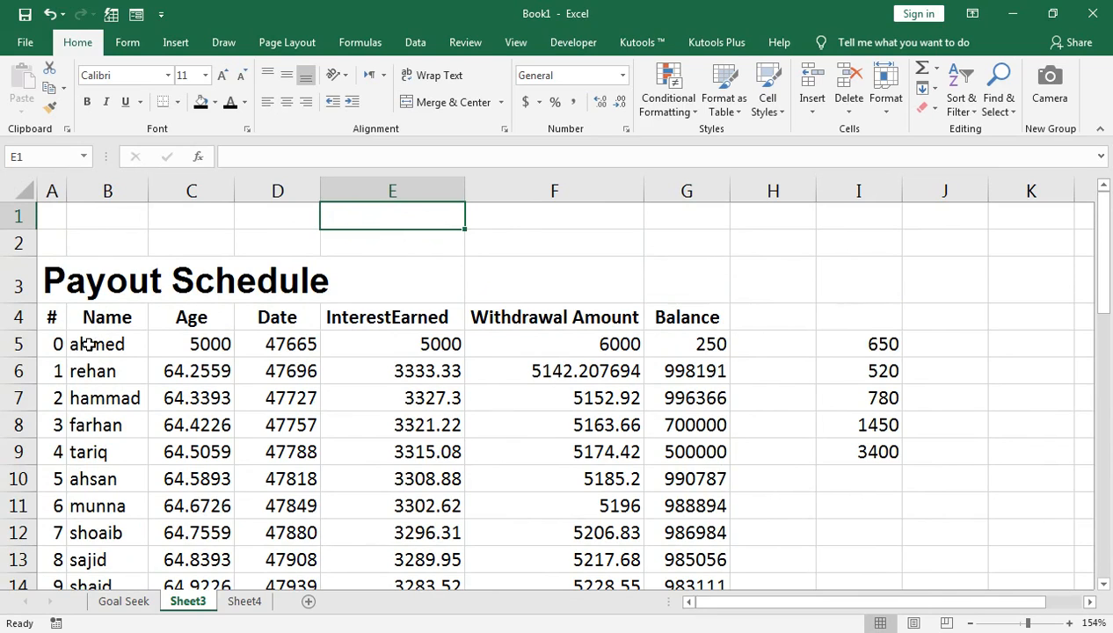
{"action": "key", "text": "Down"}
{"action": "key", "text": "Down"}
{"action": "key", "text": "Down"}
{"action": "key", "text": "Down"}
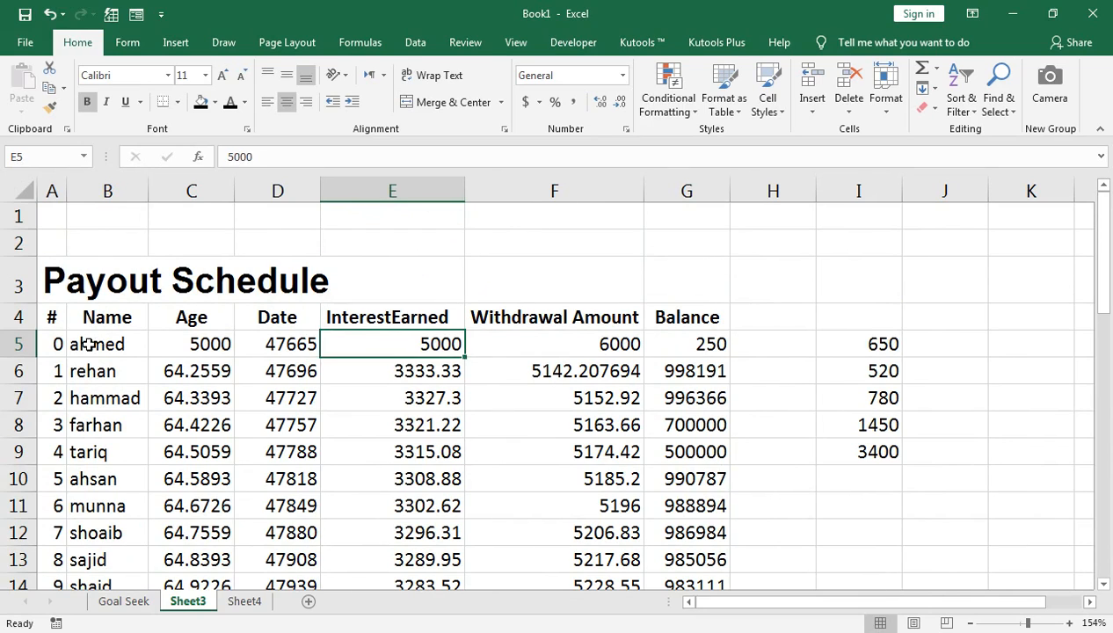
{"action": "key", "text": "Left"}
{"action": "key", "text": "Left"}
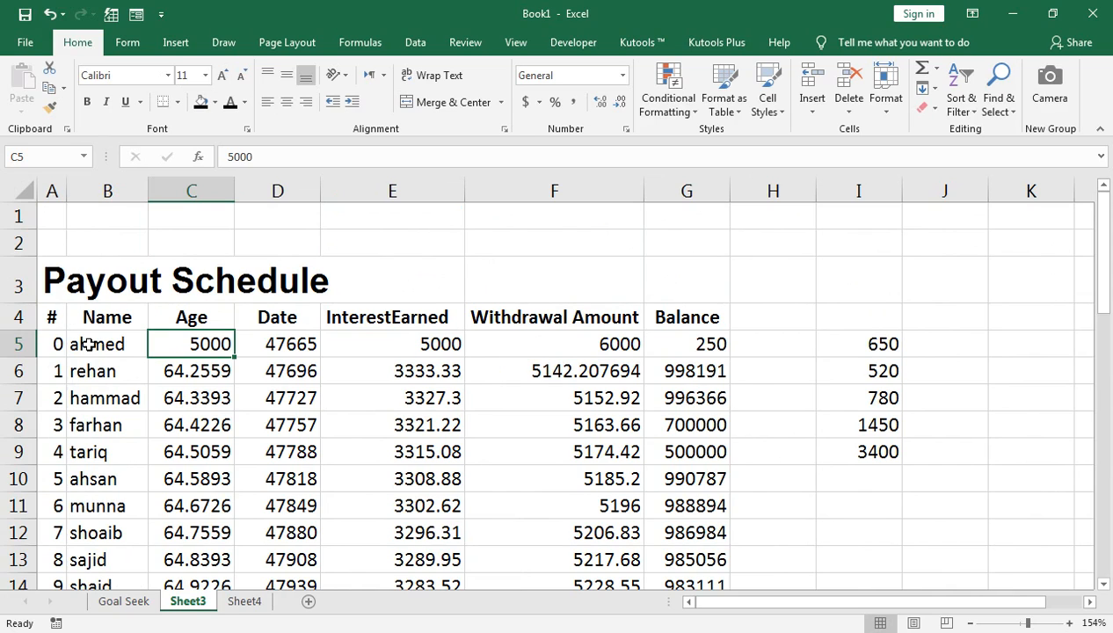
{"action": "key", "text": "Left"}
{"action": "key", "text": "Left"}
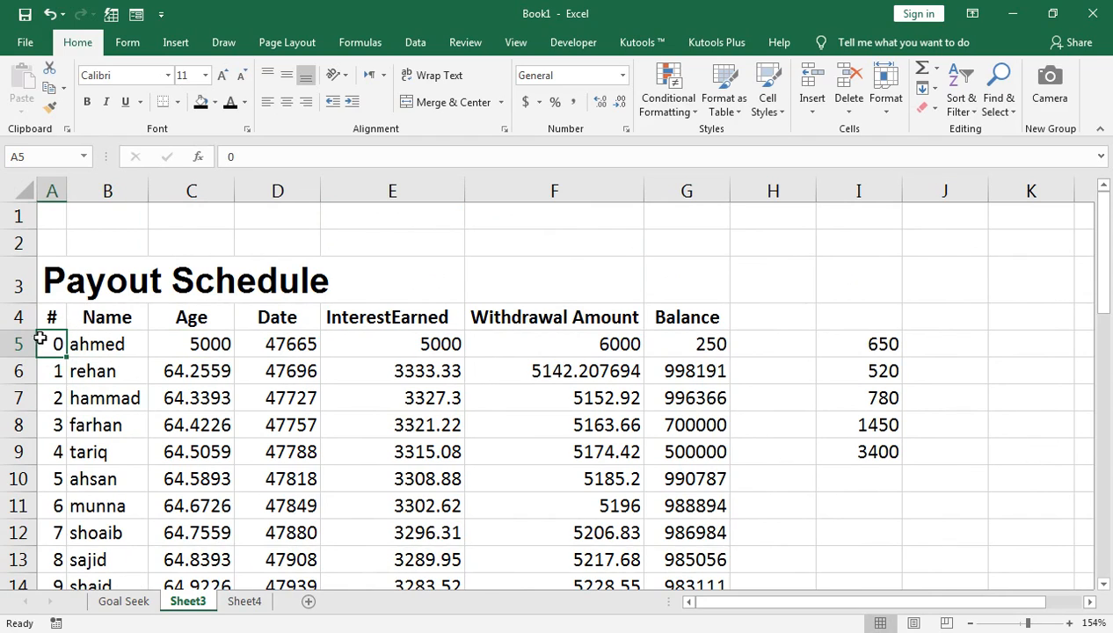
{"action": "left_click", "coordinate": [515, 43]}
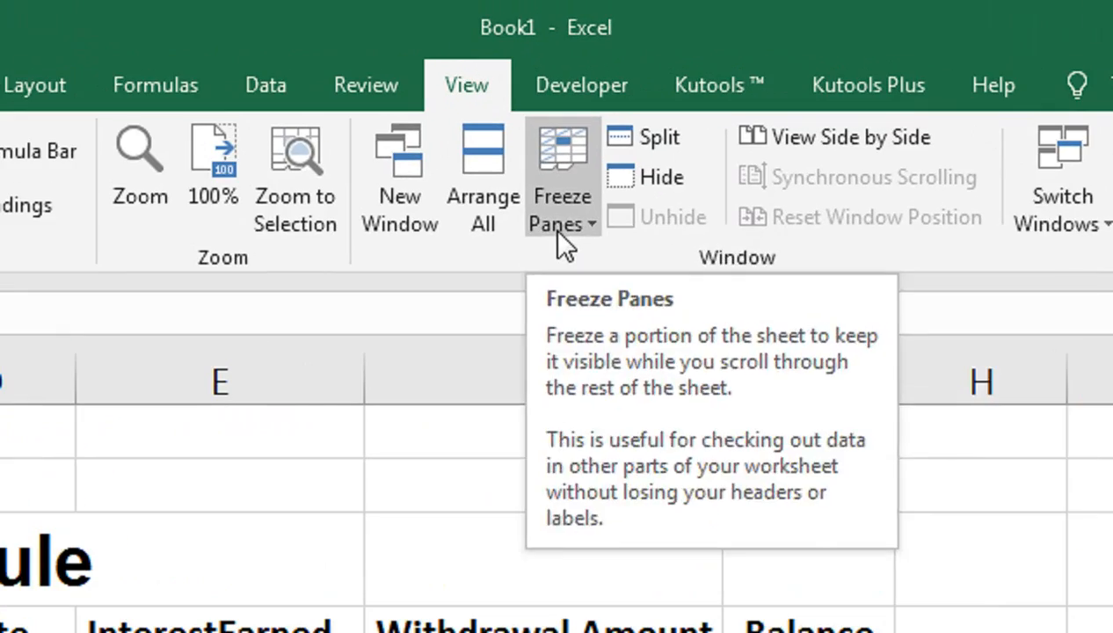
{"action": "left_click", "coordinate": [565, 122]}
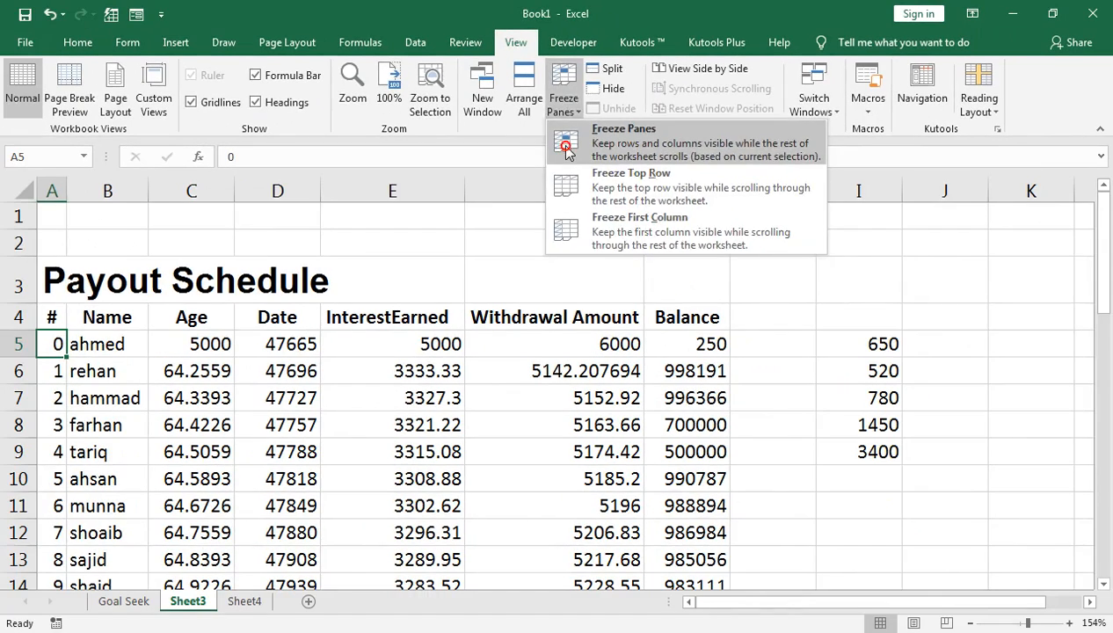
{"action": "left_click", "coordinate": [566, 292]}
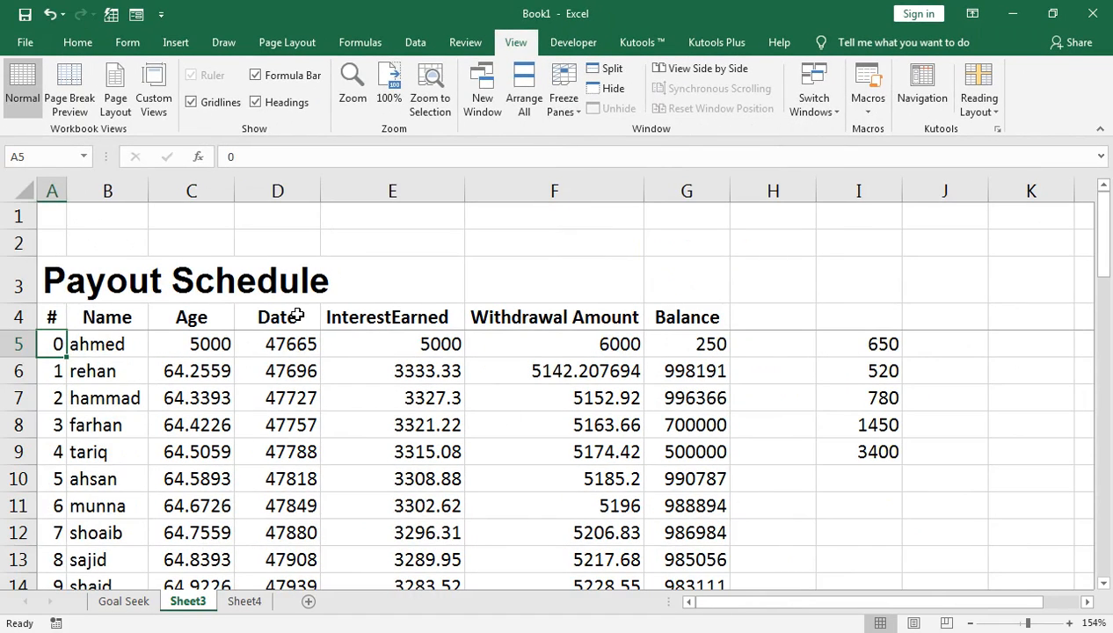
Step: Move down column A past the last record to examine the lower rows under the frozen headings
{"action": "key", "text": "Down"}
{"action": "key", "text": "Down"}
{"action": "key", "text": "Down"}
{"action": "key", "text": "Down"}
{"action": "key", "text": "Down"}
{"action": "key", "text": "Down"}
{"action": "key", "text": "Down"}
{"action": "key", "text": "Down"}
{"action": "key", "text": "Down"}
{"action": "key", "text": "Down"}
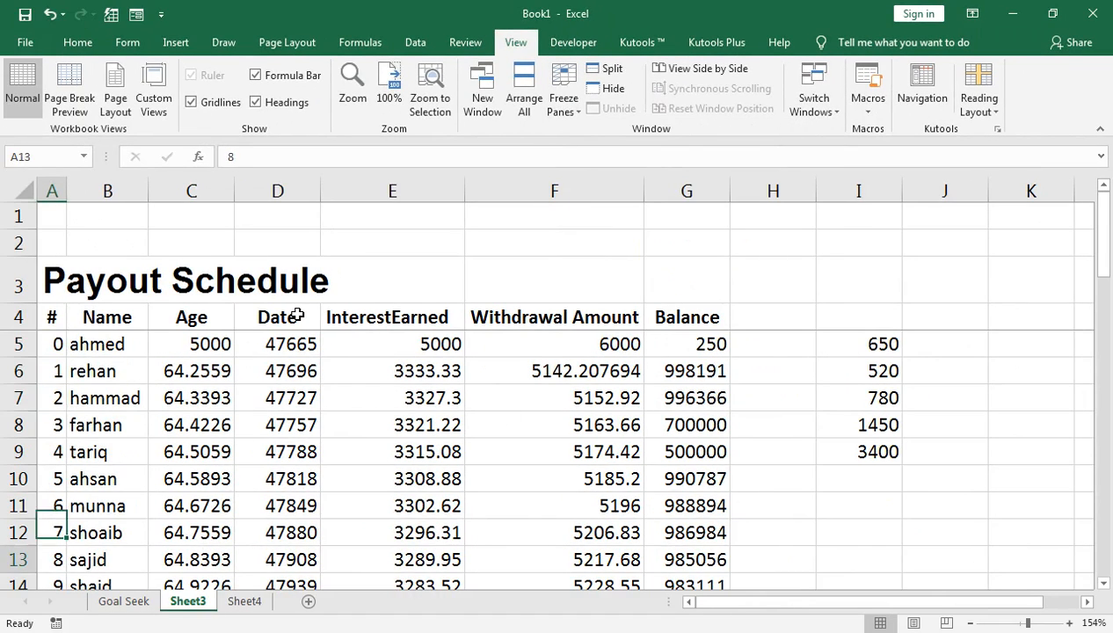
{"action": "key", "text": "Down"}
{"action": "key", "text": "Down"}
{"action": "key", "text": "Down"}
{"action": "key", "text": "Down"}
{"action": "key", "text": "Down"}
{"action": "key", "text": "Down"}
{"action": "key", "text": "Down"}
{"action": "key", "text": "Down"}
{"action": "key", "text": "Down"}
{"action": "key", "text": "Down"}
{"action": "key", "text": "Down"}
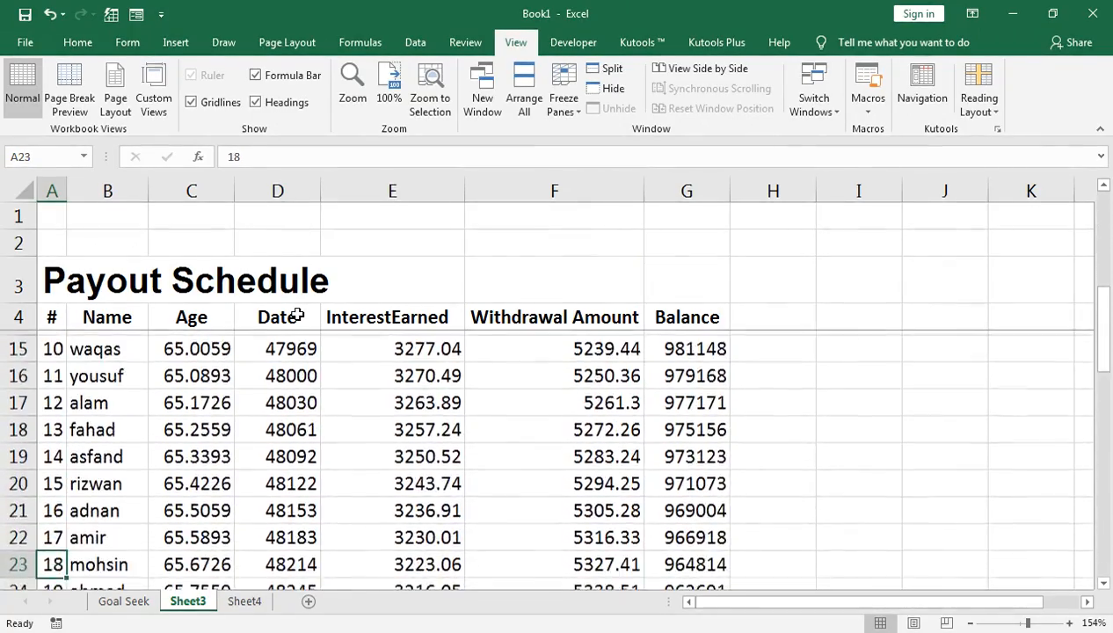
{"action": "key", "text": "Down"}
{"action": "key", "text": "Down"}
{"action": "key", "text": "Down"}
{"action": "key", "text": "Down"}
{"action": "key", "text": "Down"}
{"action": "key", "text": "Down"}
{"action": "key", "text": "Down"}
{"action": "key", "text": "Down"}
{"action": "key", "text": "Down"}
{"action": "key", "text": "Down"}
{"action": "key", "text": "Down"}
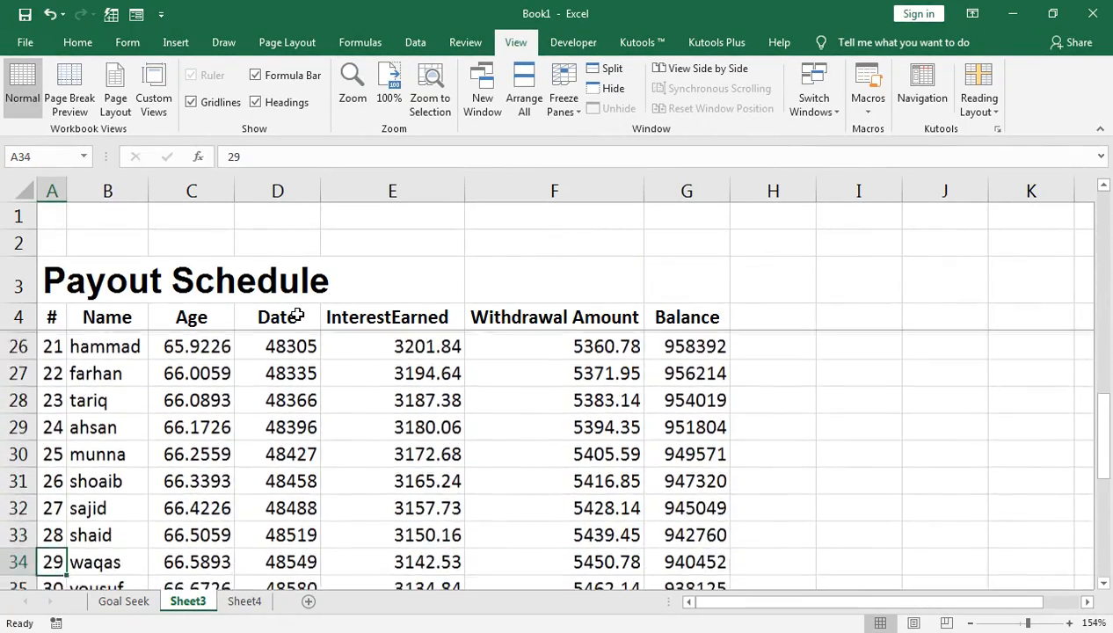
{"action": "key", "text": "Down"}
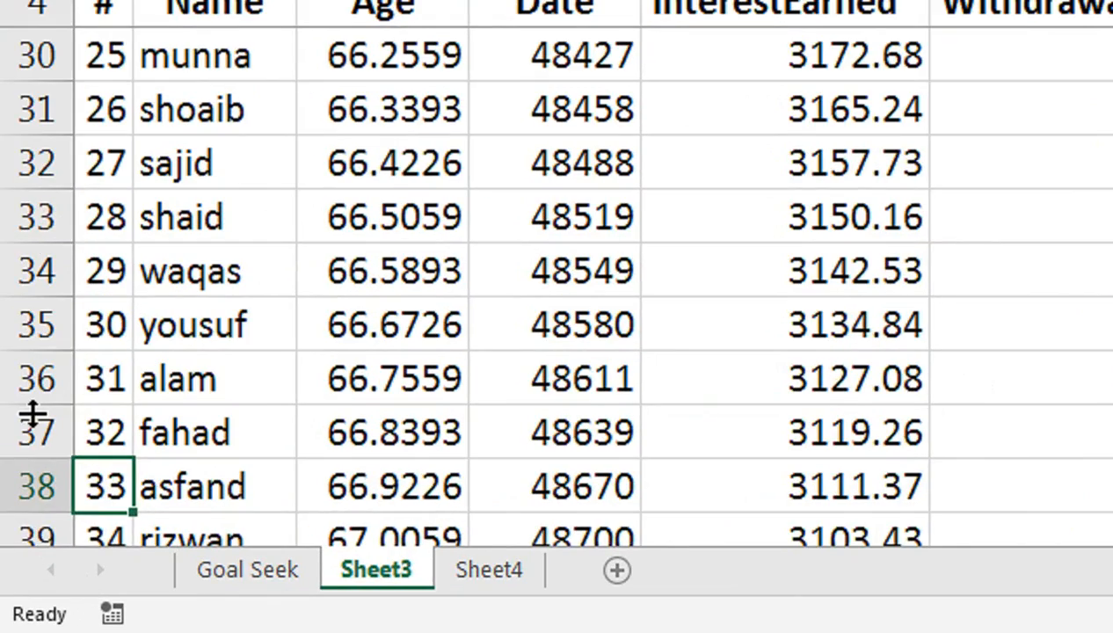
{"action": "key", "text": "Down"}
{"action": "key", "text": "Down"}
{"action": "key", "text": "Down"}
{"action": "key", "text": "Down"}
{"action": "key", "text": "Down"}
{"action": "key", "text": "Down"}
{"action": "key", "text": "Down"}
{"action": "key", "text": "Down"}
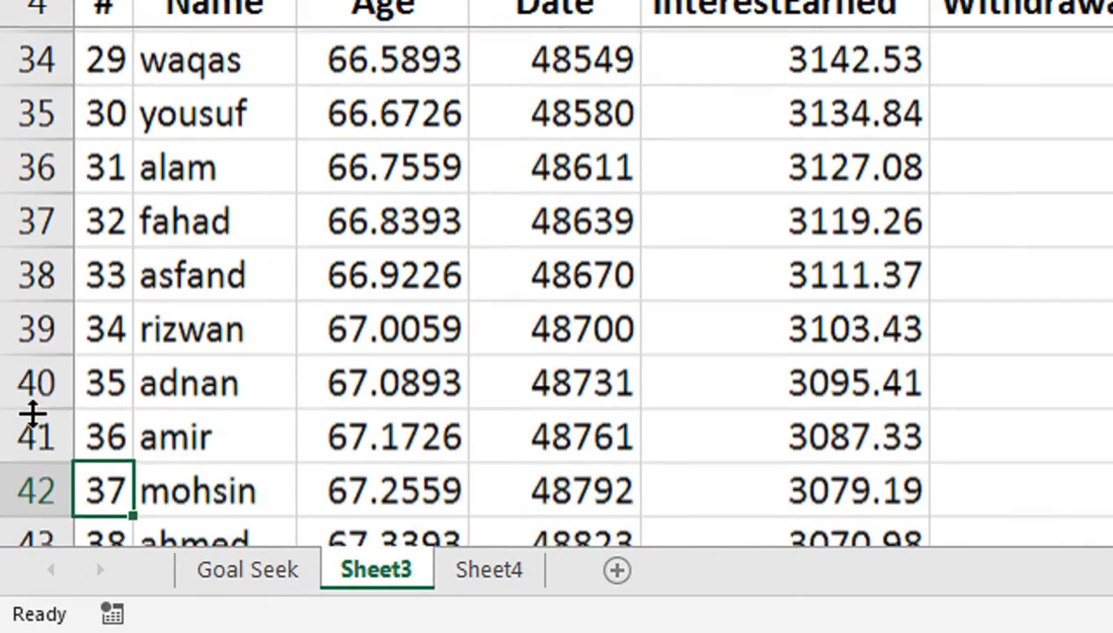
{"action": "key", "text": "Down"}
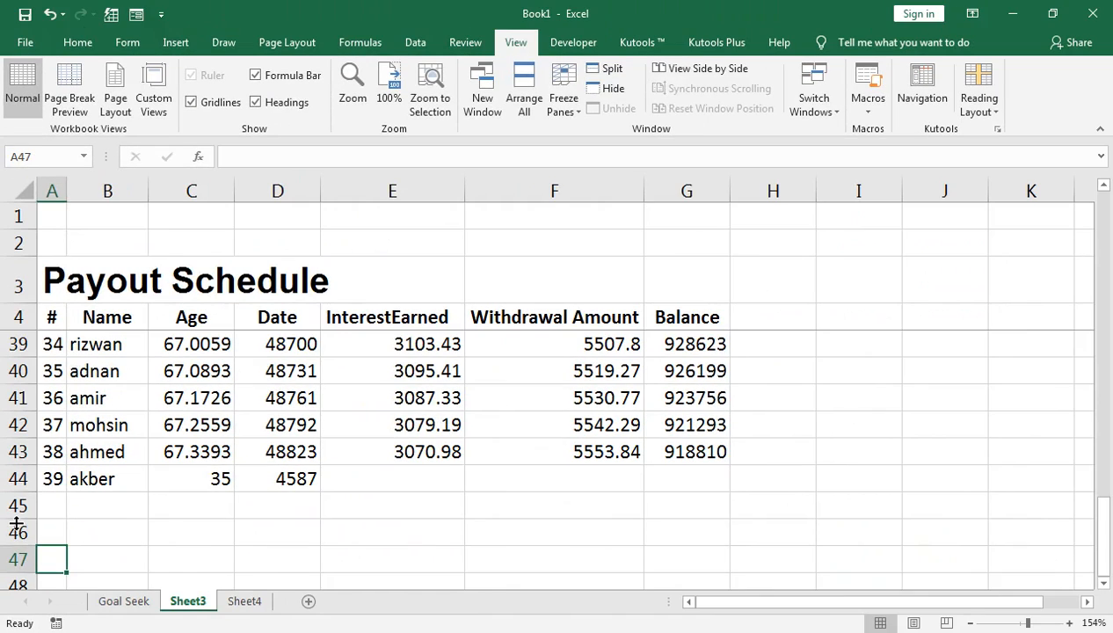
Step: Enter 2540 as the InterestEarned and 59866 as the Withdrawal Amount of record 39 in row 44
{"action": "key", "text": "Up"}
{"action": "key", "text": "Up"}
{"action": "key", "text": "Right"}
{"action": "key", "text": "Right"}
{"action": "key", "text": "Right"}
{"action": "key", "text": "Right"}
{"action": "key", "text": "Up"}
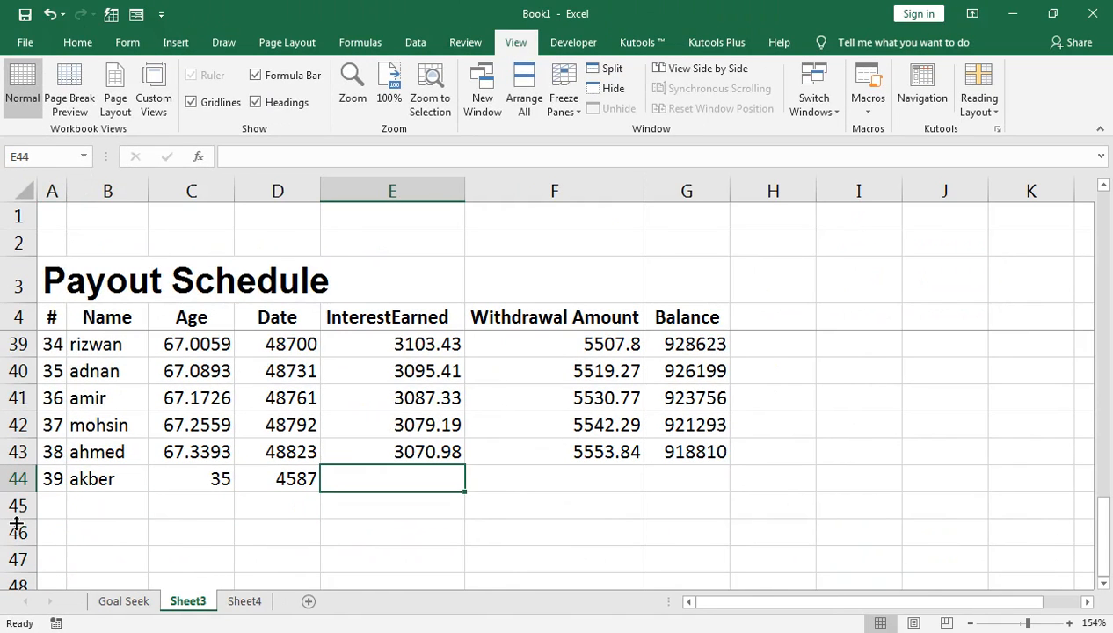
{"action": "type", "text": "254"}
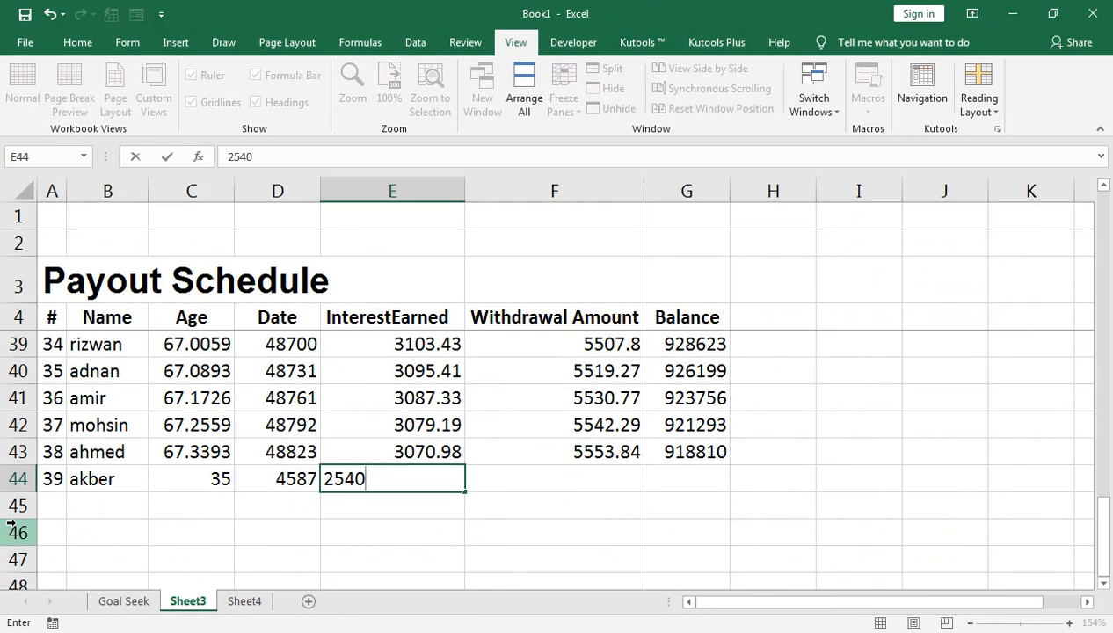
{"action": "type", "text": "0"}
{"action": "key", "text": "Tab"}
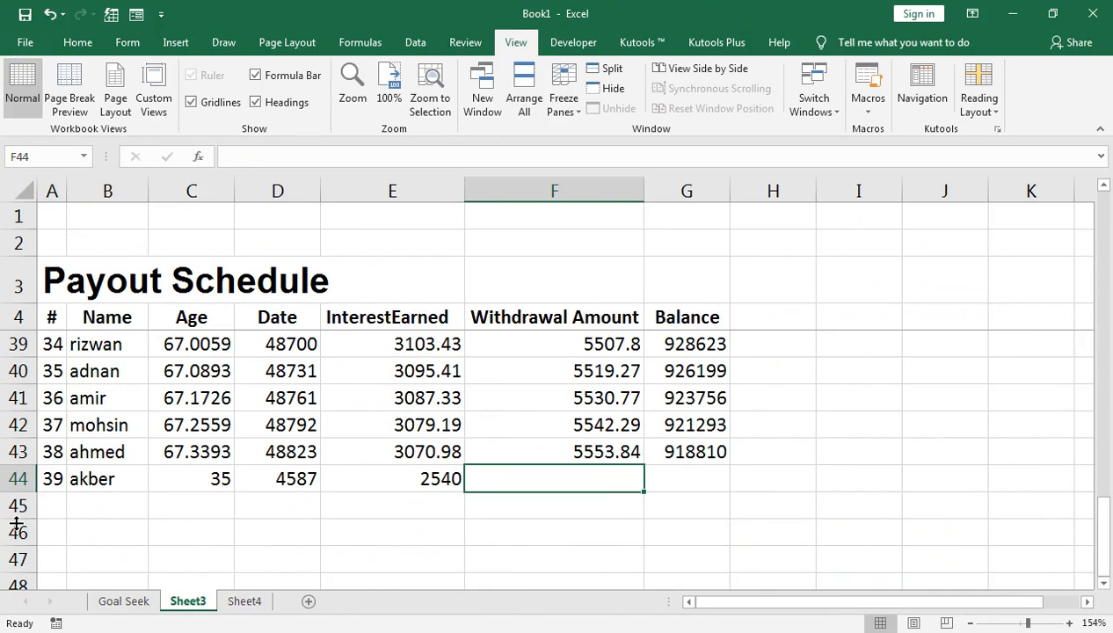
{"action": "type", "text": "59"}
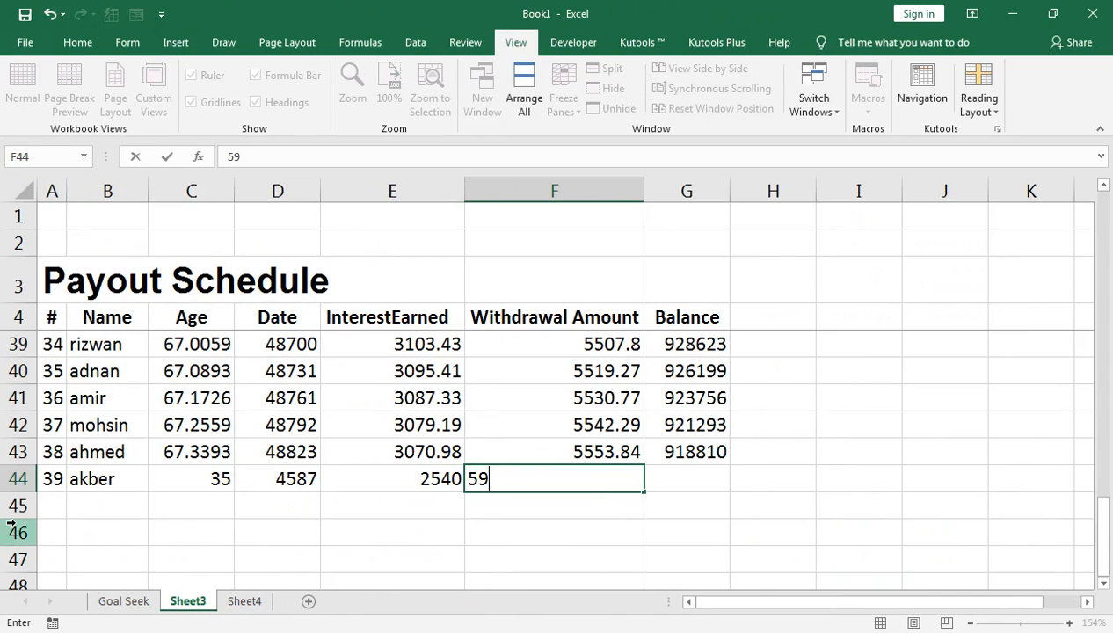
{"action": "type", "text": "866"}
{"action": "key", "text": "Return"}
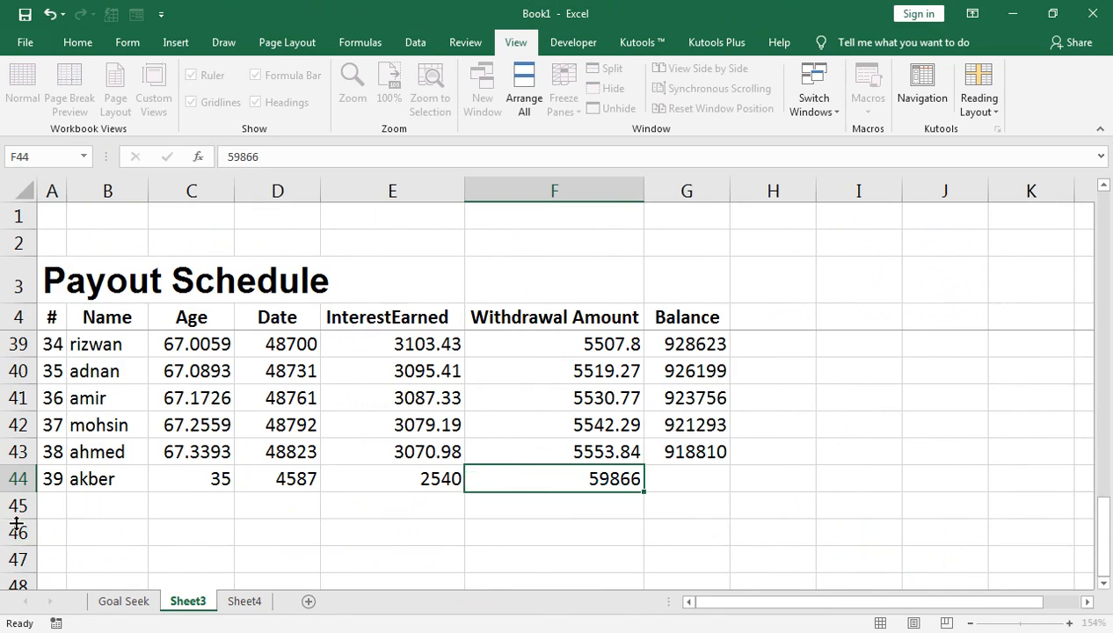
Step: Enter 14587 as the Balance of record 39 in cell G44
{"action": "key", "text": "Up"}
{"action": "key", "text": "Right"}
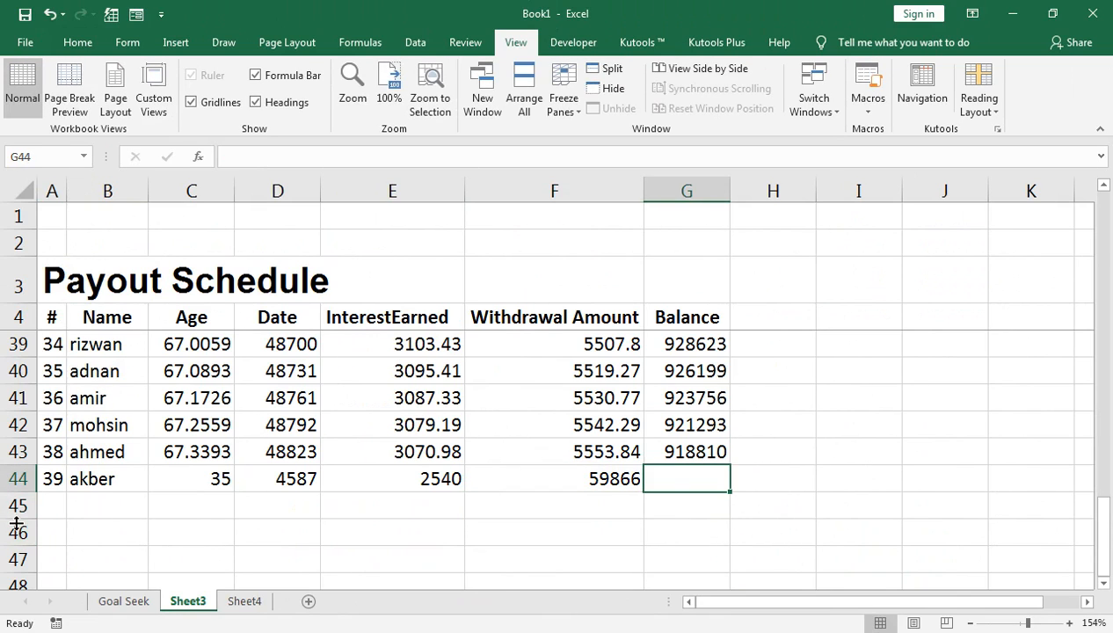
{"action": "type", "text": "14587"}
{"action": "key", "text": "Return"}
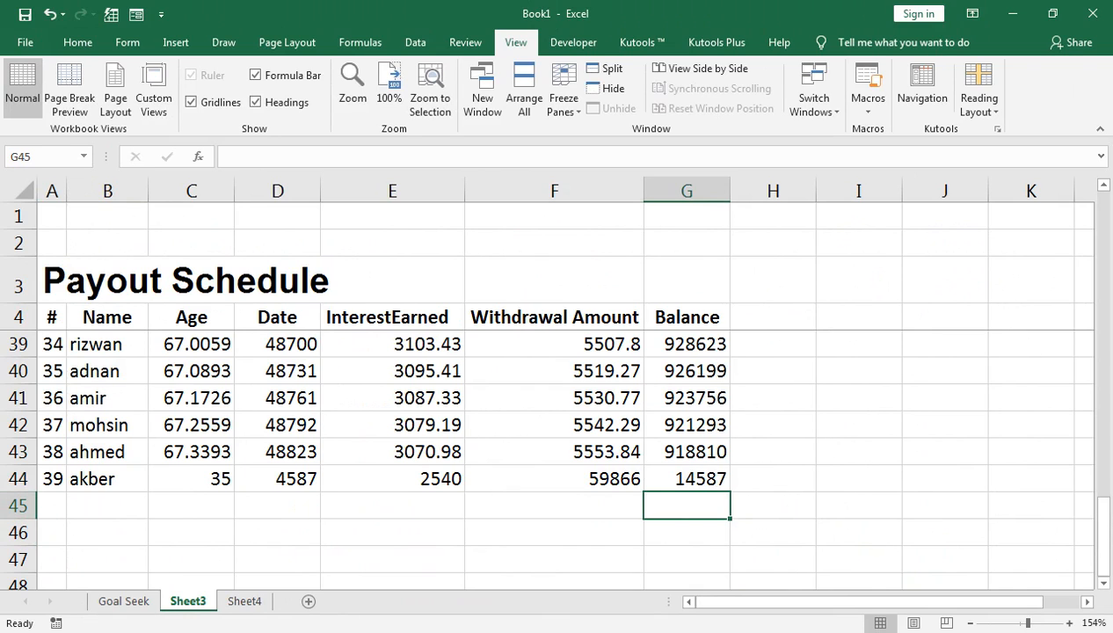
Step: Move across row 39 past the Balance column and back to examine how the # and Name columns scroll
{"action": "left_click", "coordinate": [126, 350]}
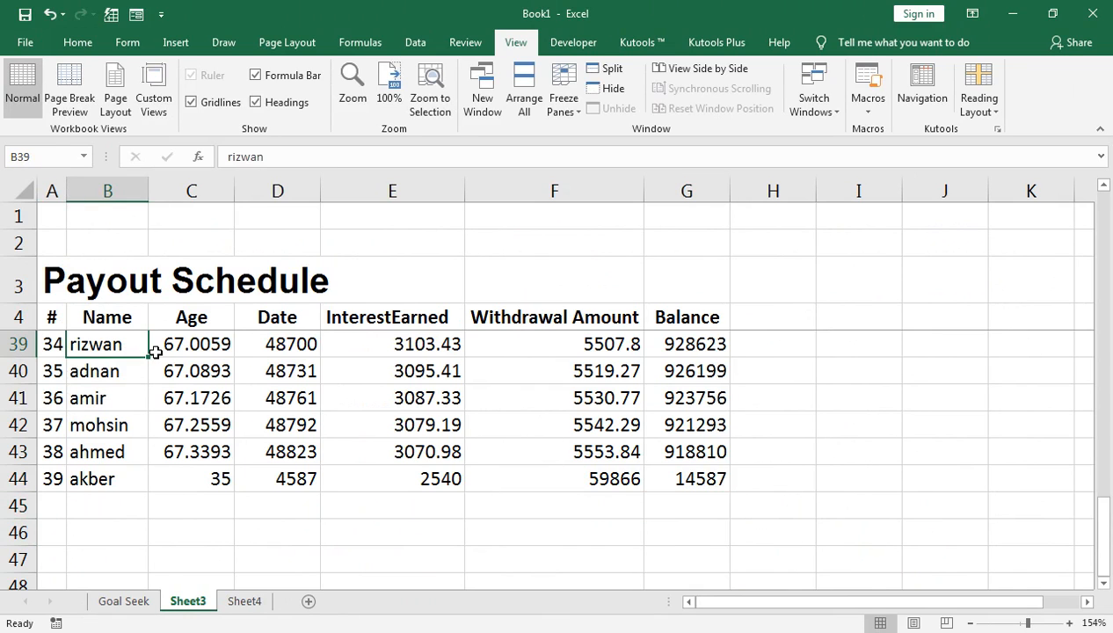
{"action": "key", "text": "Right"}
{"action": "key", "text": "Right"}
{"action": "key", "text": "Right"}
{"action": "key", "text": "Right"}
{"action": "key", "text": "Right"}
{"action": "key", "text": "Right"}
{"action": "key", "text": "Right"}
{"action": "key", "text": "Right"}
{"action": "key", "text": "Right"}
{"action": "key", "text": "Right"}
{"action": "key", "text": "Right"}
{"action": "key", "text": "Right"}
{"action": "key", "text": "Right"}
{"action": "key", "text": "Right"}
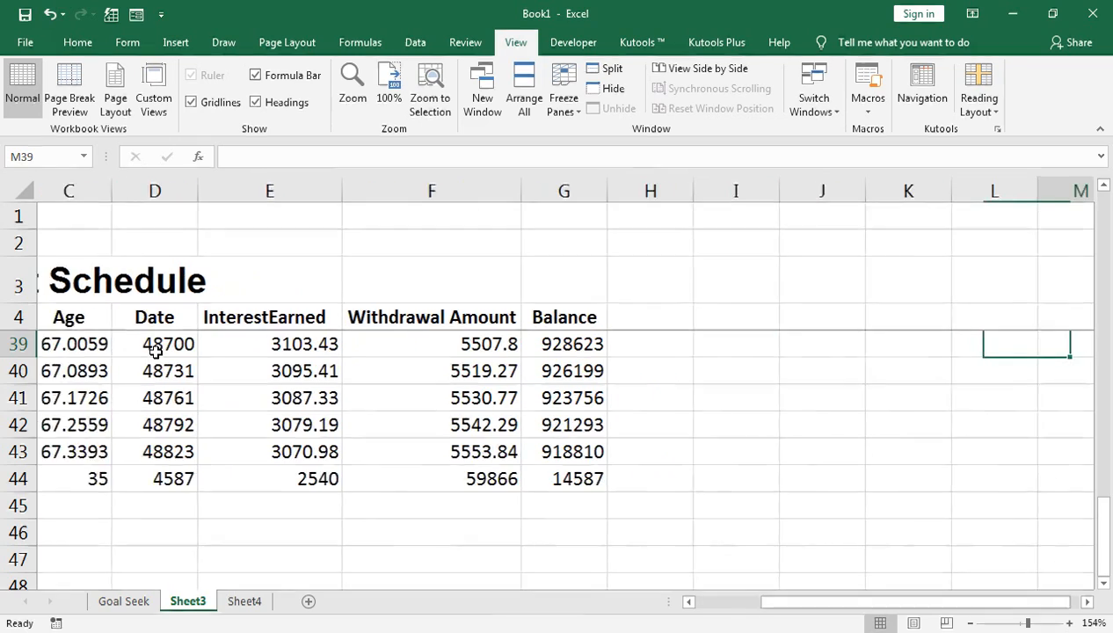
{"action": "key", "text": "Left"}
{"action": "key", "text": "Left"}
{"action": "key", "text": "Left"}
{"action": "key", "text": "Left"}
{"action": "key", "text": "Left"}
{"action": "key", "text": "Left"}
{"action": "key", "text": "Left"}
{"action": "key", "text": "Left"}
{"action": "key", "text": "Left"}
{"action": "key", "text": "Left"}
{"action": "key", "text": "Left"}
{"action": "key", "text": "Left"}
{"action": "key", "text": "Left"}
{"action": "key", "text": "Left"}
{"action": "key", "text": "Left"}
{"action": "key", "text": "Right"}
{"action": "key", "text": "Right"}
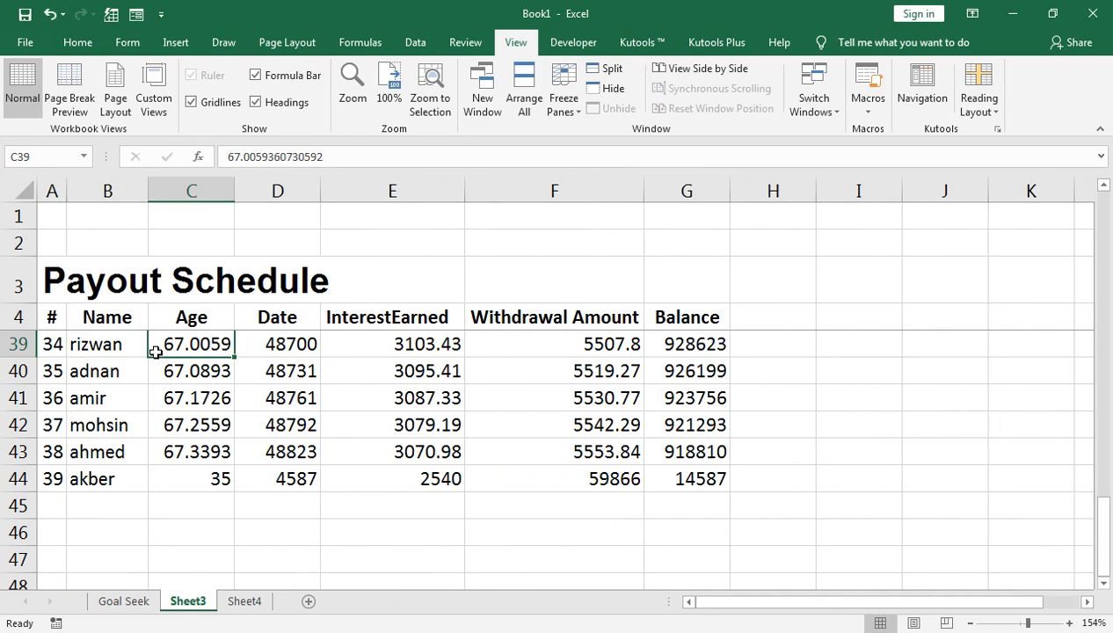
Step: Unfreeze the panes and freeze them again at cell C5, locking the header rows and the # and Name columns
{"action": "left_click", "coordinate": [563, 97]}
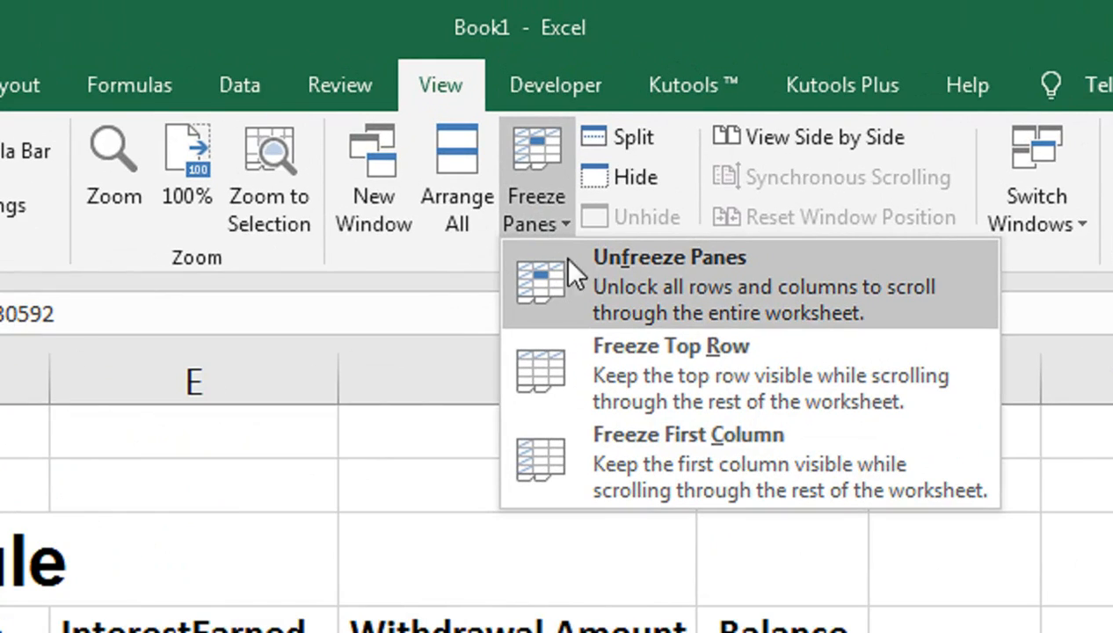
{"action": "left_click", "coordinate": [718, 286]}
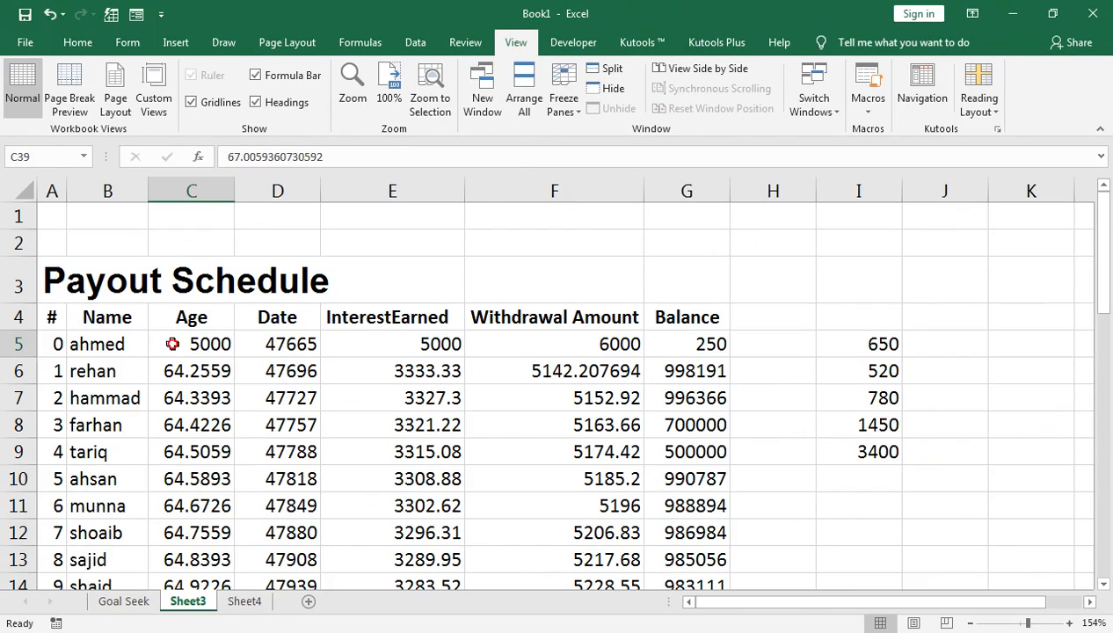
{"action": "left_click", "coordinate": [172, 344]}
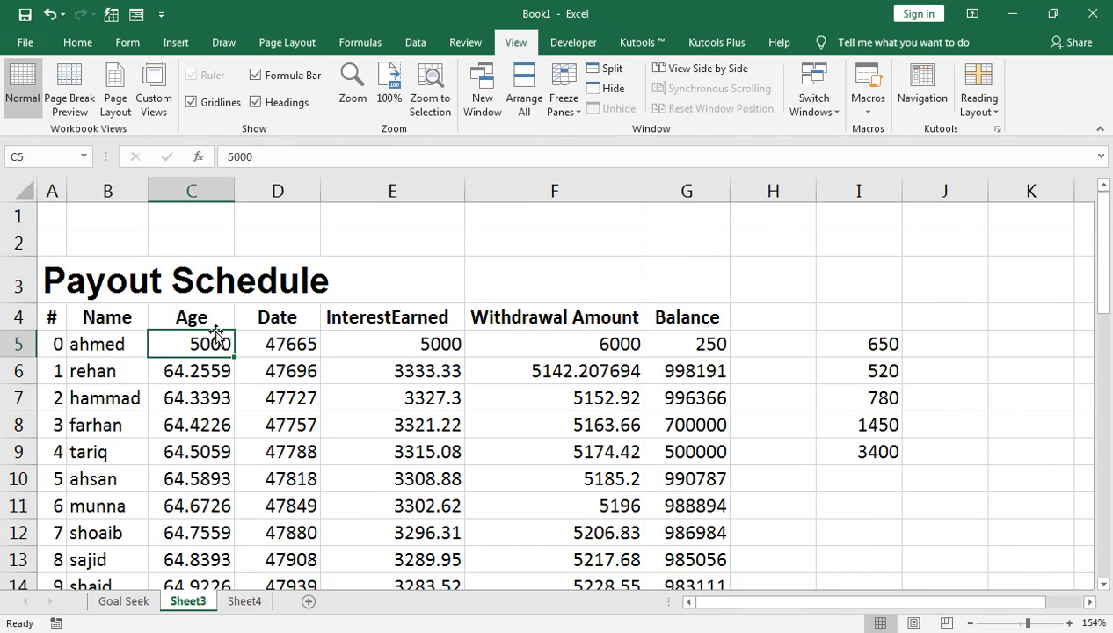
{"action": "left_click", "coordinate": [563, 101]}
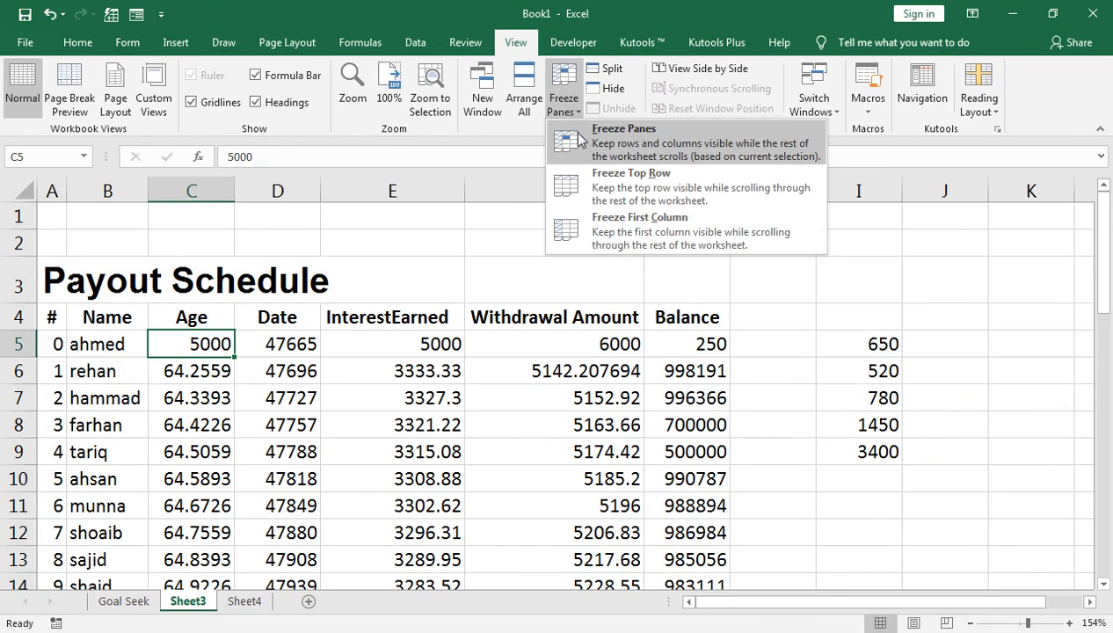
{"action": "left_click", "coordinate": [580, 141]}
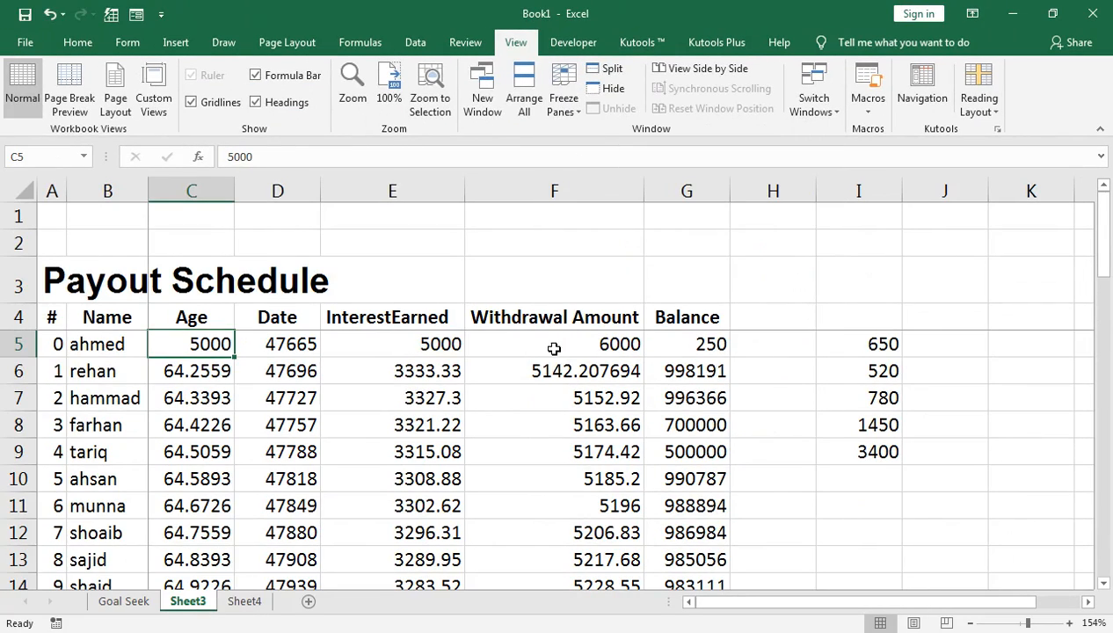
Step: Move along row 6 to column P and back to column A to examine the frozen # and Name columns
{"action": "left_click", "coordinate": [558, 370]}
{"action": "key", "text": "Right"}
{"action": "key", "text": "Right"}
{"action": "key", "text": "Right"}
{"action": "key", "text": "Right"}
{"action": "key", "text": "Right"}
{"action": "key", "text": "Right"}
{"action": "key", "text": "Right"}
{"action": "key", "text": "Right"}
{"action": "key", "text": "Right"}
{"action": "key", "text": "Right"}
{"action": "key", "text": "Right"}
{"action": "key", "text": "Right"}
{"action": "key", "text": "Right"}
{"action": "key", "text": "Right"}
{"action": "key", "text": "Right"}
{"action": "key", "text": "Right"}
{"action": "key", "text": "Right"}
{"action": "key", "text": "Right"}
{"action": "key", "text": "Right"}
{"action": "key", "text": "Right"}
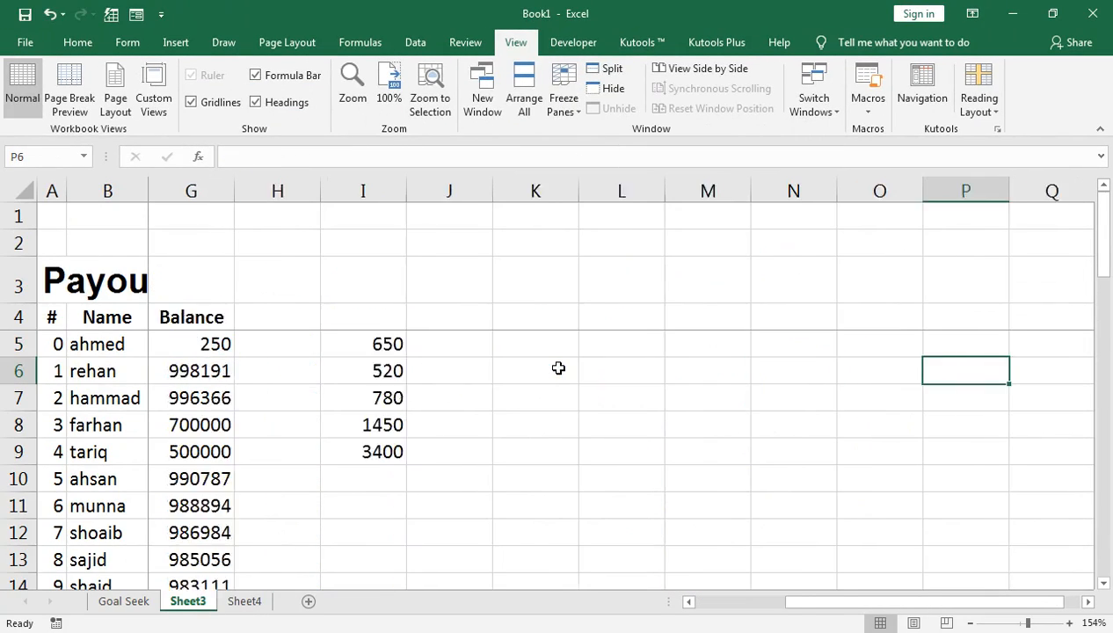
{"action": "key", "text": "Left"}
{"action": "key", "text": "Left"}
{"action": "key", "text": "Left"}
{"action": "key", "text": "Left"}
{"action": "key", "text": "Left"}
{"action": "key", "text": "Left"}
{"action": "key", "text": "Left"}
{"action": "key", "text": "Left"}
{"action": "key", "text": "Left"}
{"action": "key", "text": "Left"}
{"action": "key", "text": "Left"}
{"action": "key", "text": "Left"}
{"action": "key", "text": "Left"}
{"action": "key", "text": "Left"}
{"action": "key", "text": "Left"}
{"action": "key", "text": "Left"}
{"action": "key", "text": "Left"}
{"action": "key", "text": "Left"}
{"action": "key", "text": "Left"}
{"action": "key", "text": "Left"}
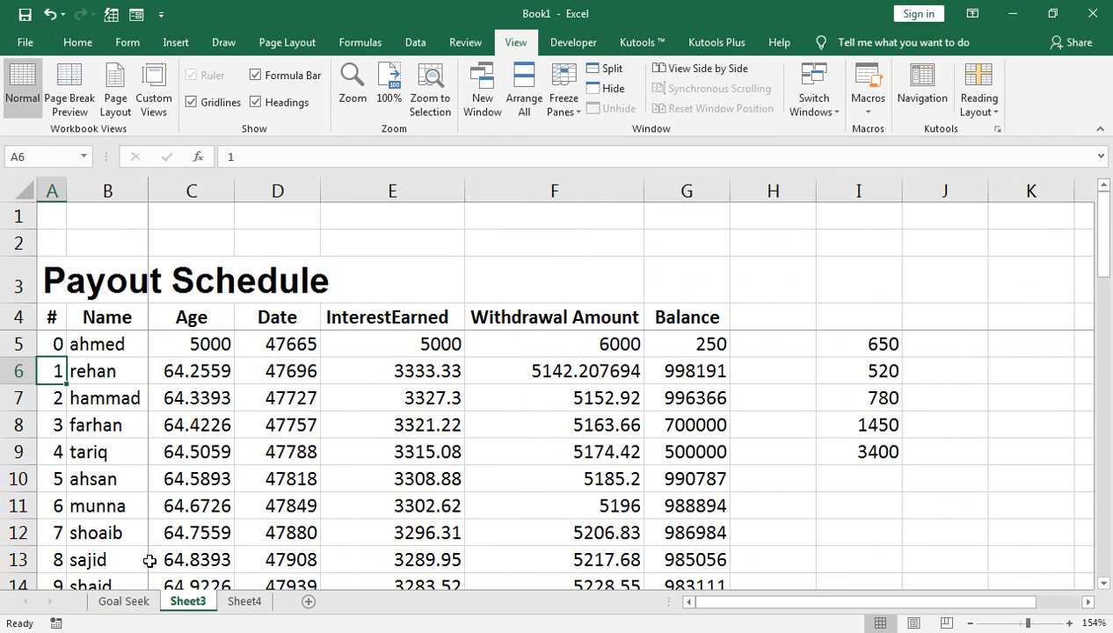
Step: Check the function list on the Goal Seek sheet, then copy the Name header and first four names (B4:B8) on Sheet3
{"action": "left_click", "coordinate": [127, 601]}
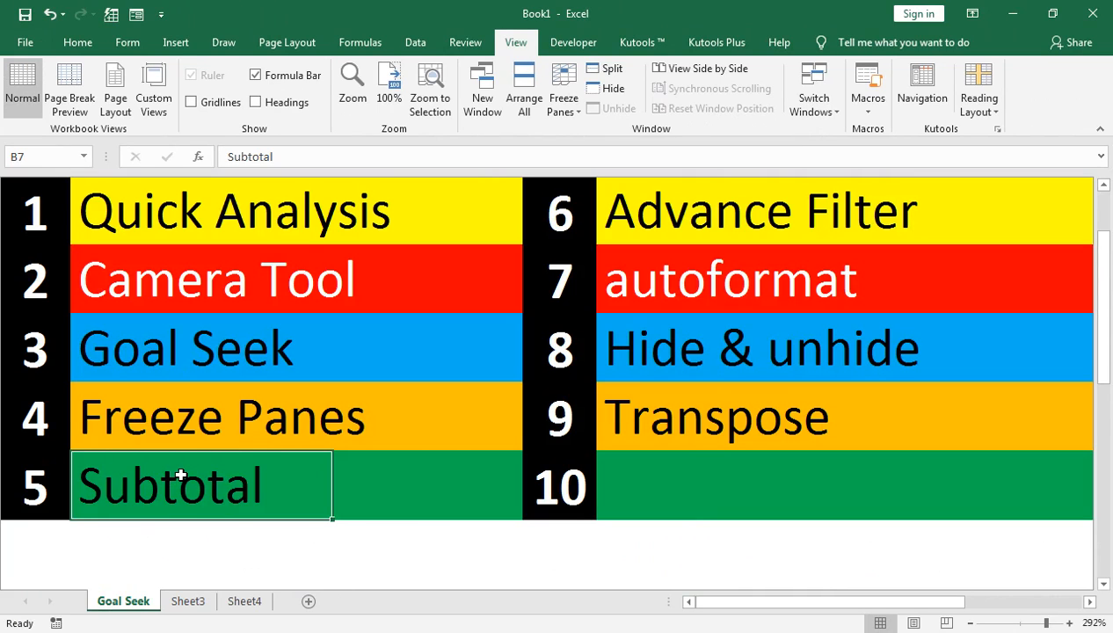
{"action": "key", "text": "ctrl+Page_Down"}
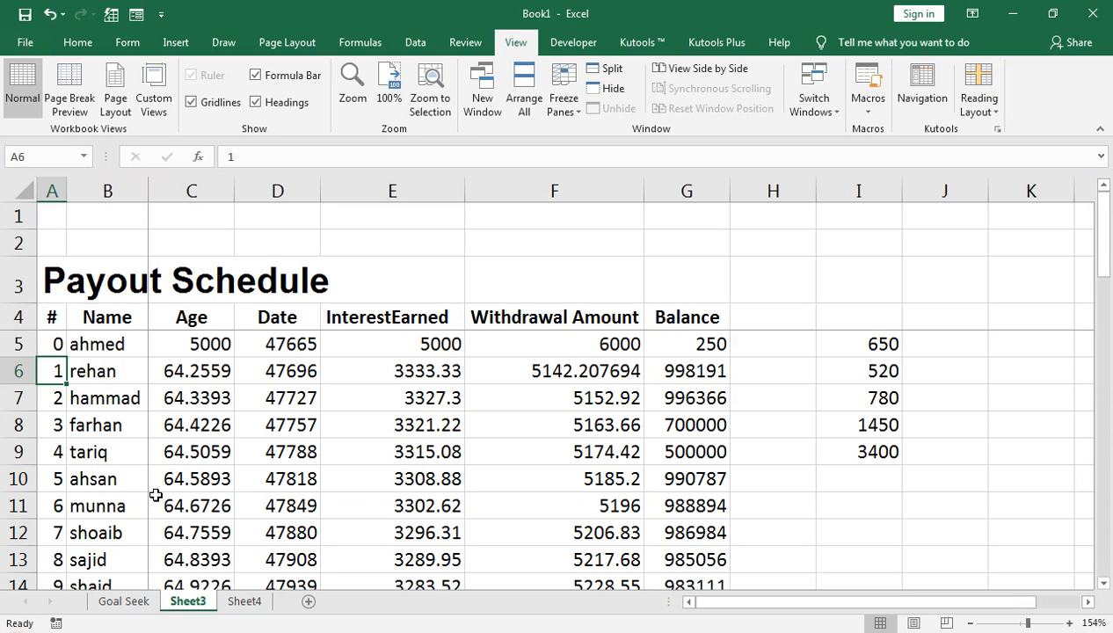
{"action": "left_click", "coordinate": [115, 346]}
{"action": "key", "text": "Up"}
{"action": "key", "text": "shift+Down"}
{"action": "key", "text": "shift+Down"}
{"action": "key", "text": "shift+Down"}
{"action": "key", "text": "shift+Down"}
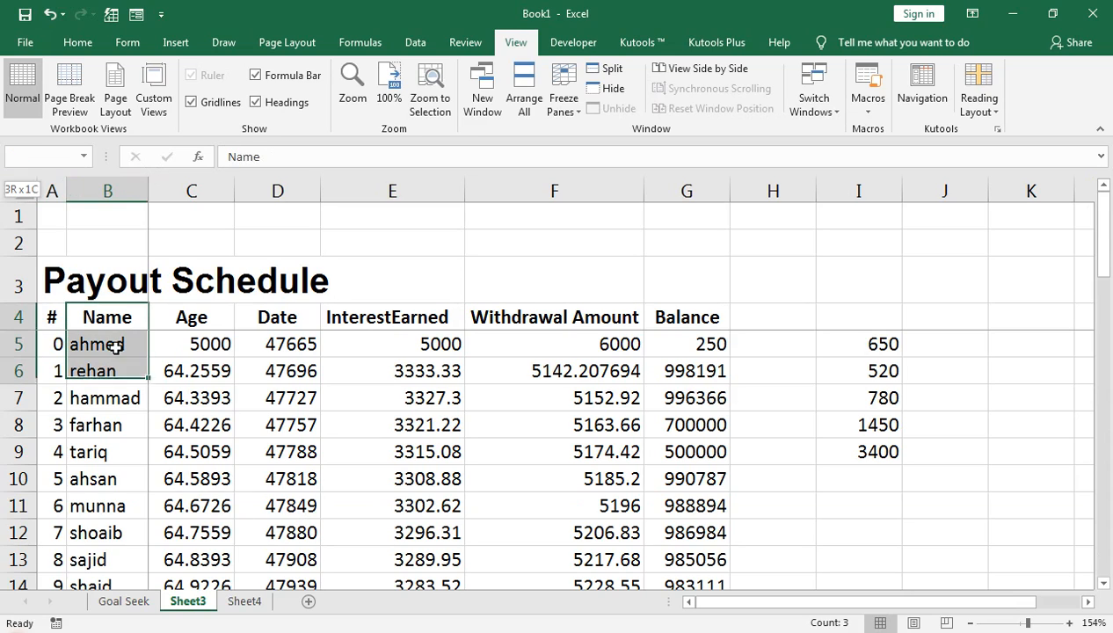
{"action": "key", "text": "ctrl+c"}
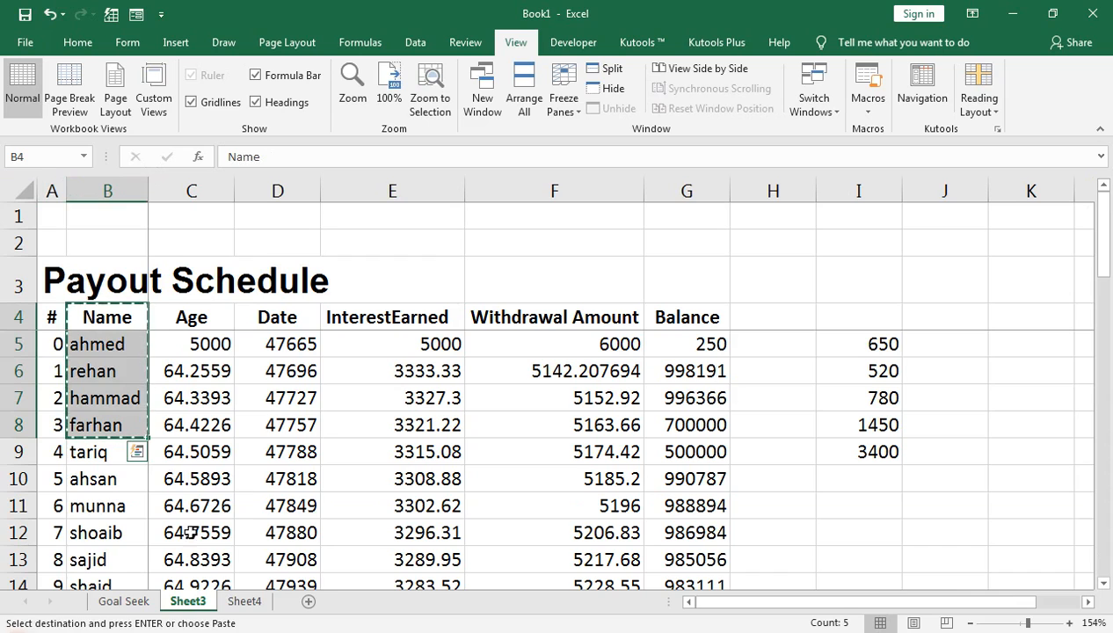
Step: Add a new worksheet and paste the copied Name header and names starting at cell A1
{"action": "left_click", "coordinate": [307, 602]}
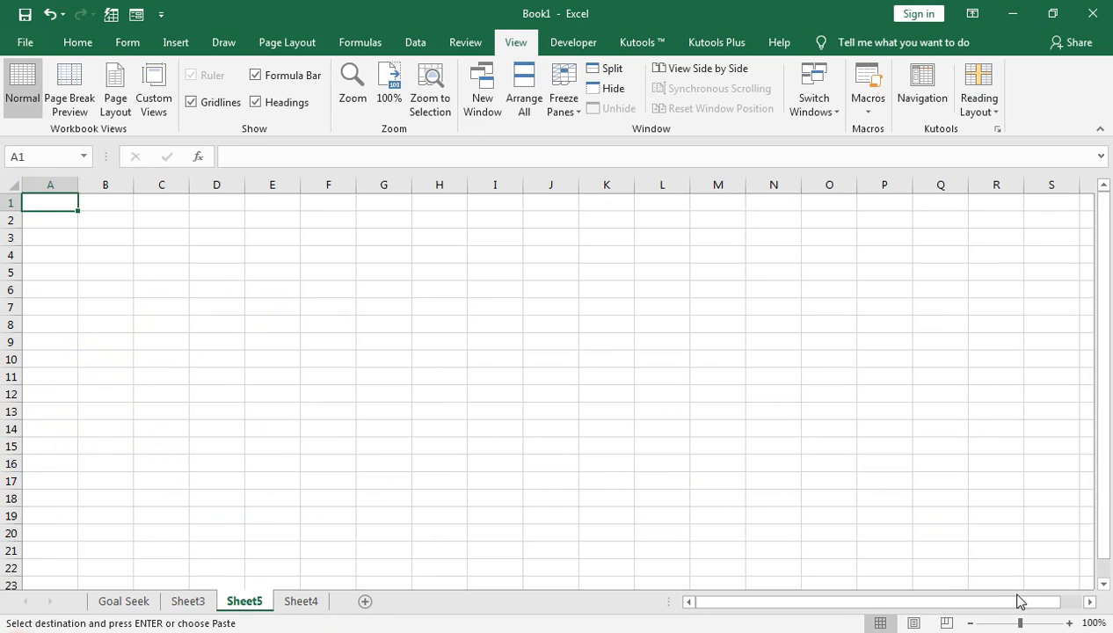
{"action": "left_click_drag", "start_coordinate": [1020, 621], "coordinate": [1043, 622]}
{"action": "key", "text": "ctrl+v"}
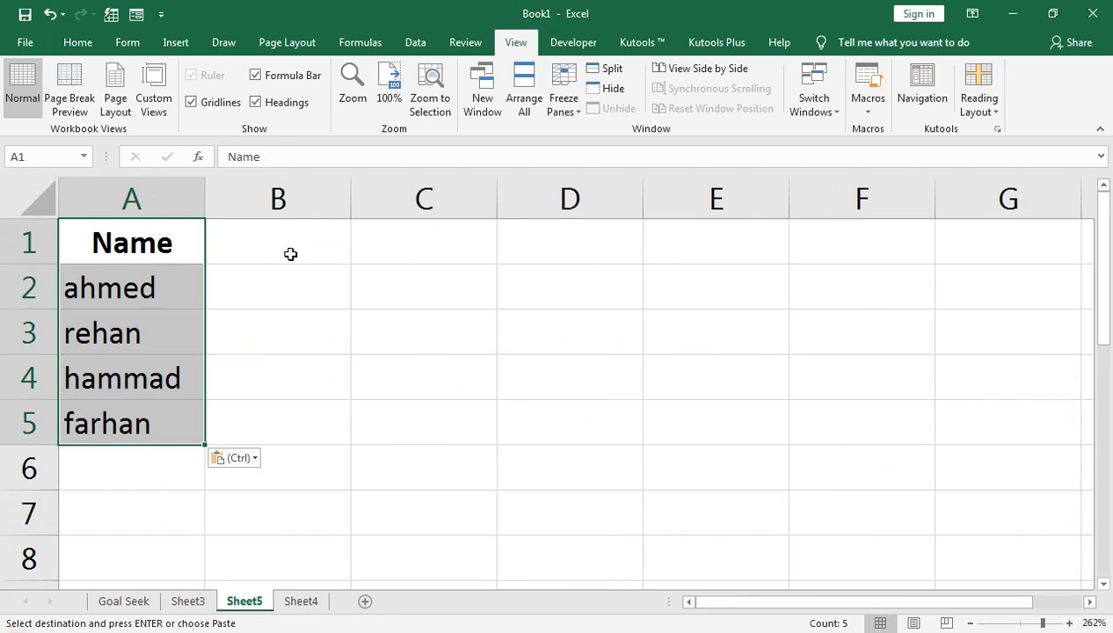
Step: Add a Total column in B1 and enter 200, 300, 500 and 450 in cells B2 to B5
{"action": "left_click", "coordinate": [272, 231]}
{"action": "type", "text": "t"}
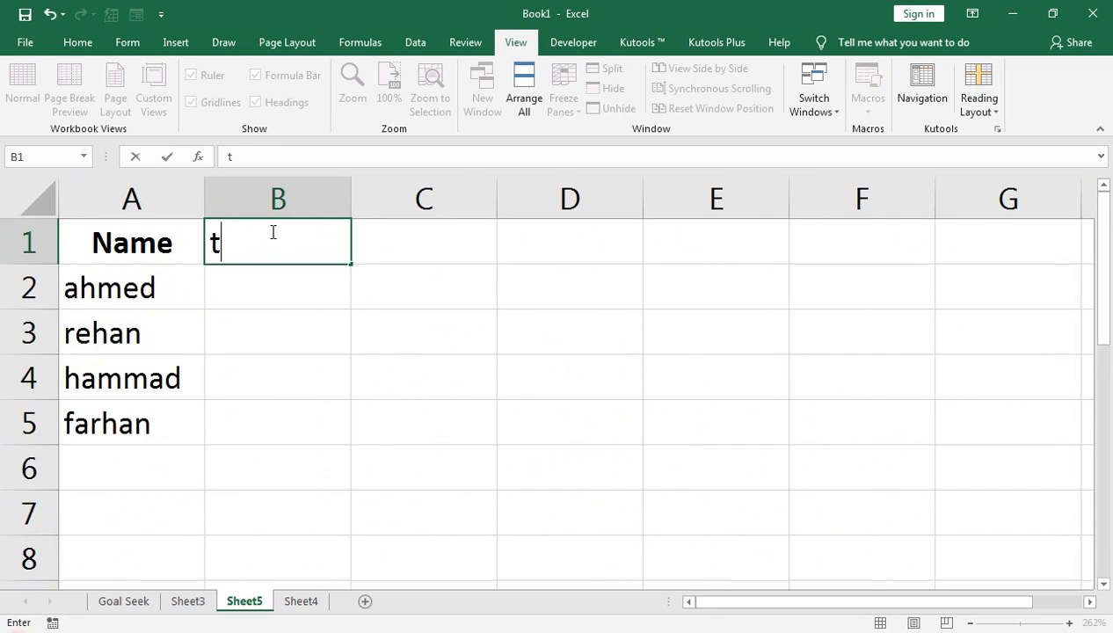
{"action": "type", "text": "TOt"}
{"action": "key", "text": "BackSpace"}
{"action": "type", "text": "otal"}
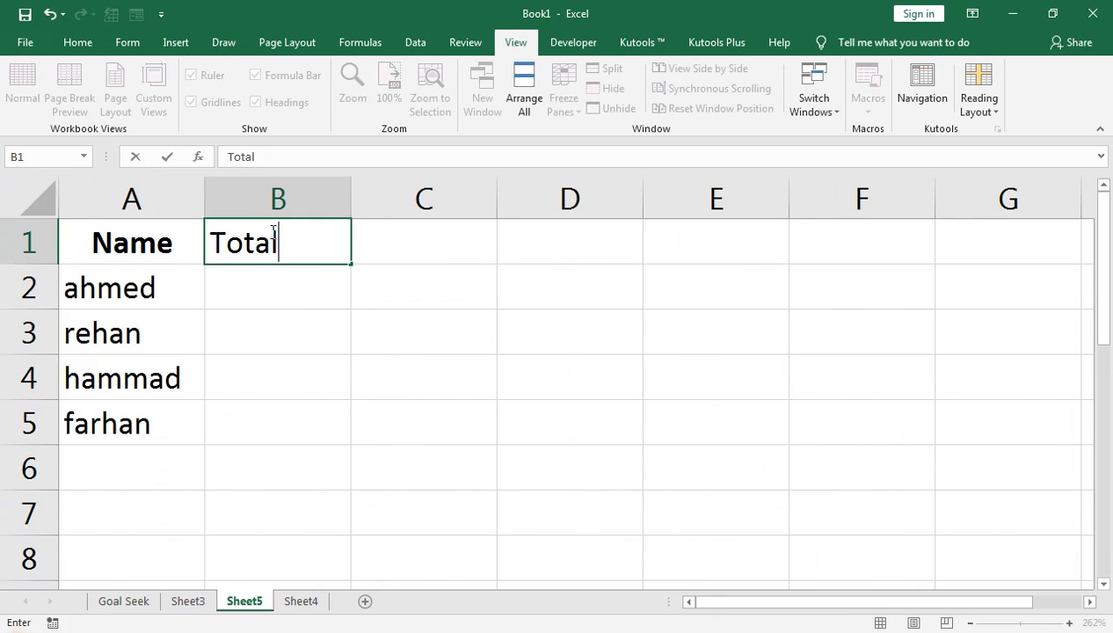
{"action": "key", "text": "Return"}
{"action": "type", "text": "200"}
{"action": "key", "text": "Return"}
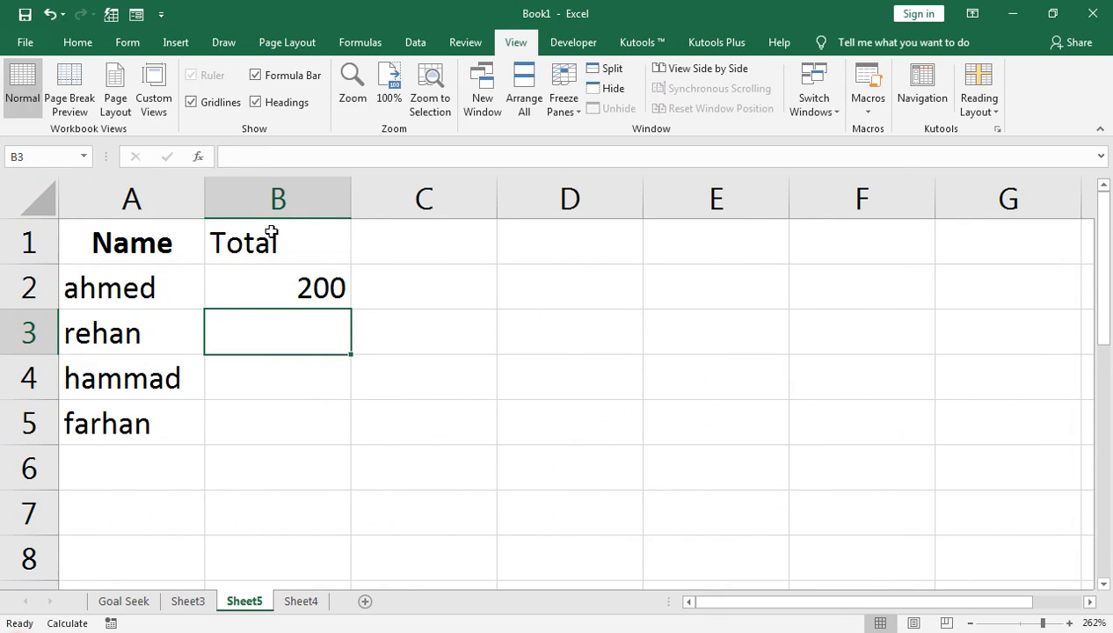
{"action": "type", "text": "300"}
{"action": "key", "text": "Return"}
{"action": "type", "text": "500"}
{"action": "key", "text": "Return"}
{"action": "type", "text": "450"}
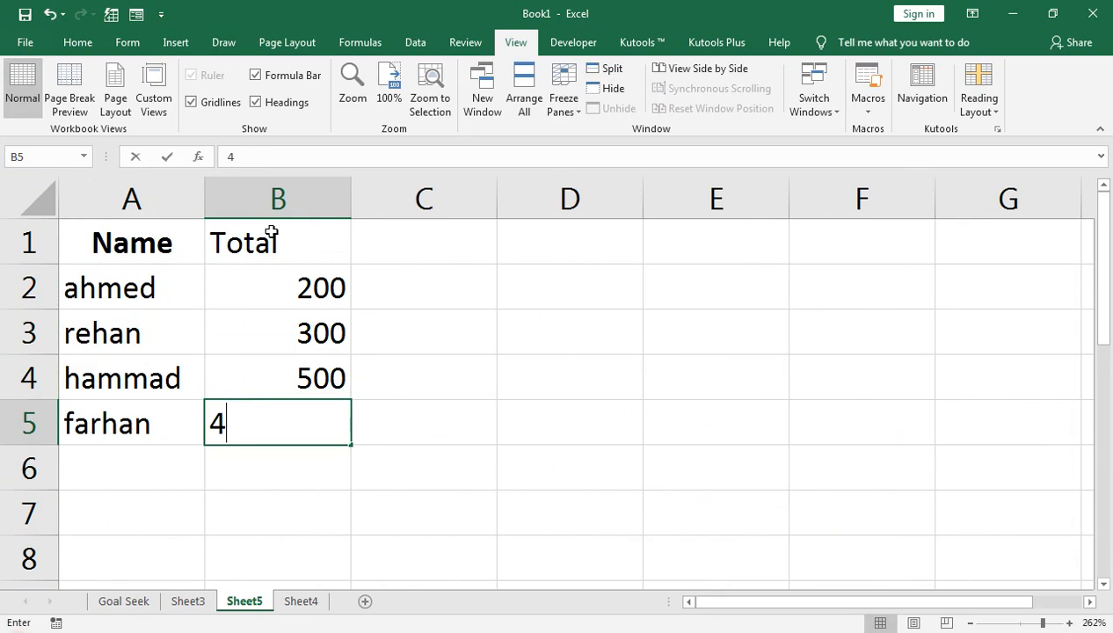
{"action": "key", "text": "Return"}
Step: Copy the four records in A2:B5 and paste them below the list starting at cell A6
{"action": "key", "text": "Up"}
{"action": "key", "text": "Left"}
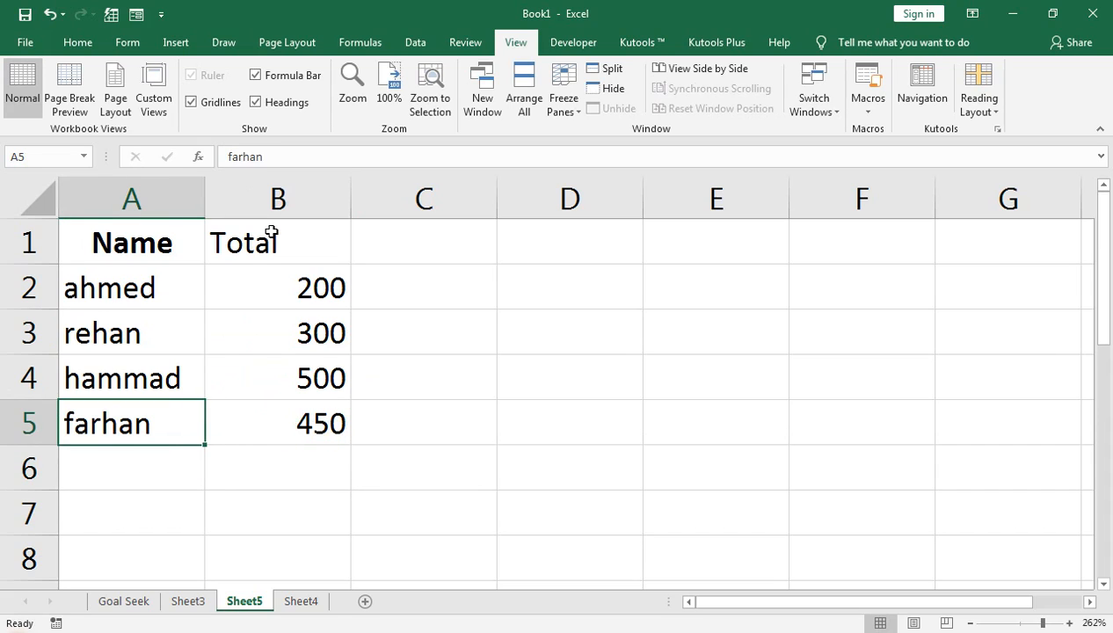
{"action": "key", "text": "ctrl+Home"}
{"action": "key", "text": "Down"}
{"action": "key", "text": "shift+Right"}
{"action": "key", "text": "shift+Down"}
{"action": "key", "text": "shift+Down"}
{"action": "key", "text": "shift+Down"}
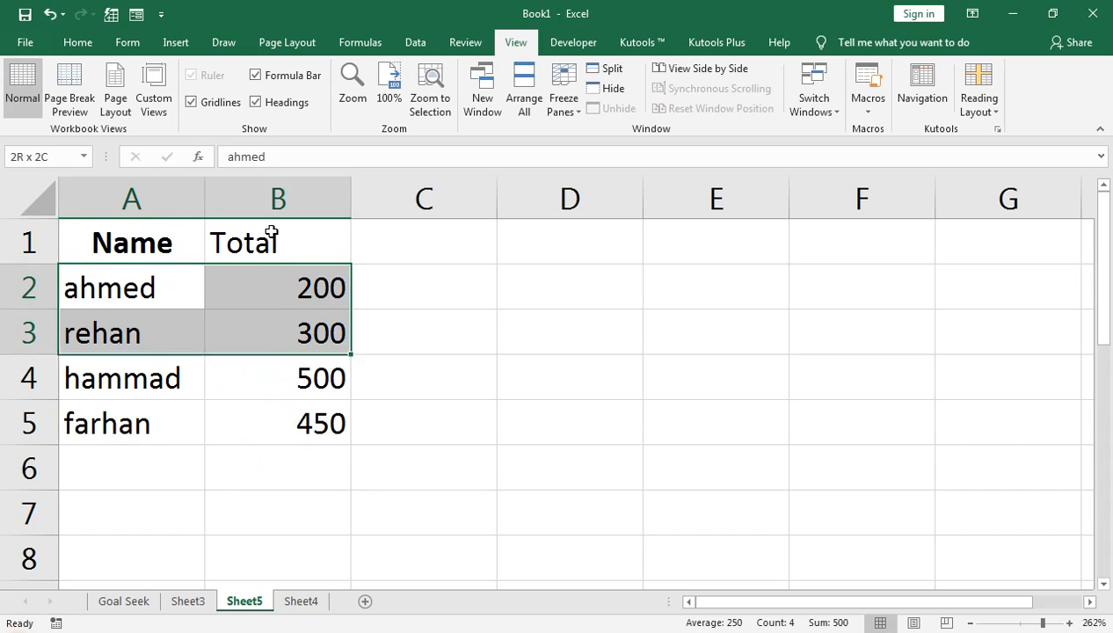
{"action": "key", "text": "ctrl+c"}
{"action": "key", "text": "Down"}
{"action": "key", "text": "Down"}
{"action": "key", "text": "Down"}
{"action": "key", "text": "Down"}
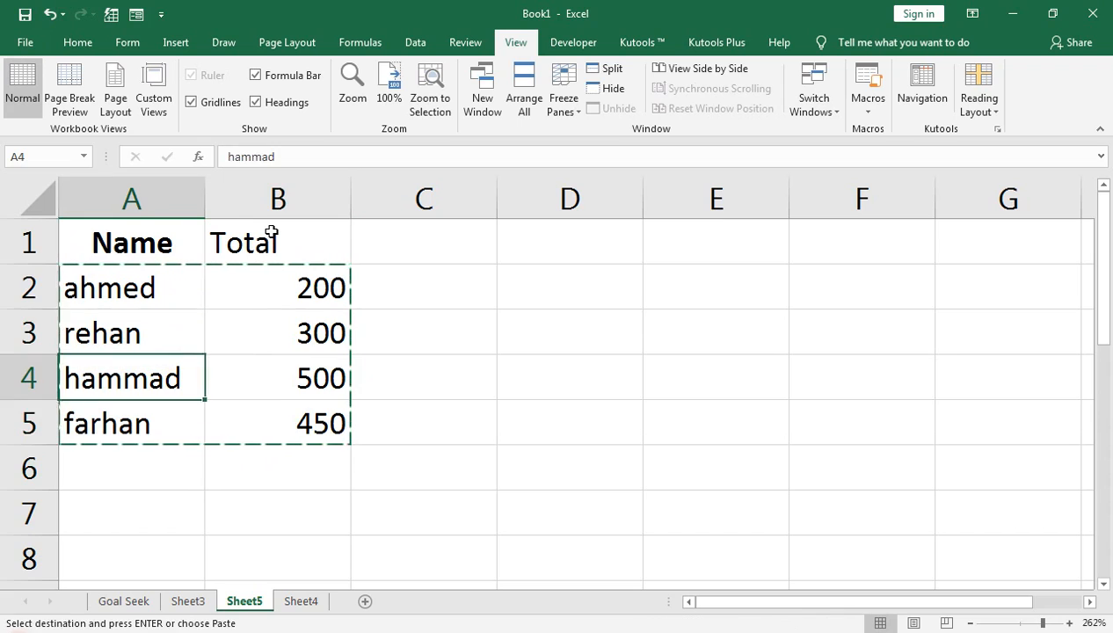
{"action": "key", "text": "ctrl+v"}
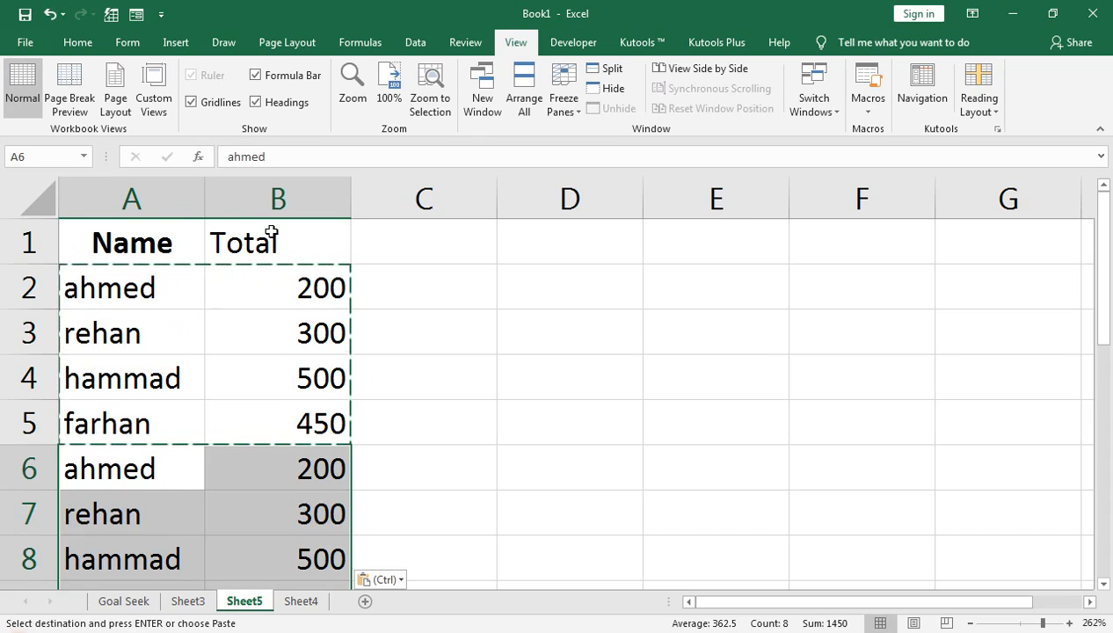
{"action": "left_click_drag", "start_coordinate": [1040, 623], "coordinate": [1030, 623]}
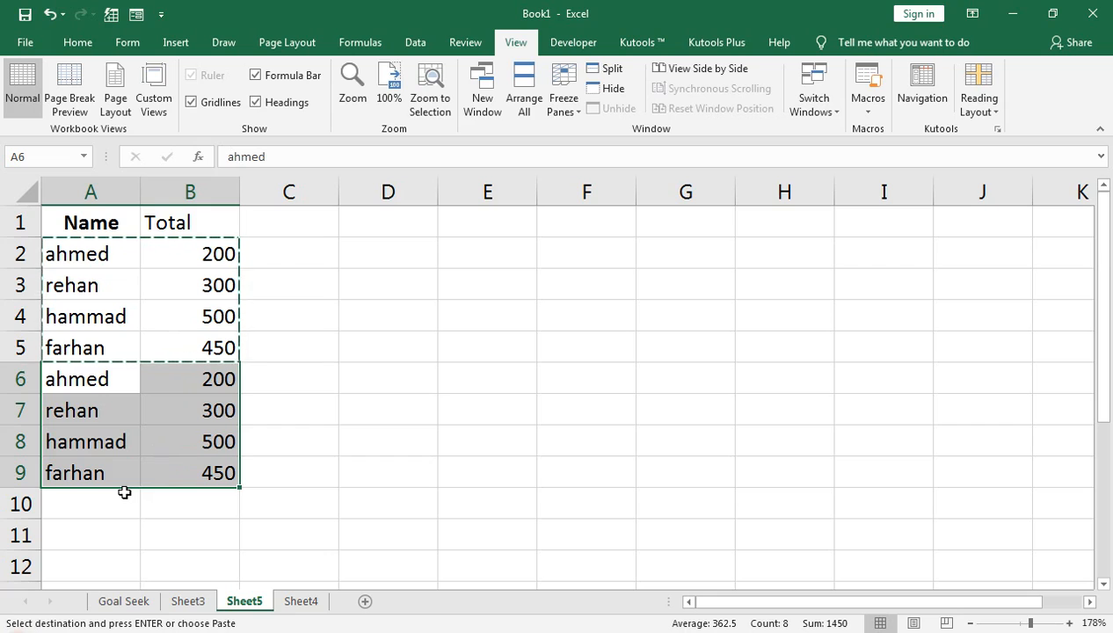
Step: Sort the list by the Name column in ascending order
{"action": "left_click", "coordinate": [102, 222]}
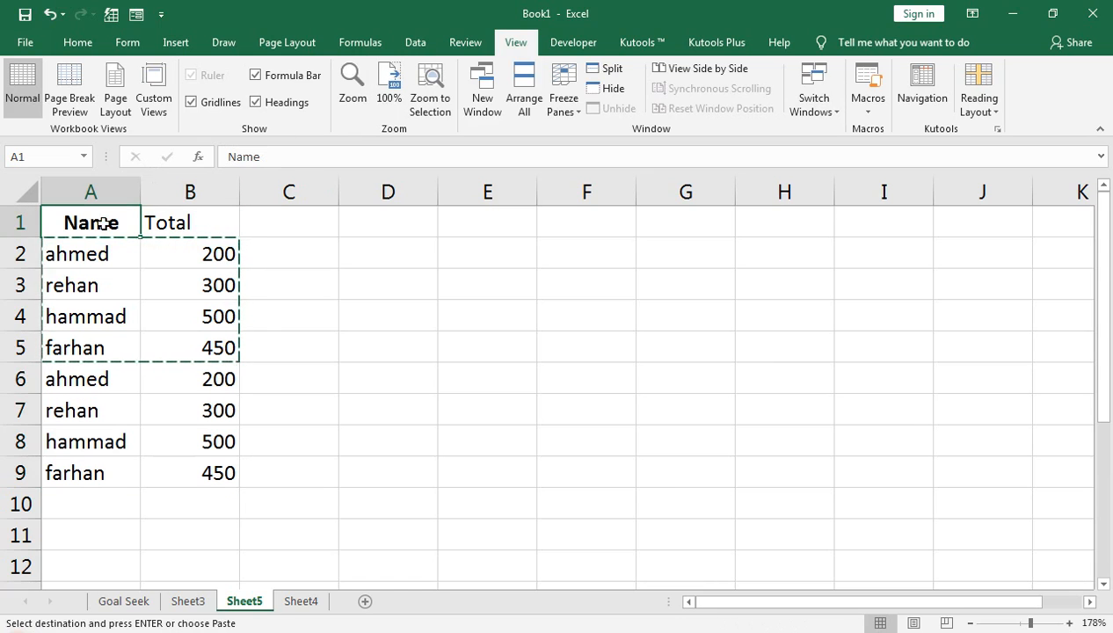
{"action": "left_click", "coordinate": [369, 42]}
{"action": "left_click", "coordinate": [410, 48]}
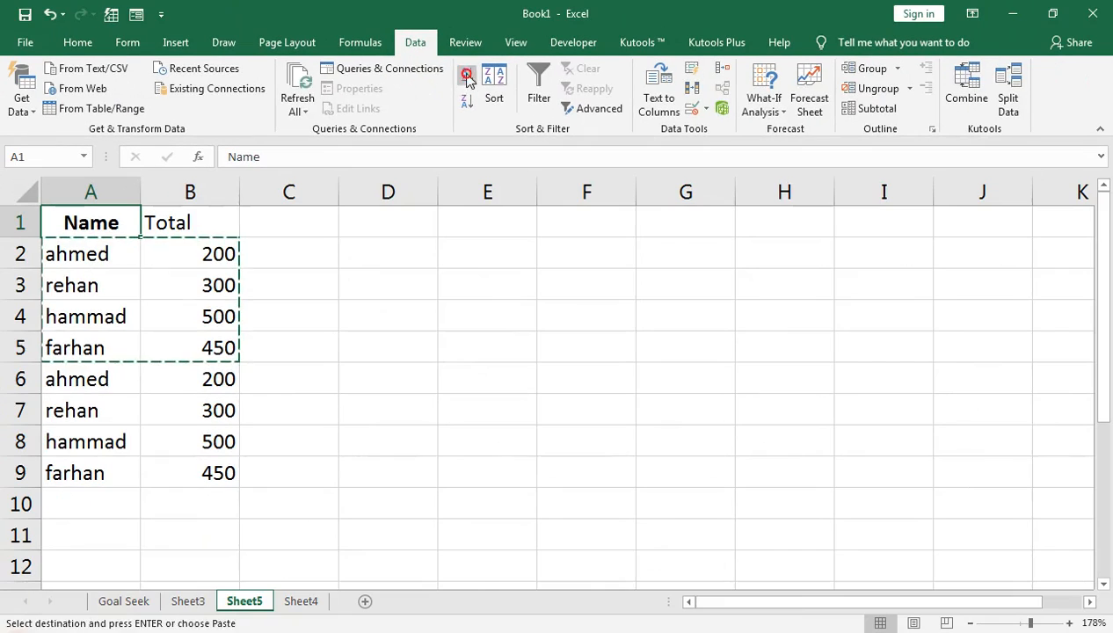
{"action": "left_click", "coordinate": [467, 79]}
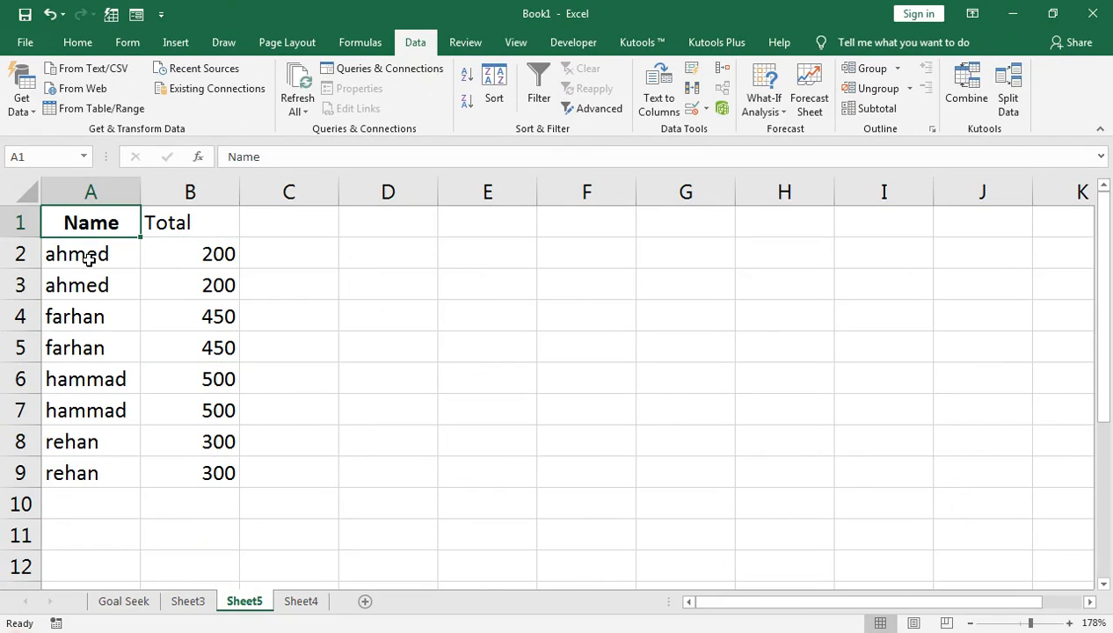
Step: Subtotal the range A1:B9 with the Sum of Total at each change in Name, and autofit column A
{"action": "key", "text": "shift+Right"}
{"action": "key", "text": "shift+Down"}
{"action": "key", "text": "shift+Down"}
{"action": "key", "text": "shift+Down"}
{"action": "key", "text": "shift+Down"}
{"action": "key", "text": "shift+Down"}
{"action": "key", "text": "shift+Down"}
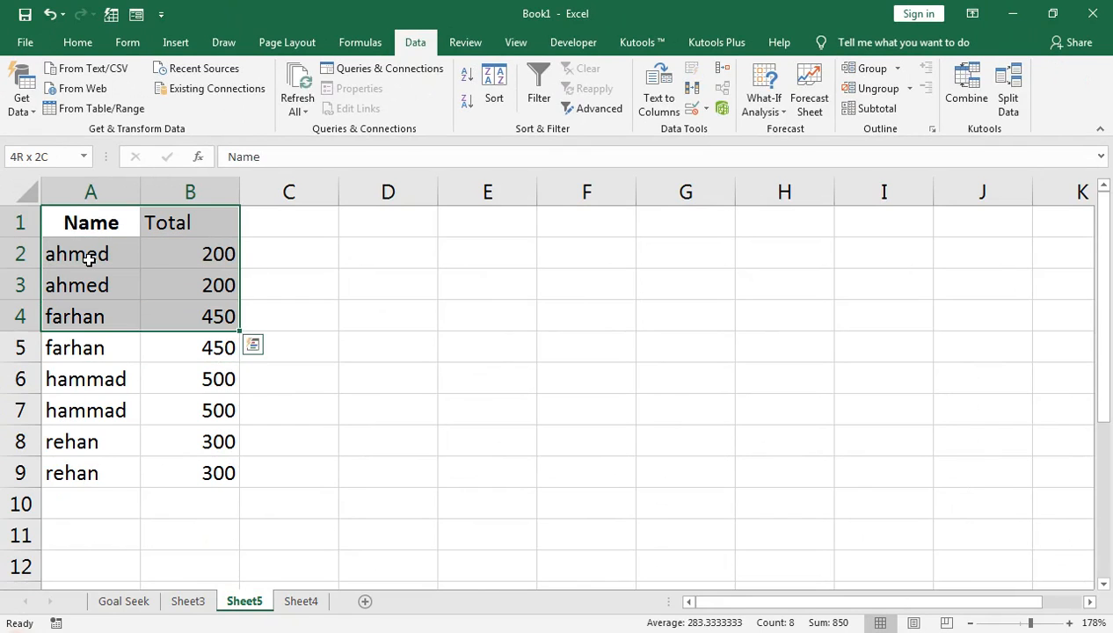
{"action": "key", "text": "shift+Down"}
{"action": "key", "text": "shift+Down"}
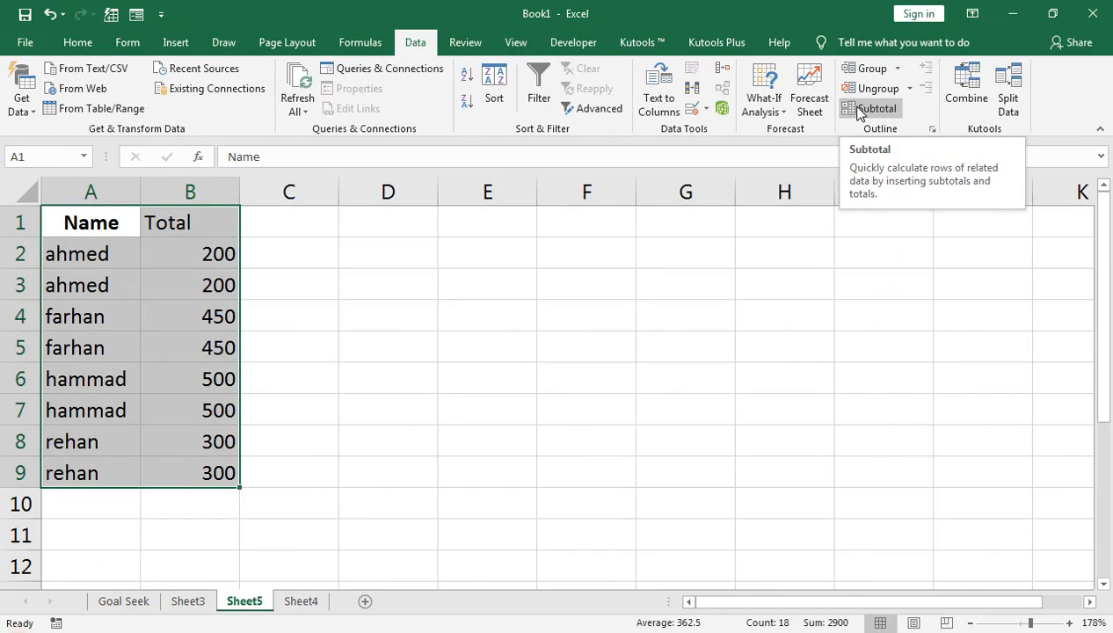
{"action": "left_click", "coordinate": [860, 110]}
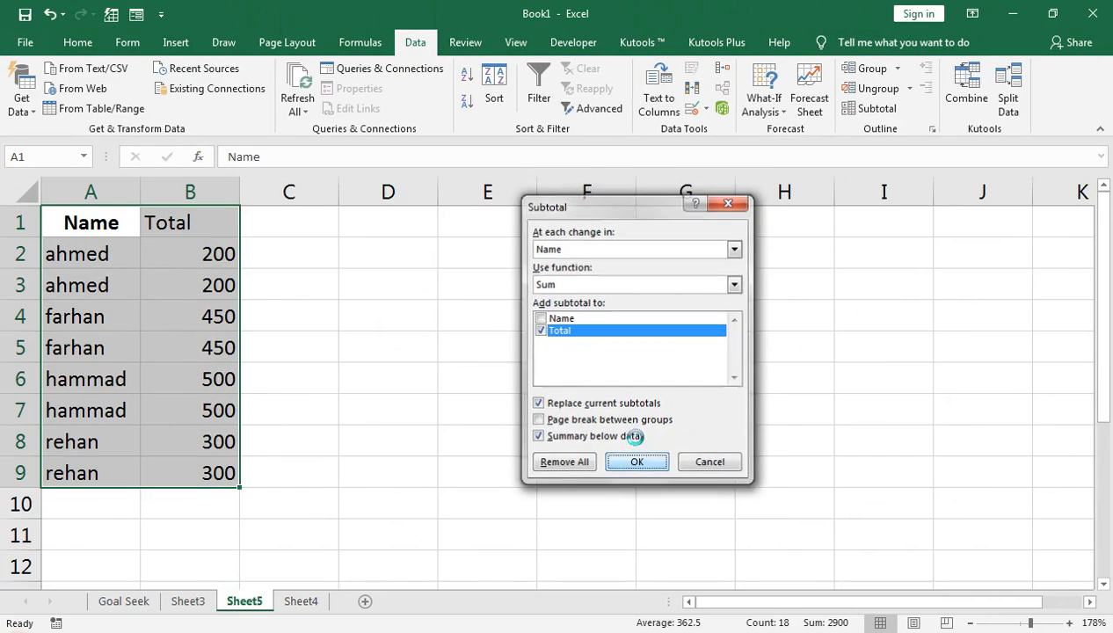
{"action": "left_click", "coordinate": [629, 459]}
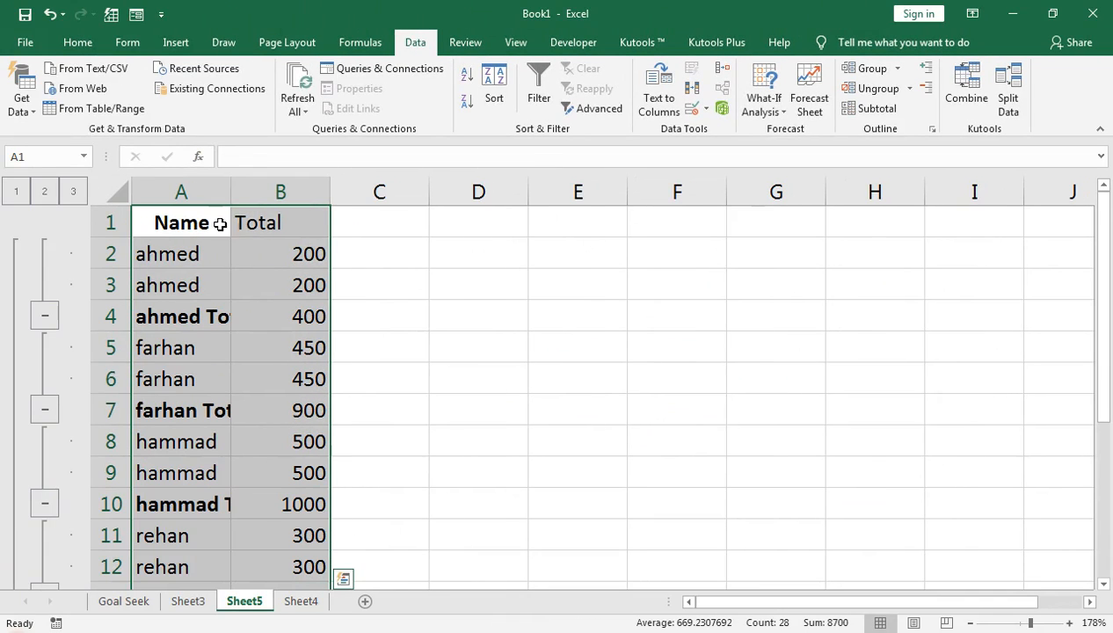
{"action": "double_click", "coordinate": [230, 191]}
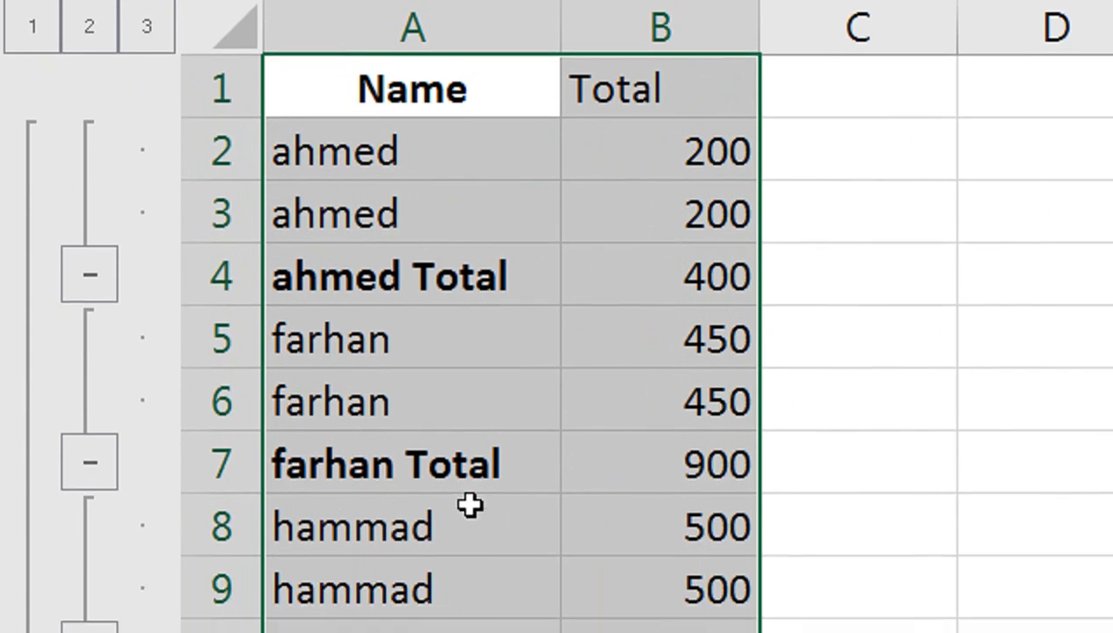
{"action": "scroll", "coordinate": [363, 598], "scroll_direction": "down", "scroll_amount": 1}
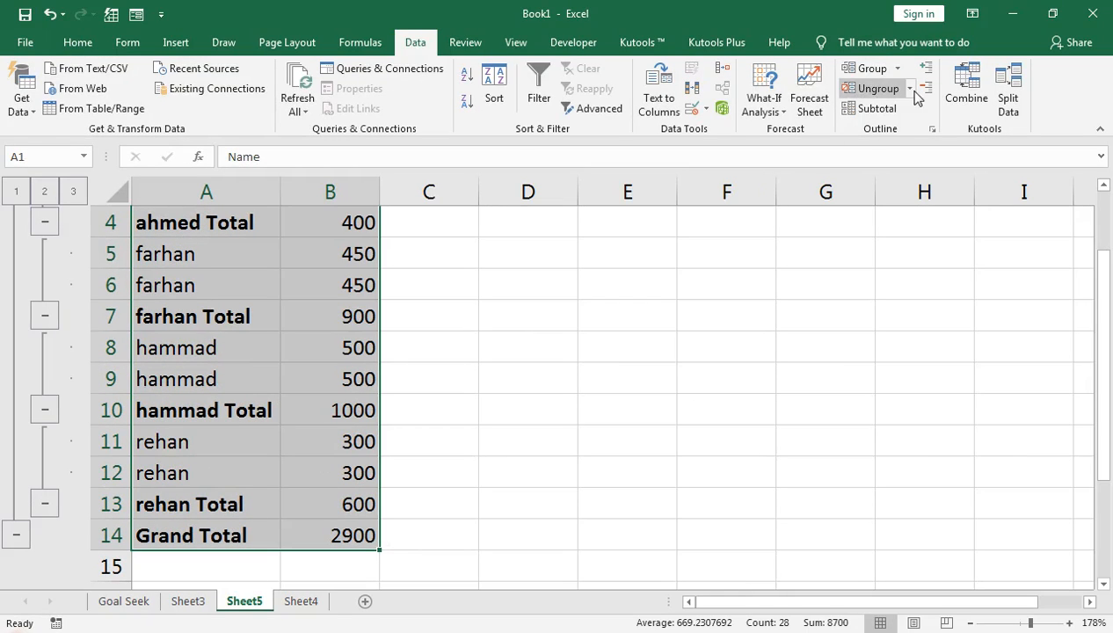
{"action": "left_click", "coordinate": [870, 108]}
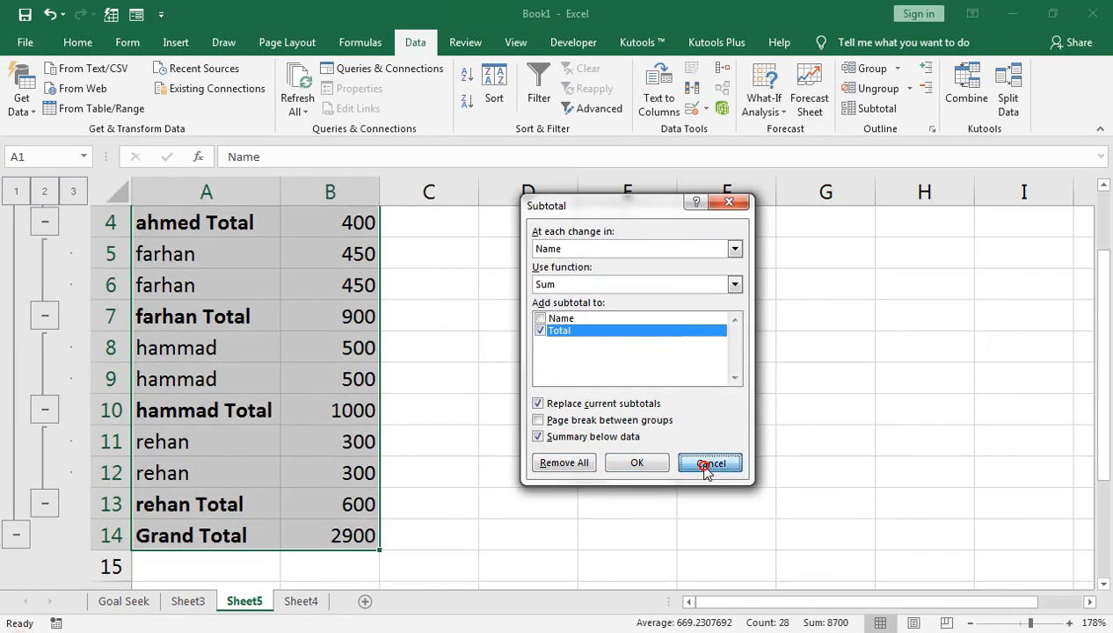
{"action": "left_click", "coordinate": [813, 315]}
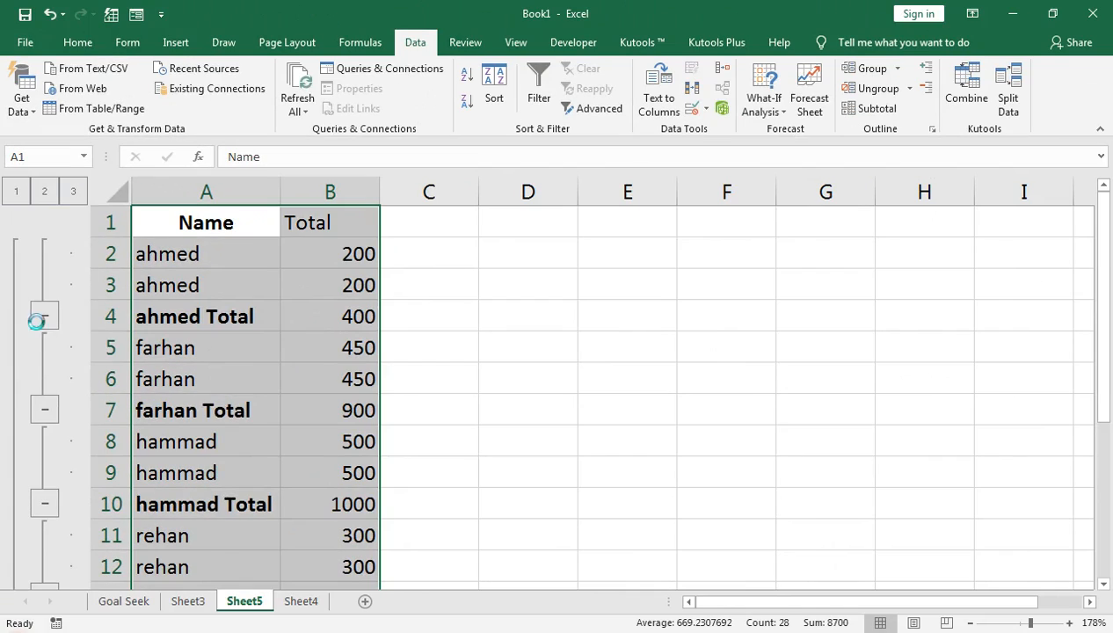
Step: Collapse the outline group of each of the four names and the overall group down to the Grand Total row
{"action": "left_click", "coordinate": [88, 299]}
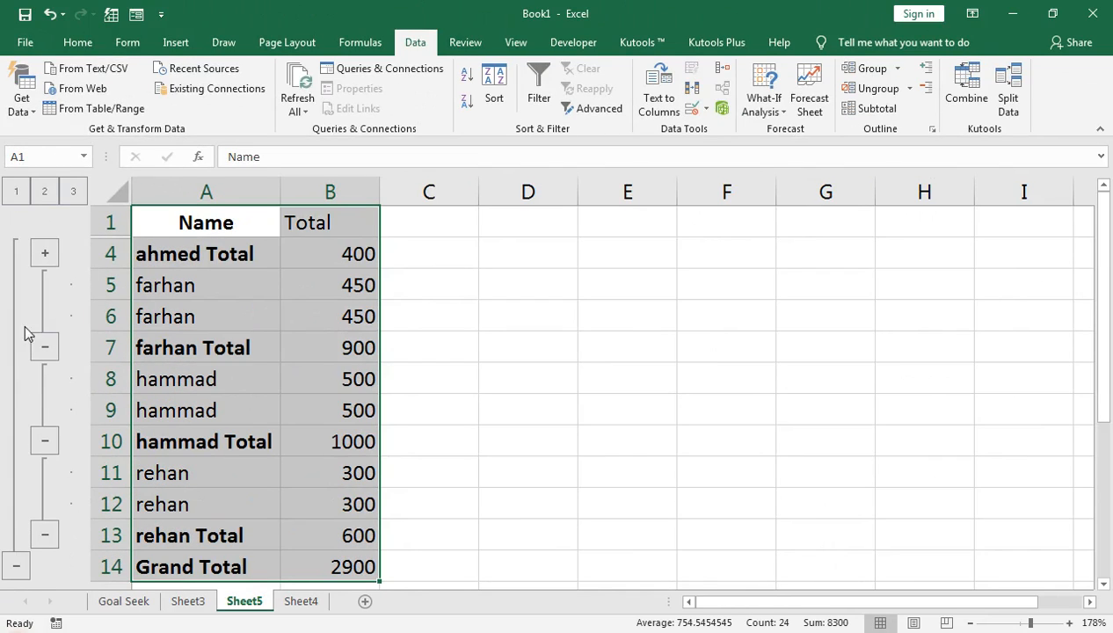
{"action": "left_click", "coordinate": [49, 348]}
{"action": "left_click", "coordinate": [48, 378]}
{"action": "left_click", "coordinate": [49, 409]}
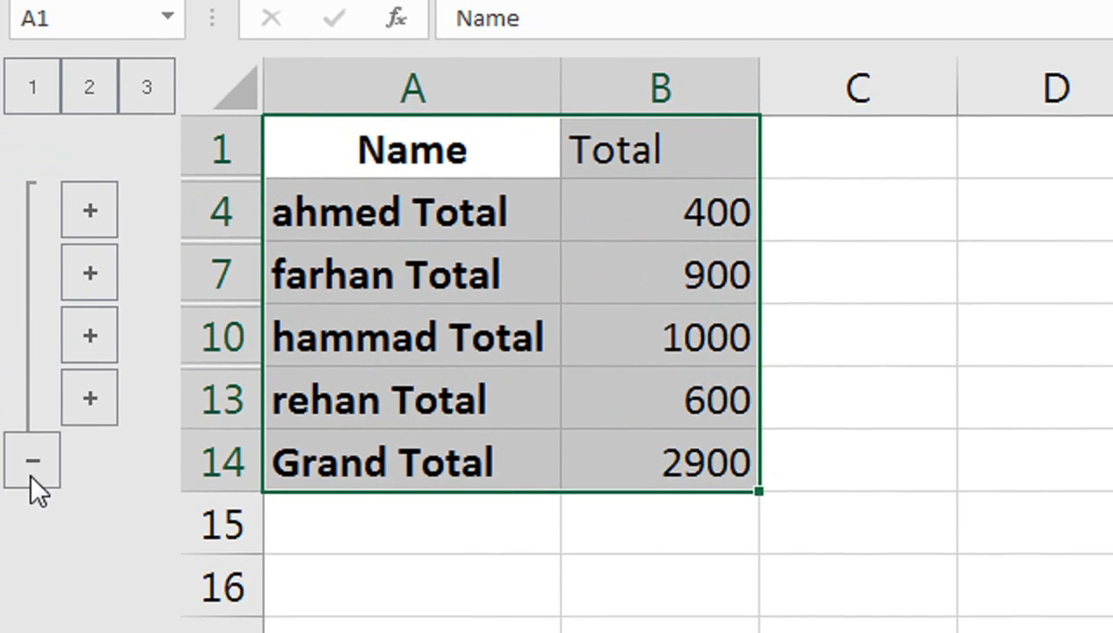
{"action": "left_click", "coordinate": [47, 461]}
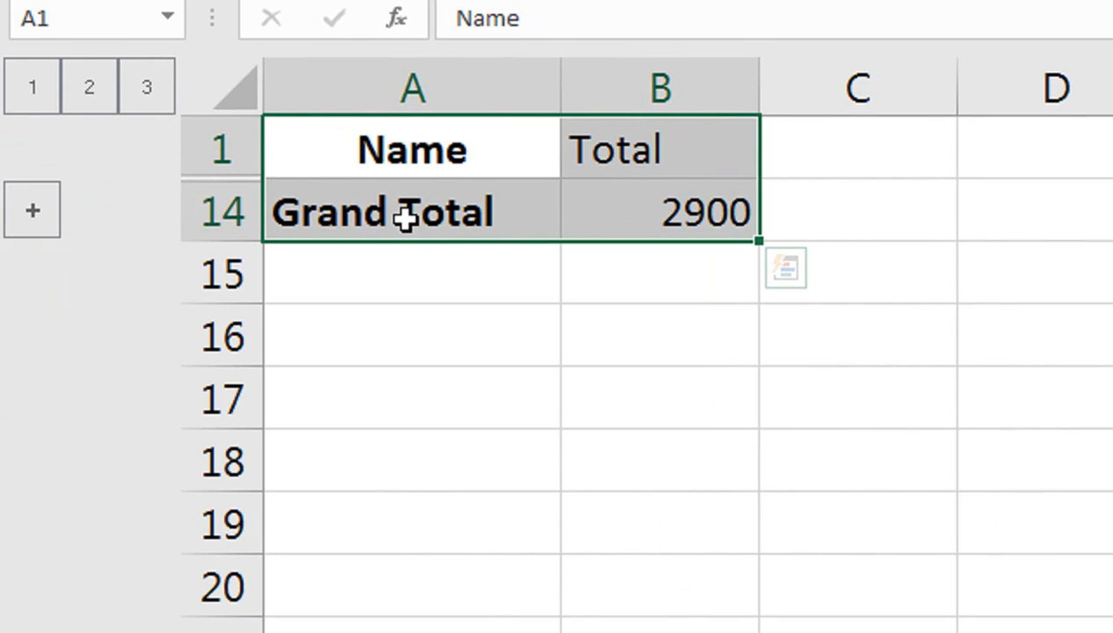
Step: Expand the Grand Total group and all four name groups to show every record again
{"action": "left_click", "coordinate": [16, 216]}
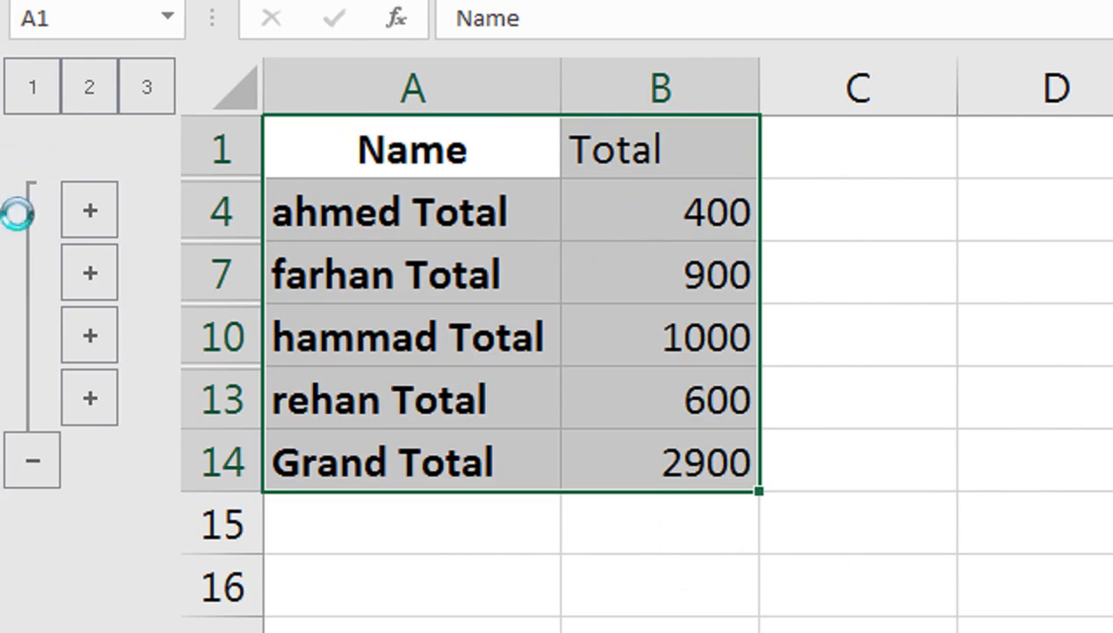
{"action": "left_click", "coordinate": [97, 417]}
{"action": "left_click", "coordinate": [87, 345]}
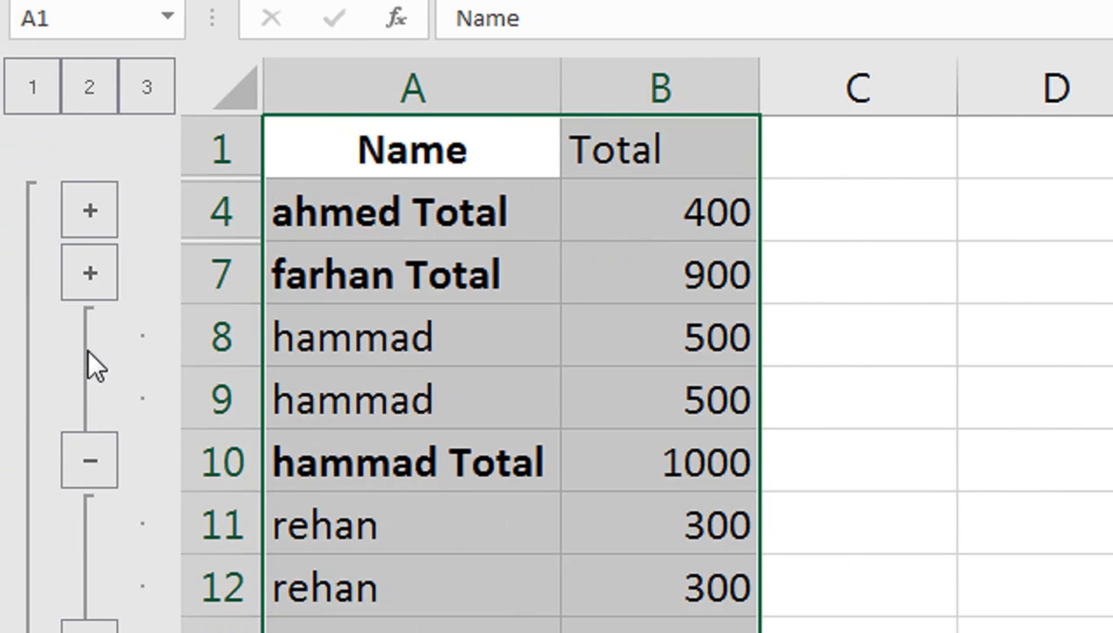
{"action": "left_click", "coordinate": [90, 272]}
{"action": "left_click", "coordinate": [90, 211]}
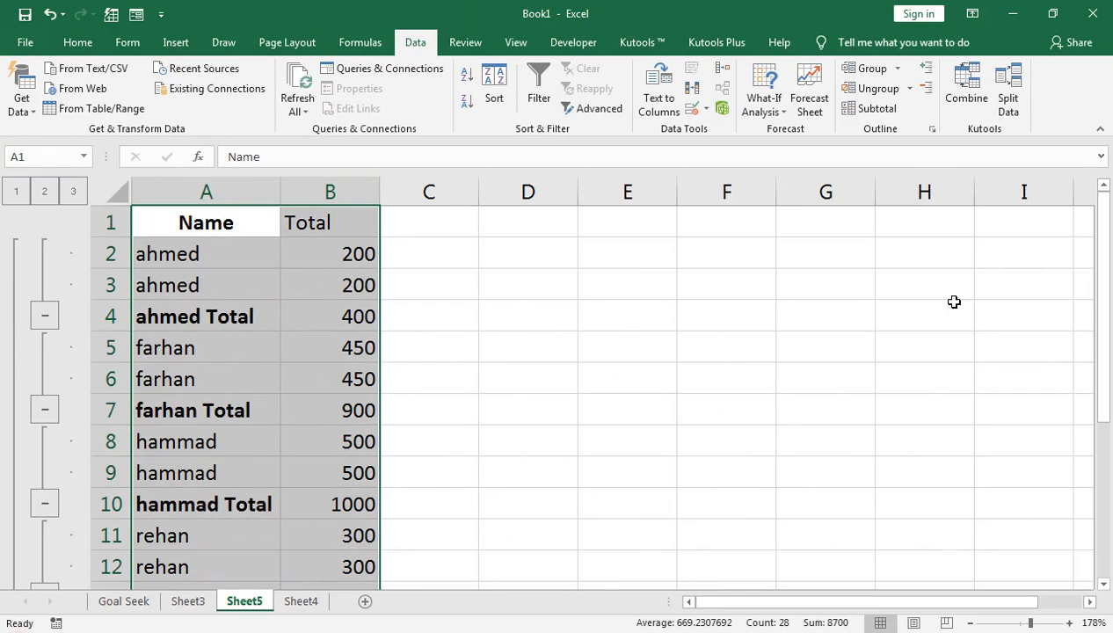
Step: Remove all subtotals from the Name and Total list and select cell B6
{"action": "left_click", "coordinate": [879, 106]}
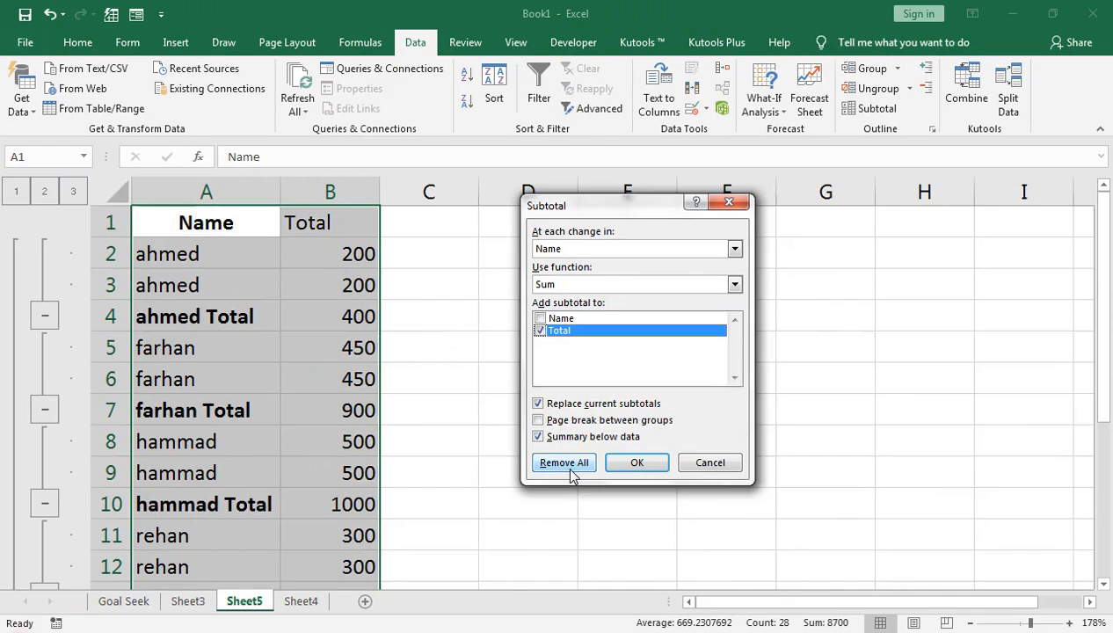
{"action": "left_click", "coordinate": [554, 316]}
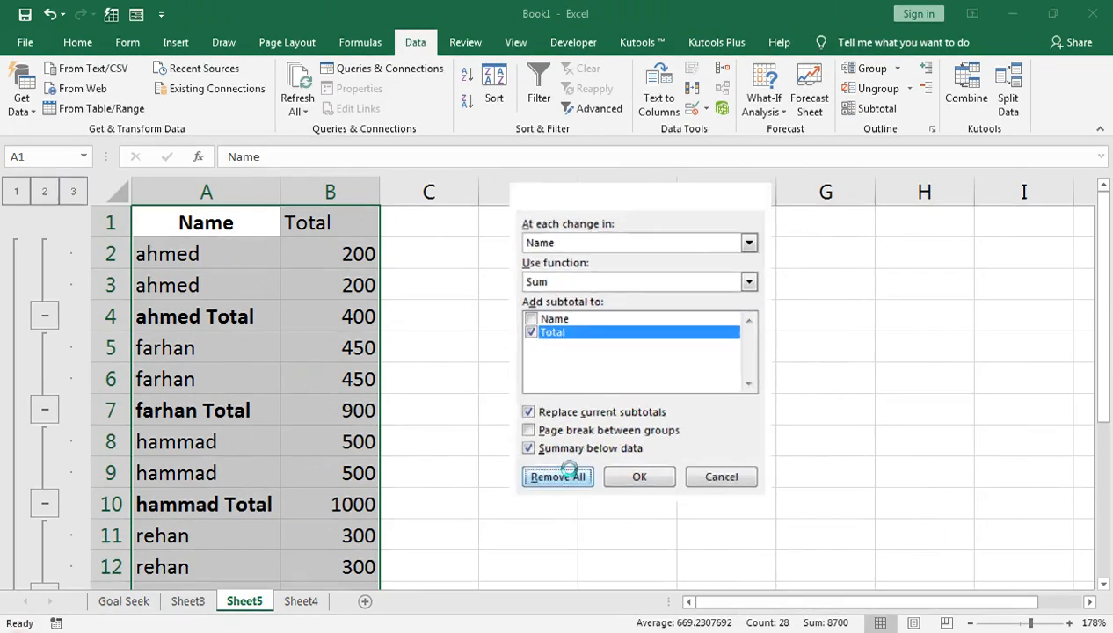
{"action": "left_click", "coordinate": [208, 371]}
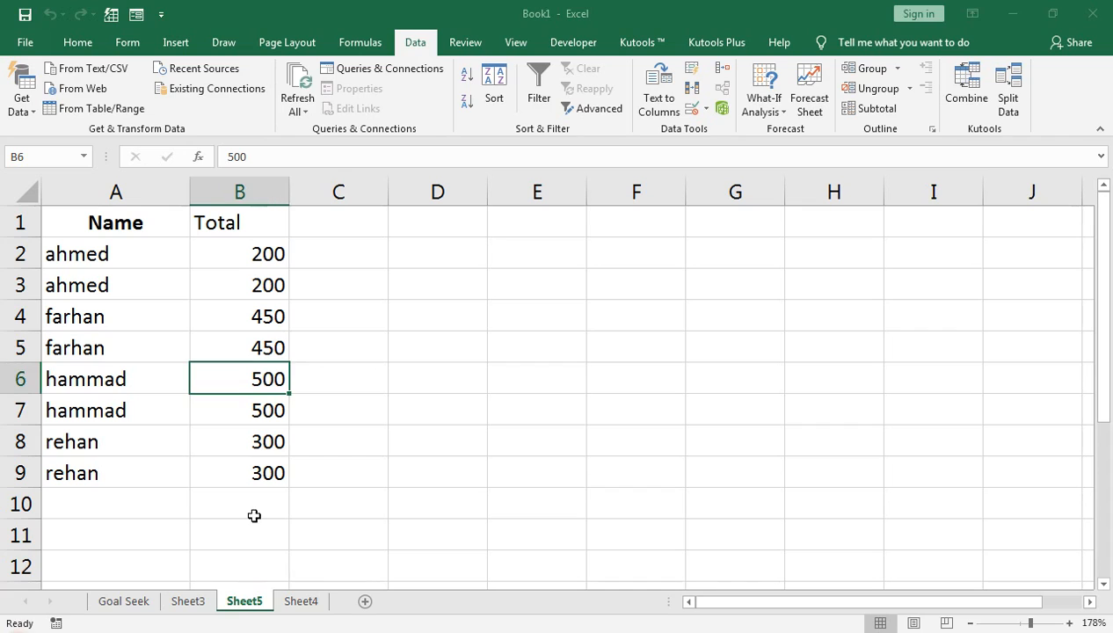
Step: View the list of power functions on the Goal Seek sheet and switch to Sheet3
{"action": "left_click", "coordinate": [151, 602]}
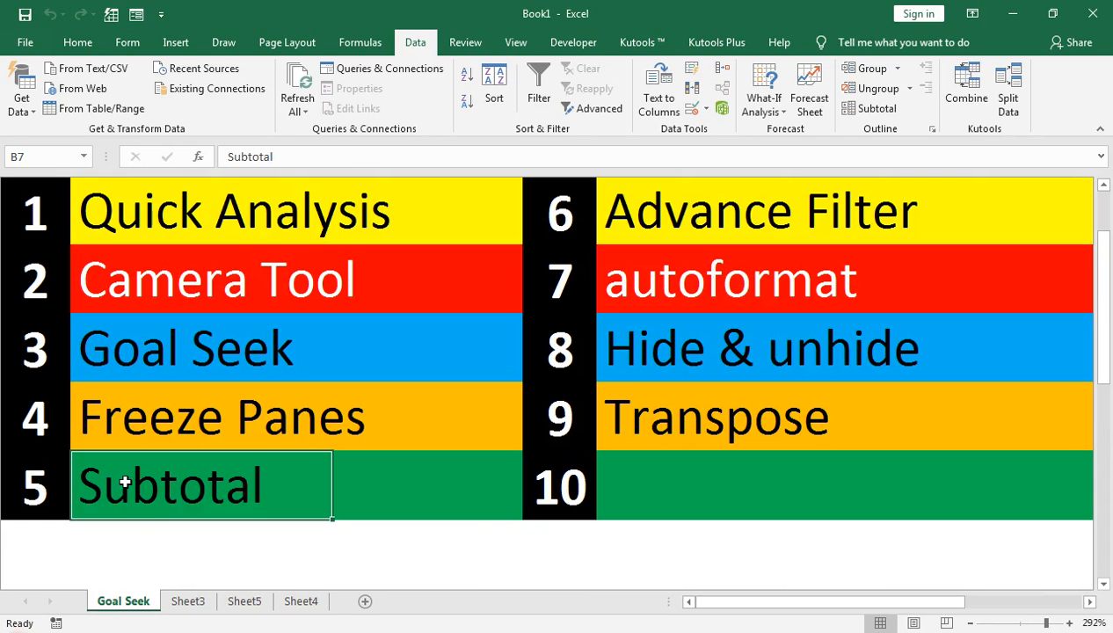
{"action": "scroll", "coordinate": [486, 411], "scroll_direction": "up", "scroll_amount": 1}
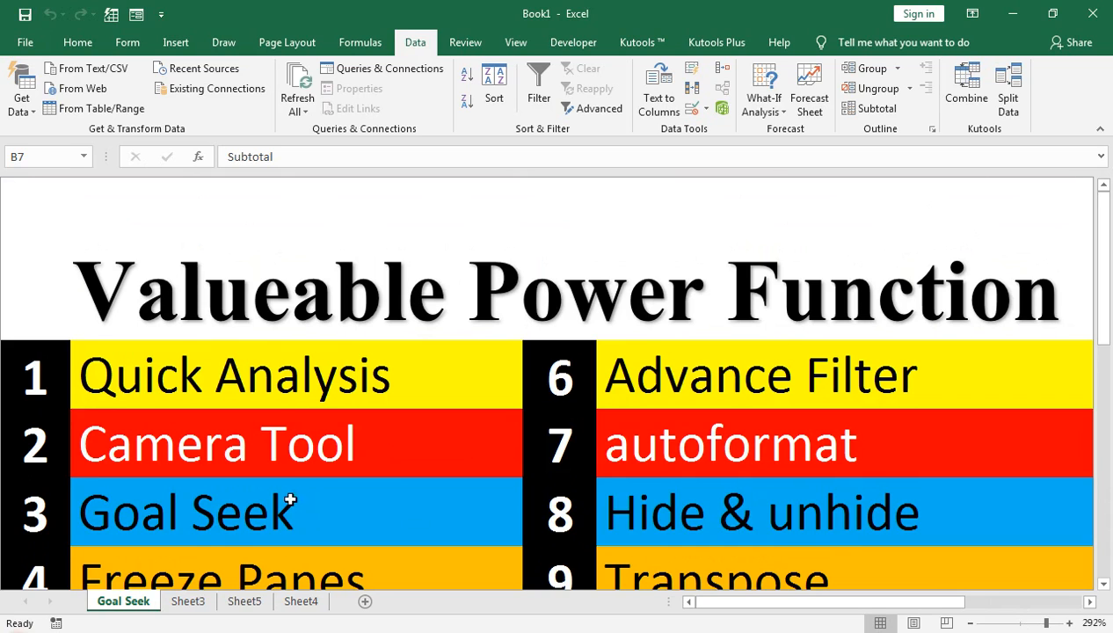
{"action": "left_click", "coordinate": [187, 601]}
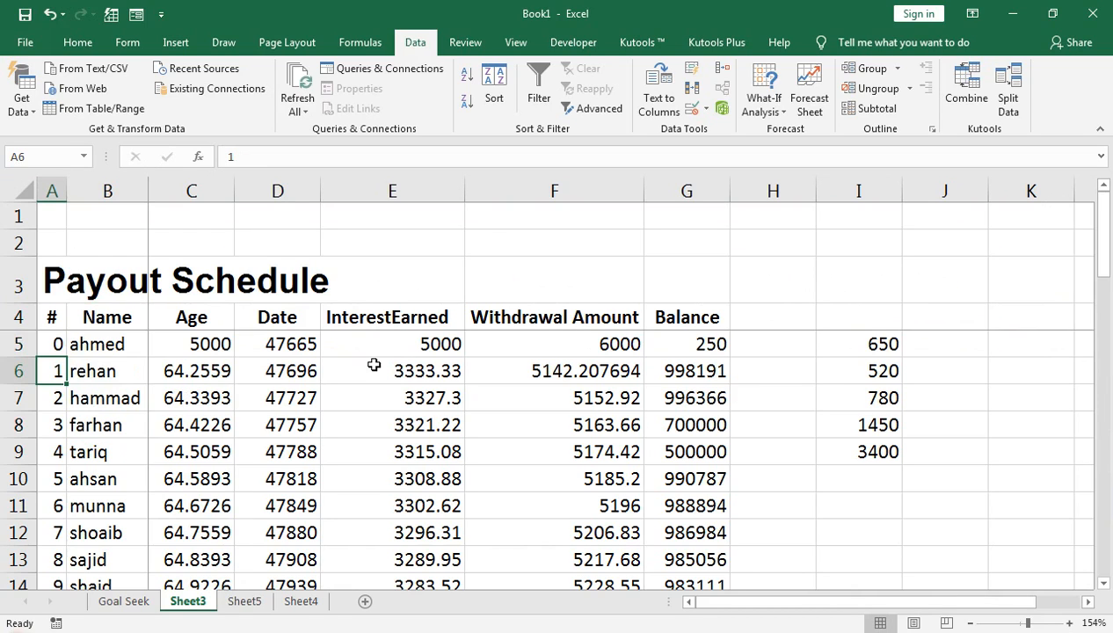
{"action": "left_click", "coordinate": [80, 42]}
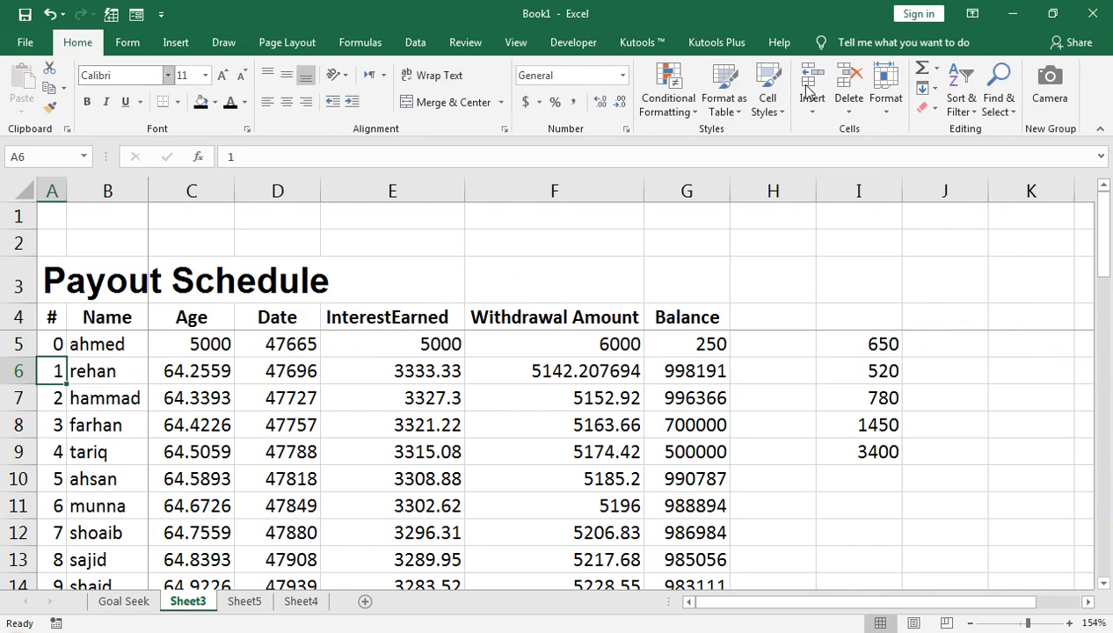
{"action": "left_click", "coordinate": [962, 104]}
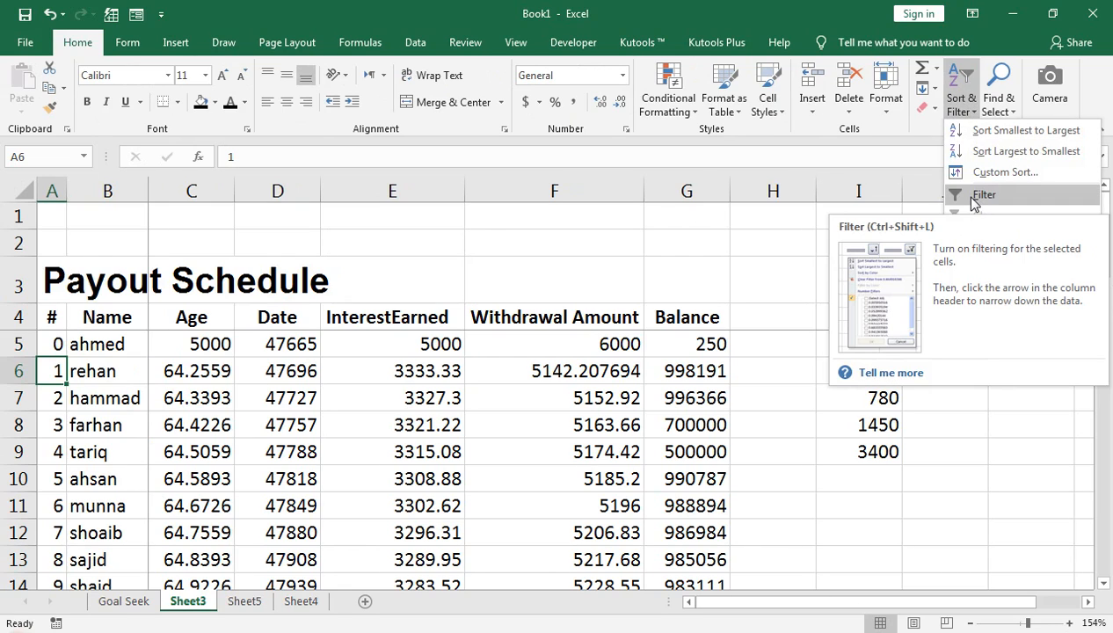
{"action": "left_click", "coordinate": [650, 318]}
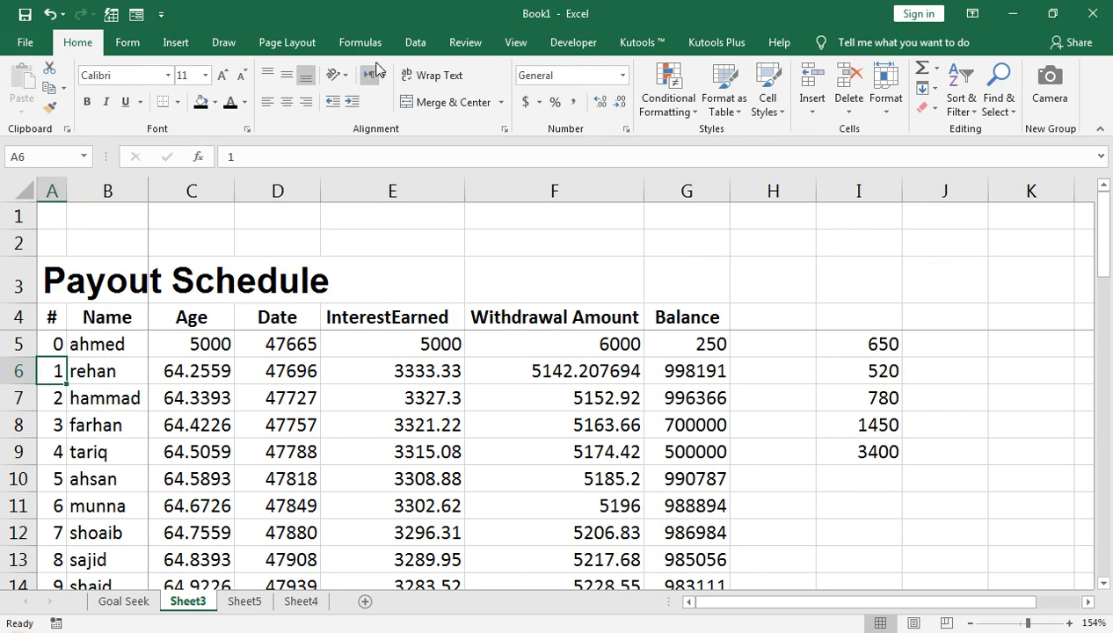
Step: Delete the unlabelled numbers in I5:I9 beside the Payout Schedule table
{"action": "left_click", "coordinate": [409, 44]}
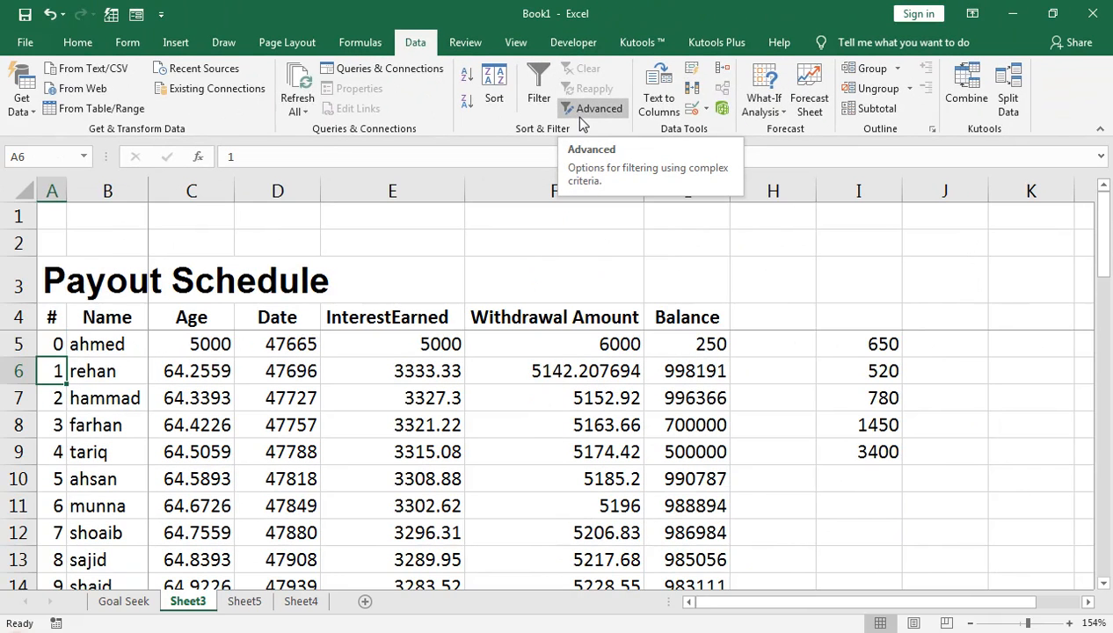
{"action": "left_click", "coordinate": [103, 344]}
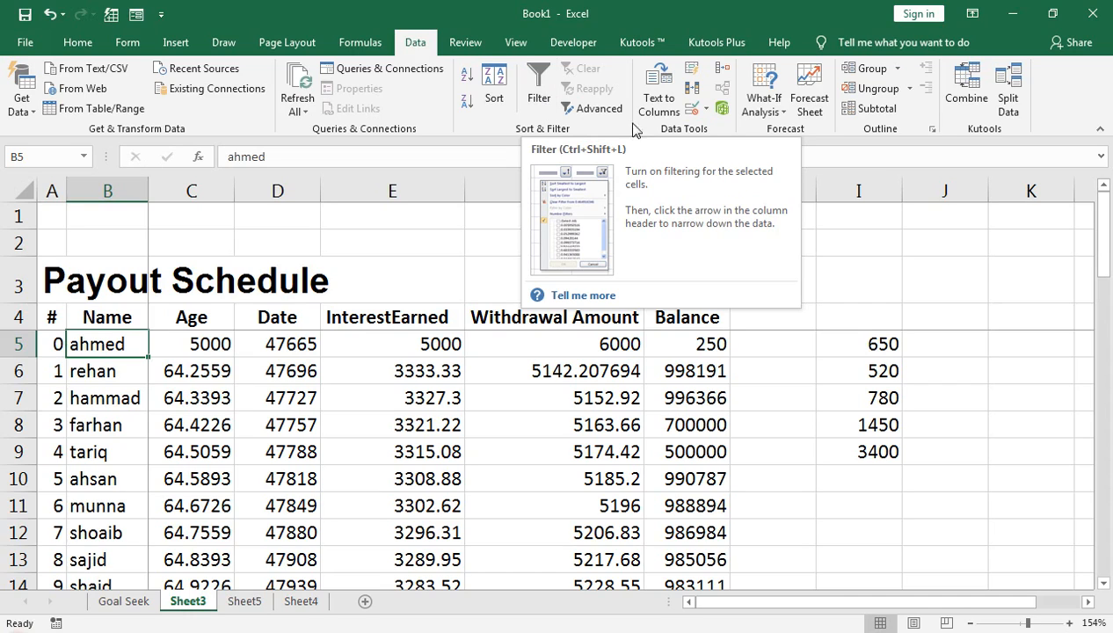
{"action": "left_click", "coordinate": [835, 343]}
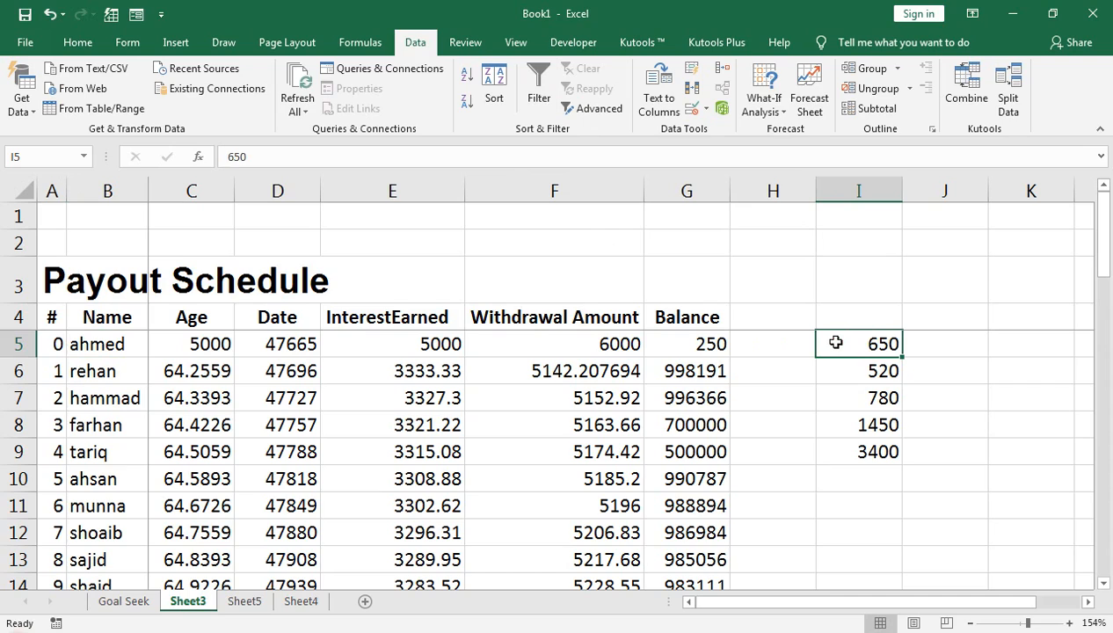
{"action": "key", "text": "ctrl+shift+Down"}
{"action": "key", "text": "Delete"}
Step: Create a filter criteria block with the header Name in I4 and the letter s in I5
{"action": "key", "text": "Up"}
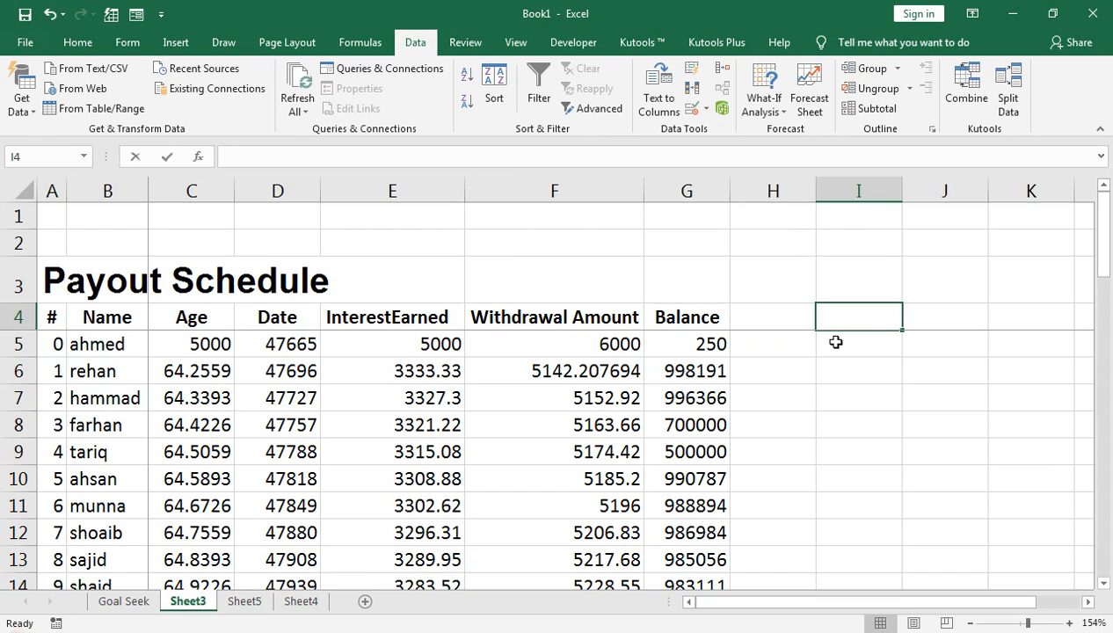
{"action": "type", "text": "N"}
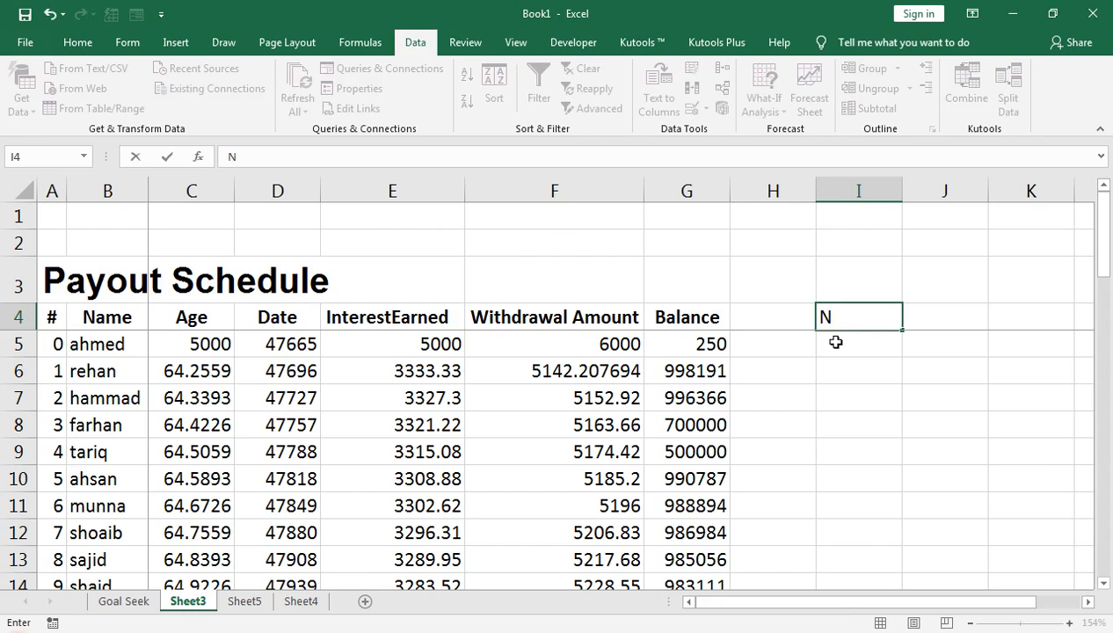
{"action": "type", "text": "ame"}
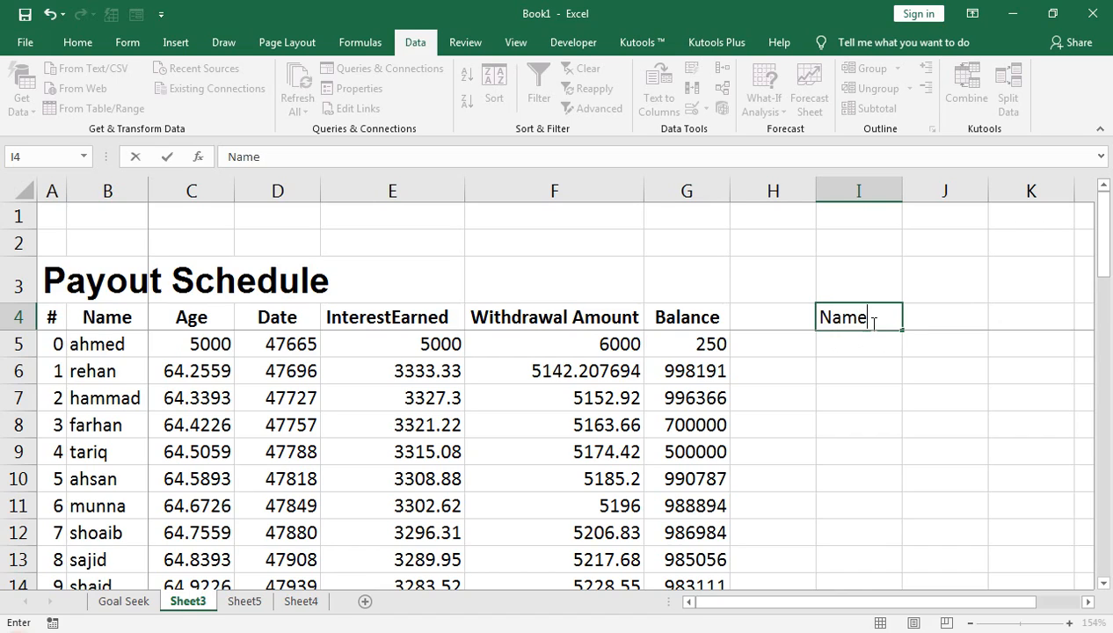
{"action": "key", "text": "Return"}
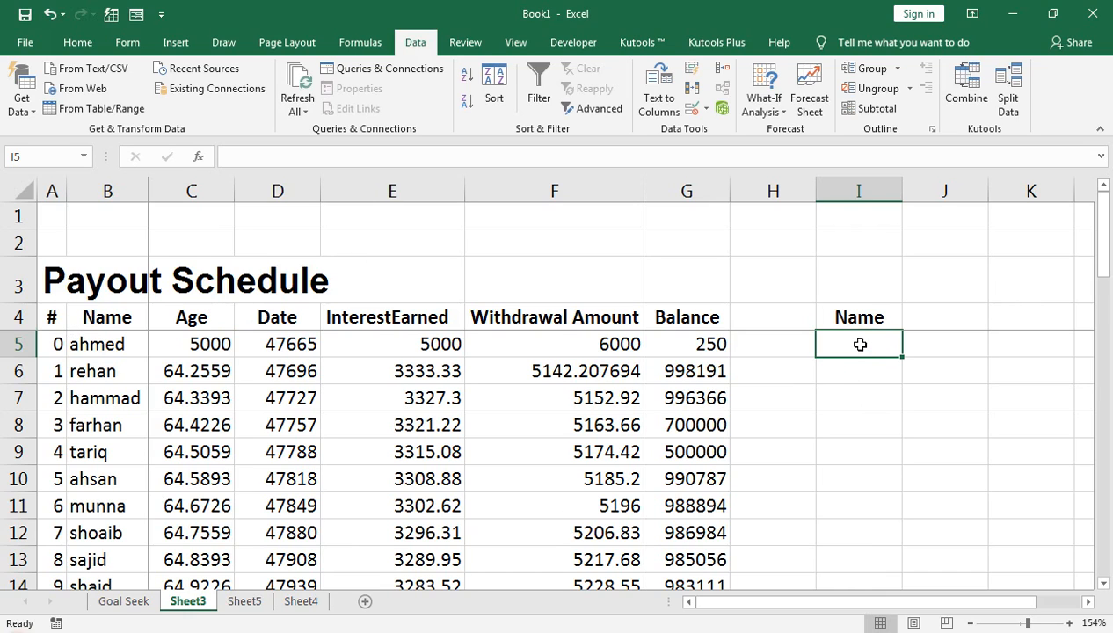
{"action": "type", "text": "a"}
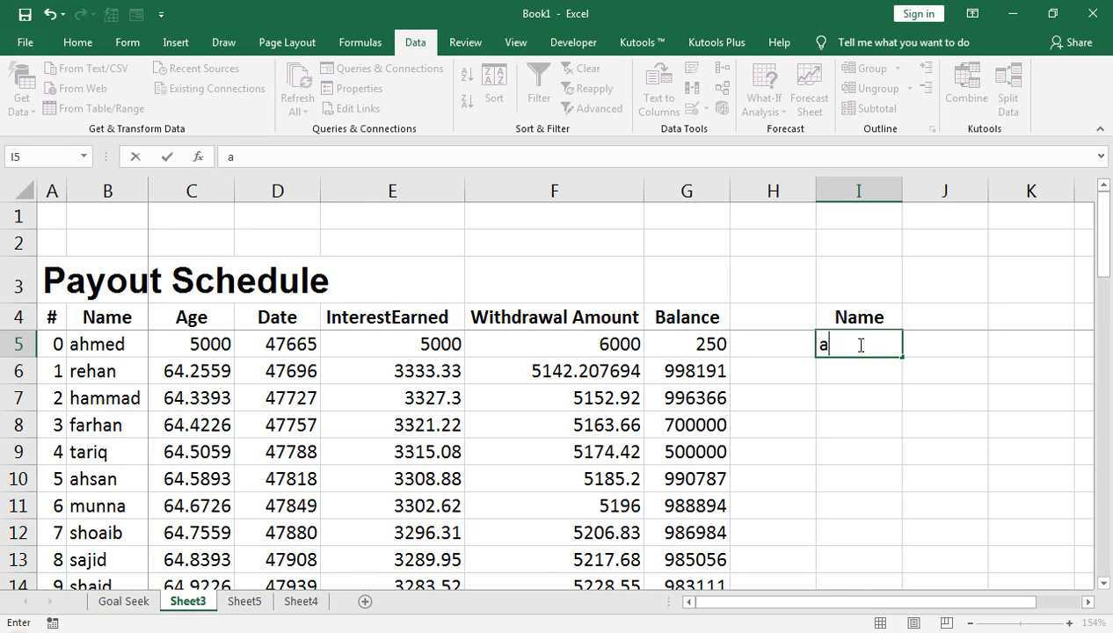
{"action": "key", "text": "BackSpace"}
{"action": "type", "text": "S"}
{"action": "key", "text": "BackSpace"}
{"action": "type", "text": "s"}
{"action": "key", "text": "Return"}
{"action": "key", "text": "Return"}
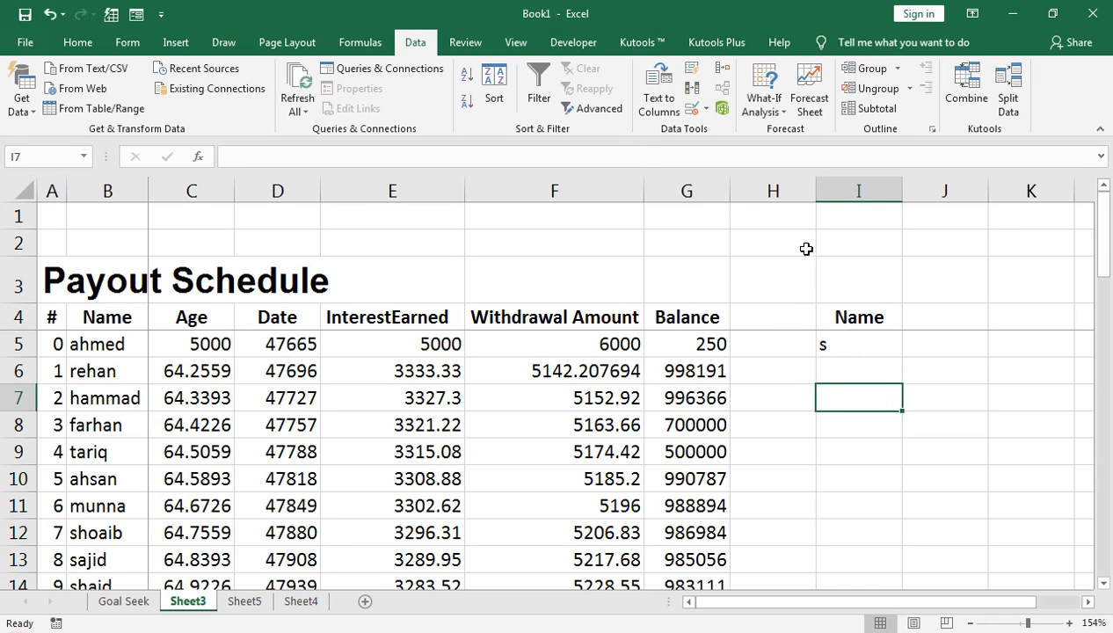
Step: Start an Advanced Filter with list range Sheet3!$A$4:$G$44 and criteria range Sheet3!$I$4:$I$5
{"action": "left_click", "coordinate": [601, 114]}
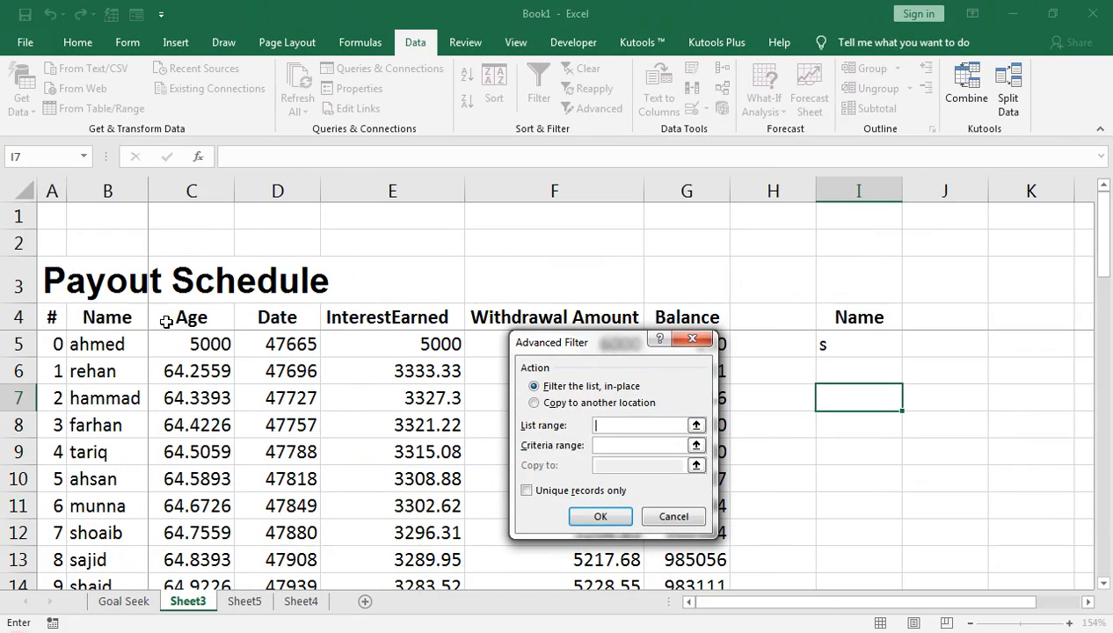
{"action": "left_click", "coordinate": [69, 315]}
{"action": "left_click", "coordinate": [66, 315]}
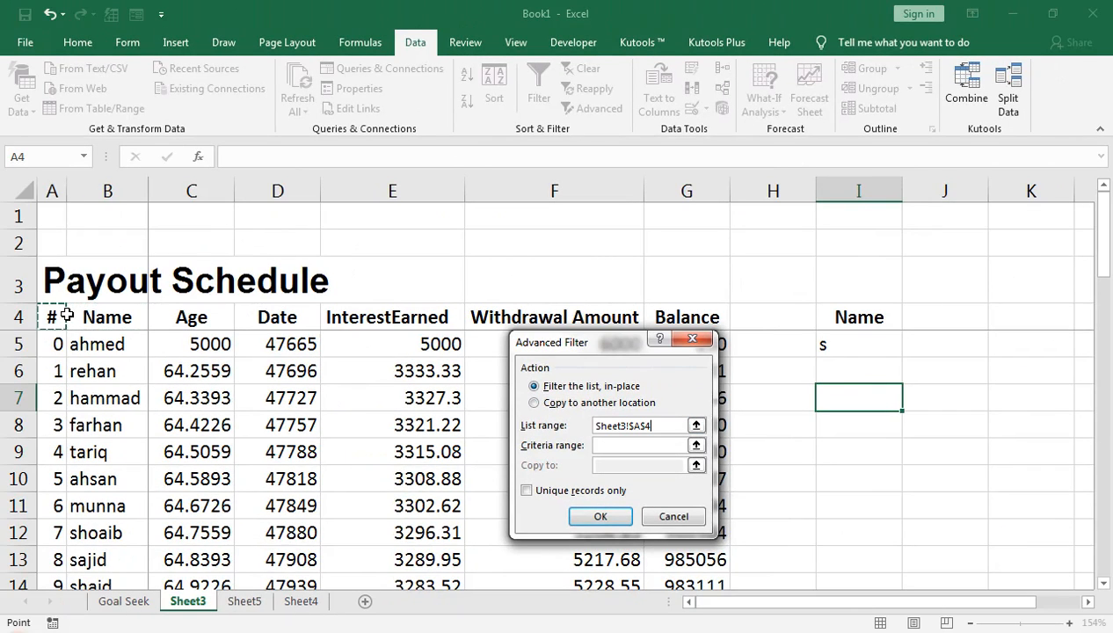
{"action": "key", "text": "ctrl+shift+Right"}
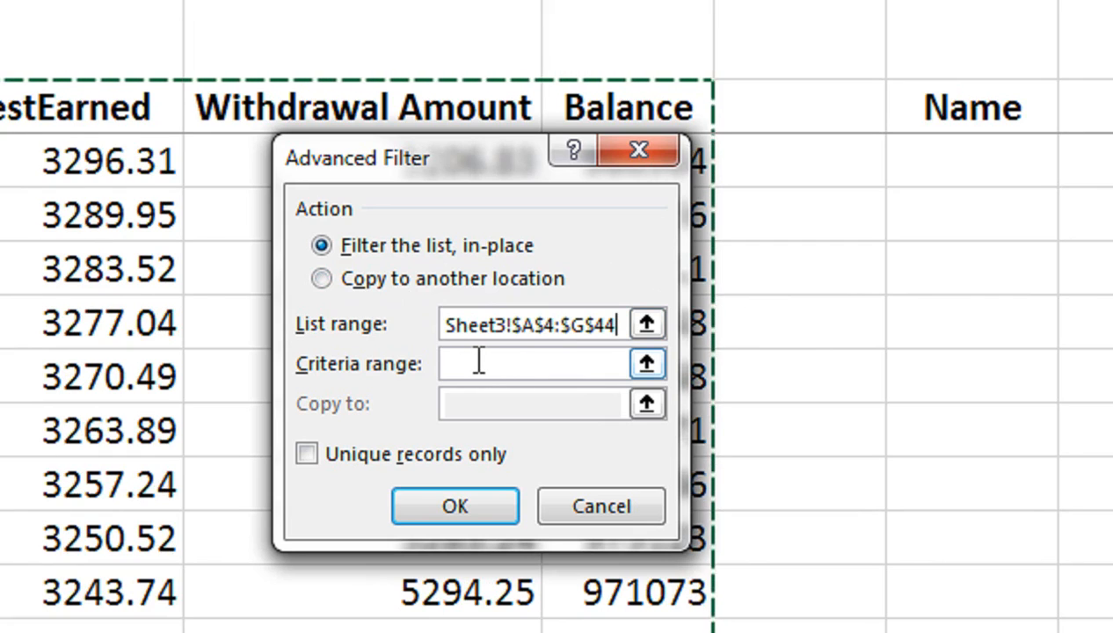
{"action": "left_click", "coordinate": [478, 362]}
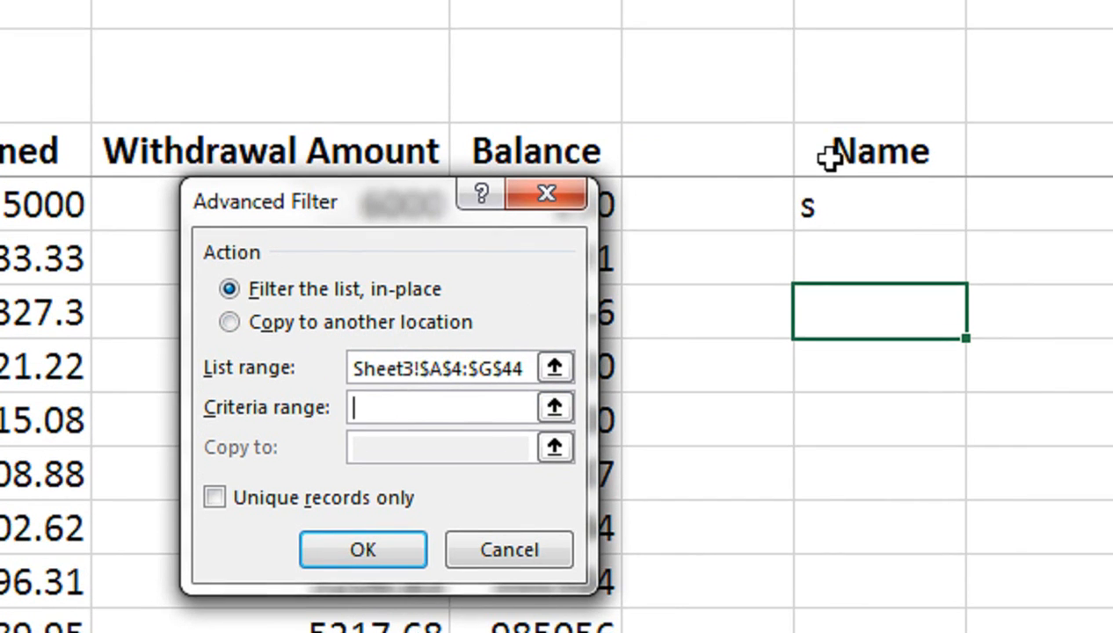
{"action": "left_click", "coordinate": [832, 157]}
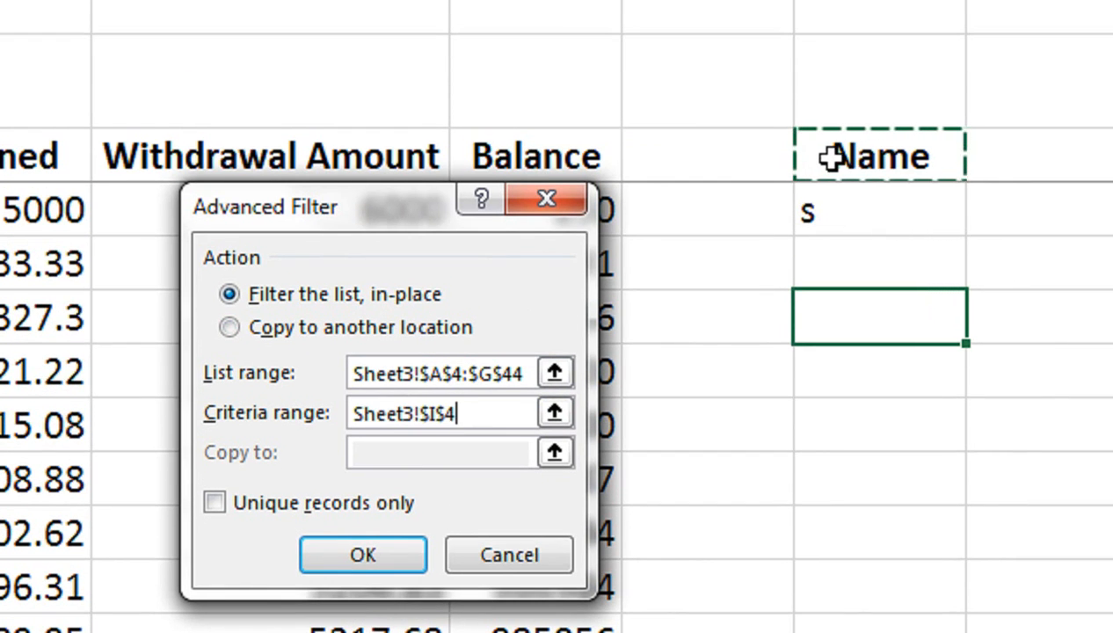
{"action": "key", "text": "shift+Down"}
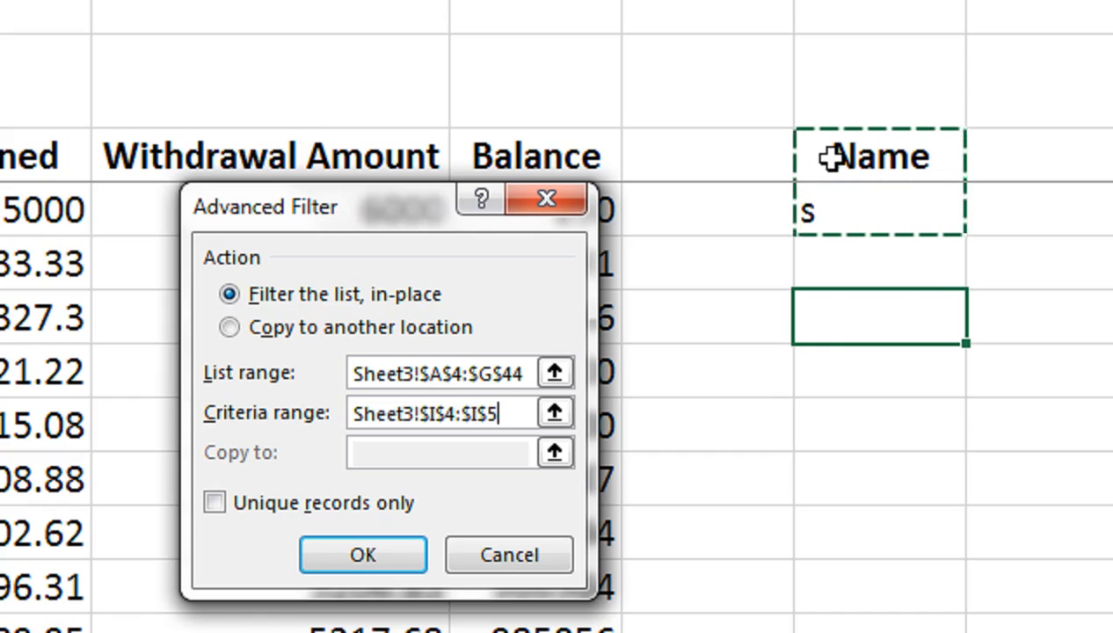
Step: Set the Advanced Filter to copy its results to another location, Sheet3!$I$7, and run it
{"action": "left_click", "coordinate": [341, 331]}
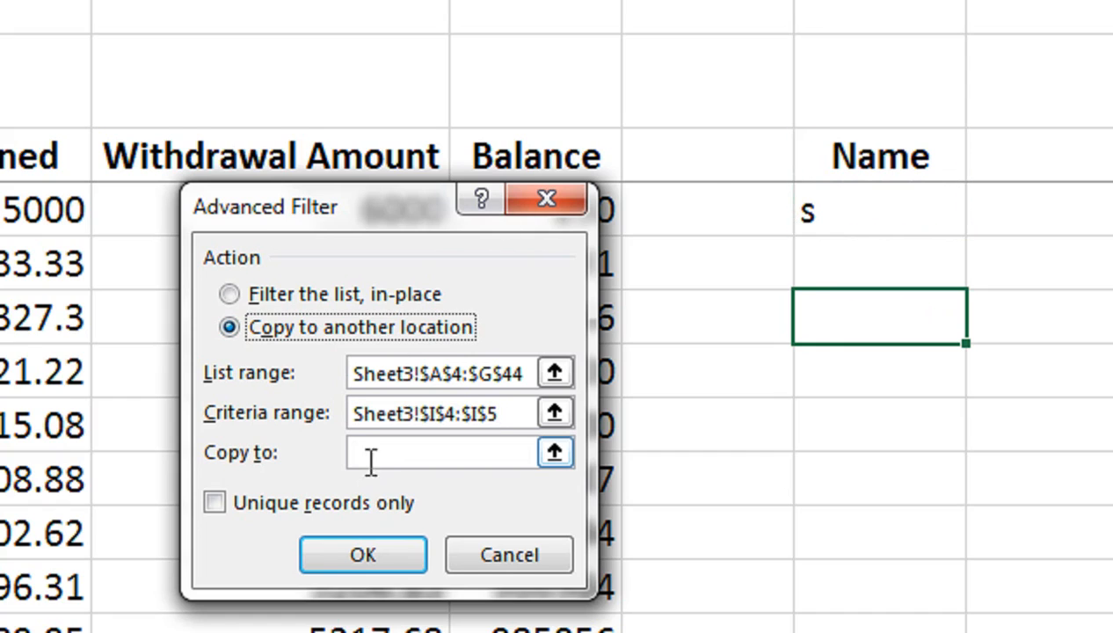
{"action": "left_click", "coordinate": [371, 450]}
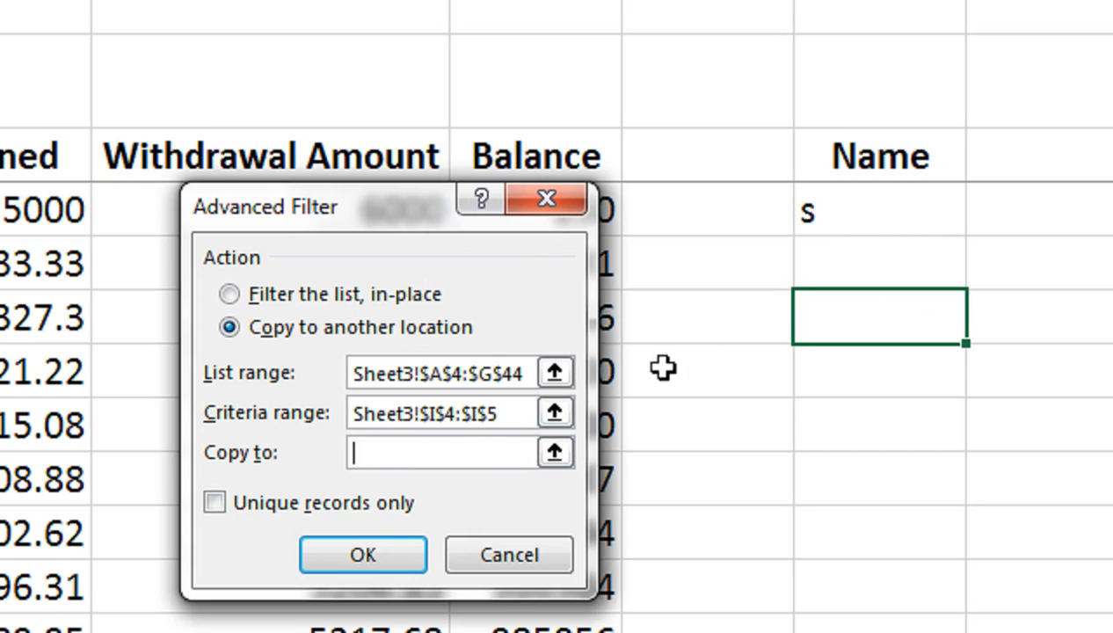
{"action": "left_click", "coordinate": [827, 331]}
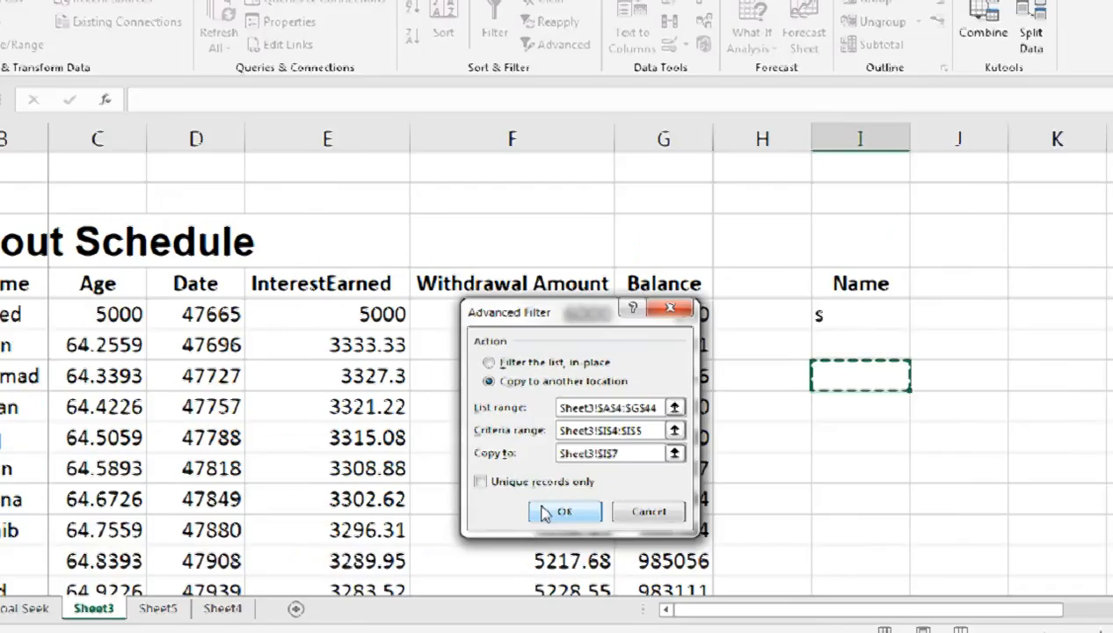
{"action": "left_click", "coordinate": [316, 479]}
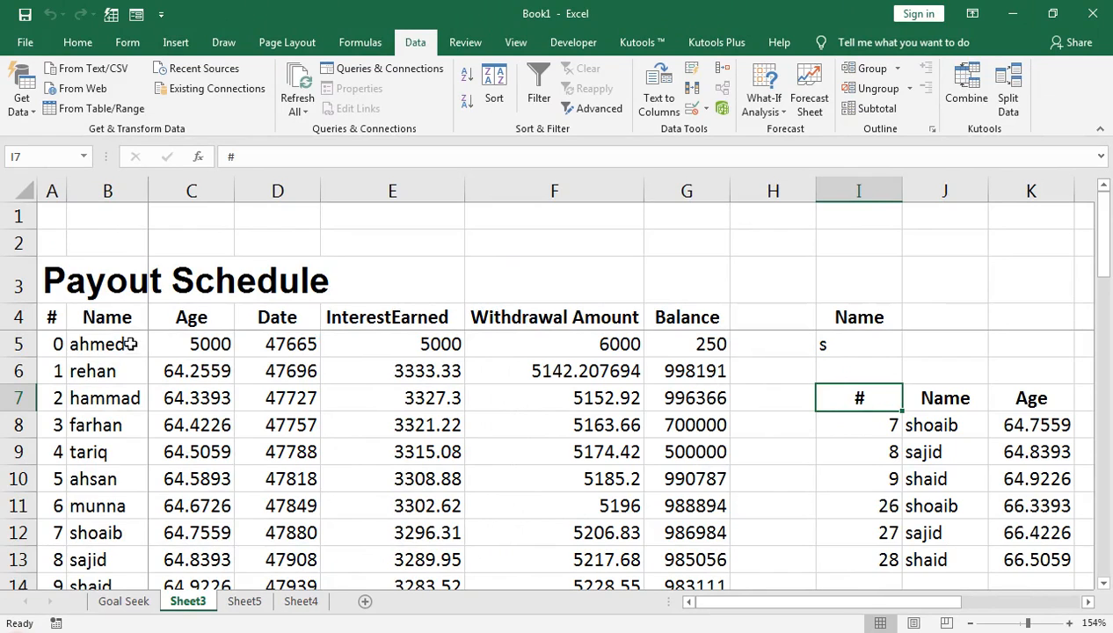
Step: Autofit the width of the Withdrawal Amount column in the extracted results
{"action": "key", "text": "Right"}
{"action": "key", "text": "Right"}
{"action": "key", "text": "Right"}
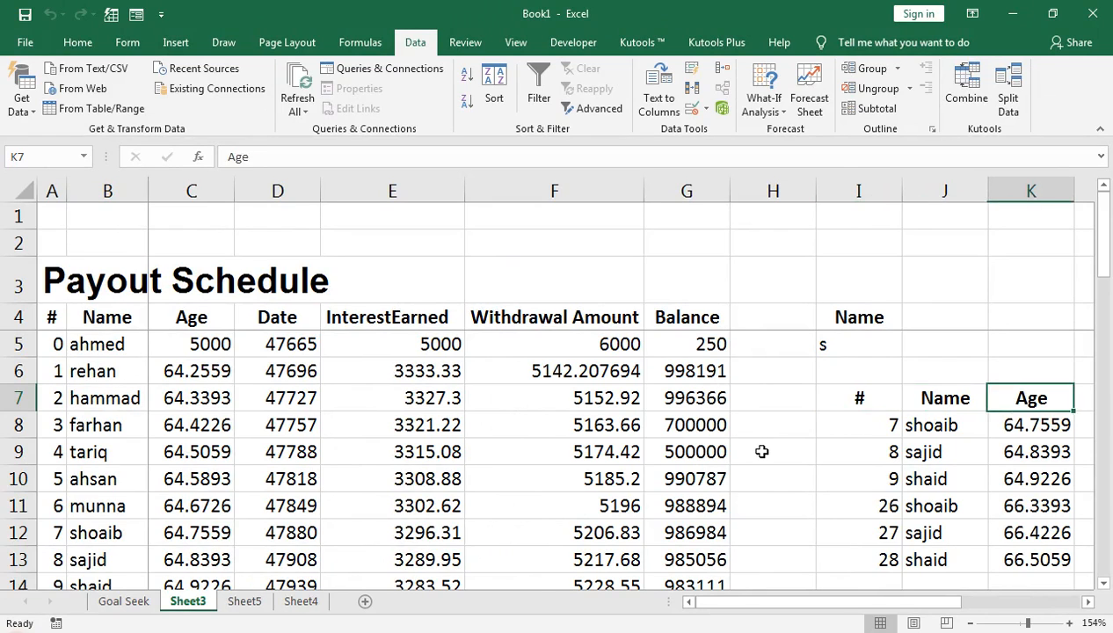
{"action": "key", "text": "Right"}
{"action": "key", "text": "Right"}
{"action": "key", "text": "Right"}
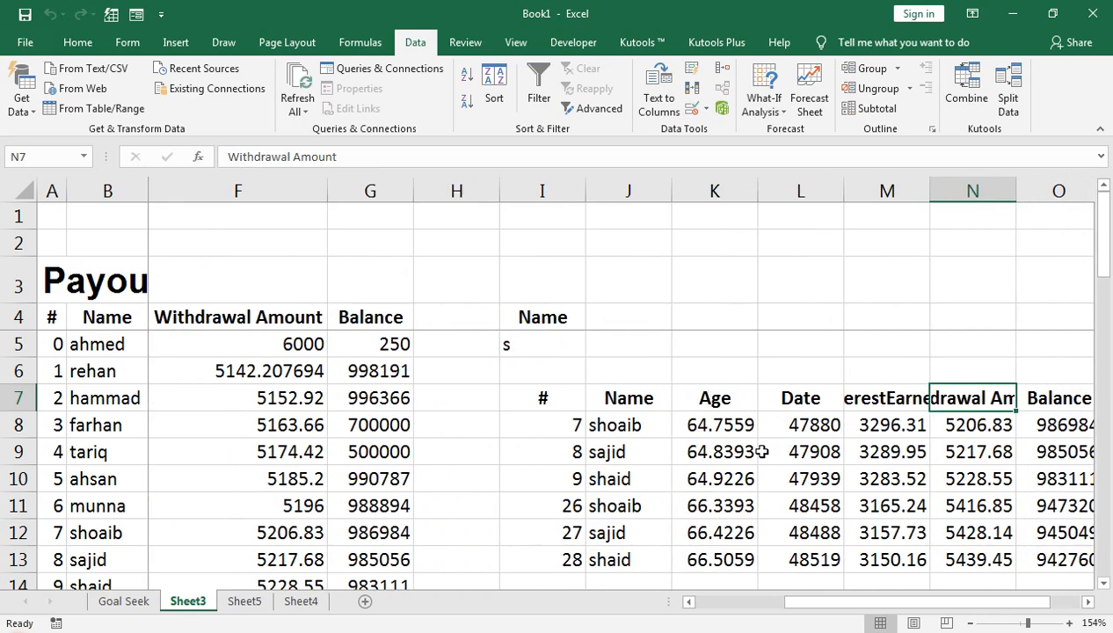
{"action": "key", "text": "Left"}
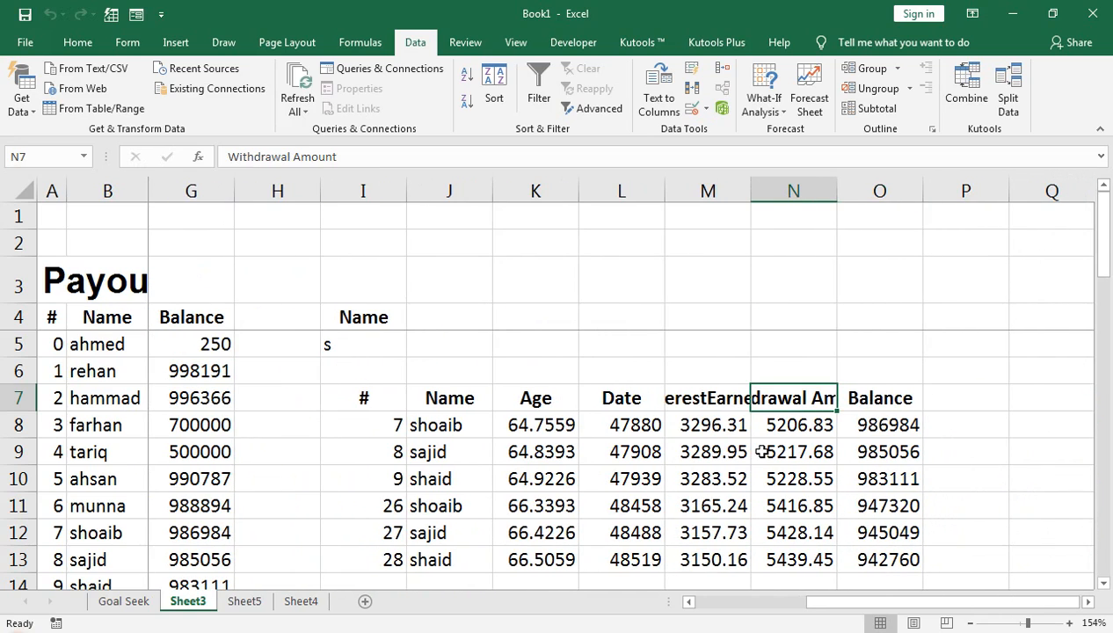
{"action": "key", "text": "alt"}
{"action": "key", "text": "o"}
{"action": "key", "text": "c"}
{"action": "key", "text": "a"}
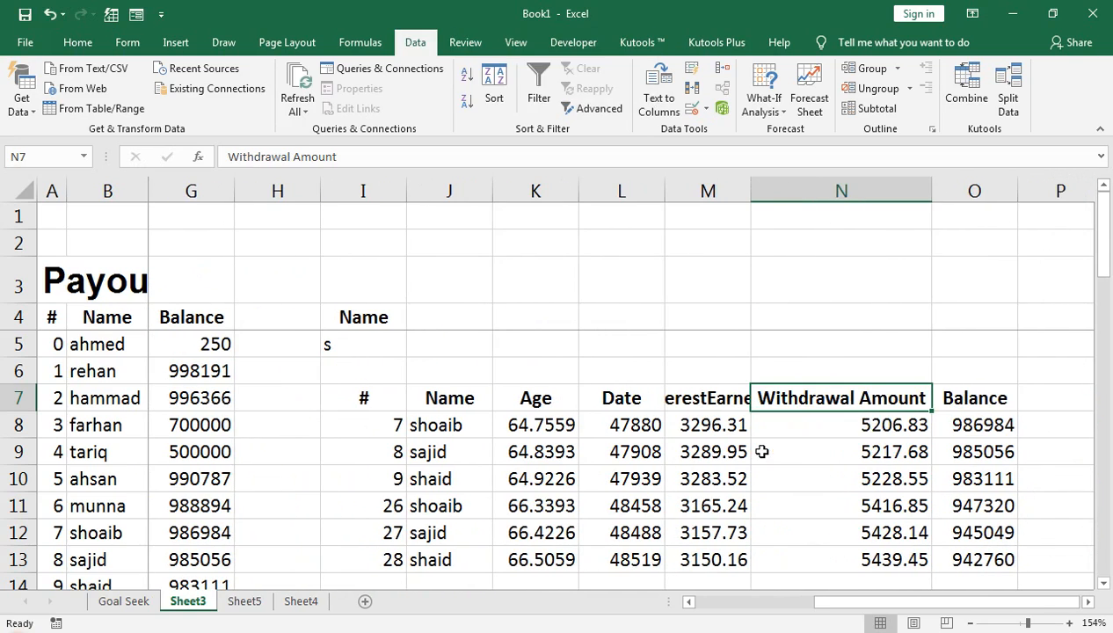
Step: Autofit the width of the InterestEarned column in the extracted results
{"action": "key", "text": "Left"}
{"action": "key", "text": "alt"}
{"action": "key", "text": "o"}
{"action": "key", "text": "c"}
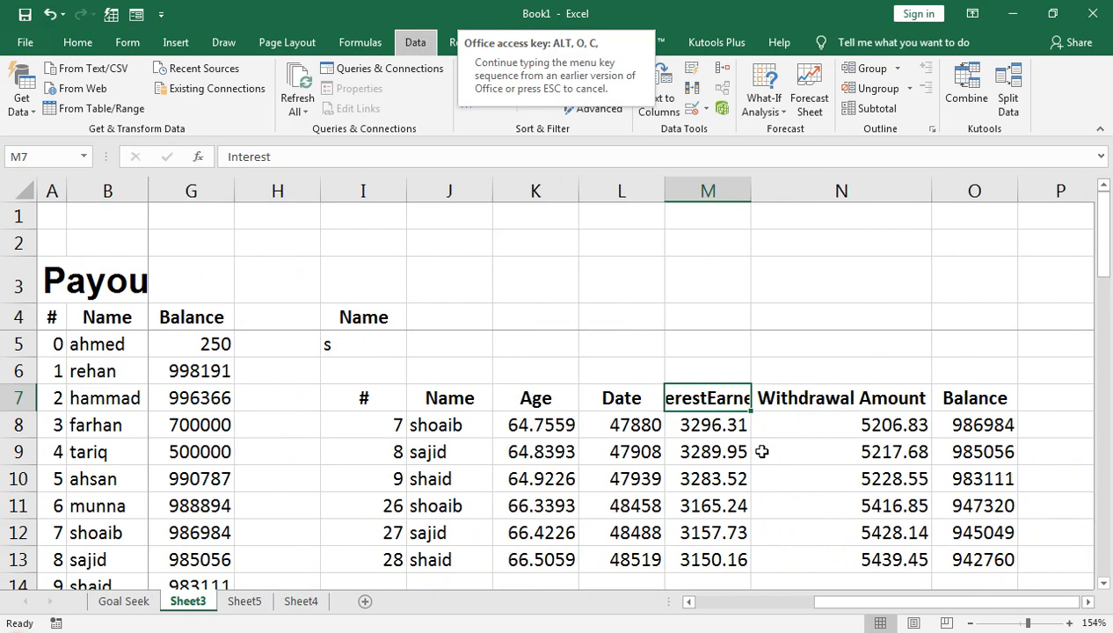
{"action": "key", "text": "a"}
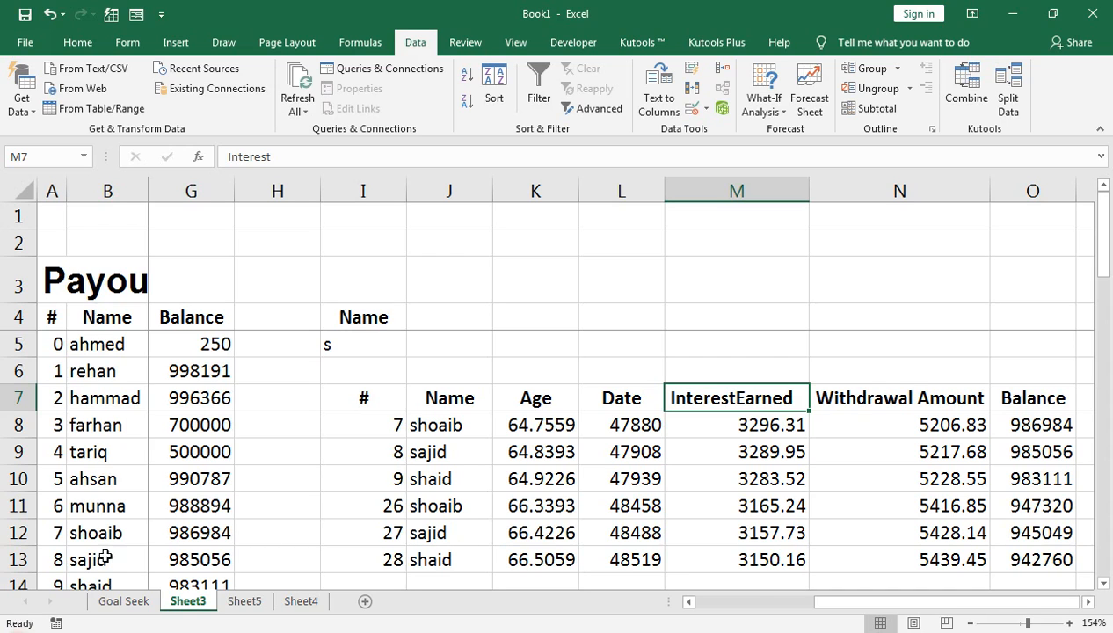
Step: View the list of power functions on the Goal Seek sheet and return to the start of the Payout Schedule on Sheet3
{"action": "left_click", "coordinate": [123, 600]}
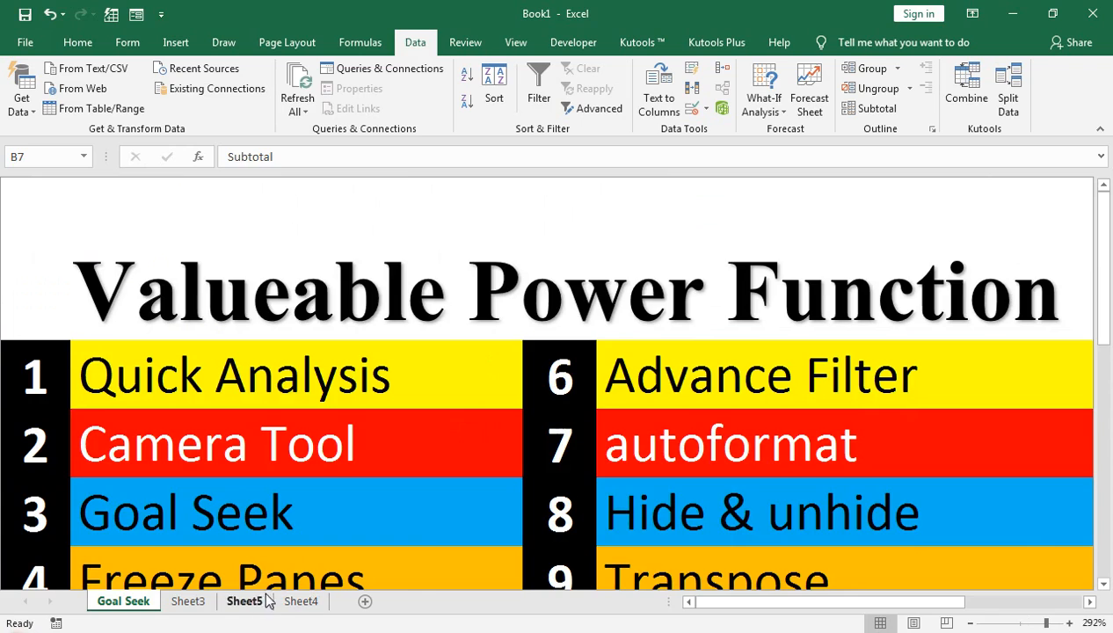
{"action": "left_click", "coordinate": [187, 600]}
{"action": "left_click", "coordinate": [105, 344]}
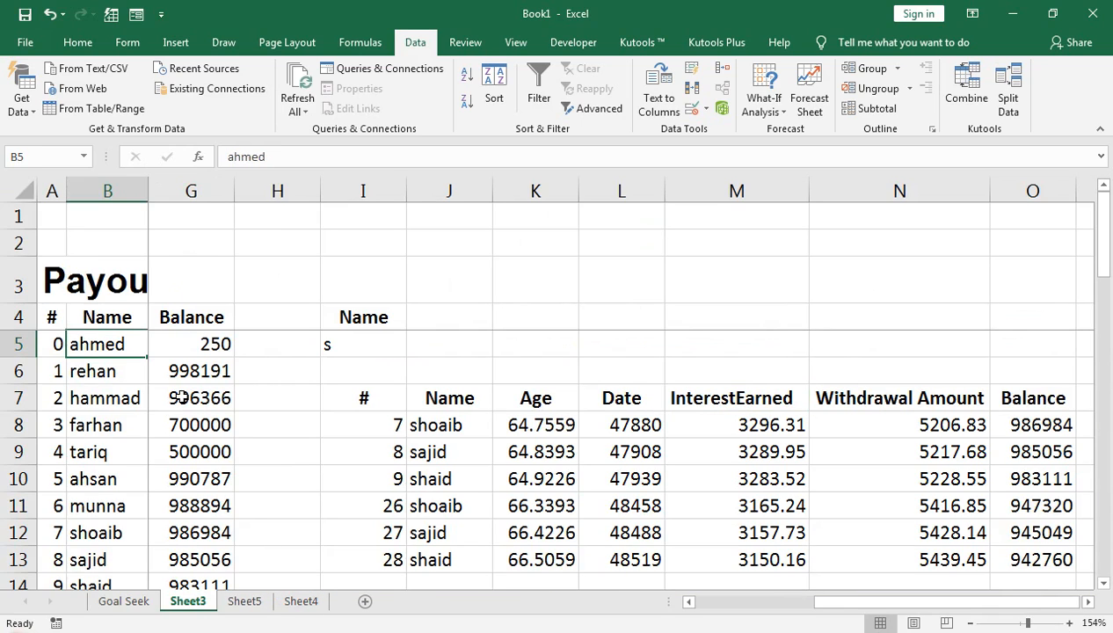
{"action": "key", "text": "Left"}
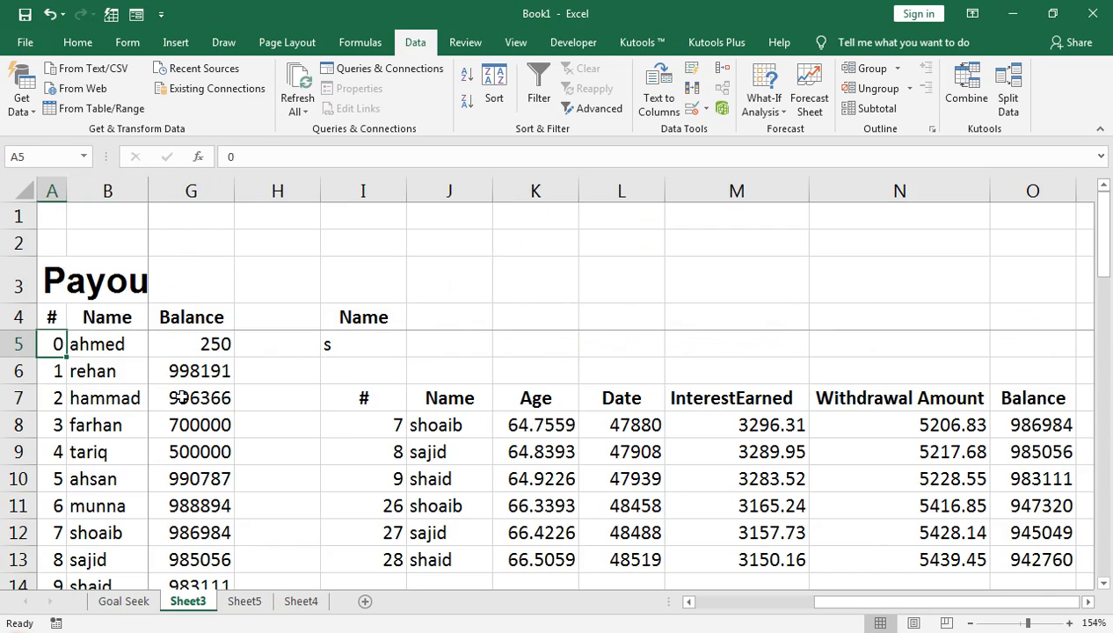
{"action": "key", "text": "Right"}
{"action": "key", "text": "Right"}
{"action": "key", "text": "Left"}
{"action": "key", "text": "Left"}
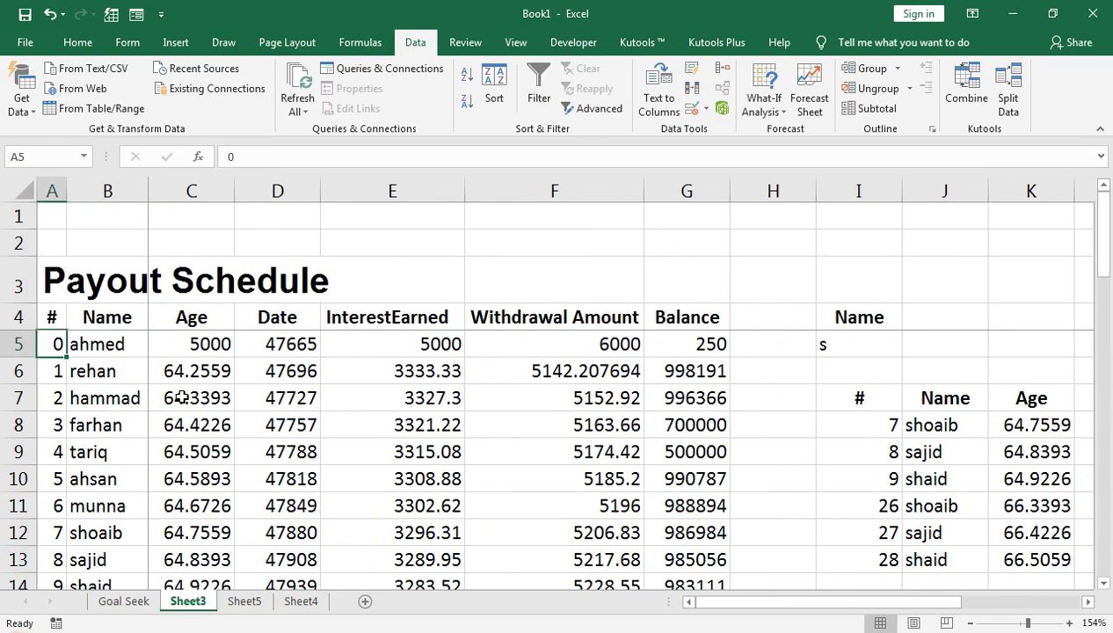
Step: Copy the Payout Schedule block B4:G10, from the Name header through the Balance column
{"action": "key", "text": "Up"}
{"action": "key", "text": "Right"}
{"action": "key", "text": "shift+Down"}
{"action": "key", "text": "shift+Down"}
{"action": "key", "text": "shift+Down"}
{"action": "key", "text": "shift+Down"}
{"action": "key", "text": "shift+Down"}
{"action": "key", "text": "shift+Down"}
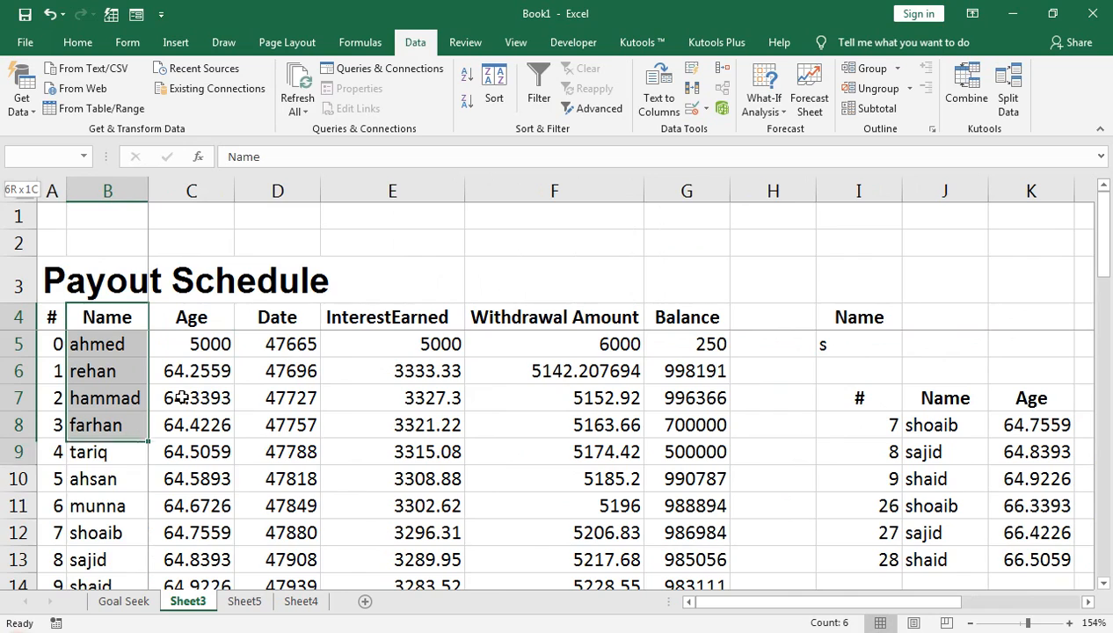
{"action": "key", "text": "shift+Right"}
{"action": "key", "text": "shift+Right"}
{"action": "key", "text": "shift+Right"}
{"action": "key", "text": "shift+Right"}
{"action": "key", "text": "shift+Right"}
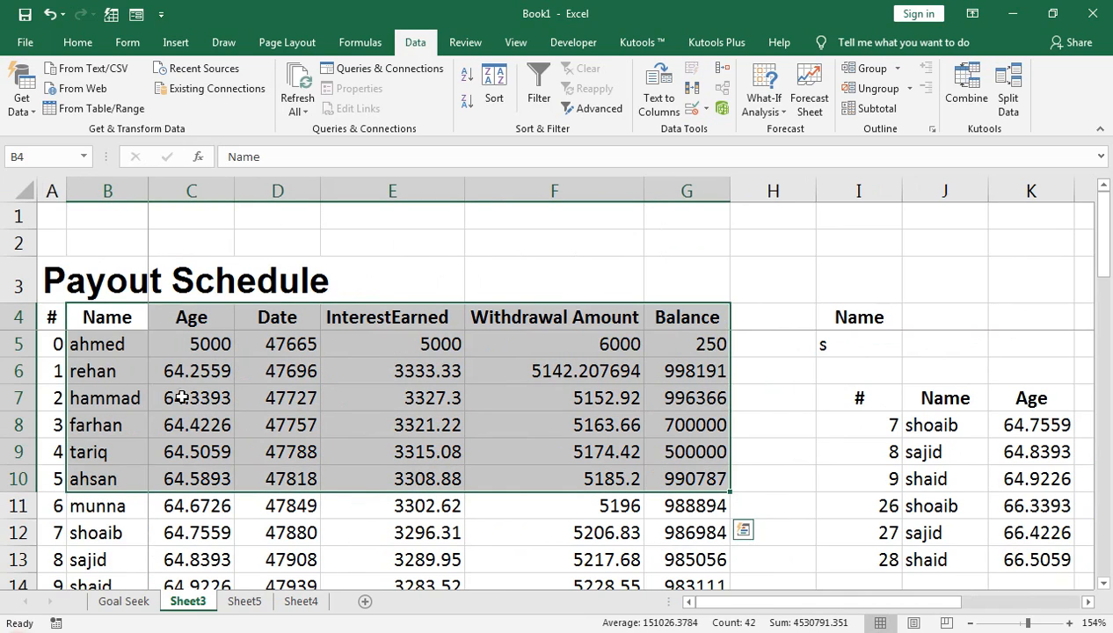
{"action": "key", "text": "ctrl+c"}
Step: Paste the copied block at A1 of a new worksheet and autofit the InterestEarned and Withdrawal Amount columns
{"action": "left_click", "coordinate": [365, 600]}
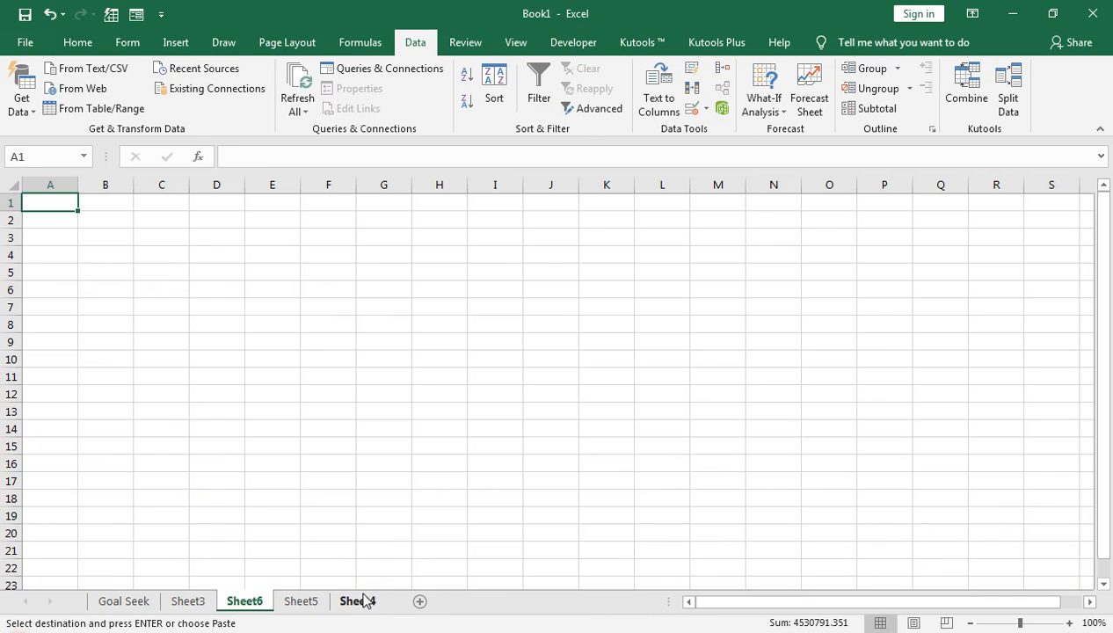
{"action": "left_click", "coordinate": [1036, 623]}
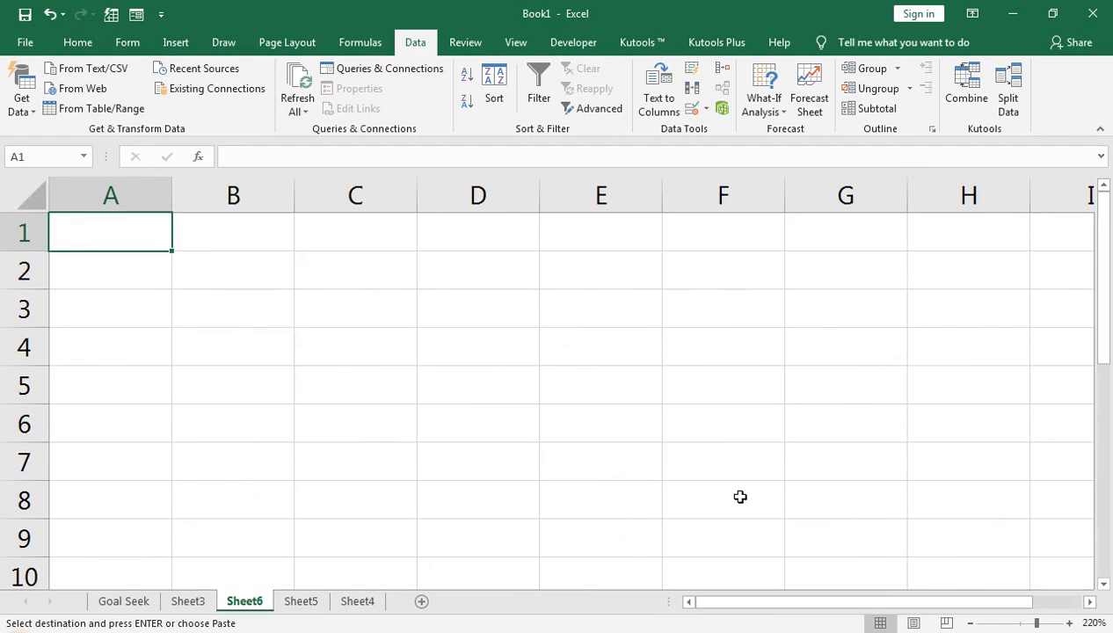
{"action": "key", "text": "ctrl+v"}
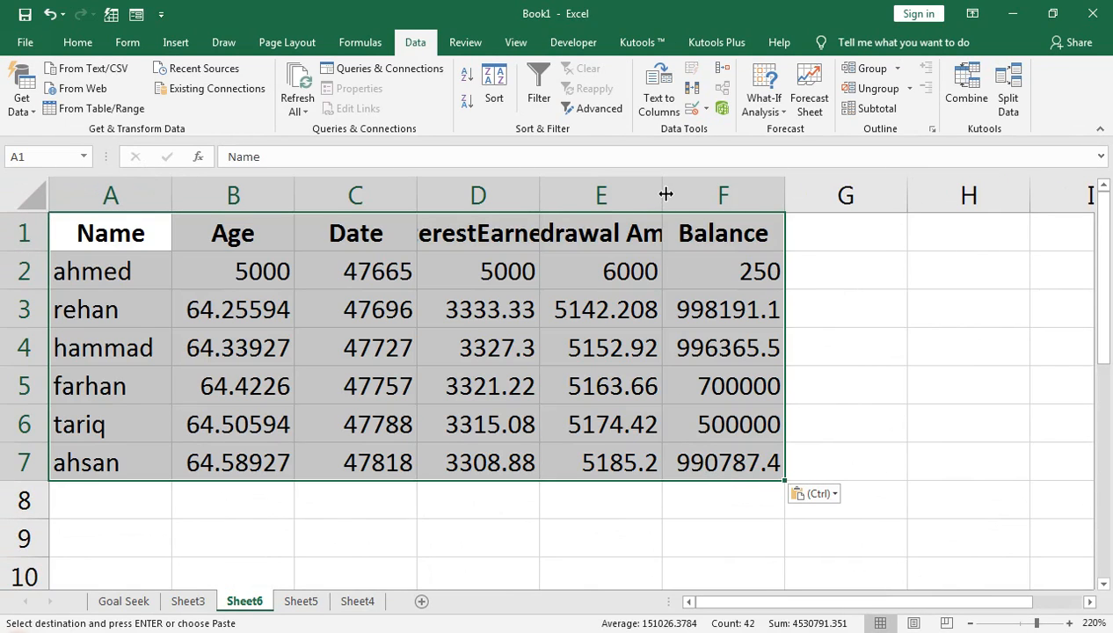
{"action": "double_click", "coordinate": [665, 194]}
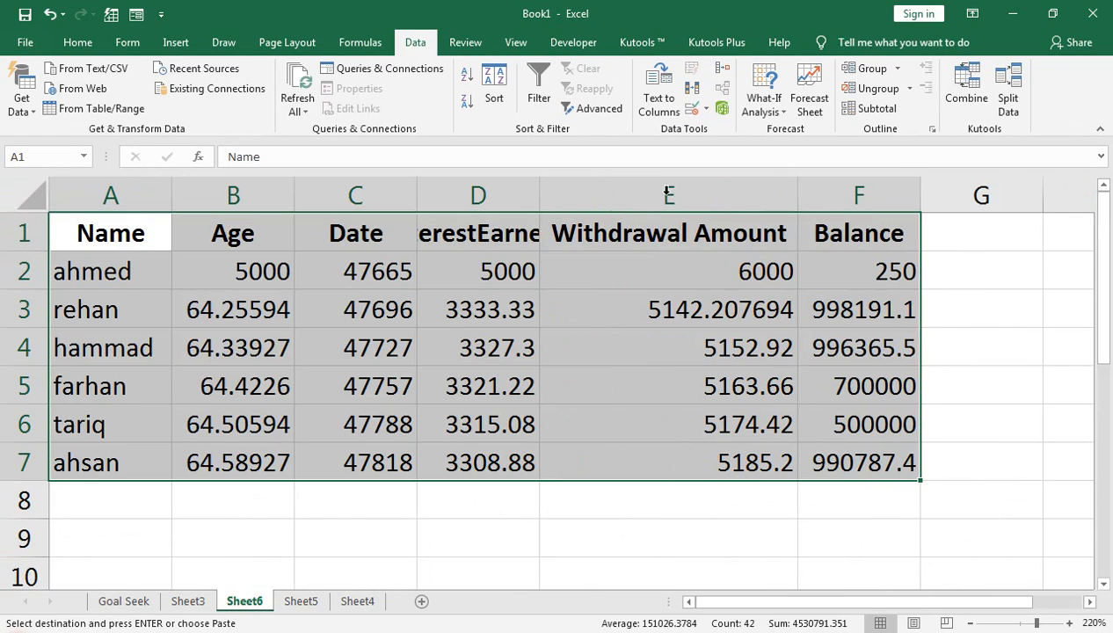
{"action": "double_click", "coordinate": [539, 194]}
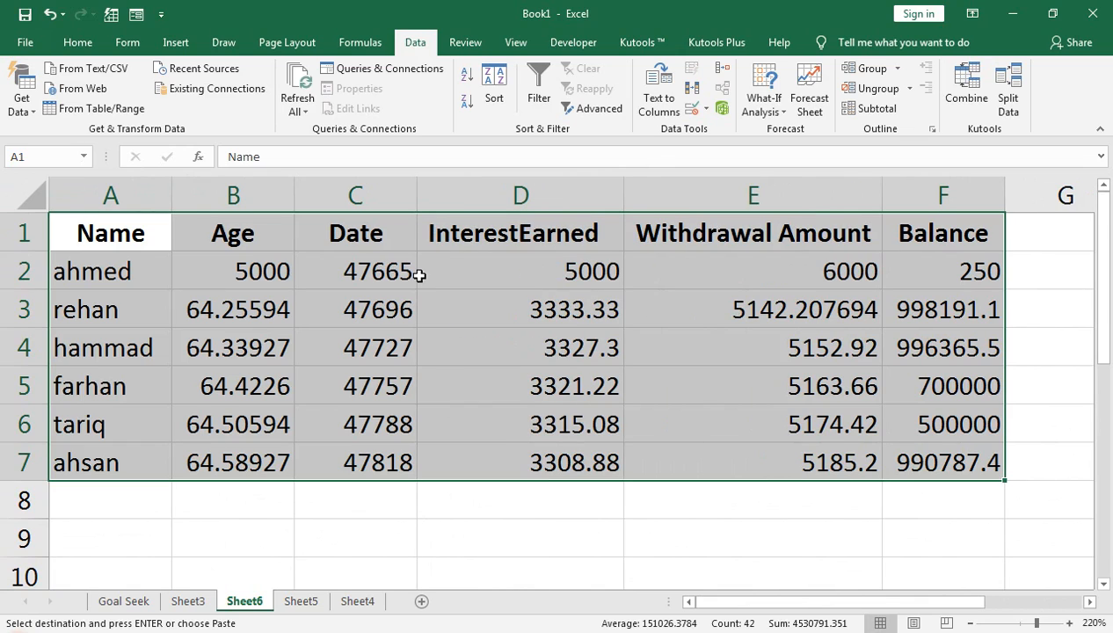
Step: Try a black fill with white font on the table A1:F7 and undo both formatting changes
{"action": "left_click", "coordinate": [77, 42]}
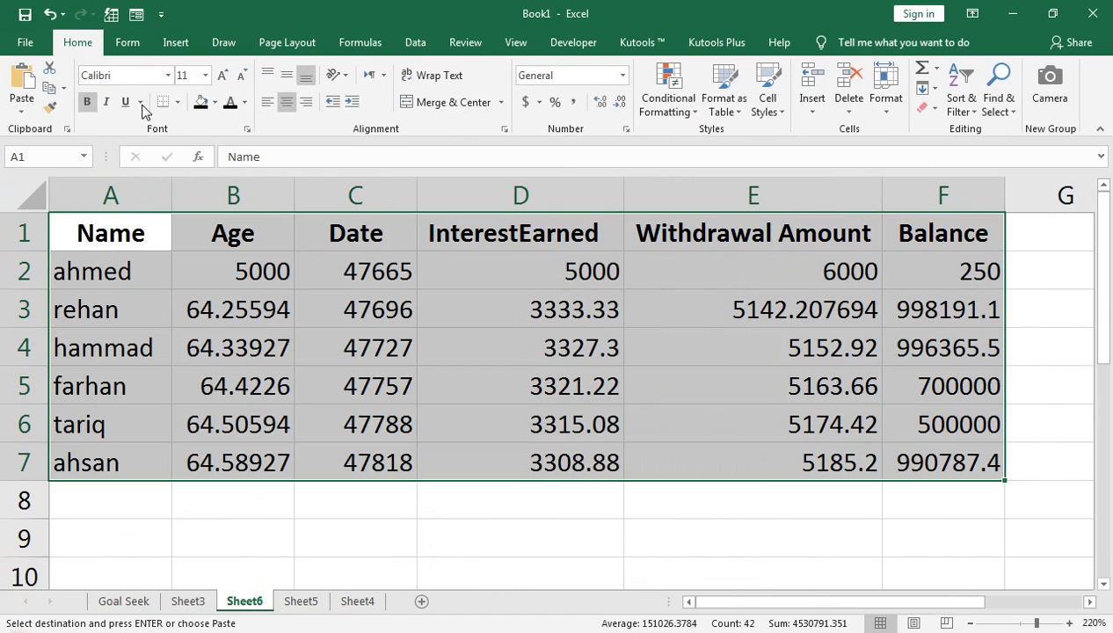
{"action": "left_click", "coordinate": [202, 102]}
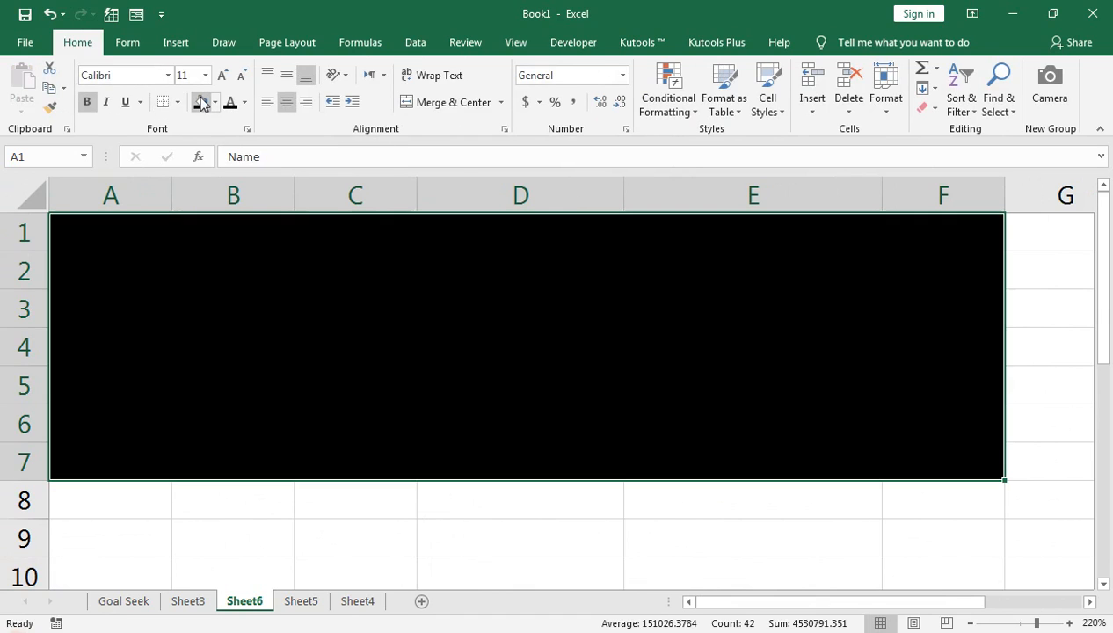
{"action": "left_click", "coordinate": [245, 102]}
{"action": "left_click", "coordinate": [227, 164]}
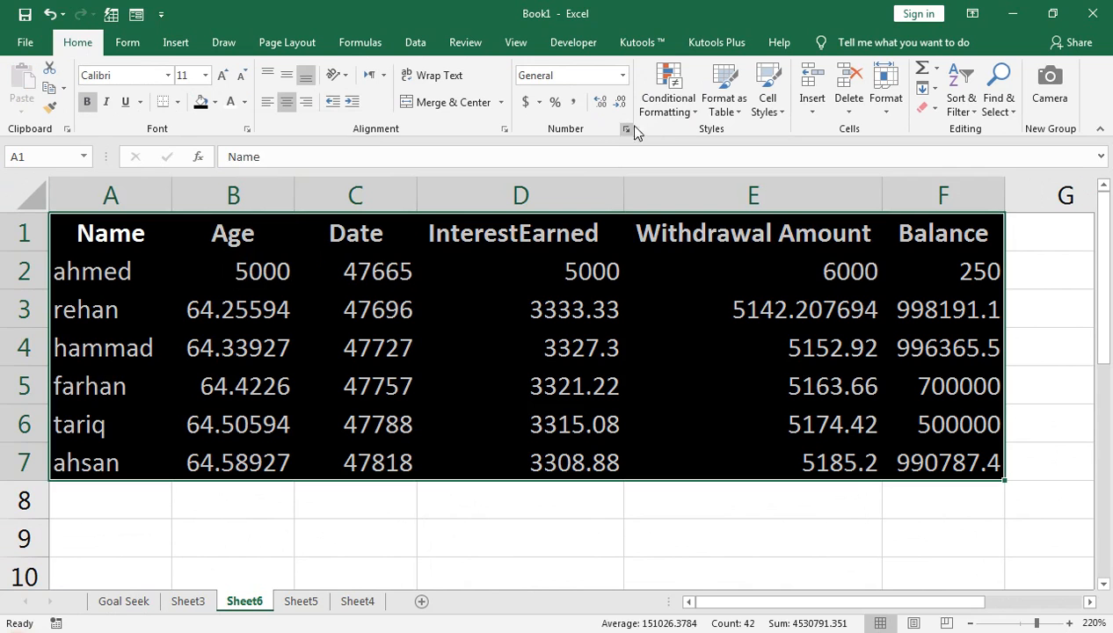
{"action": "key", "text": "ctrl+z"}
{"action": "key", "text": "ctrl+z"}
{"action": "key", "text": "ctrl+c"}
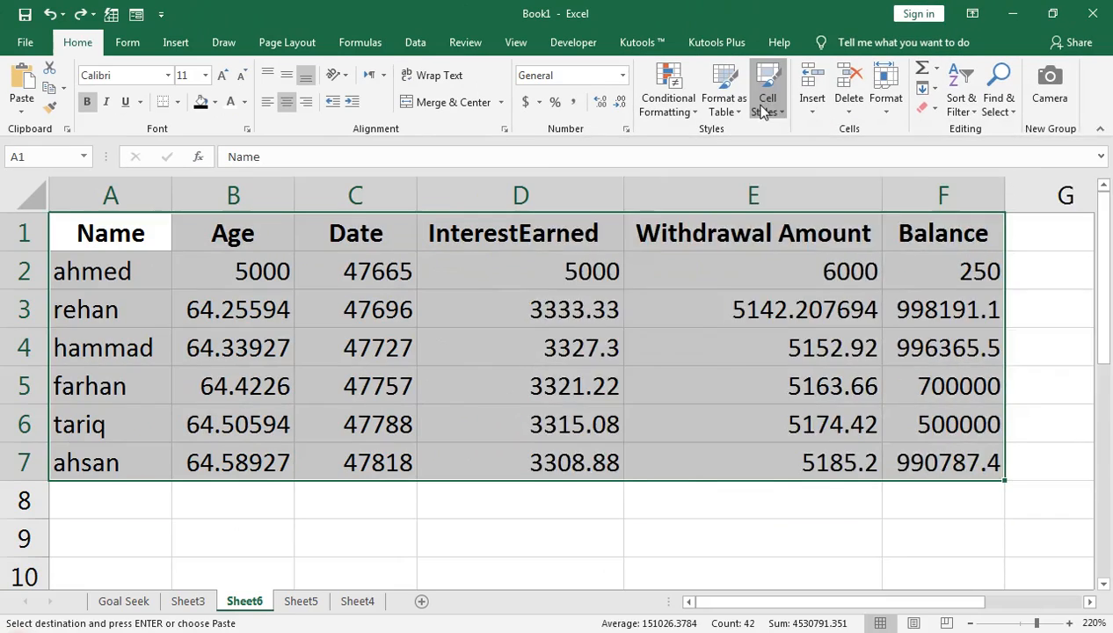
Step: Look through the Cell Styles gallery for the table and close it without applying a style
{"action": "left_click", "coordinate": [763, 107]}
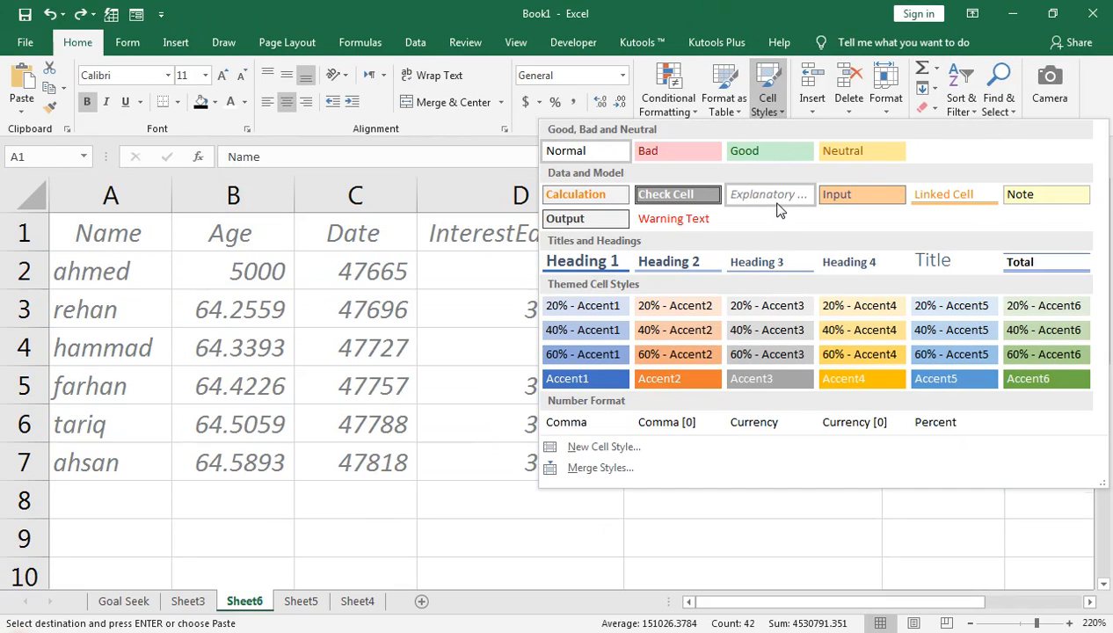
{"action": "left_click", "coordinate": [380, 330]}
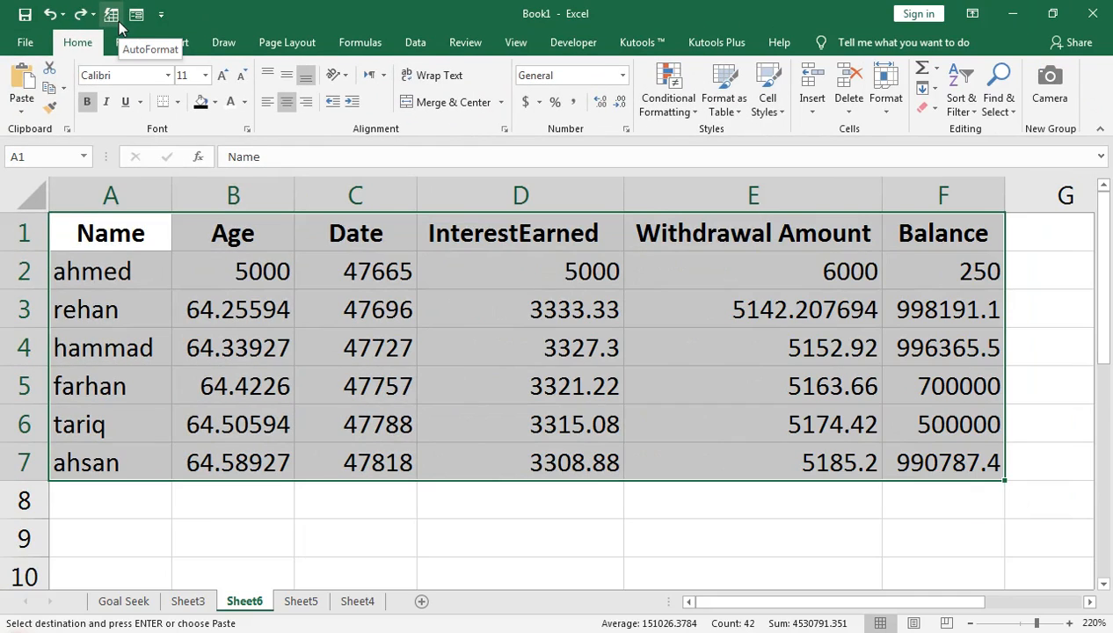
Step: Try the Classic 3 AutoFormat design on the table A1:F7 and undo it
{"action": "left_click", "coordinate": [235, 42]}
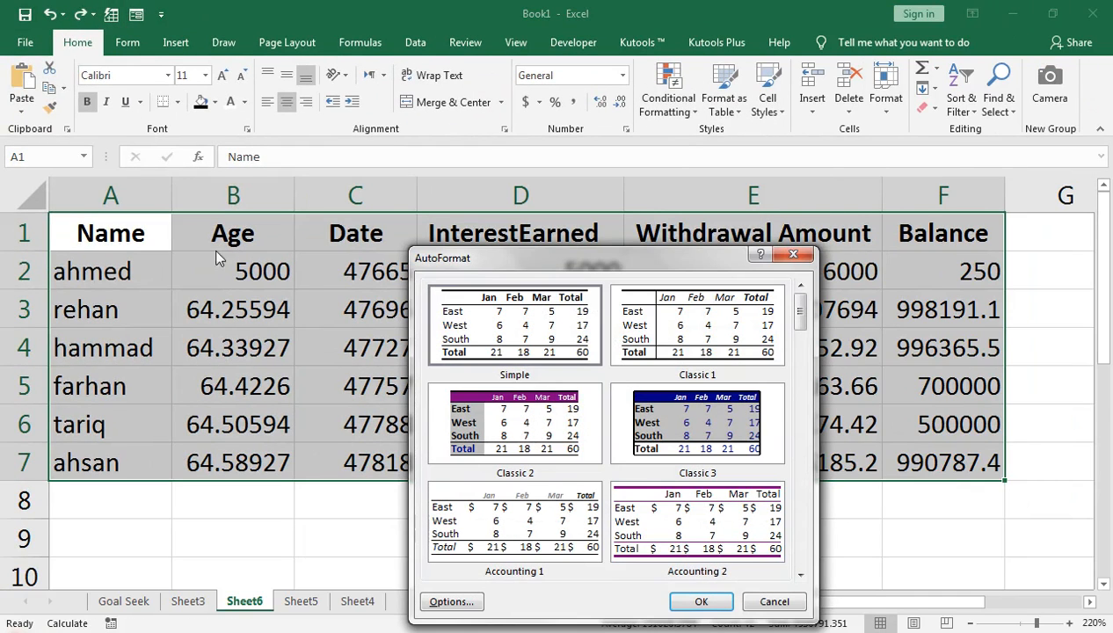
{"action": "left_click", "coordinate": [694, 420]}
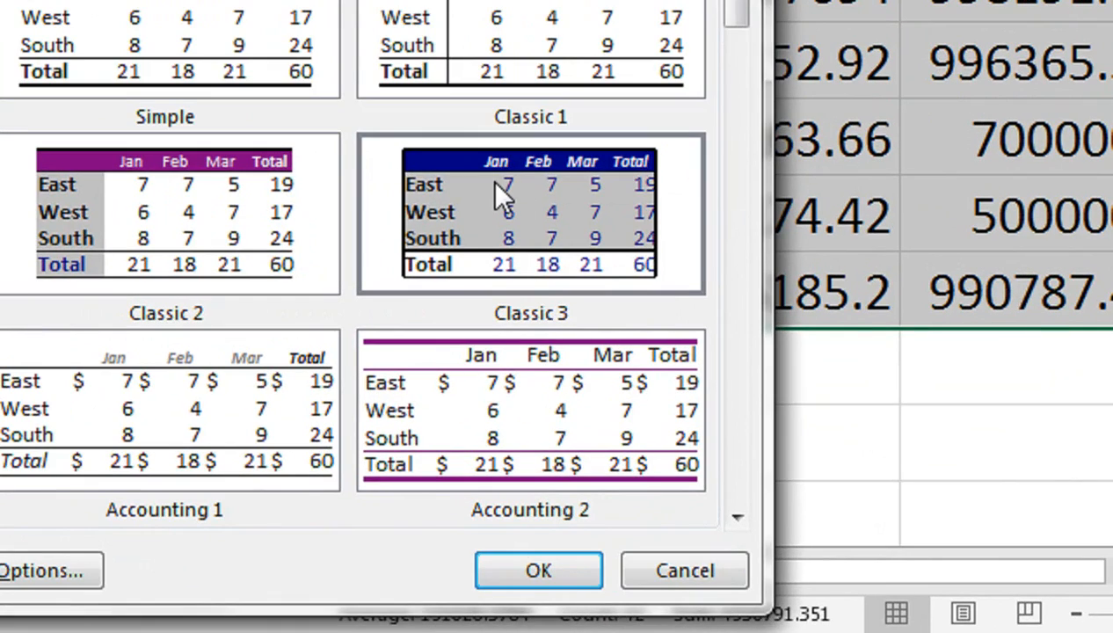
{"action": "left_click", "coordinate": [539, 569]}
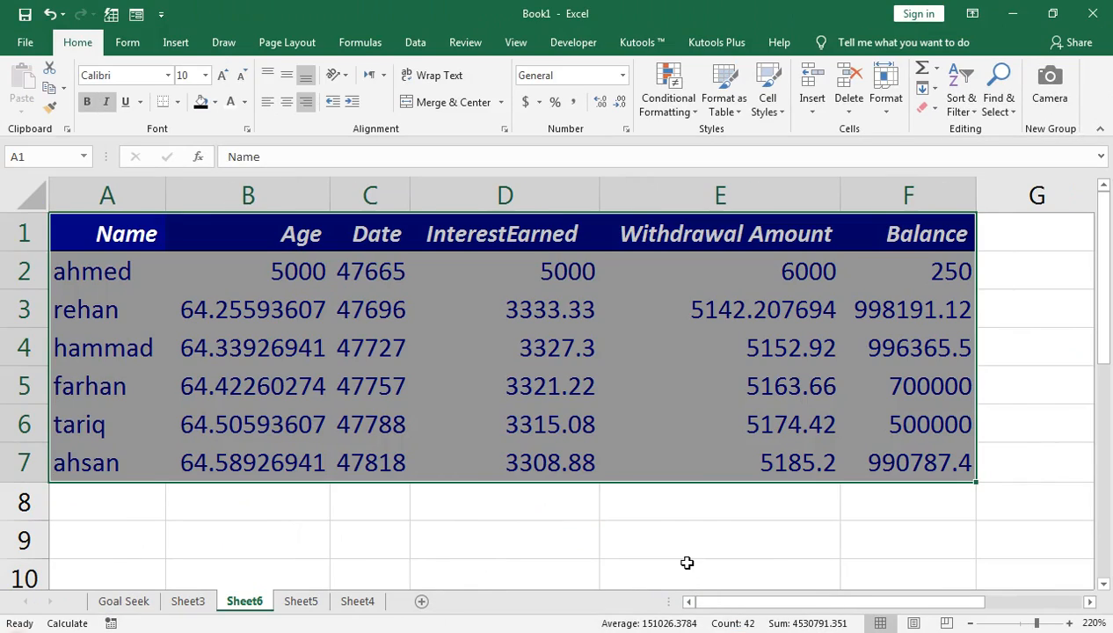
{"action": "left_click", "coordinate": [617, 401]}
{"action": "key", "text": "ctrl+z"}
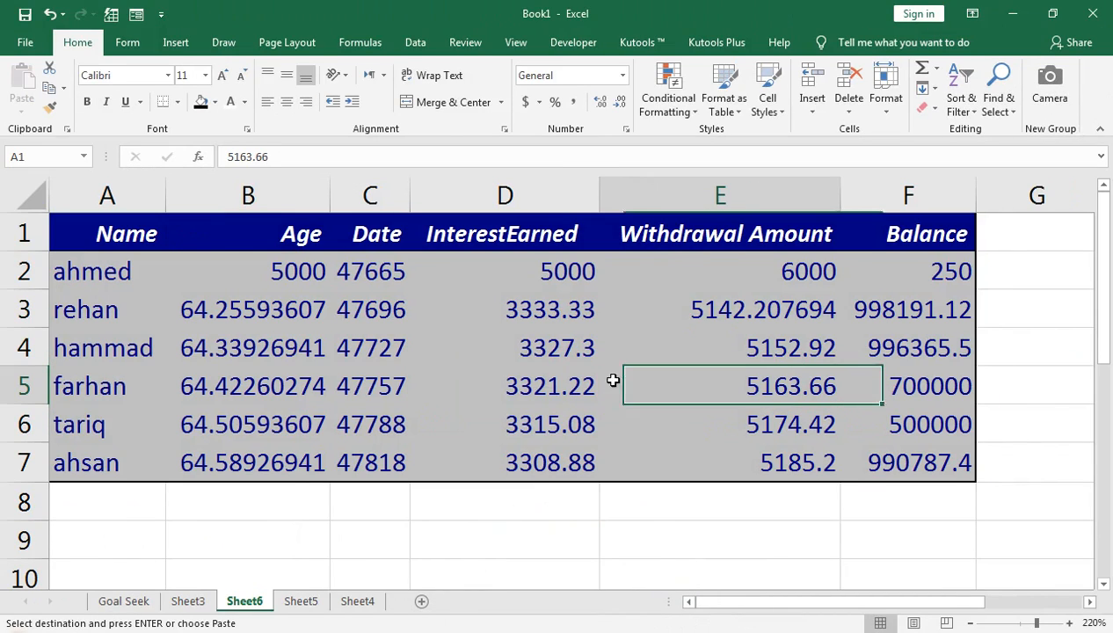
Step: Try the Colorful 2 AutoFormat design on the table A1:F7 and undo it
{"action": "left_click", "coordinate": [112, 14]}
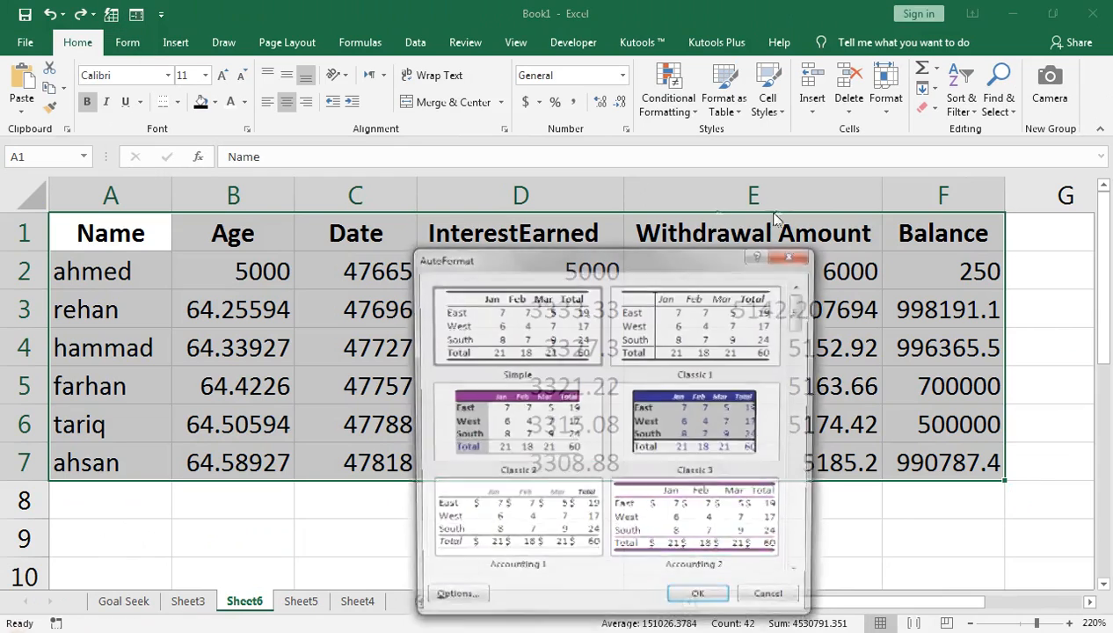
{"action": "left_click_drag", "start_coordinate": [800, 310], "coordinate": [801, 431]}
{"action": "left_click", "coordinate": [682, 422]}
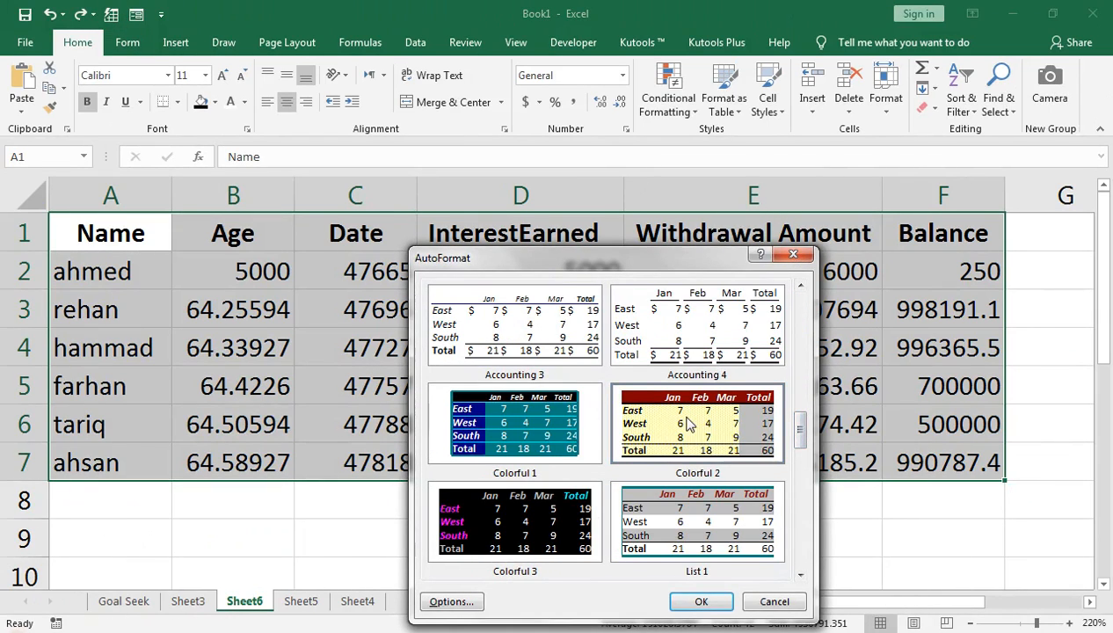
{"action": "left_click", "coordinate": [700, 601]}
{"action": "left_click", "coordinate": [439, 311]}
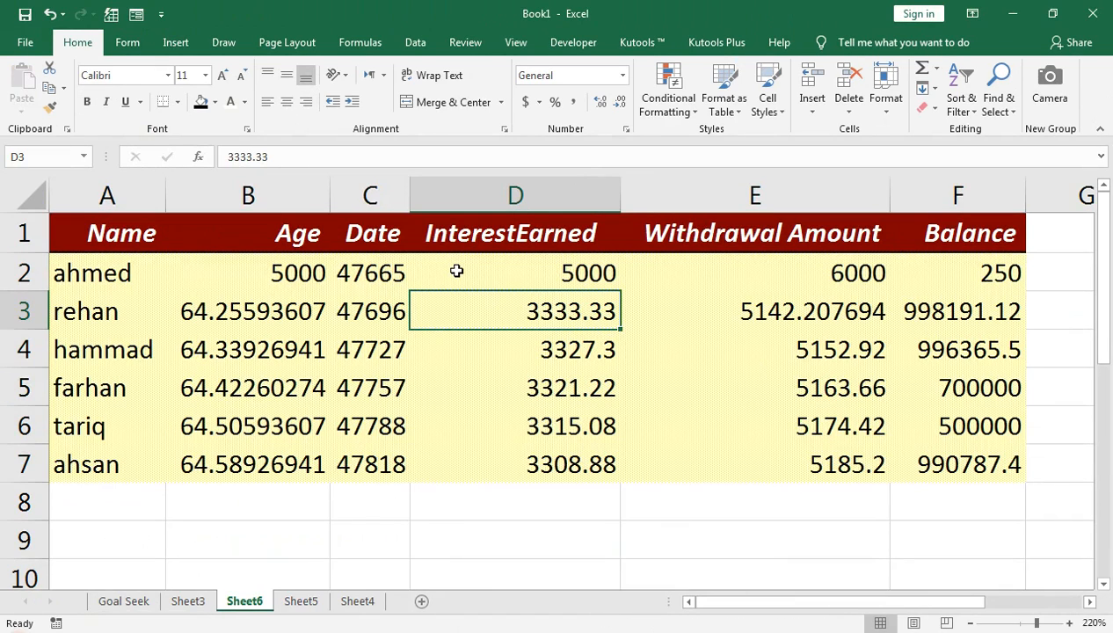
{"action": "key", "text": "ctrl+z"}
{"action": "key", "text": "ctrl+c"}
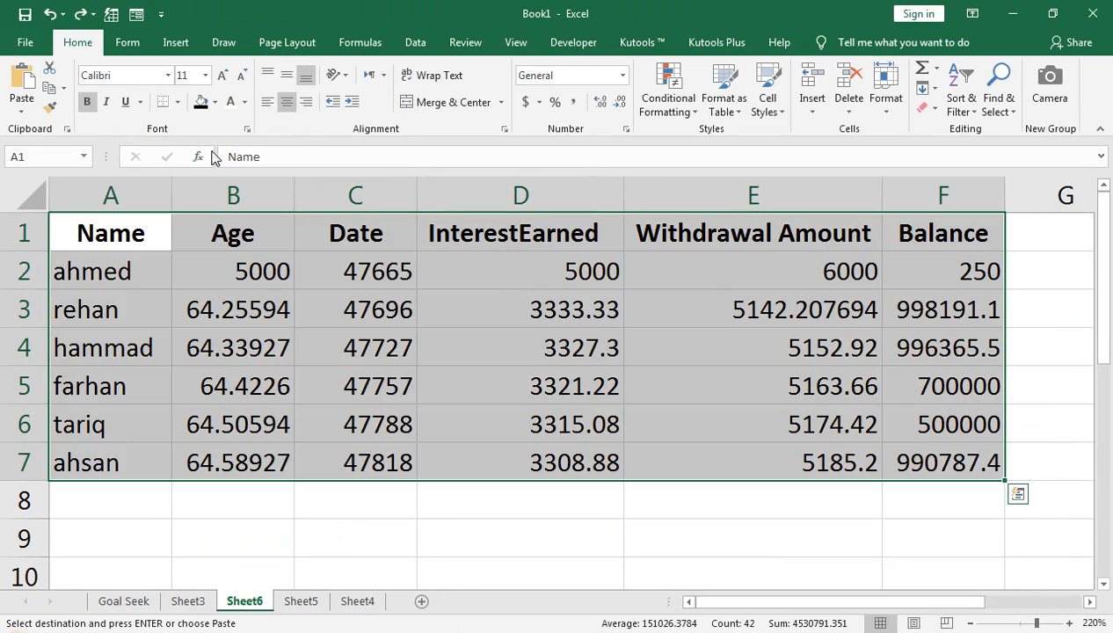
Step: Open the Quick Access Toolbar customization options and list All Commands as the command source
{"action": "left_click", "coordinate": [161, 15]}
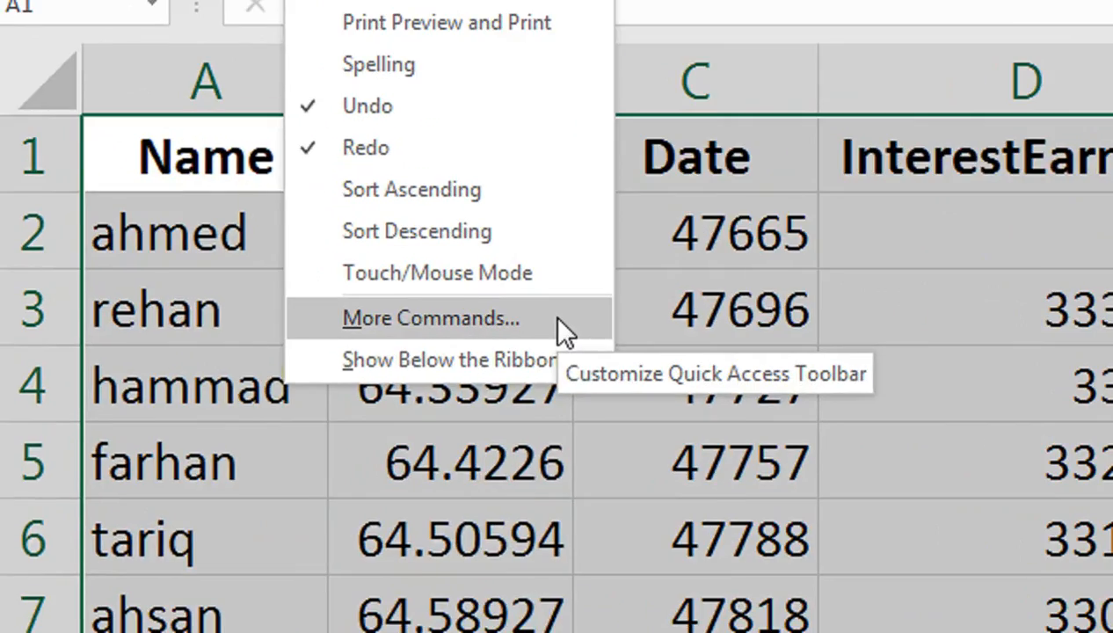
{"action": "left_click", "coordinate": [381, 320]}
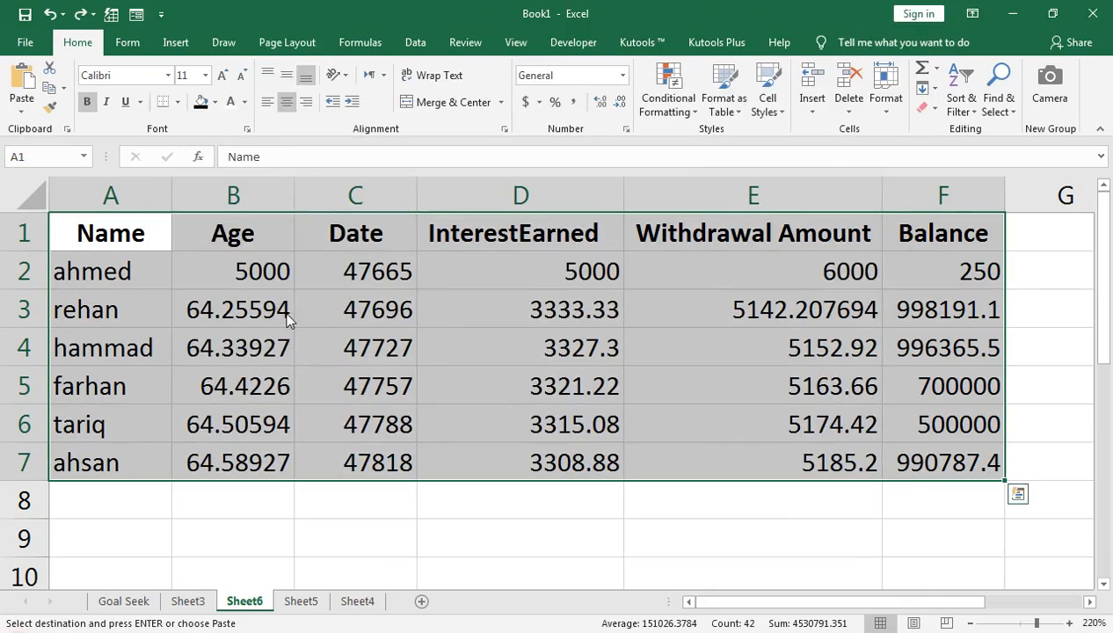
{"action": "left_click", "coordinate": [476, 120]}
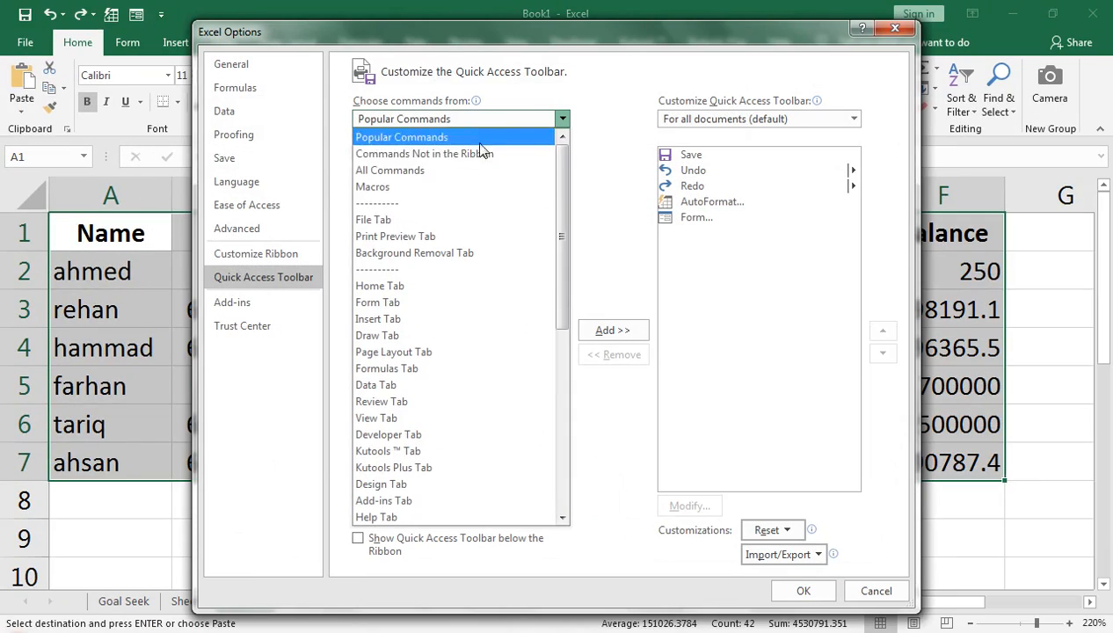
{"action": "left_click", "coordinate": [475, 174]}
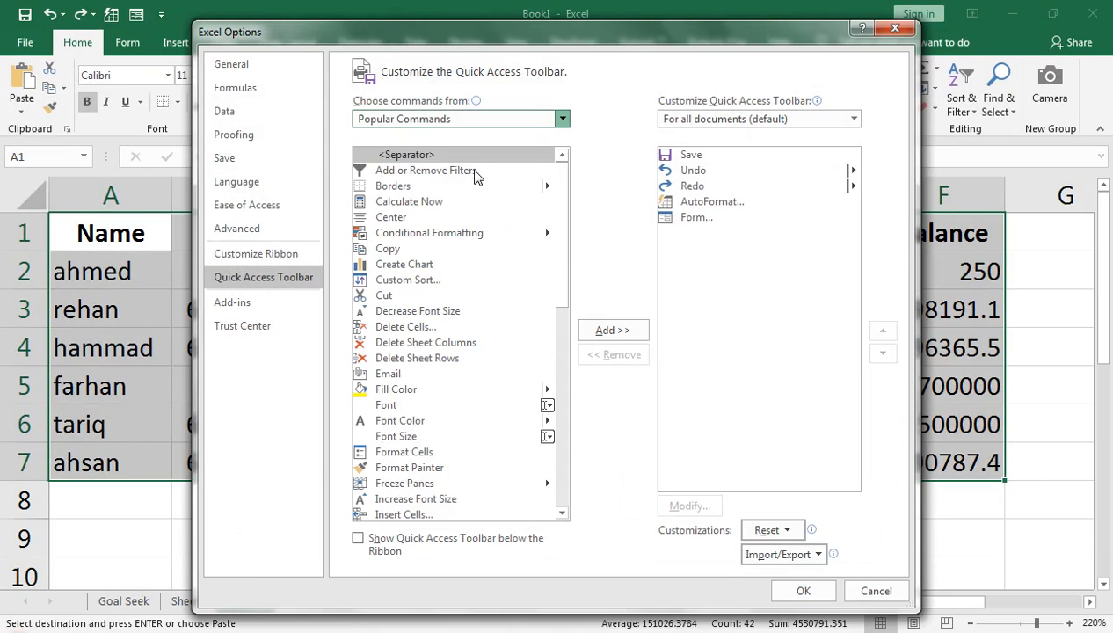
{"action": "left_click", "coordinate": [559, 264]}
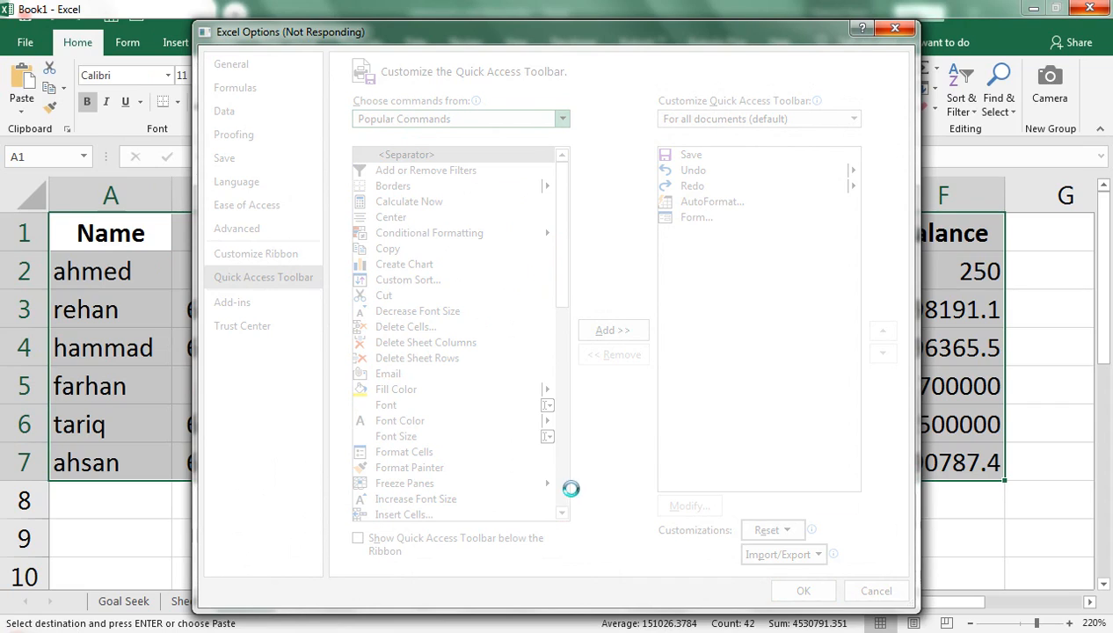
Step: Locate AutoFormat among all commands and in the Quick Access Toolbar's command list, and close the options without changes
{"action": "mouse_move", "coordinate": [562, 169]}
{"action": "left_mouse_down"}
{"action": "mouse_move", "coordinate": [572, 323]}
{"action": "mouse_move", "coordinate": [569, 185]}
{"action": "left_mouse_up"}
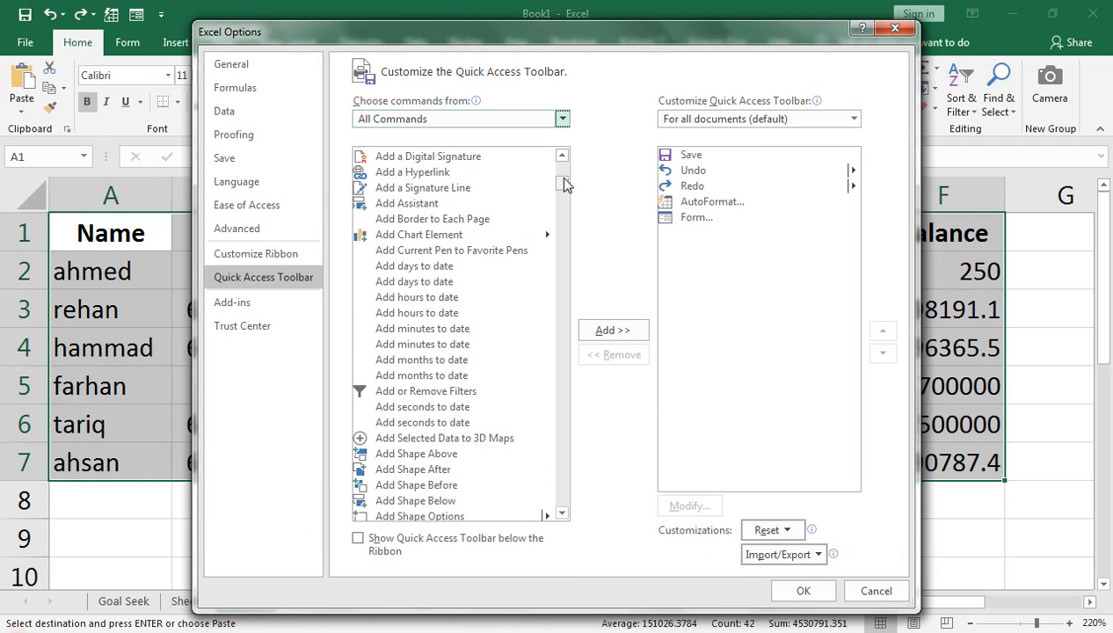
{"action": "left_click_drag", "start_coordinate": [563, 183], "coordinate": [562, 178]}
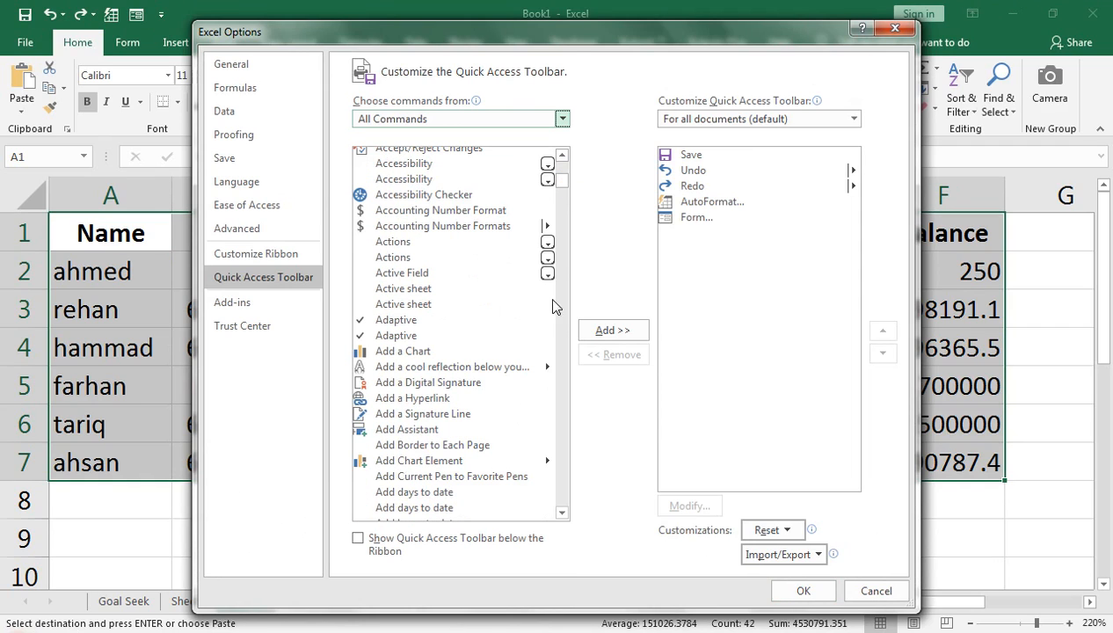
{"action": "left_click", "coordinate": [562, 514]}
{"action": "left_click_drag", "start_coordinate": [563, 515], "coordinate": [1110, 319]}
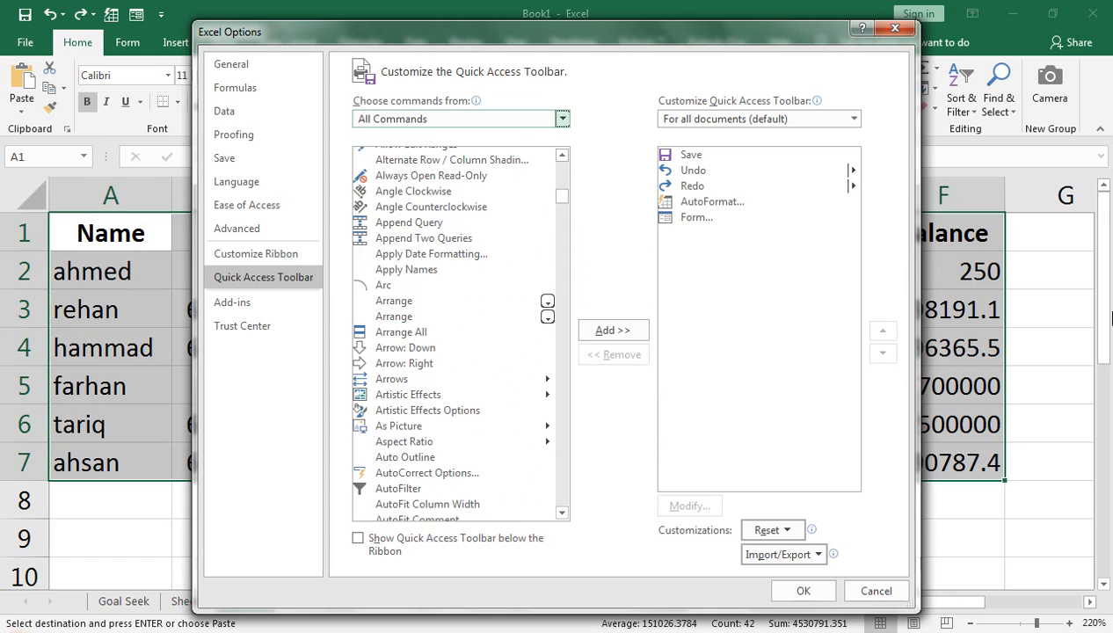
{"action": "left_click", "coordinate": [561, 511]}
{"action": "left_click_drag", "start_coordinate": [561, 512], "coordinate": [560, 515]}
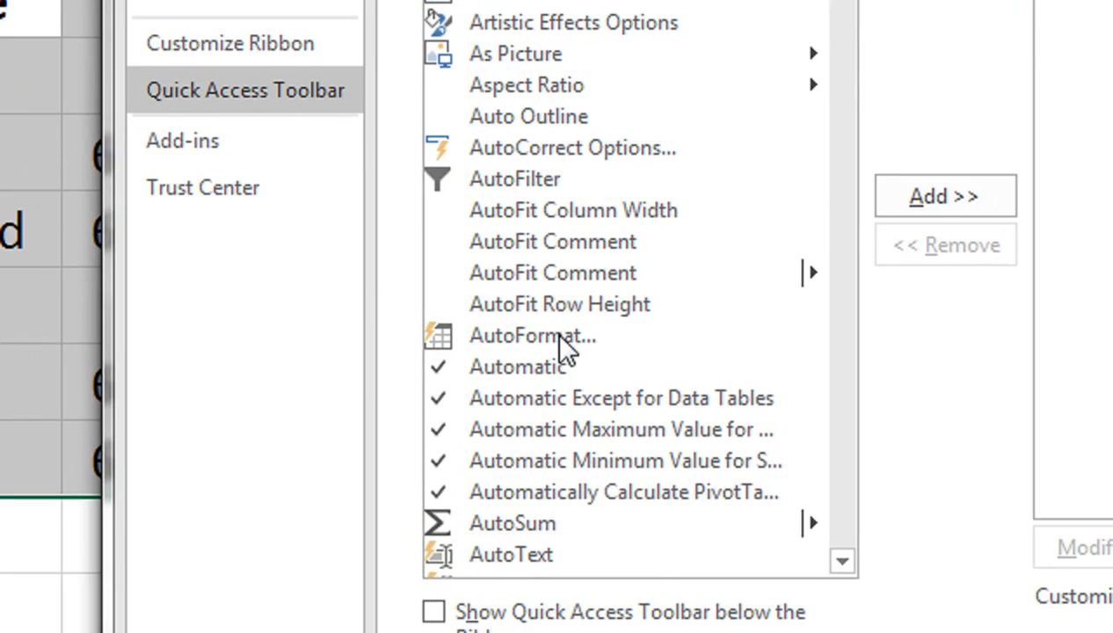
{"action": "left_click", "coordinate": [422, 405]}
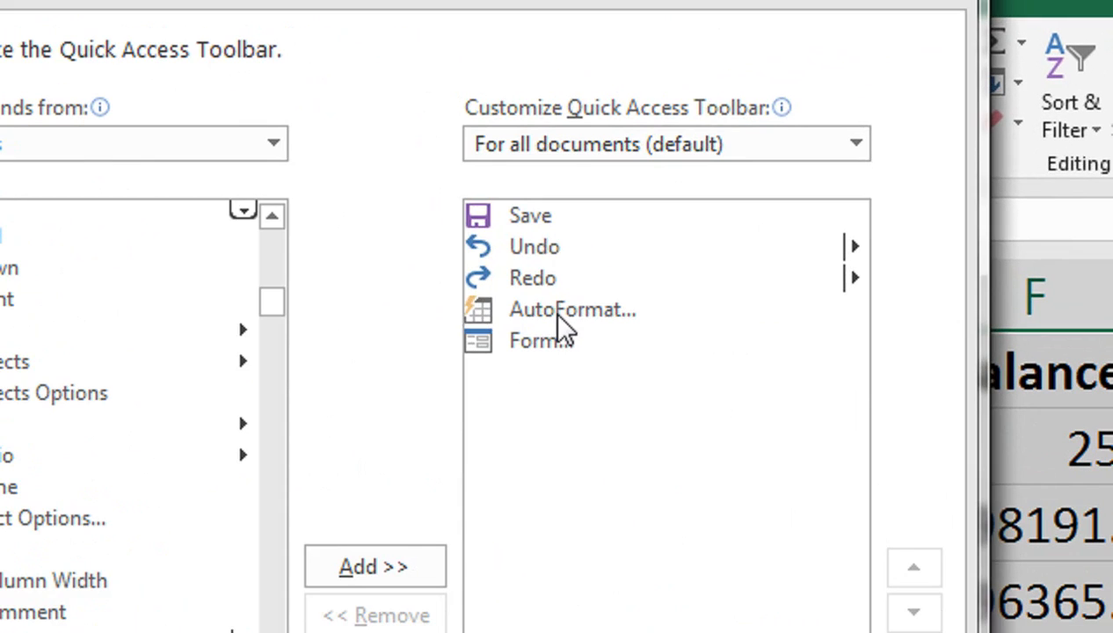
{"action": "left_click", "coordinate": [556, 313]}
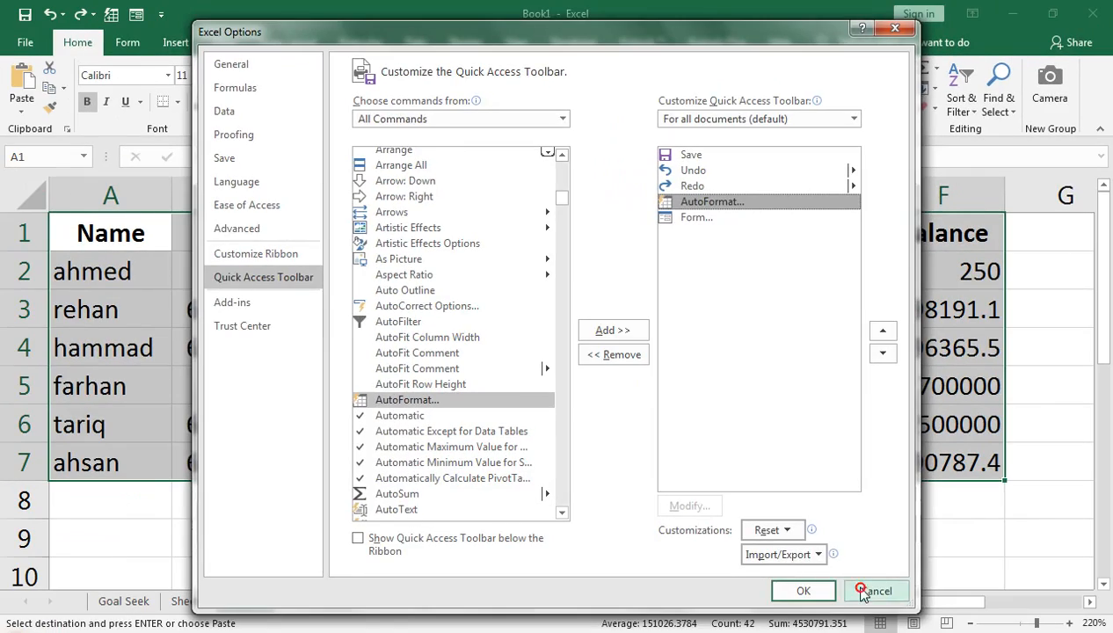
{"action": "left_click", "coordinate": [862, 590]}
{"action": "left_click", "coordinate": [467, 338]}
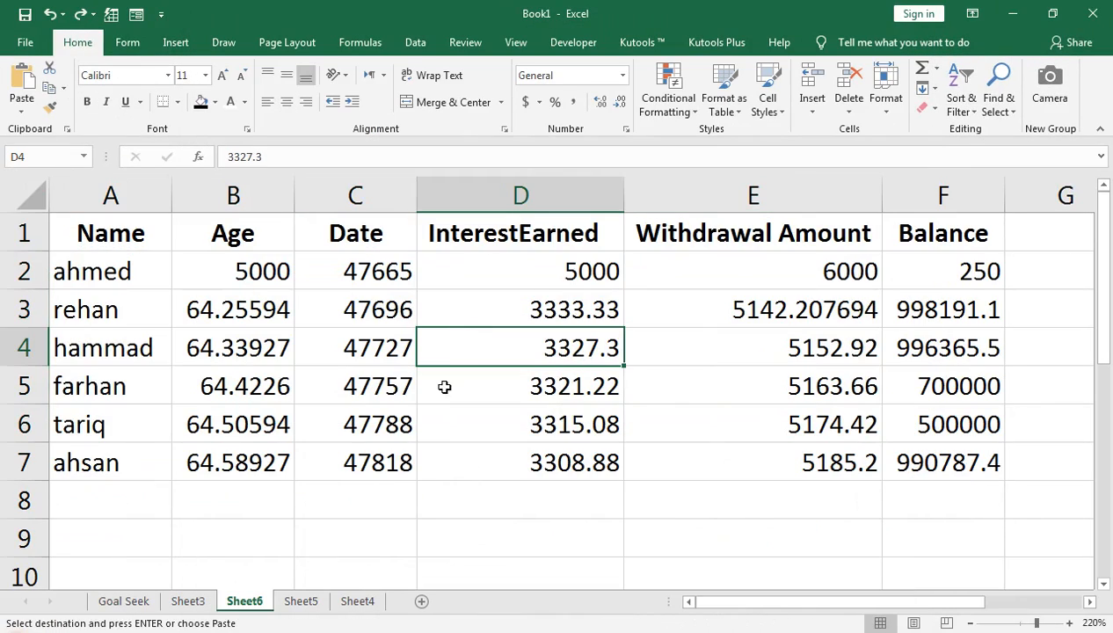
Step: Check the topic list on the Goal Seek sheet and switch to Sheet3
{"action": "left_click", "coordinate": [114, 601]}
{"action": "scroll", "coordinate": [601, 395], "scroll_direction": "down", "scroll_amount": 1}
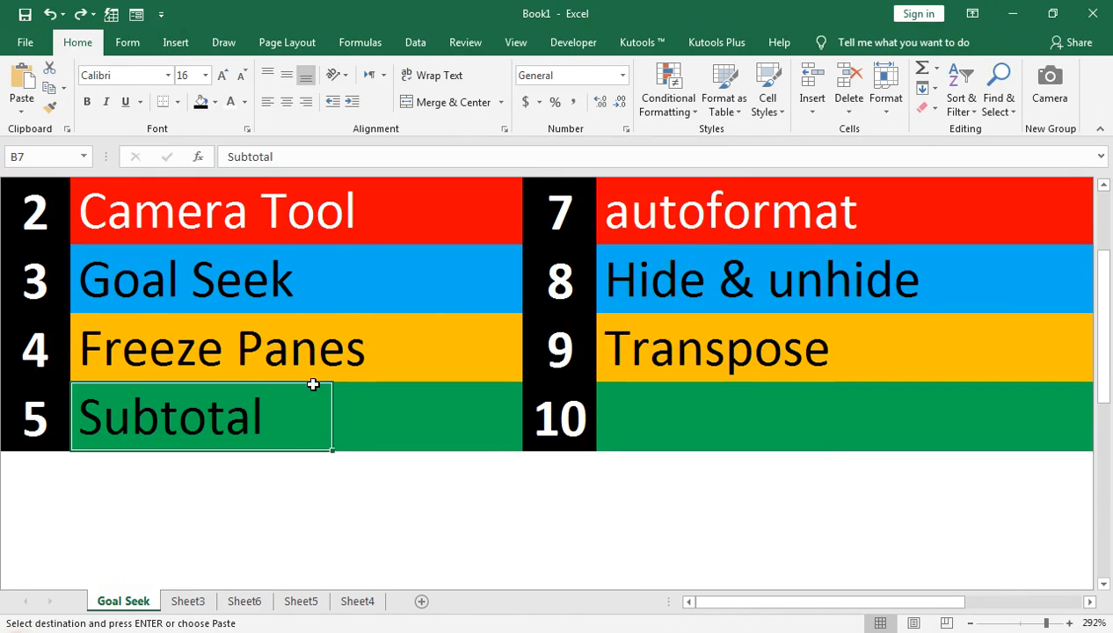
{"action": "left_click", "coordinate": [187, 601]}
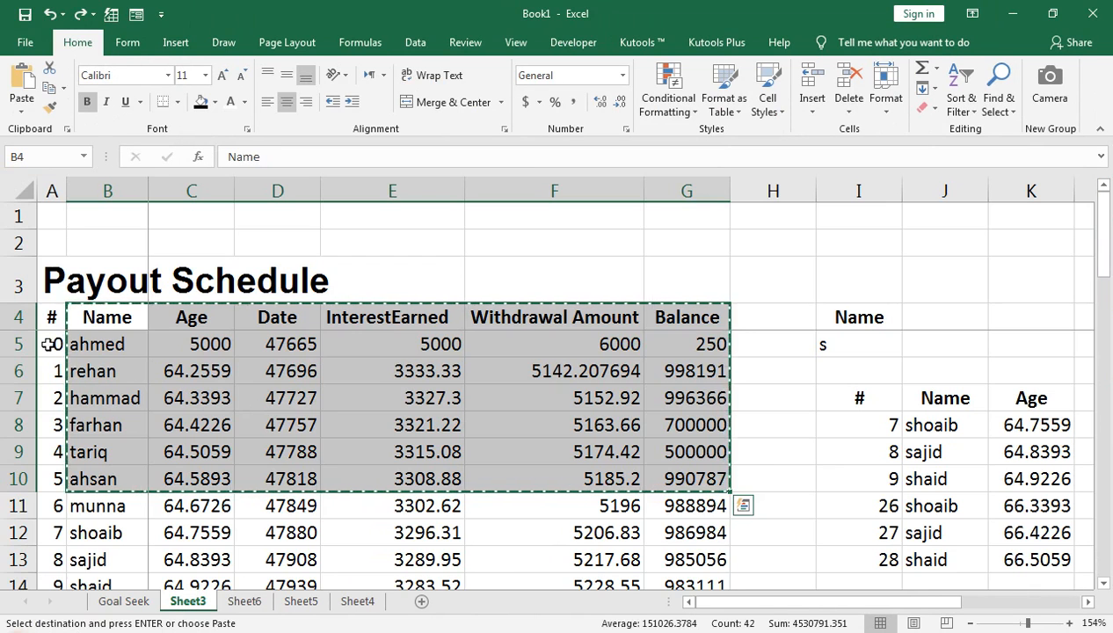
Step: End the pending copy of the Payout Schedule range by entering a temporary "a" in cell B2 and clearing it
{"action": "left_click", "coordinate": [48, 344]}
{"action": "left_click", "coordinate": [16, 344]}
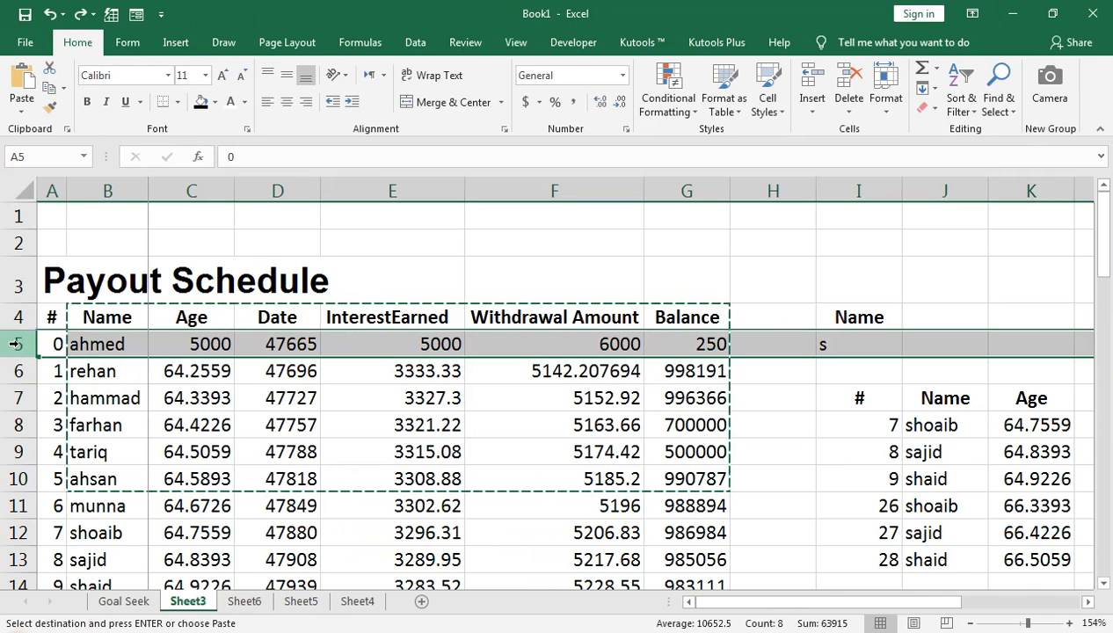
{"action": "key", "text": "Right"}
{"action": "key", "text": "Up"}
{"action": "key", "text": "Up"}
{"action": "key", "text": "Up"}
{"action": "type", "text": "a"}
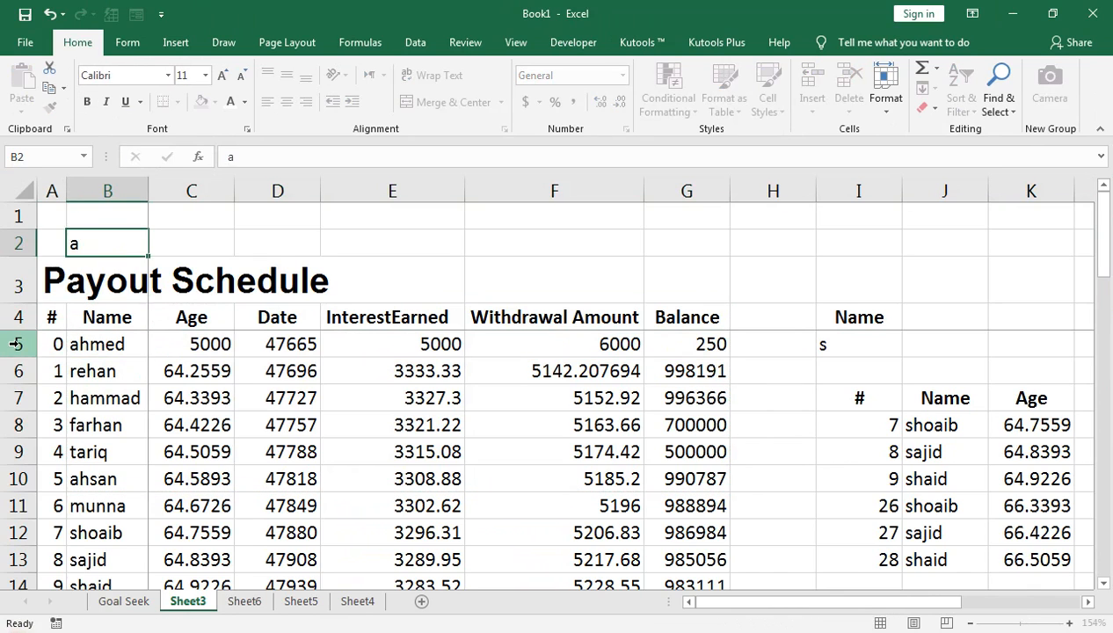
{"action": "key", "text": "BackSpace"}
{"action": "key", "text": "Return"}
{"action": "key", "text": "Down"}
{"action": "key", "text": "Down"}
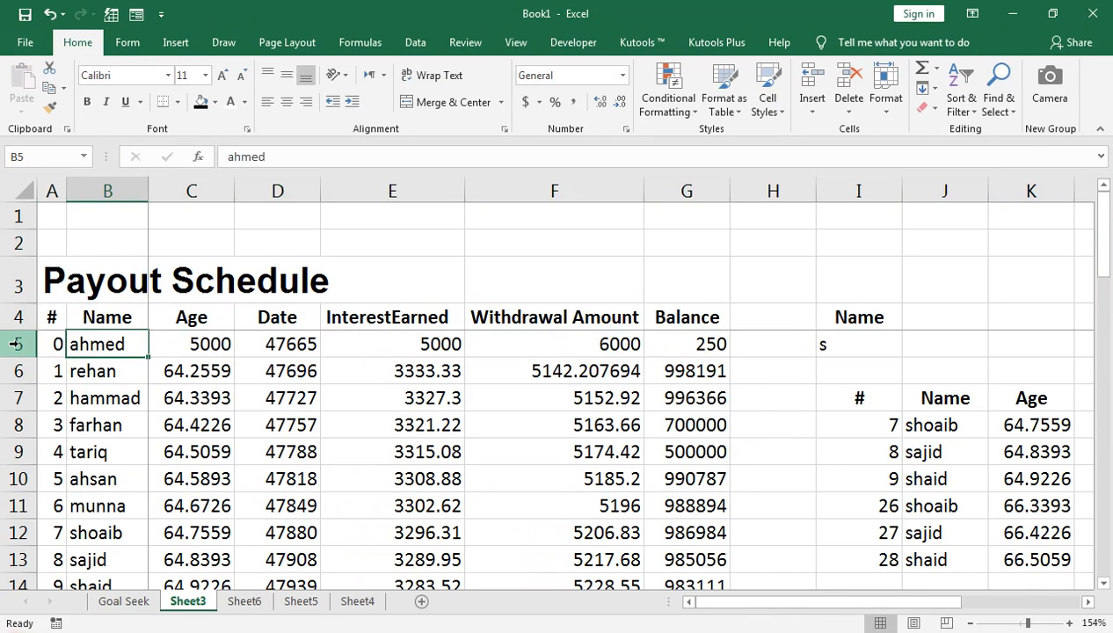
Step: Hide rows 5 to 10 of the Payout Schedule on Sheet3
{"action": "left_click", "coordinate": [16, 343]}
{"action": "key", "text": "shift+Down"}
{"action": "key", "text": "shift+Down"}
{"action": "key", "text": "shift+Down"}
{"action": "key", "text": "shift+Down"}
{"action": "key", "text": "shift+Down"}
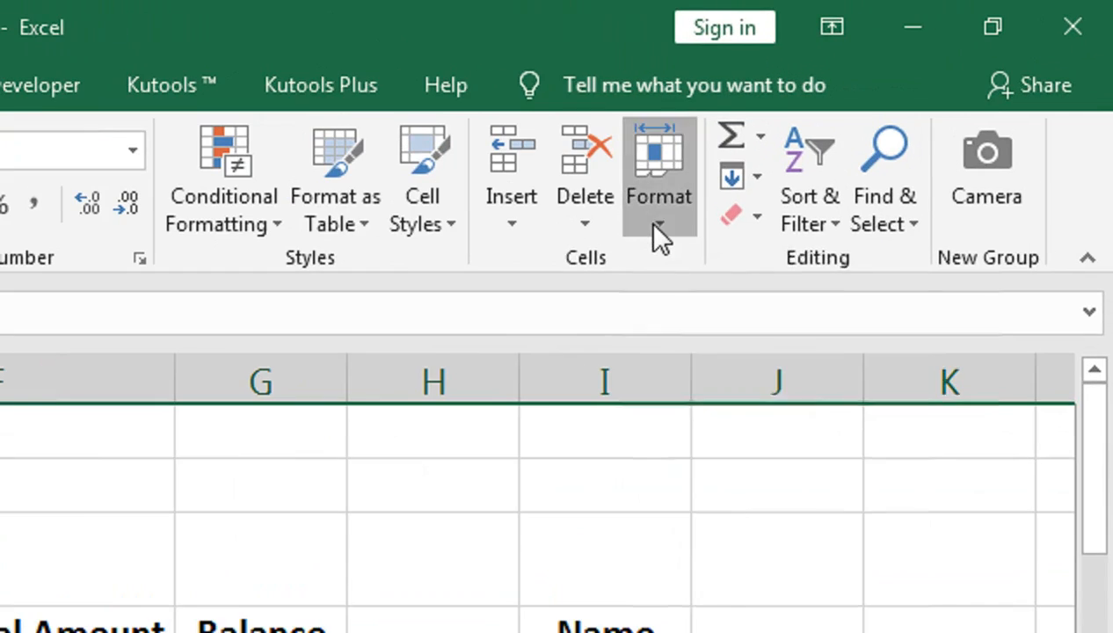
{"action": "left_click", "coordinate": [885, 117]}
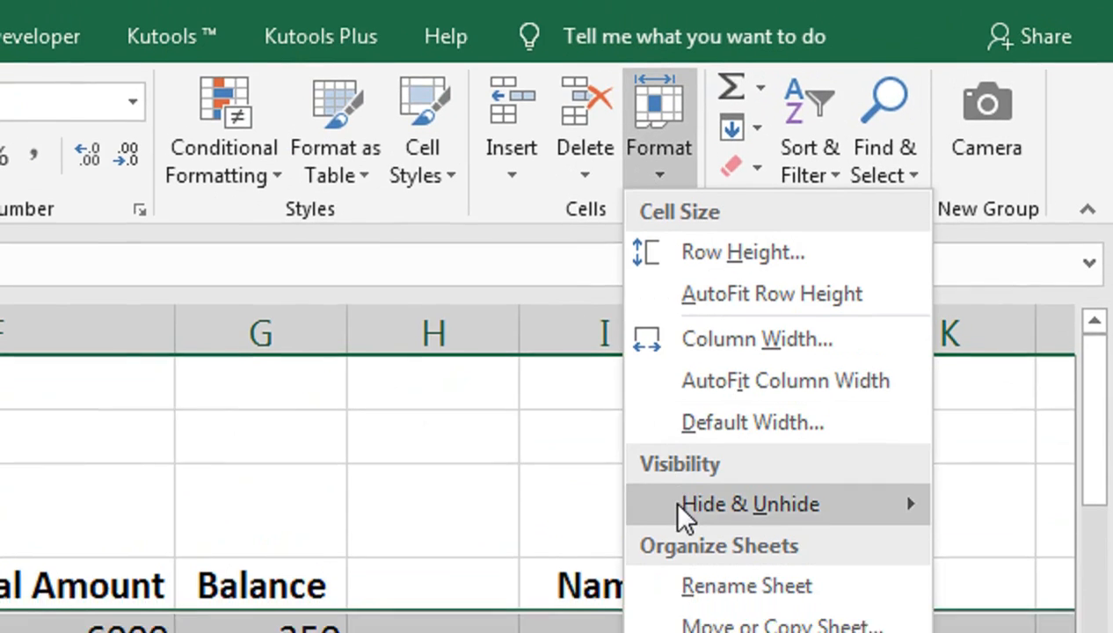
{"action": "mouse_move", "coordinate": [686, 555]}
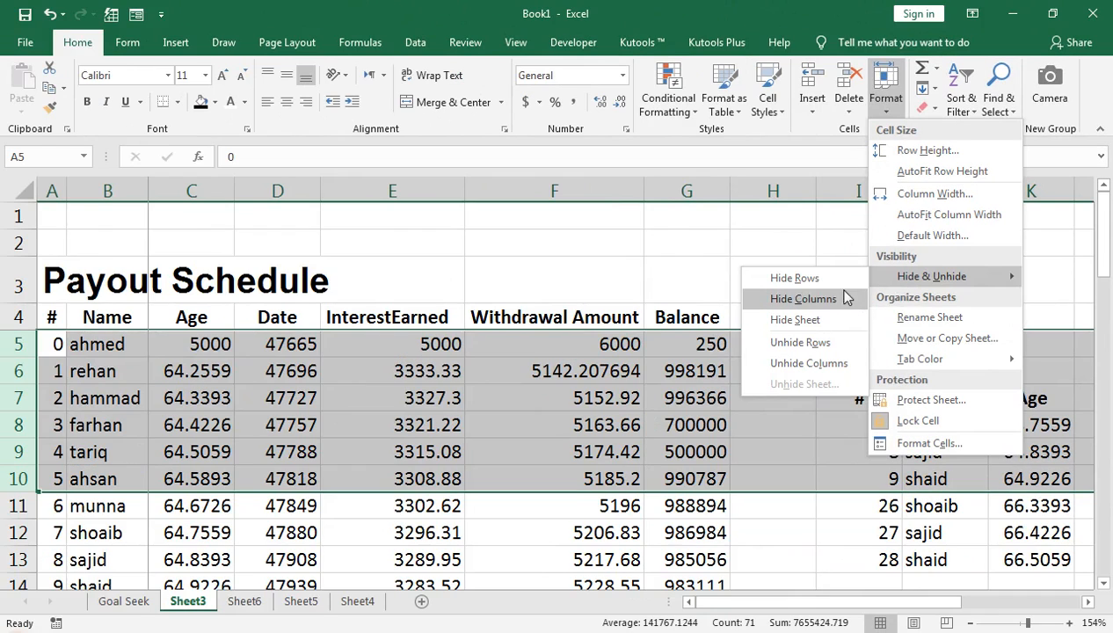
{"action": "left_click", "coordinate": [842, 288]}
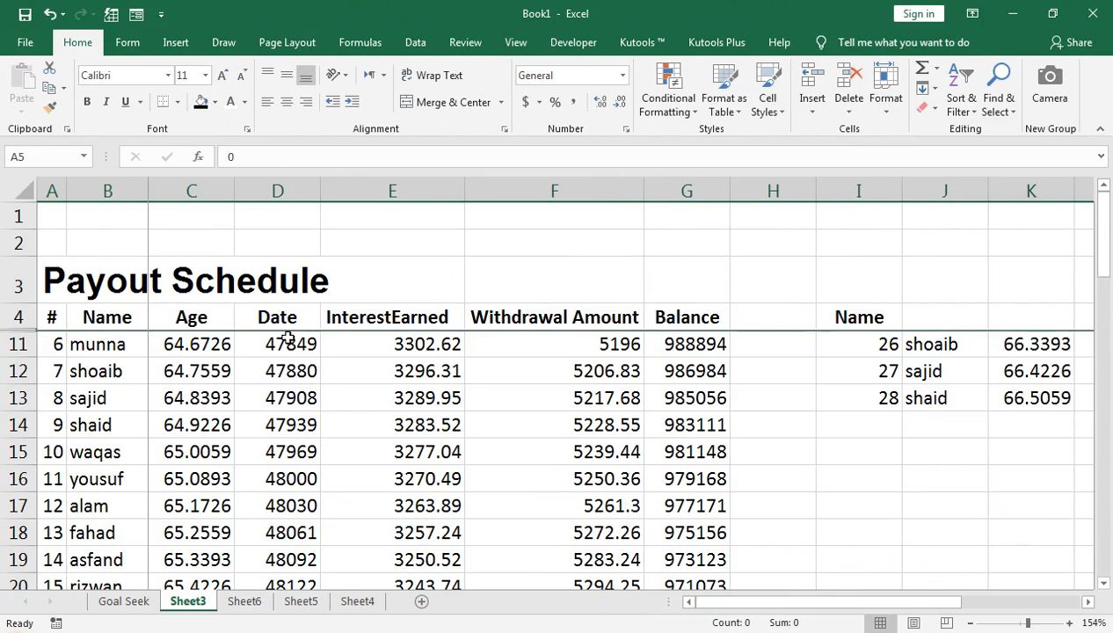
Step: Select the whole of Sheet3 and unhide its hidden rows
{"action": "left_click", "coordinate": [169, 367]}
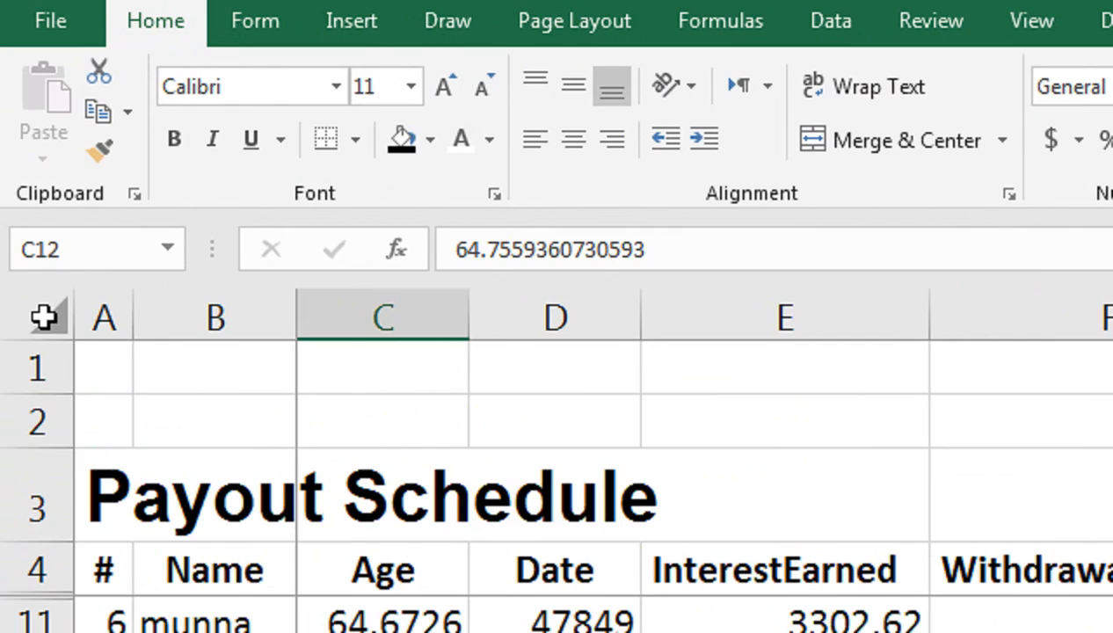
{"action": "left_click", "coordinate": [21, 190]}
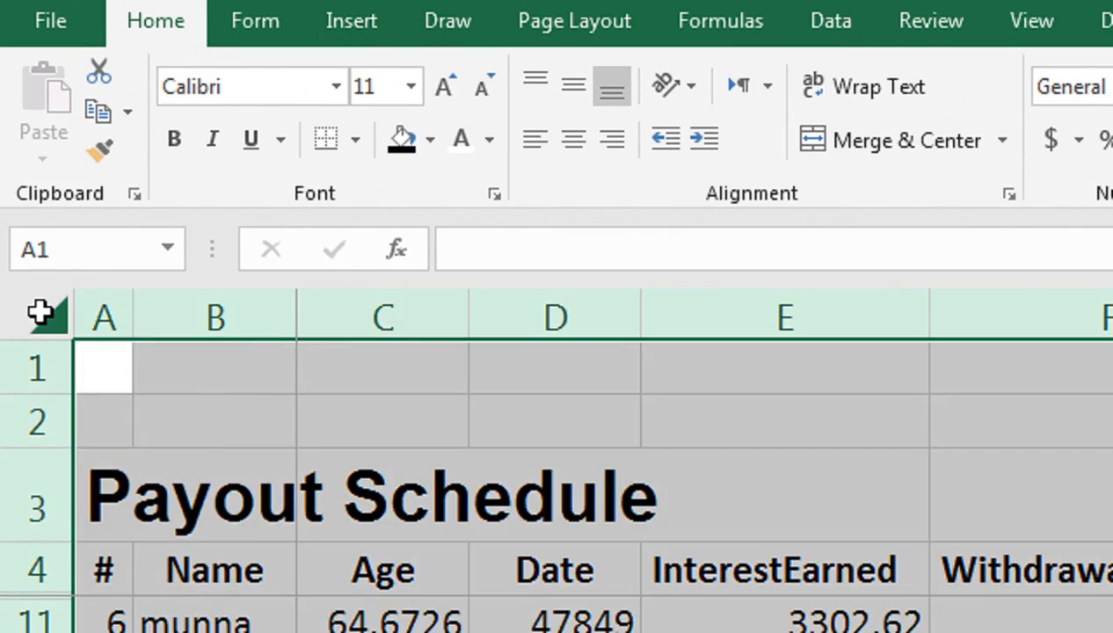
{"action": "left_click", "coordinate": [885, 92]}
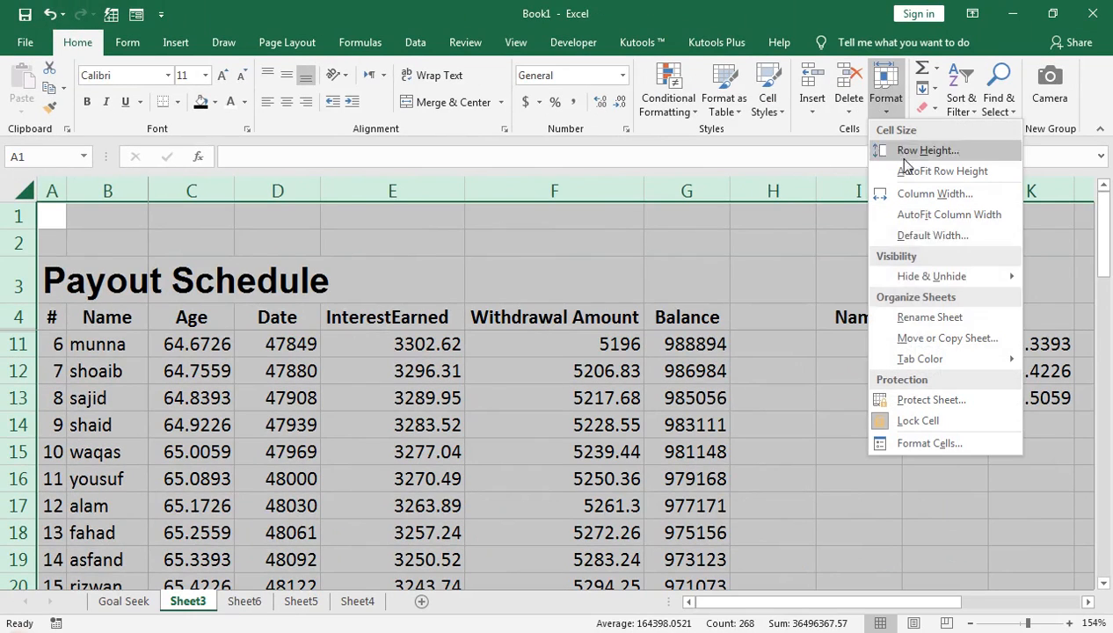
{"action": "mouse_move", "coordinate": [892, 276]}
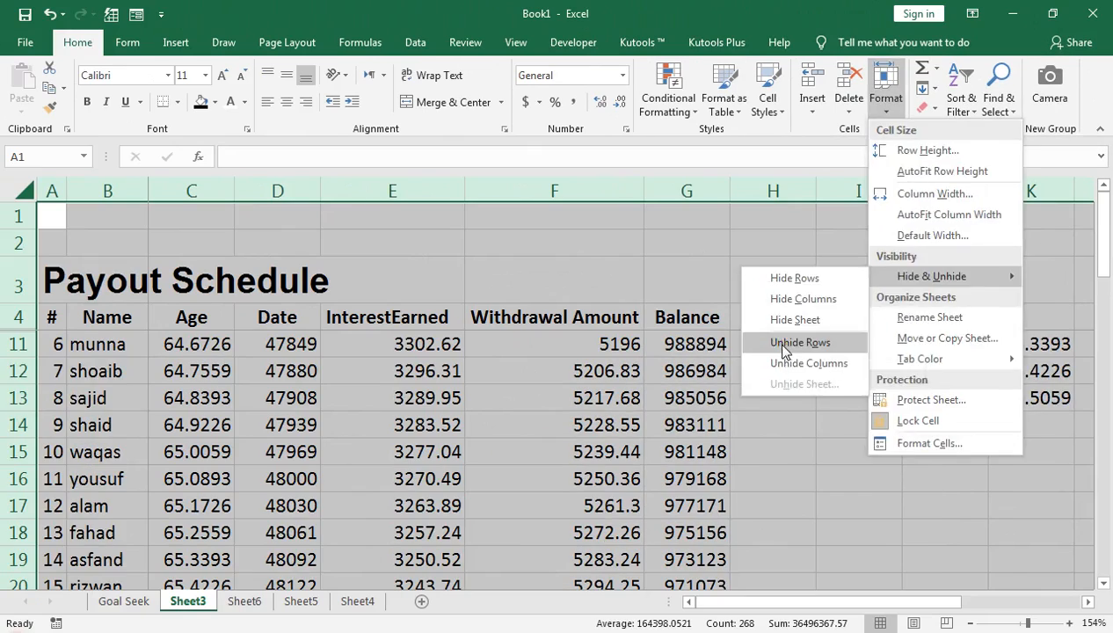
{"action": "left_click", "coordinate": [459, 449]}
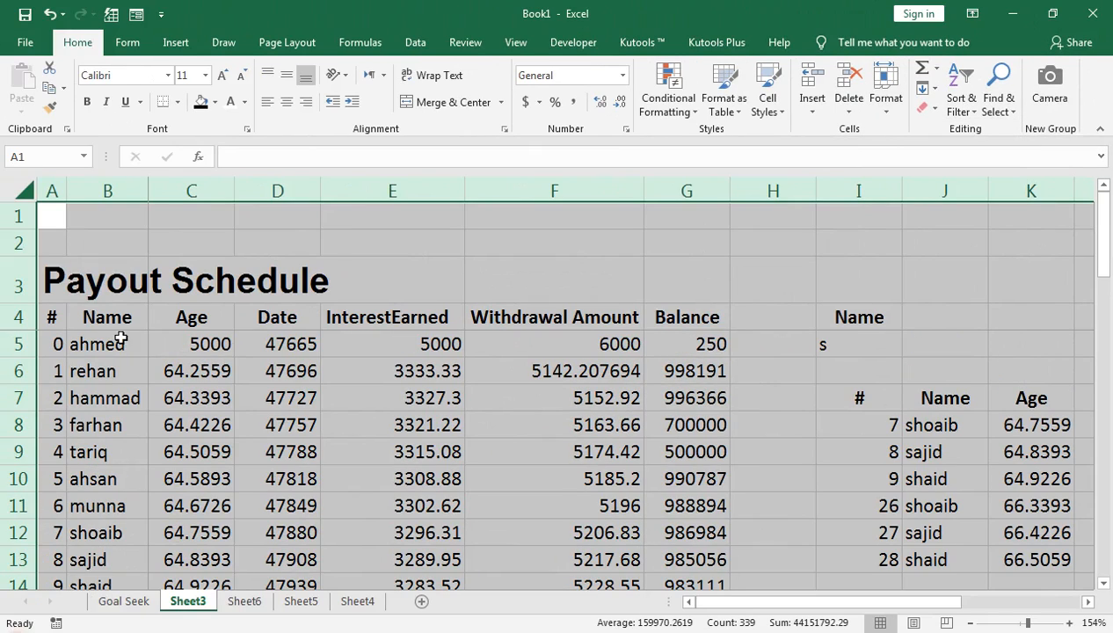
Step: Hide columns D to F, from Date to Withdrawal Amount, in the Payout Schedule
{"action": "left_click", "coordinate": [283, 178]}
{"action": "key", "text": "shift+Right"}
{"action": "key", "text": "shift+Right"}
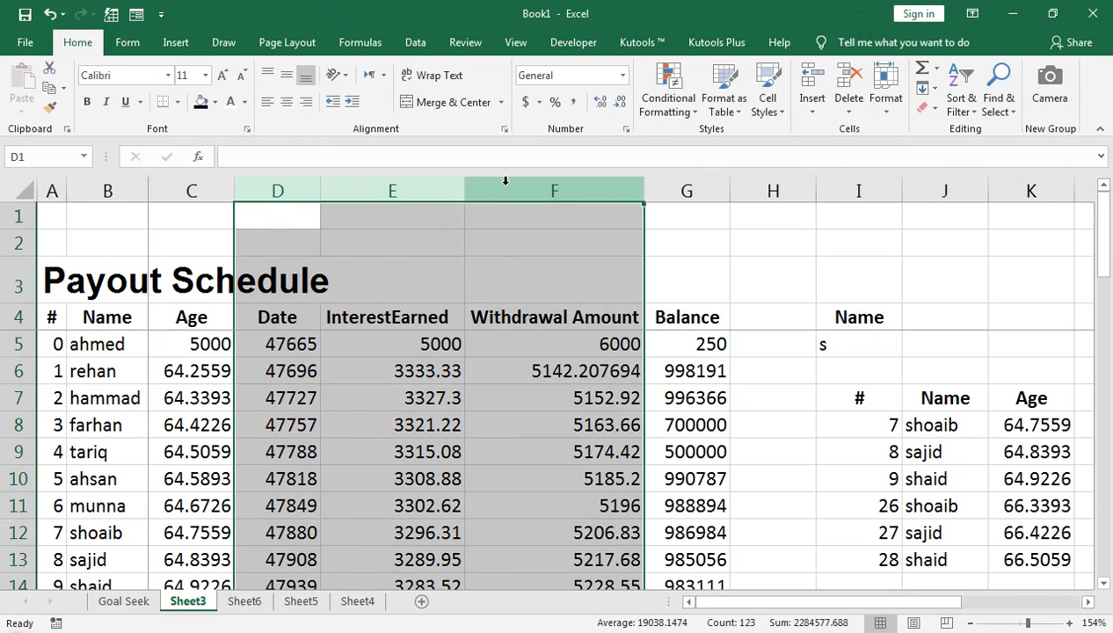
{"action": "left_click", "coordinate": [885, 88]}
{"action": "mouse_move", "coordinate": [920, 283]}
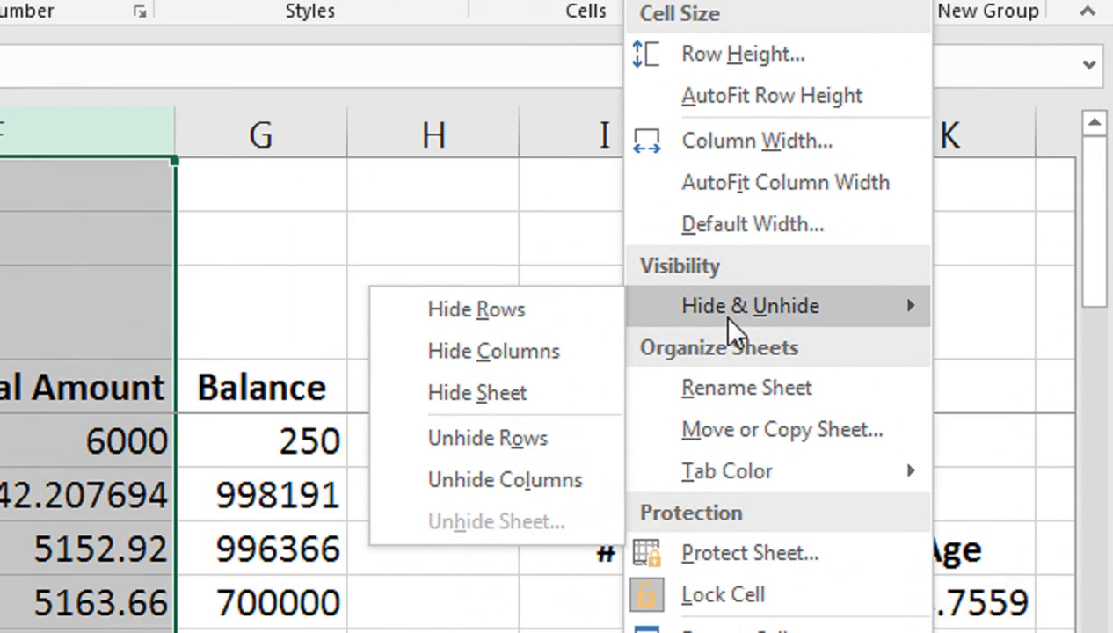
{"action": "left_click", "coordinate": [584, 361]}
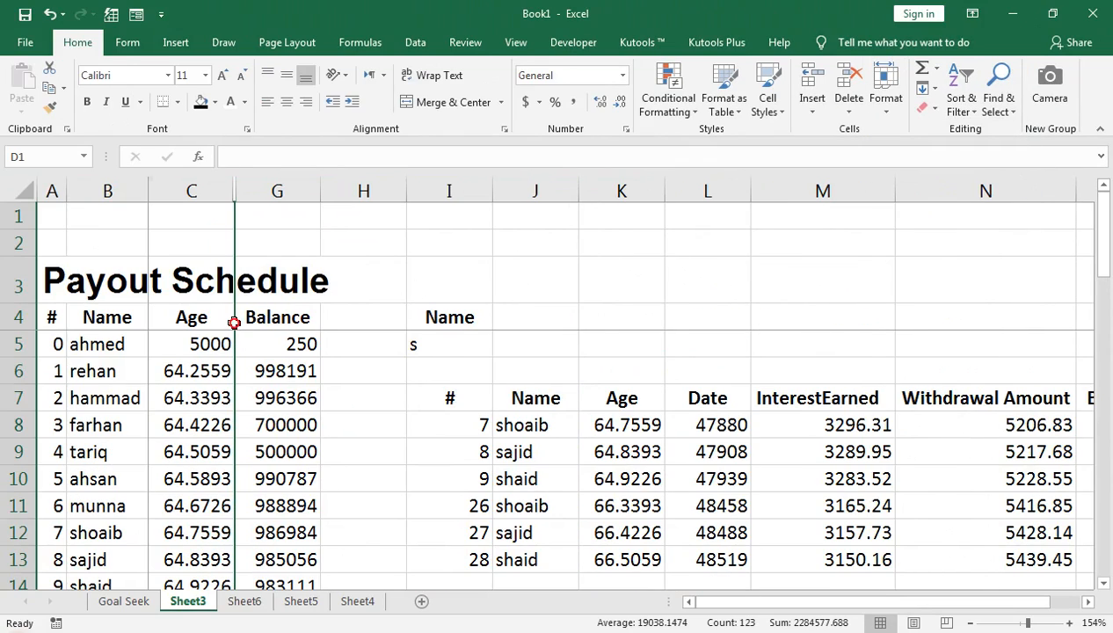
{"action": "left_click", "coordinate": [220, 319]}
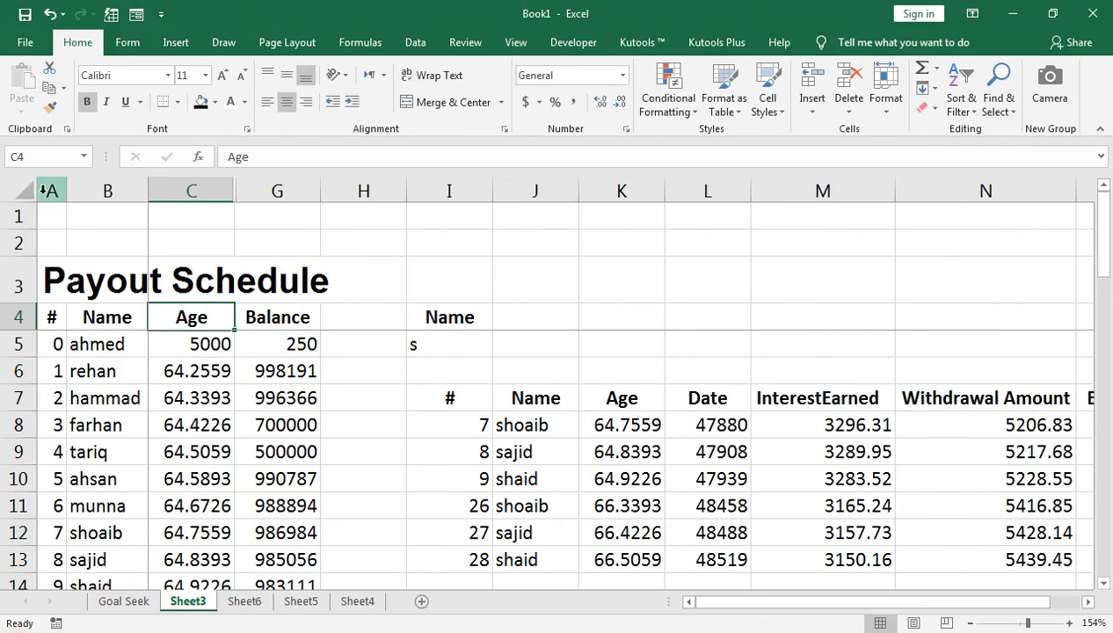
Step: Select the whole of Sheet3 and unhide its hidden columns
{"action": "left_click", "coordinate": [20, 190]}
{"action": "left_click", "coordinate": [889, 119]}
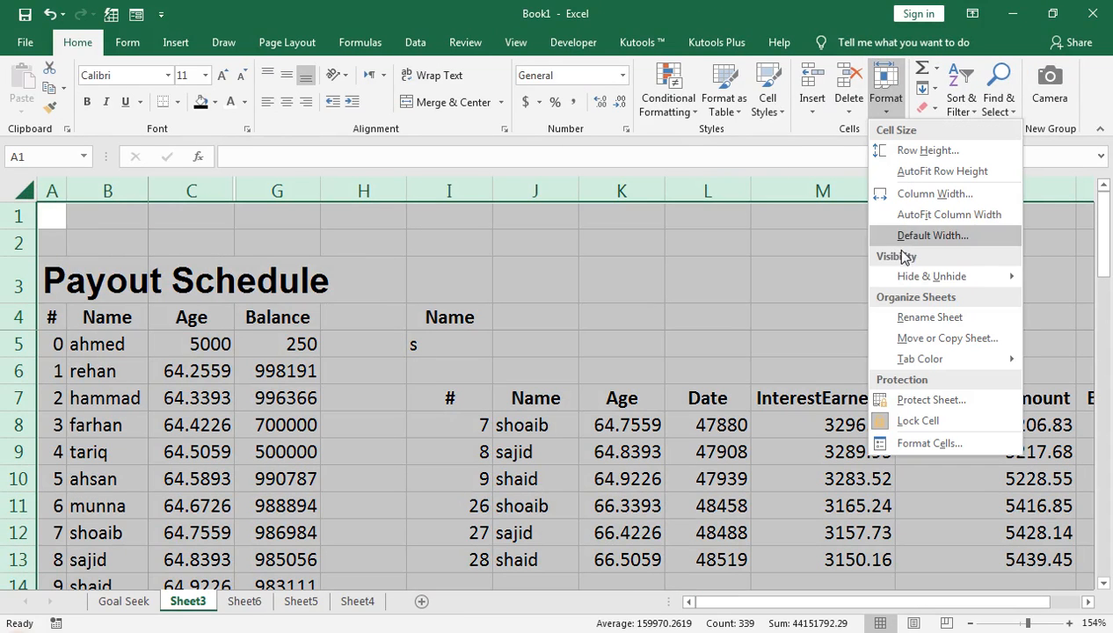
{"action": "mouse_move", "coordinate": [890, 277]}
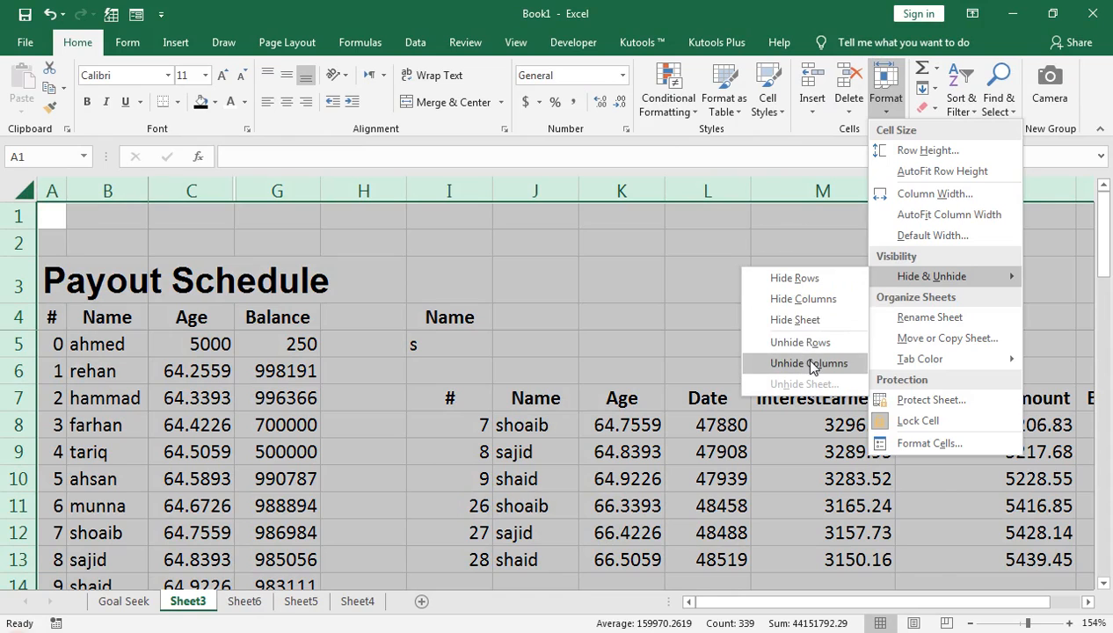
{"action": "left_click", "coordinate": [801, 360]}
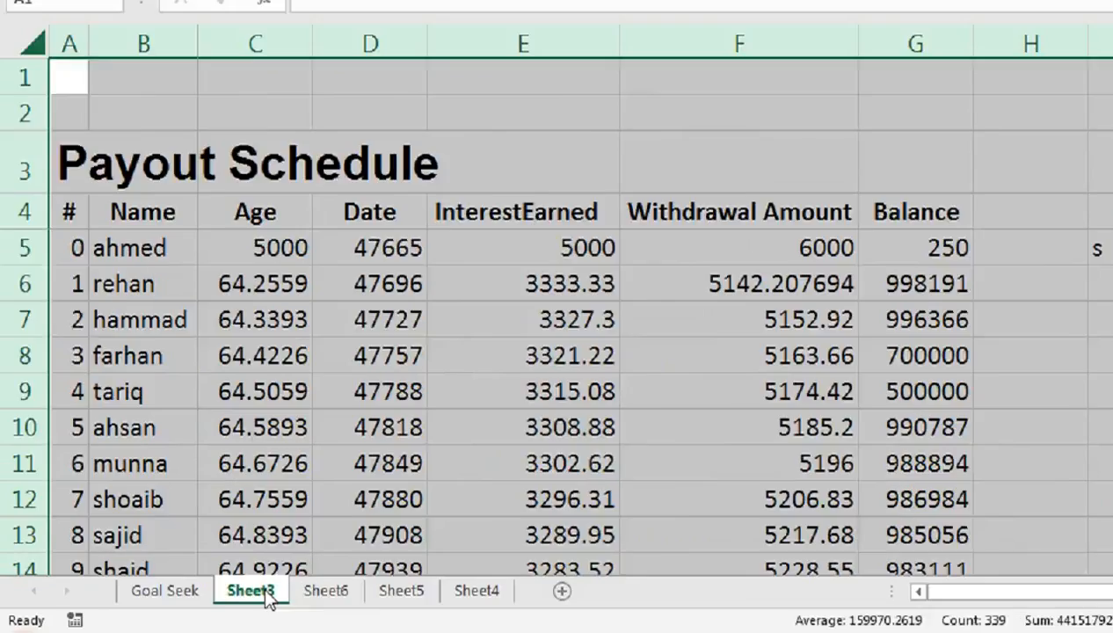
Step: Hide the worksheet Sheet3
{"action": "right_click", "coordinate": [202, 604]}
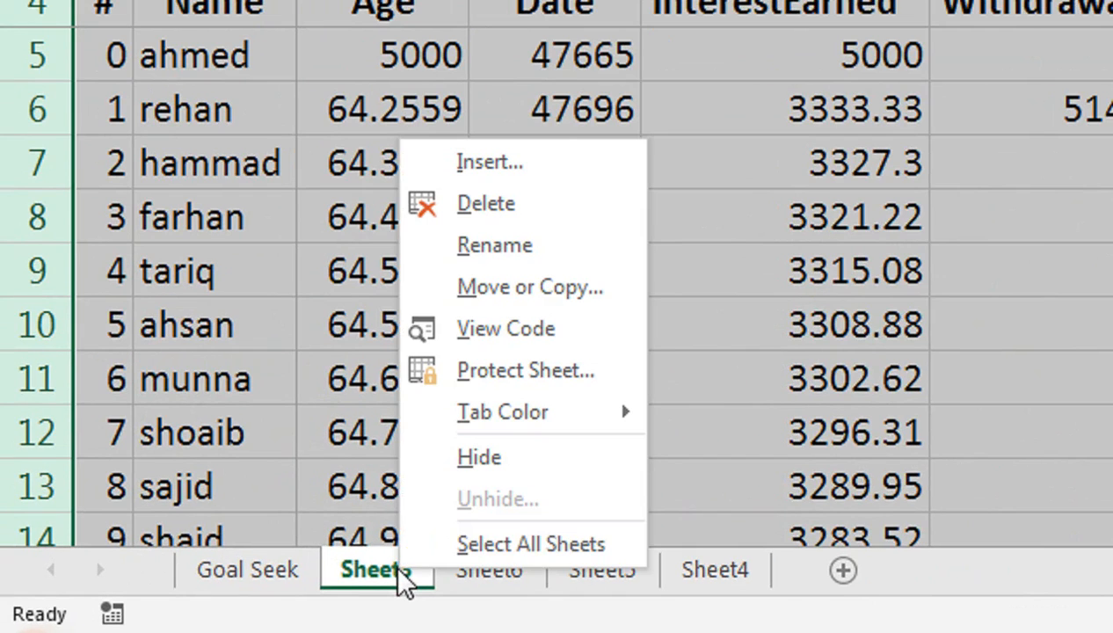
{"action": "left_click", "coordinate": [496, 465]}
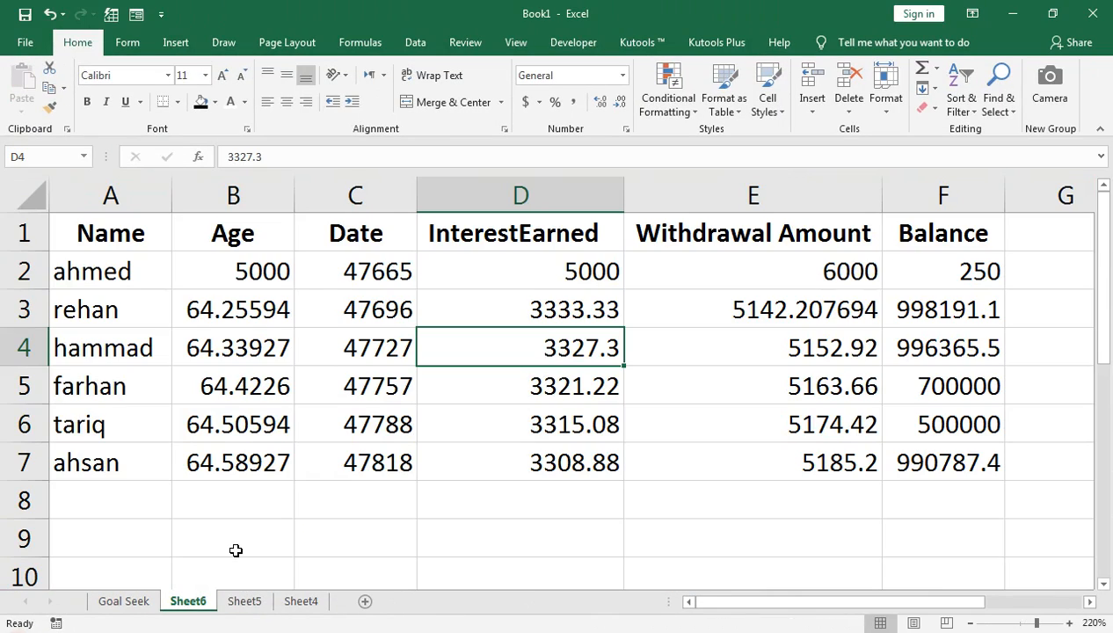
Step: Unhide the worksheet Sheet3
{"action": "right_click", "coordinate": [199, 601]}
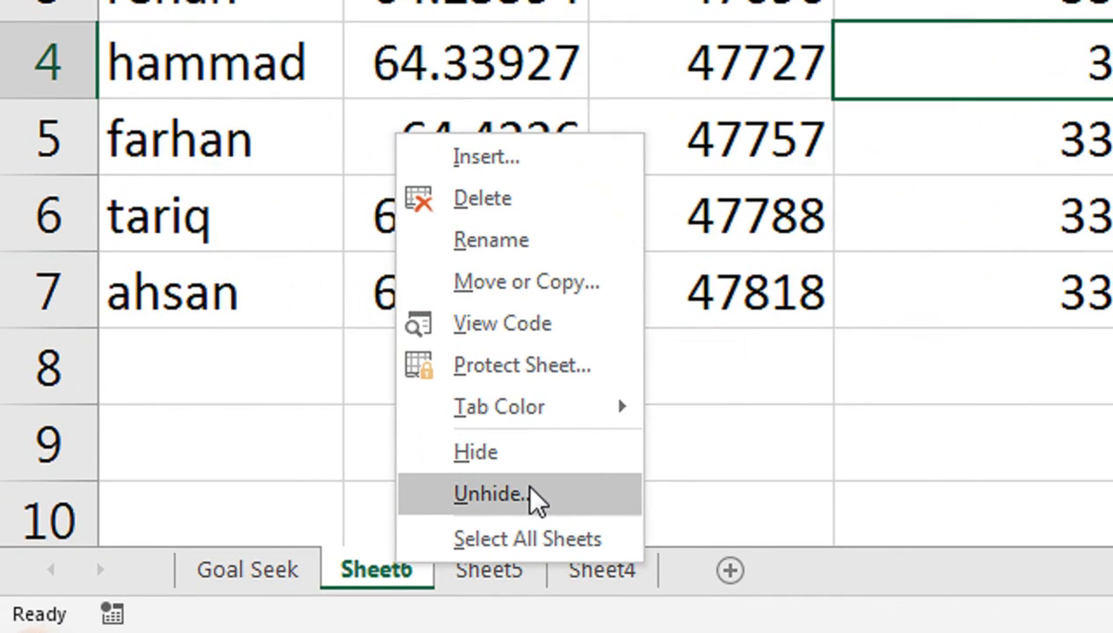
{"action": "left_click", "coordinate": [530, 488]}
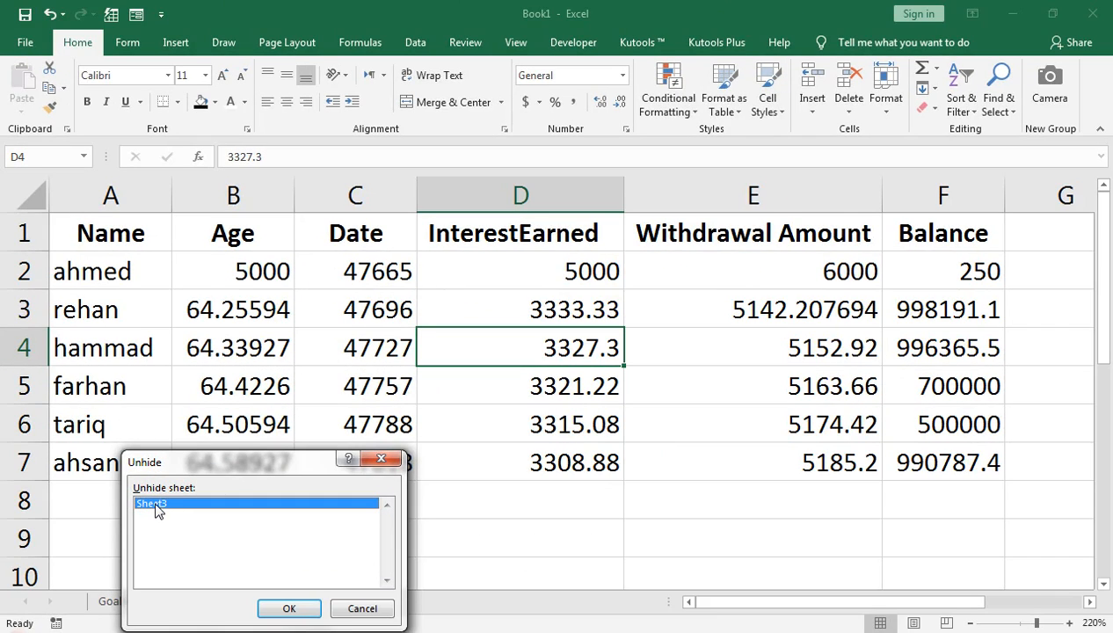
{"action": "left_click", "coordinate": [288, 609]}
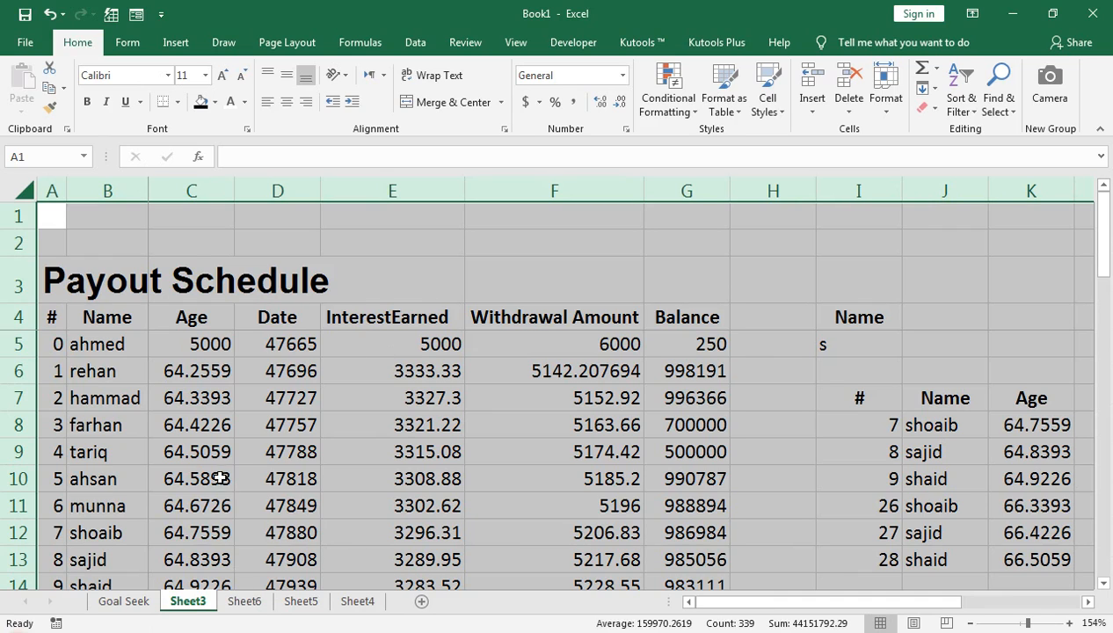
Step: Select the Name and Total table A1:B9 on Sheet5 and copy it
{"action": "left_click", "coordinate": [132, 600]}
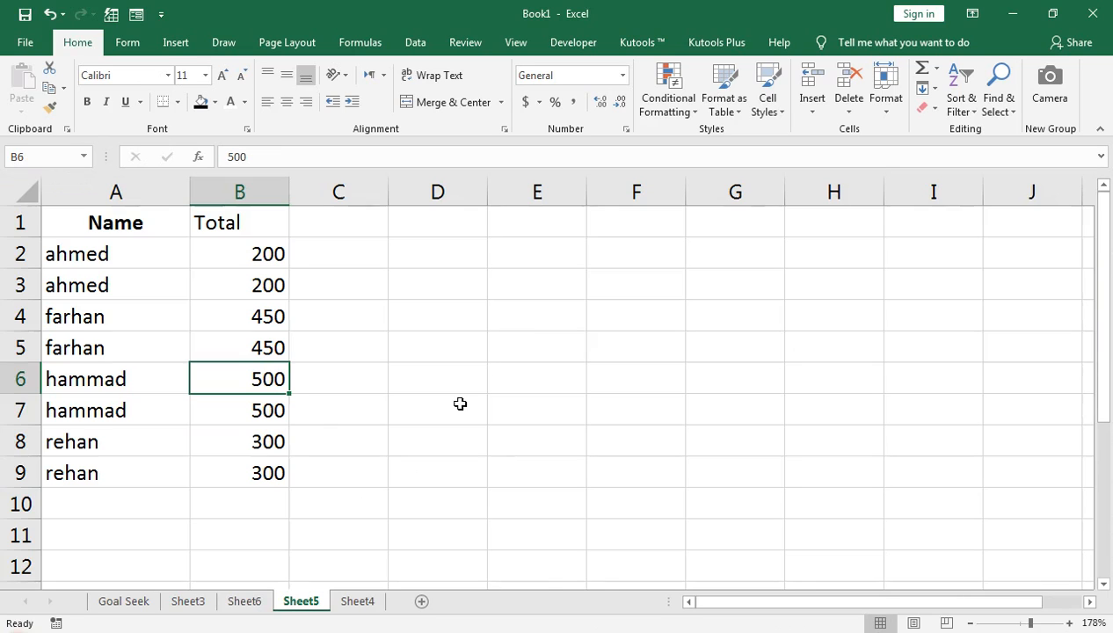
{"action": "left_click", "coordinate": [315, 601]}
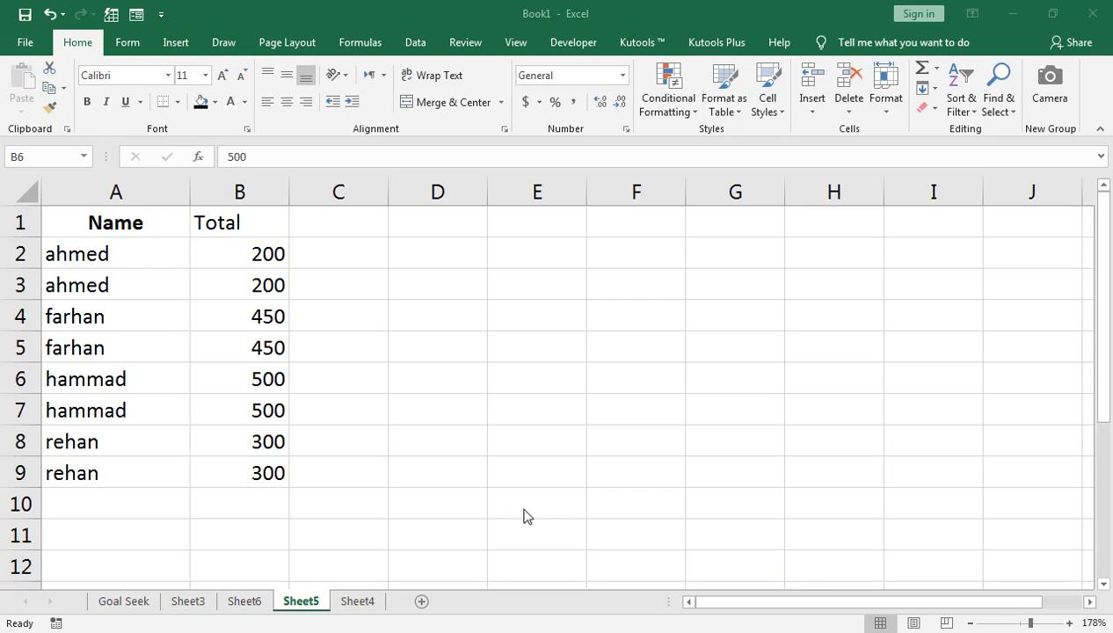
{"action": "left_click", "coordinate": [158, 317]}
{"action": "left_click", "coordinate": [131, 226]}
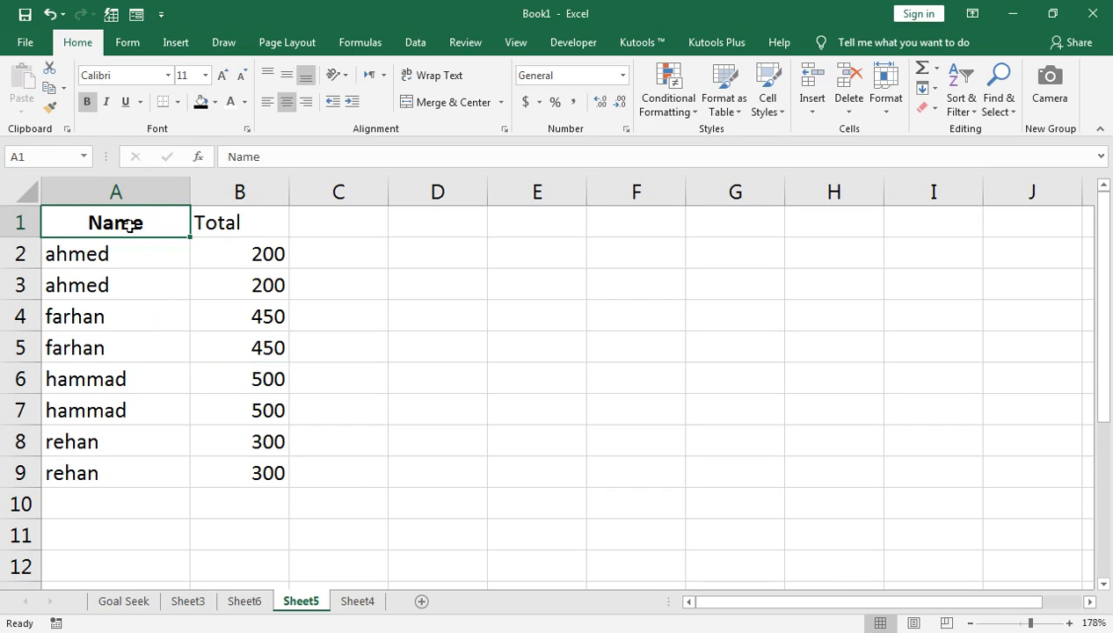
{"action": "key", "text": "shift+Right"}
{"action": "key", "text": "shift+Down"}
{"action": "key", "text": "shift+Down"}
{"action": "key", "text": "shift+Down"}
{"action": "key", "text": "shift+Down"}
{"action": "key", "text": "shift+Down"}
{"action": "key", "text": "shift+Down"}
{"action": "key", "text": "shift+Down"}
{"action": "key", "text": "shift+Down"}
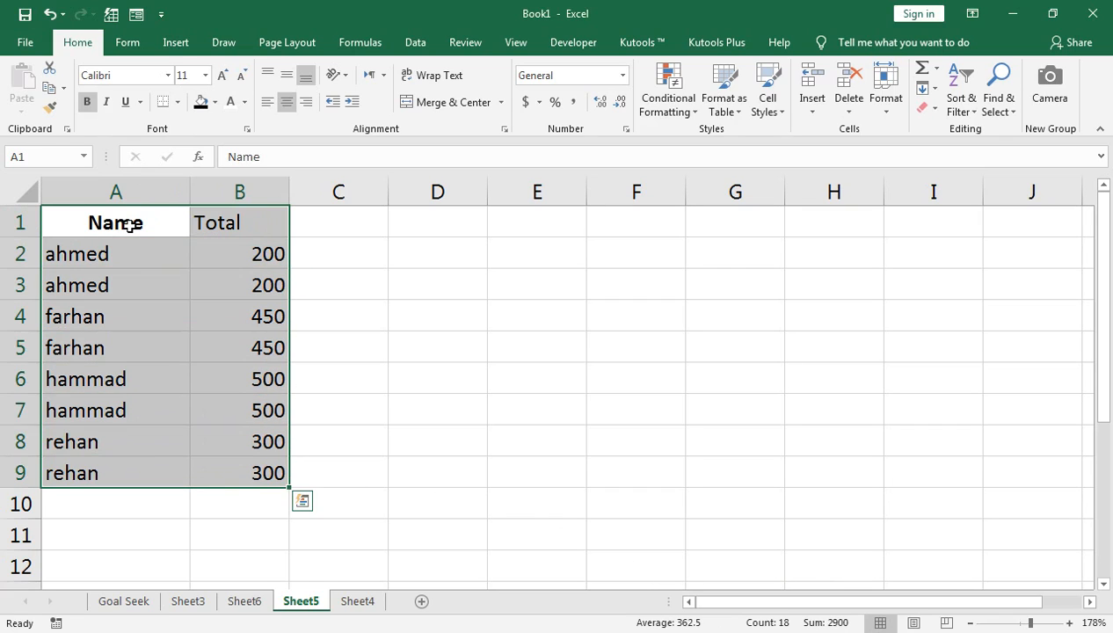
{"action": "key", "text": "ctrl+c"}
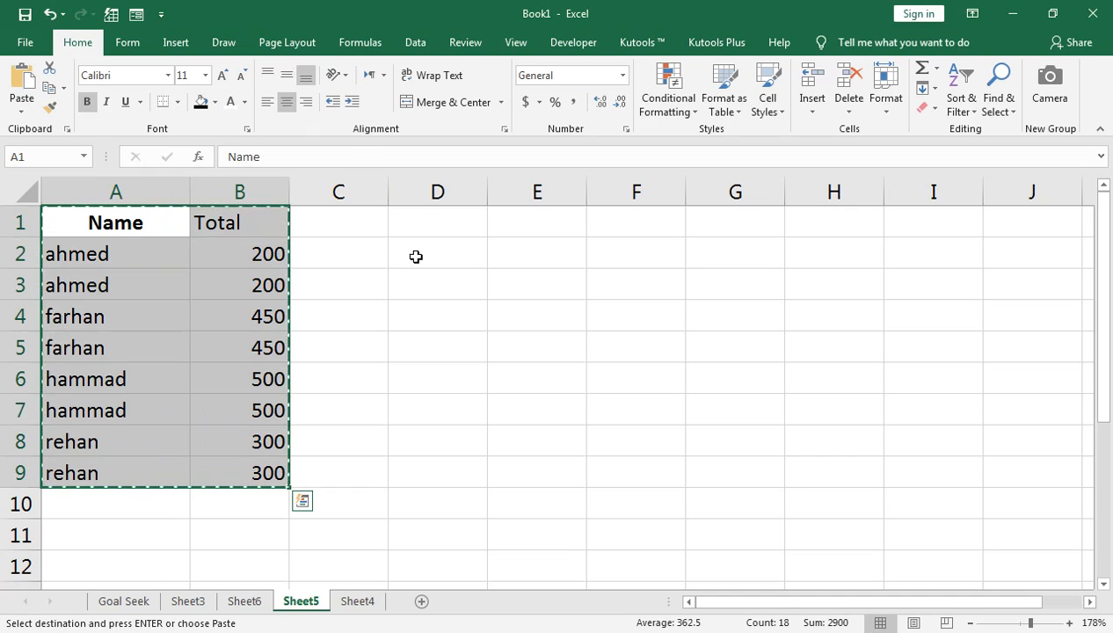
Step: Paste the copied table at cell D2 using Paste Special with the Transpose option
{"action": "left_click", "coordinate": [468, 254]}
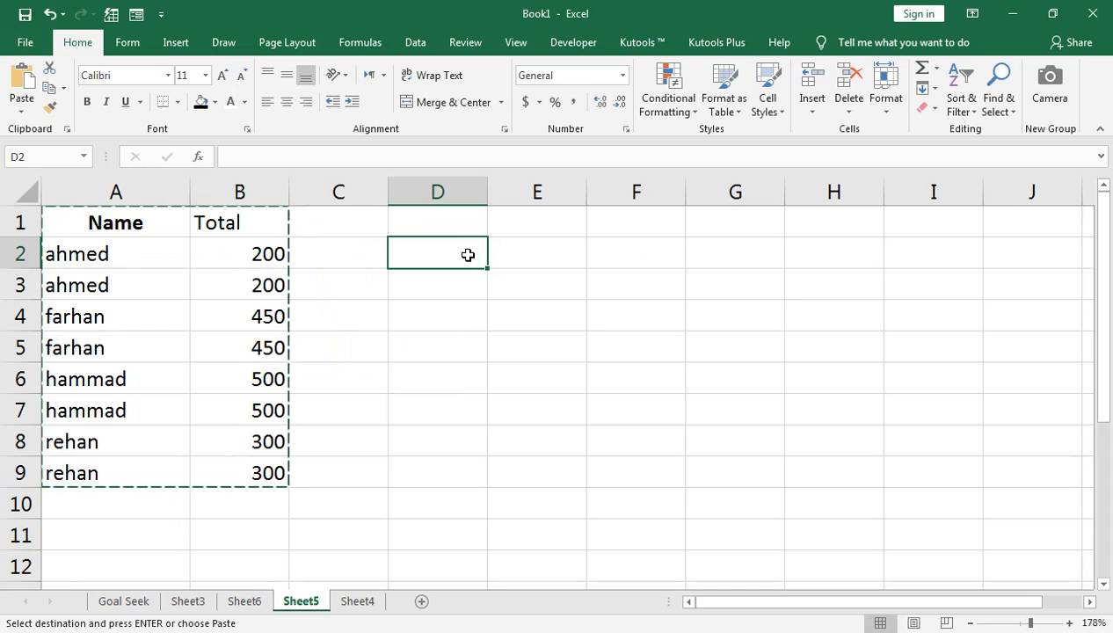
{"action": "key", "text": "ctrl+alt+v"}
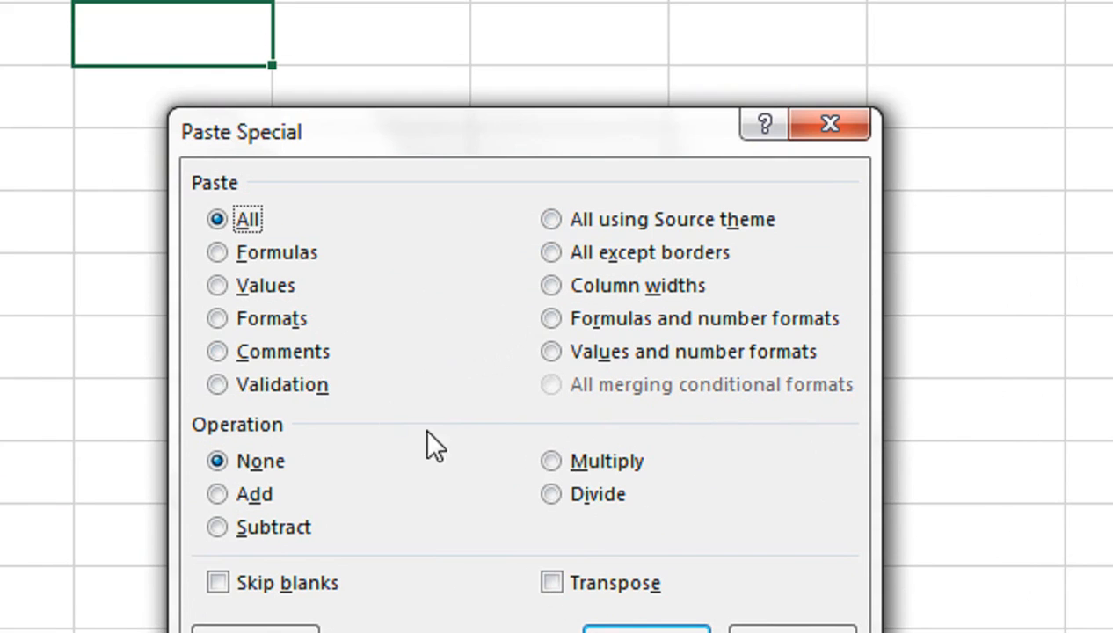
{"action": "left_click", "coordinate": [551, 582]}
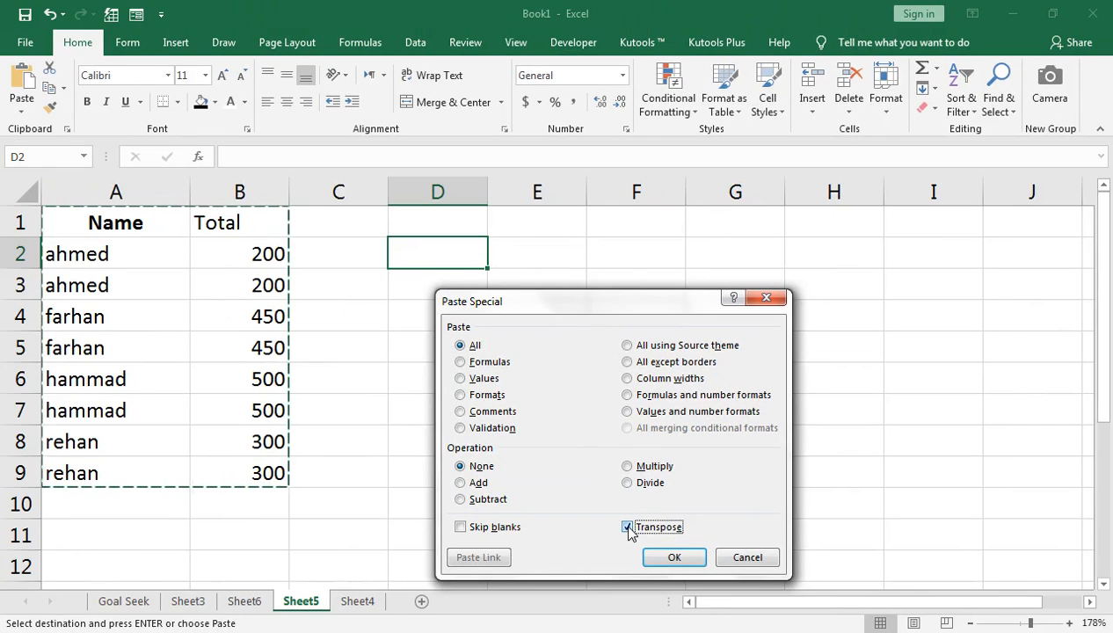
{"action": "left_click", "coordinate": [668, 556]}
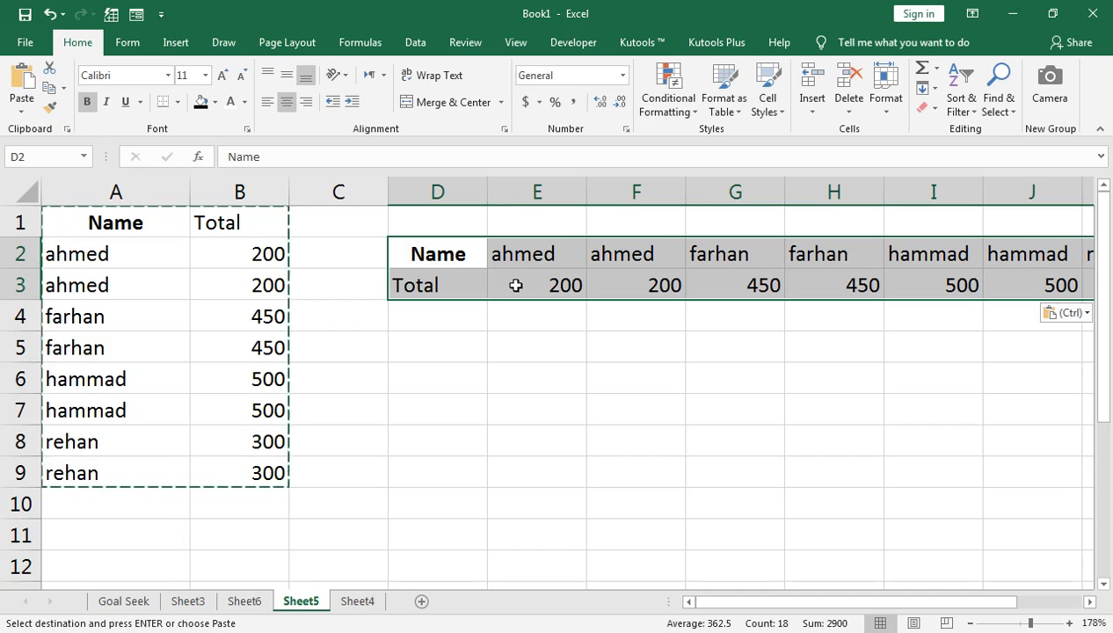
Step: Copy the horizontal Name and Total table and paste it transposed at cell D5
{"action": "key", "text": "ctrl+c"}
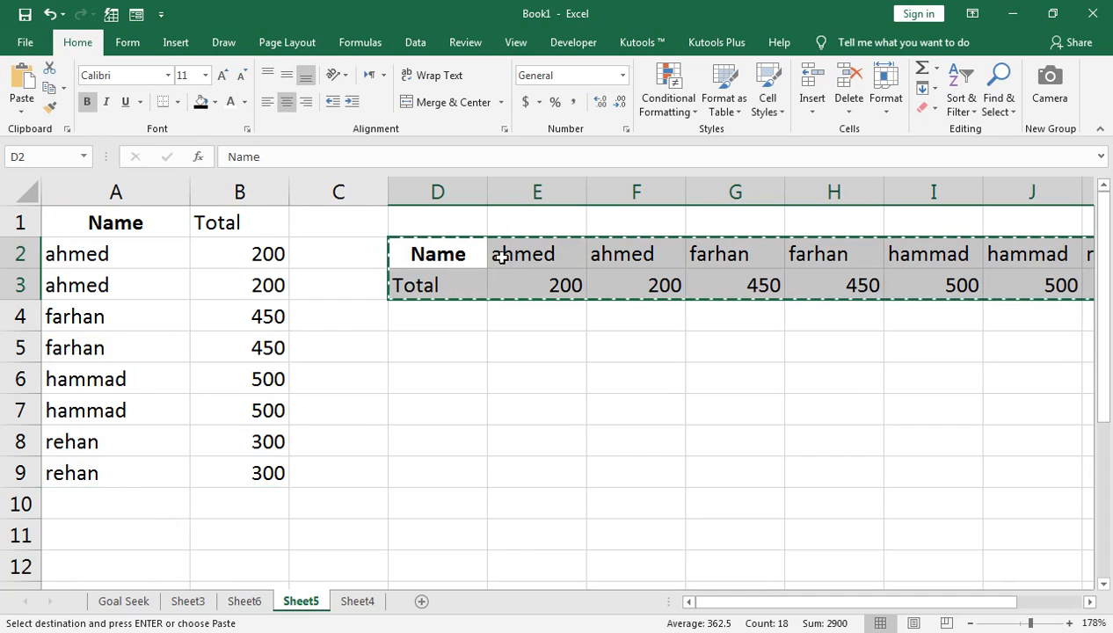
{"action": "left_click", "coordinate": [432, 343]}
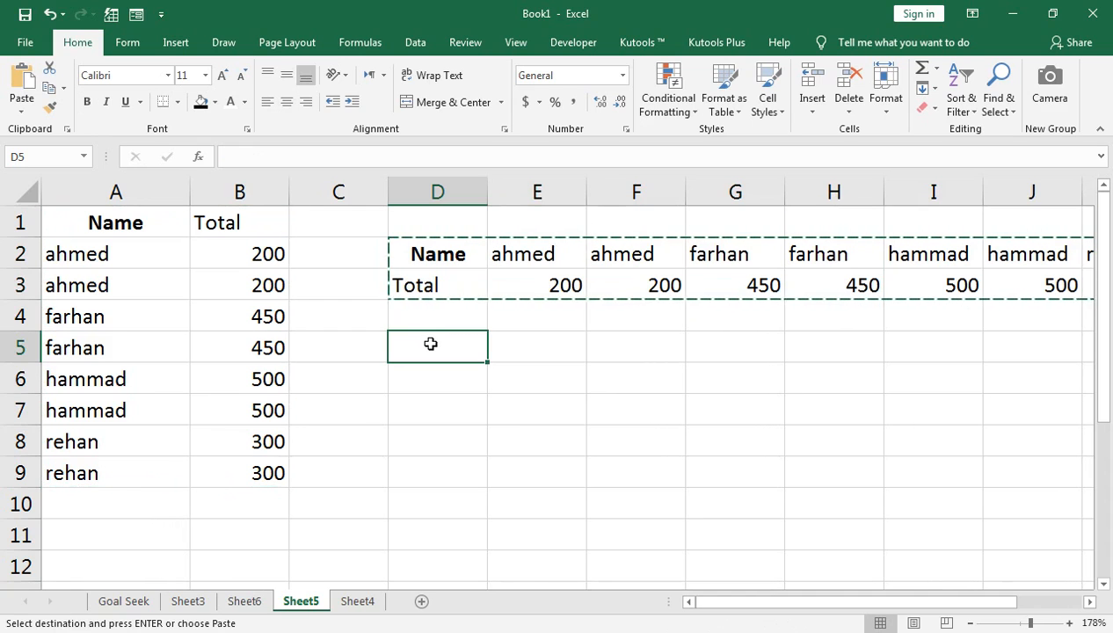
{"action": "right_click", "coordinate": [469, 361]}
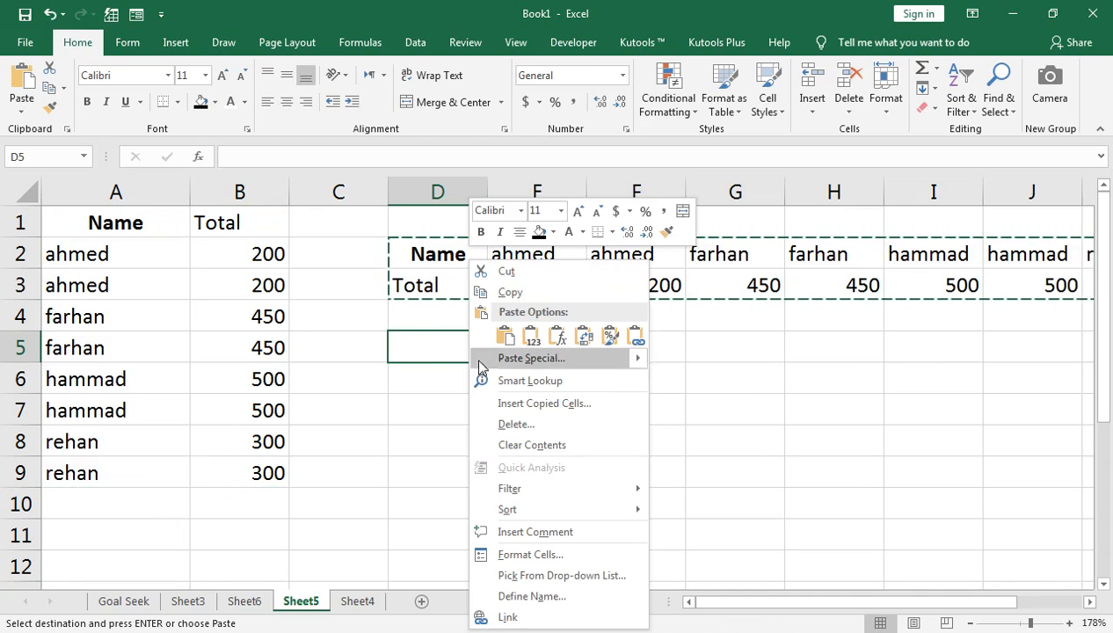
{"action": "left_click", "coordinate": [574, 358]}
{"action": "left_click", "coordinate": [596, 439]}
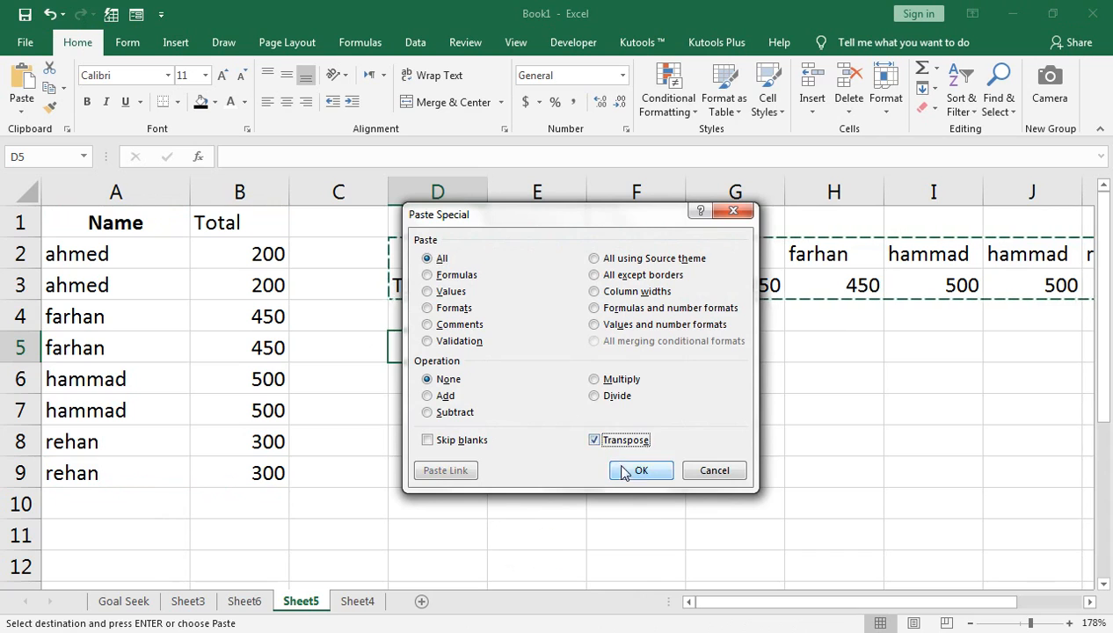
{"action": "left_click", "coordinate": [626, 470]}
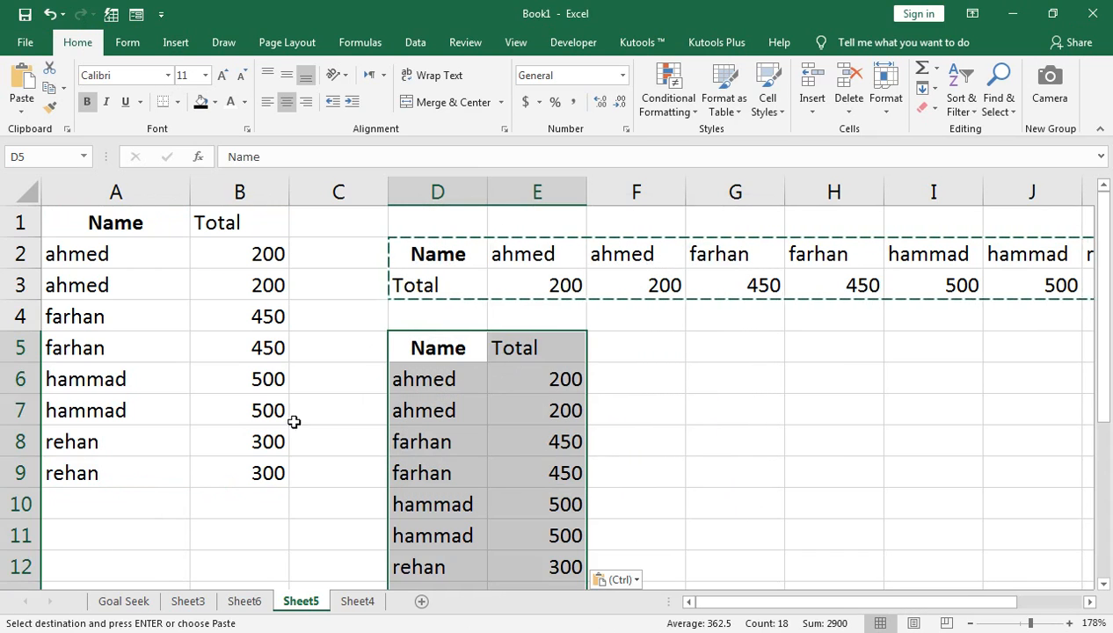
Step: Enter the date 1-May-2020 in cell A25 of Sheet5
{"action": "left_click", "coordinate": [132, 601]}
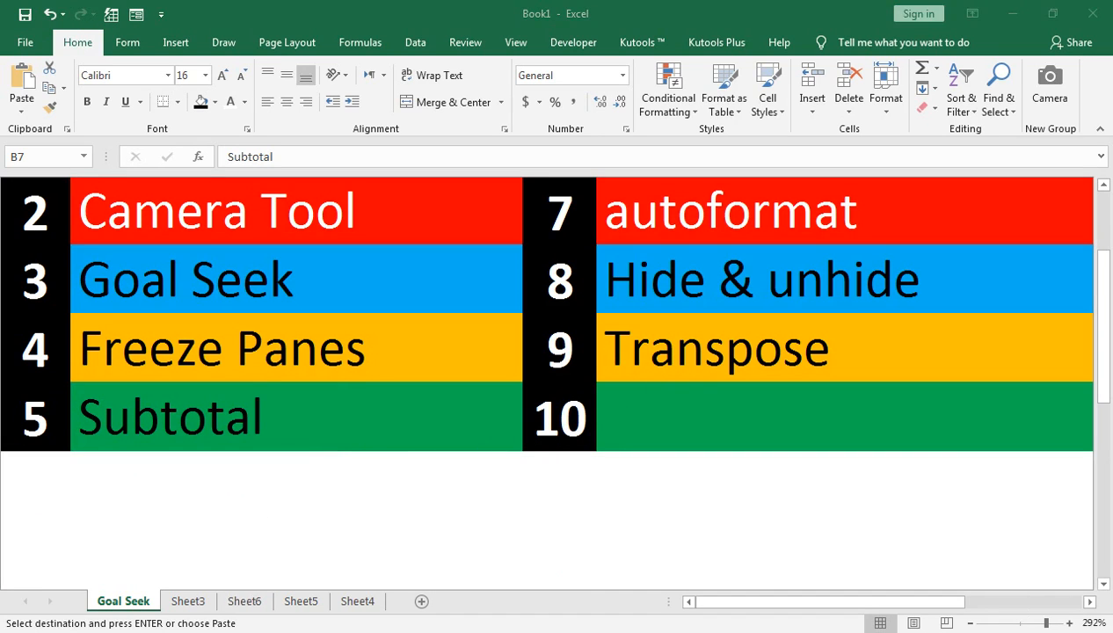
{"action": "left_click", "coordinate": [395, 527]}
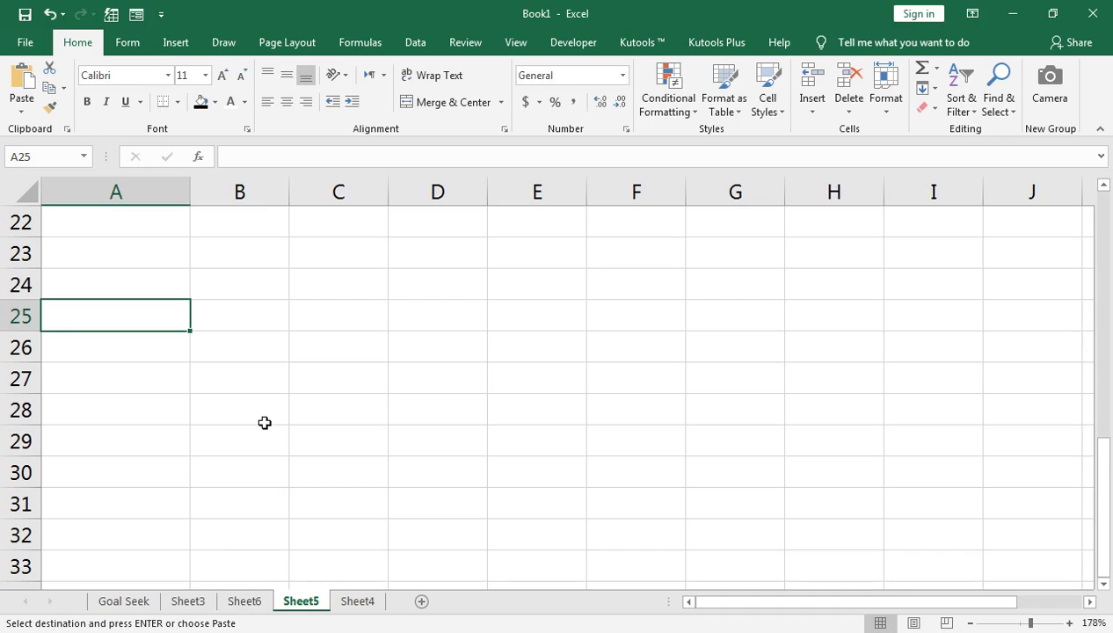
{"action": "type", "text": "1"}
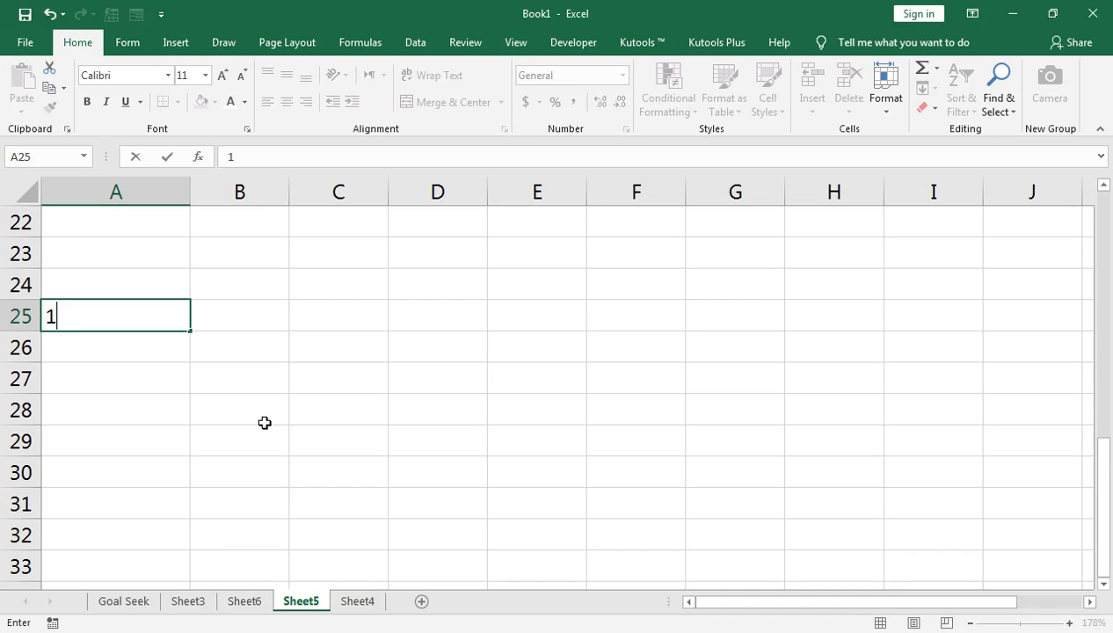
{"action": "type", "text": "-May-2020"}
{"action": "key", "text": "Return"}
Step: Enter the date 3-May-2020 in cell A26, directly below the first date
{"action": "type", "text": "3"}
{"action": "type", "text": "-"}
{"action": "type", "text": "Sun"}
{"action": "type", "text": "-"}
{"action": "key", "text": "BackSpace"}
{"action": "key", "text": "BackSpace"}
{"action": "key", "text": "BackSpace"}
{"action": "key", "text": "BackSpace"}
{"action": "type", "text": "May-2020"}
{"action": "key", "text": "Return"}
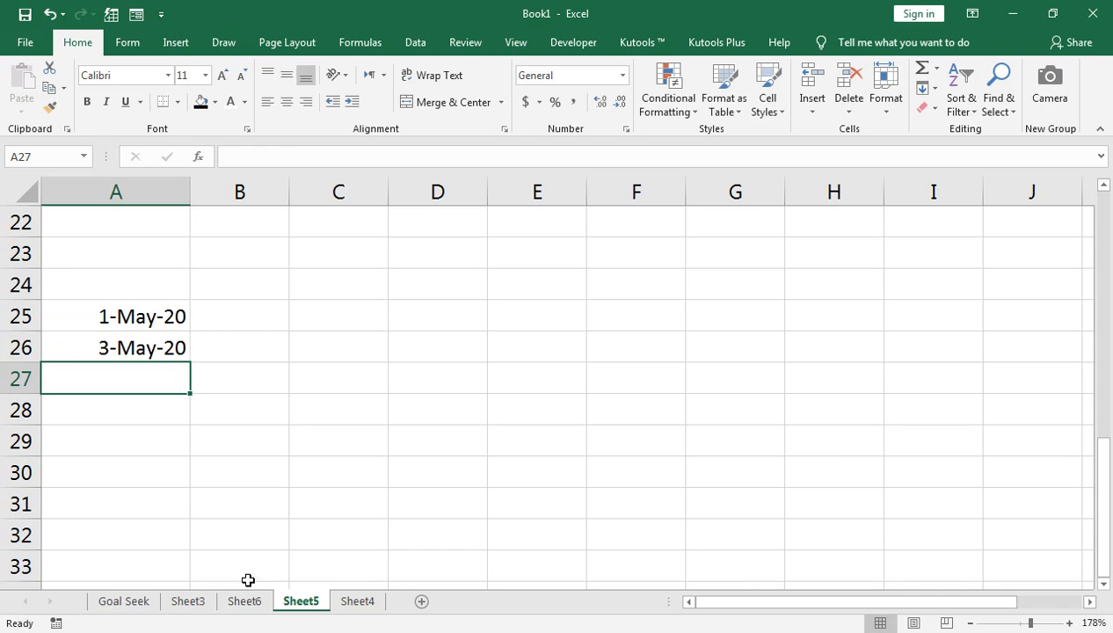
Step: Switch to the Chrome window with the videos page of the YouTube channel
{"action": "left_click", "coordinate": [237, 631]}
{"action": "left_click", "coordinate": [267, 572]}
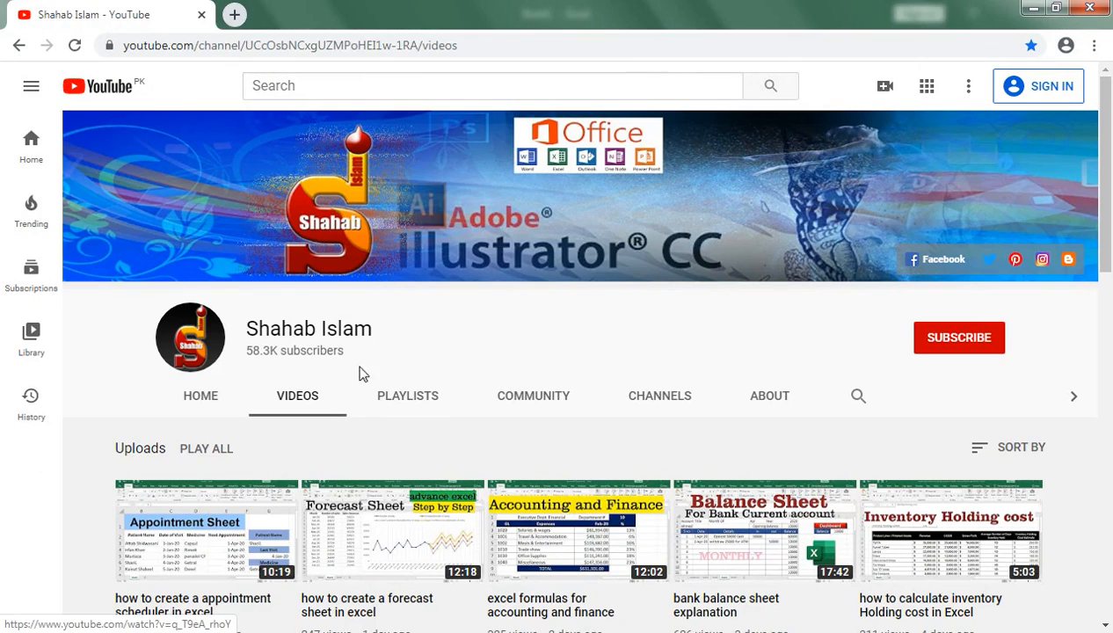